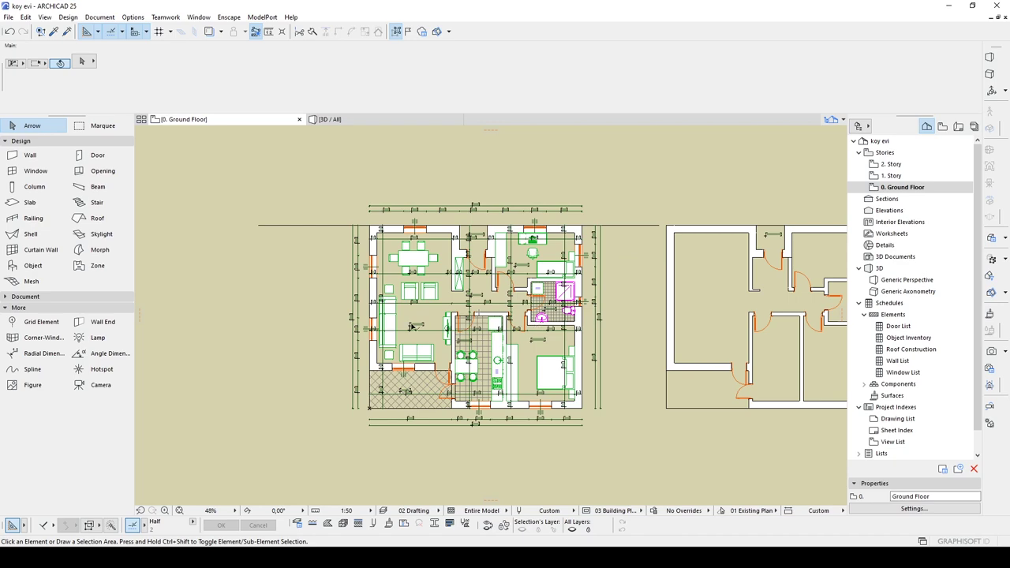
# - Move the window beside the long living-room sofa 25 cm along its wall, toward the dining area
pyautogui.scroll(5, 442, 326)
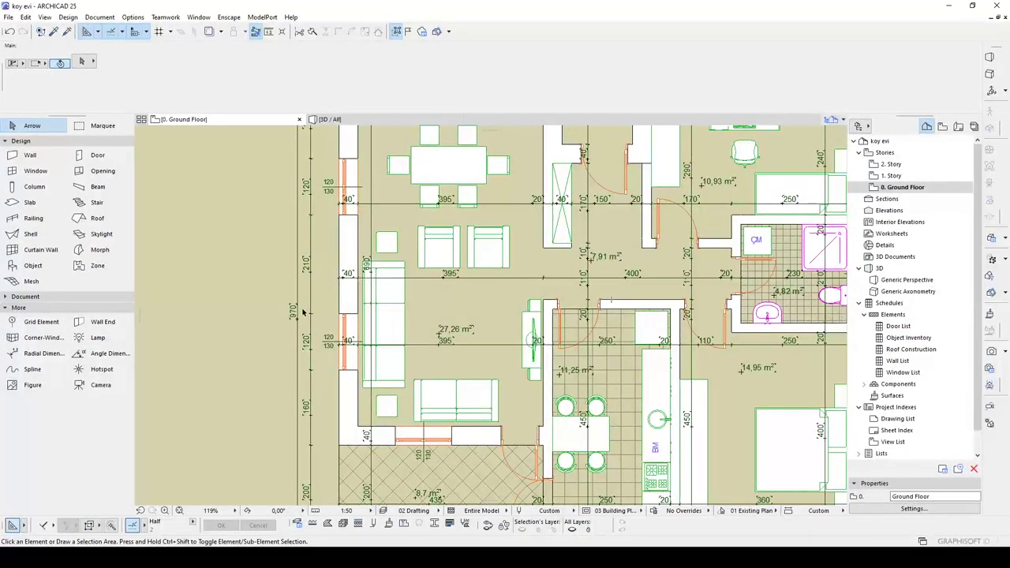
pyautogui.scroll(5, 303, 313)
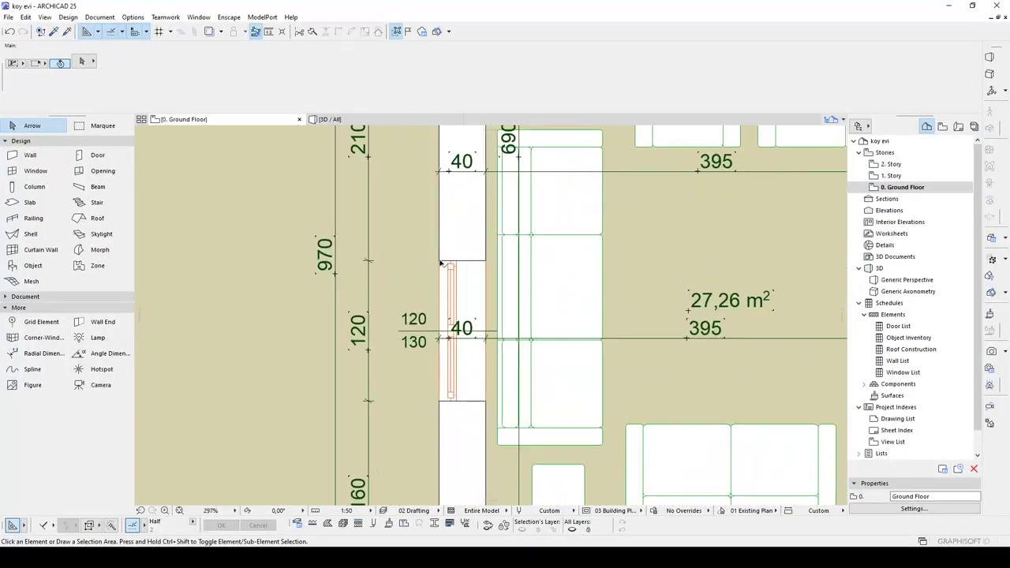
pyautogui.click(442, 262)
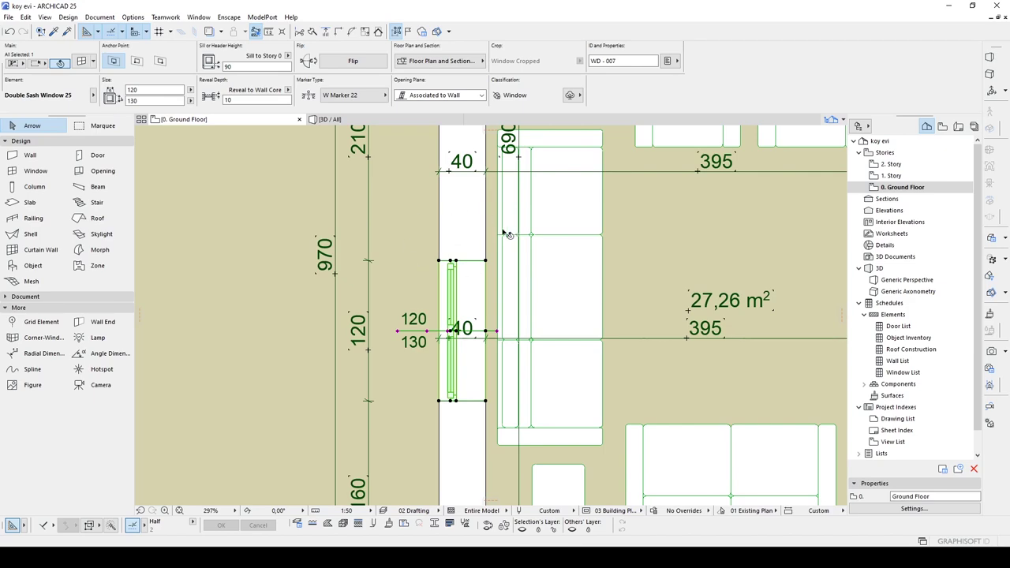
pyautogui.scroll(-4, 506, 233)
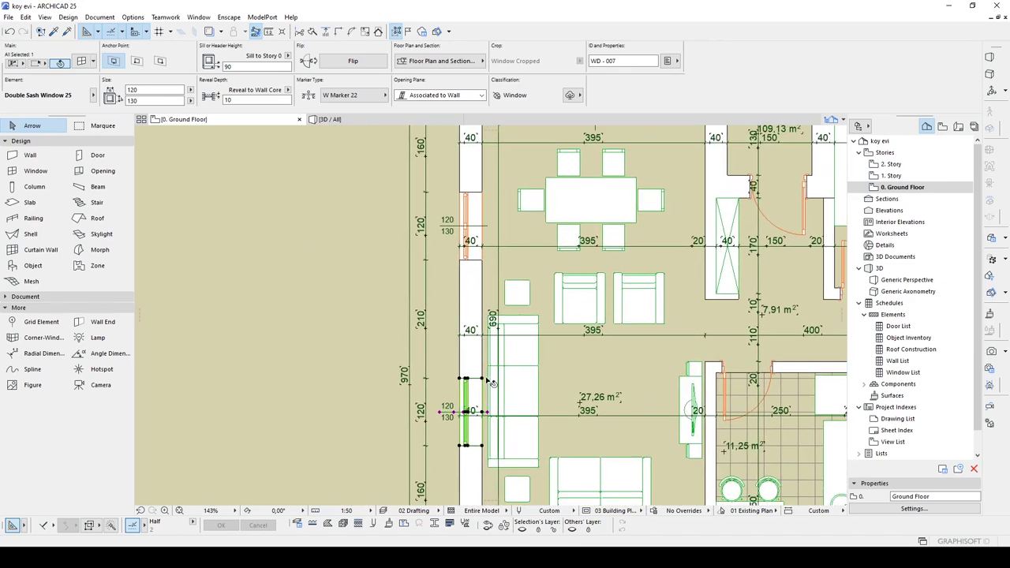
pyautogui.click(490, 381)
pyautogui.write('25')
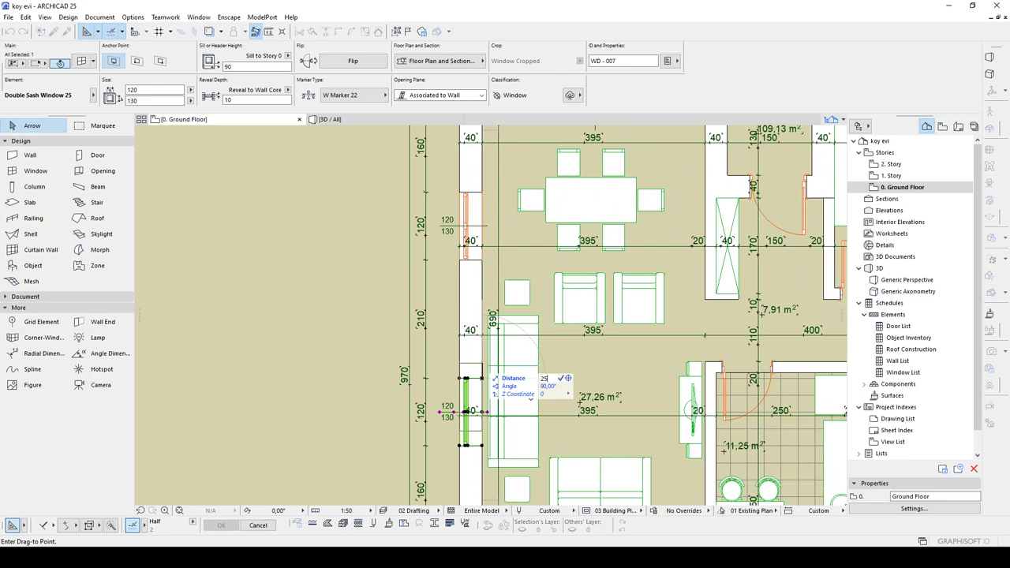
pyautogui.press('Return')
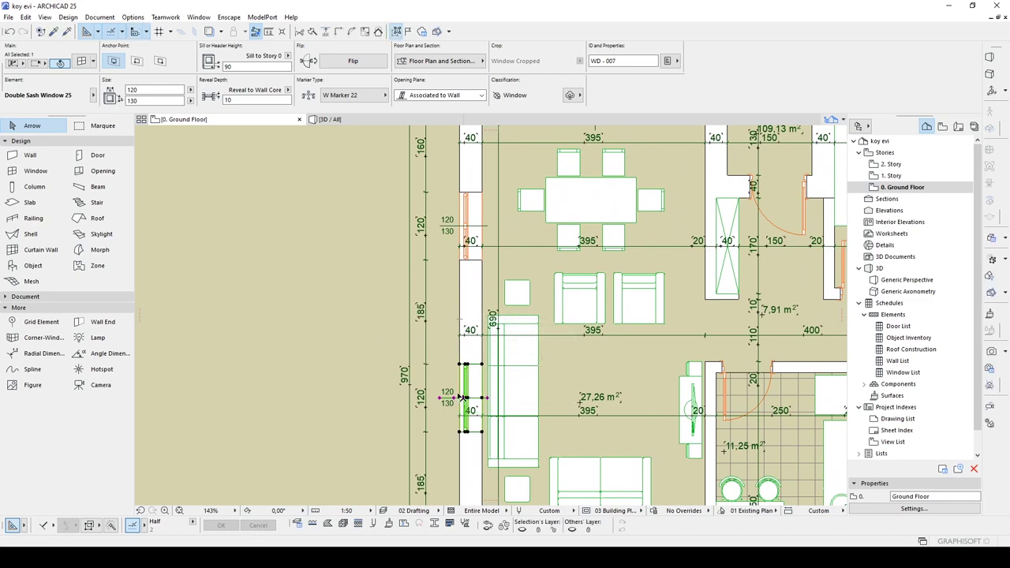
# - View the full model in 3D and examine the two windows in the living room's outer wall from outside
pyautogui.scroll(-5, 462, 357)
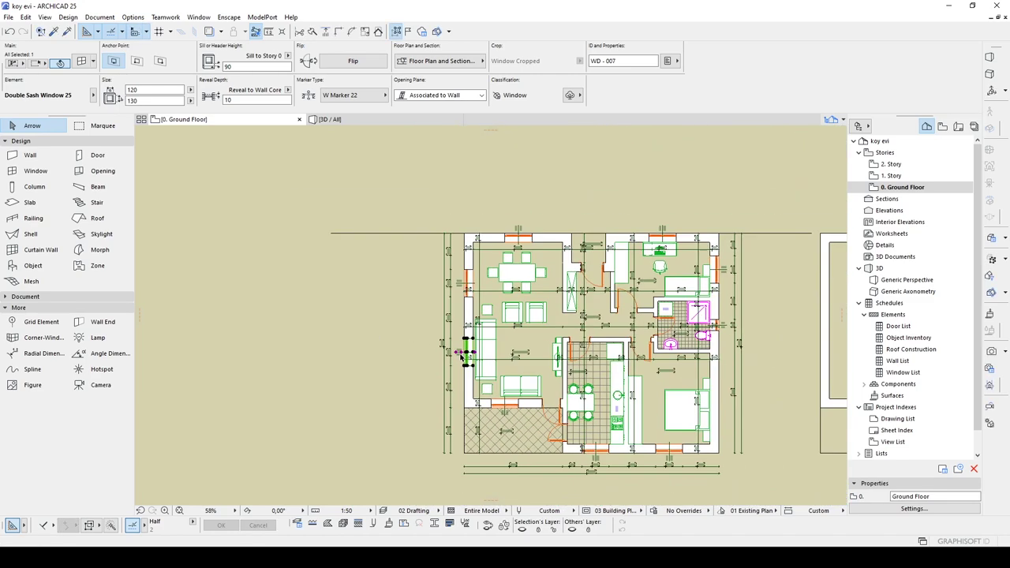
pyautogui.scroll(4, 461, 358)
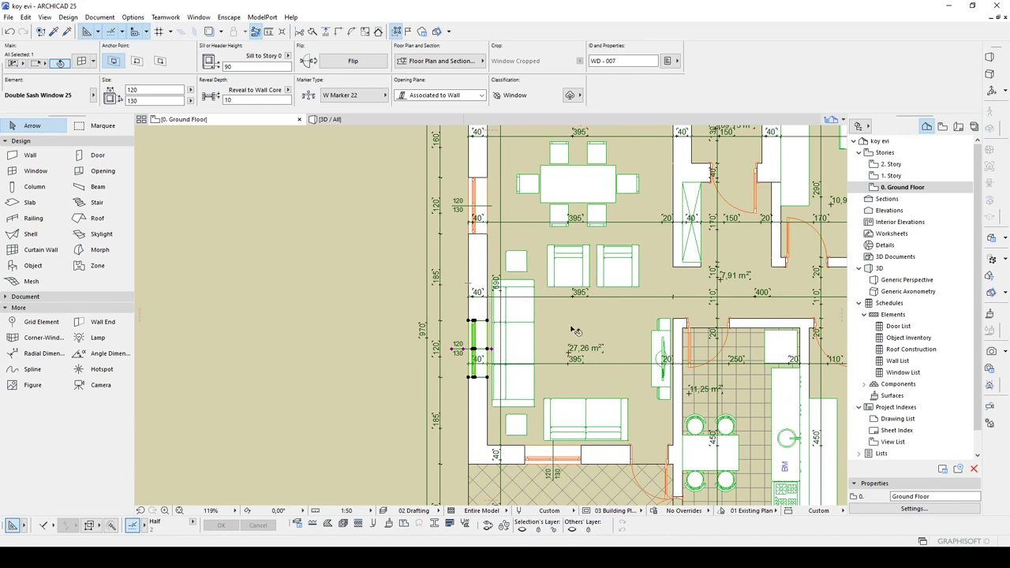
pyautogui.scroll(-4, 574, 331)
pyautogui.moveTo(575, 331); pyautogui.dragTo(486, 252, button='middle')
pyautogui.scroll(4, 440, 272)
pyautogui.scroll(3, 567, 301)
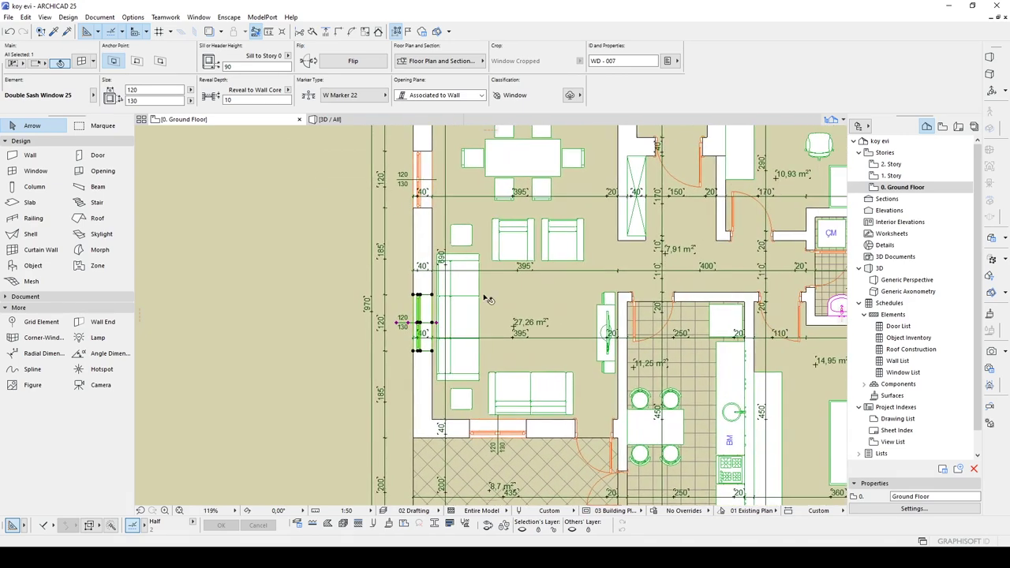
pyautogui.click(330, 119)
pyautogui.click(234, 282)
pyautogui.keyDown('shift'); pyautogui.moveTo(318, 343); pyautogui.dragTo(581, 309, button='middle'); pyautogui.keyUp('shift')
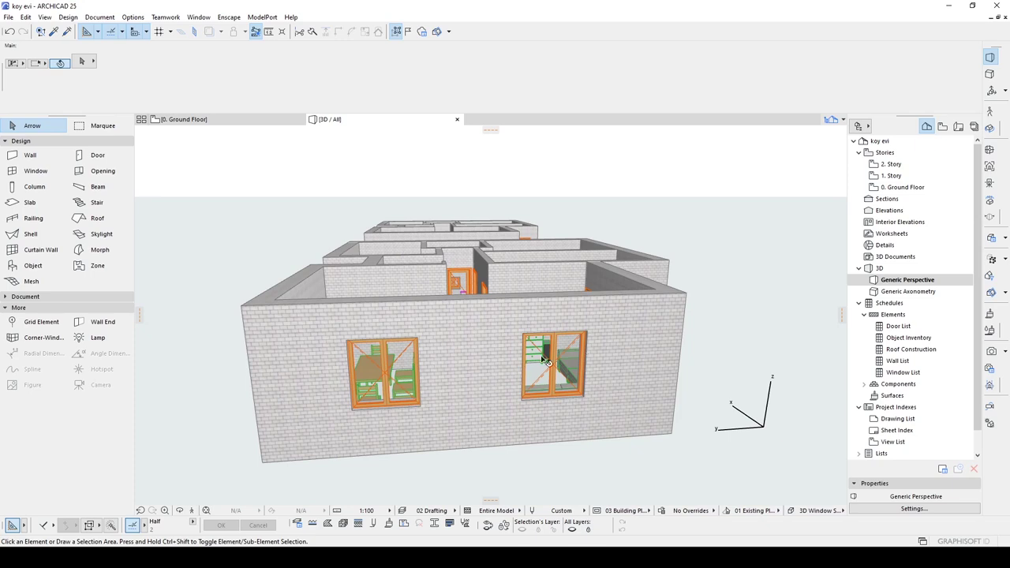
# - Return to the ground floor plan and select the window beside the long sofa again
pyautogui.click(237, 120)
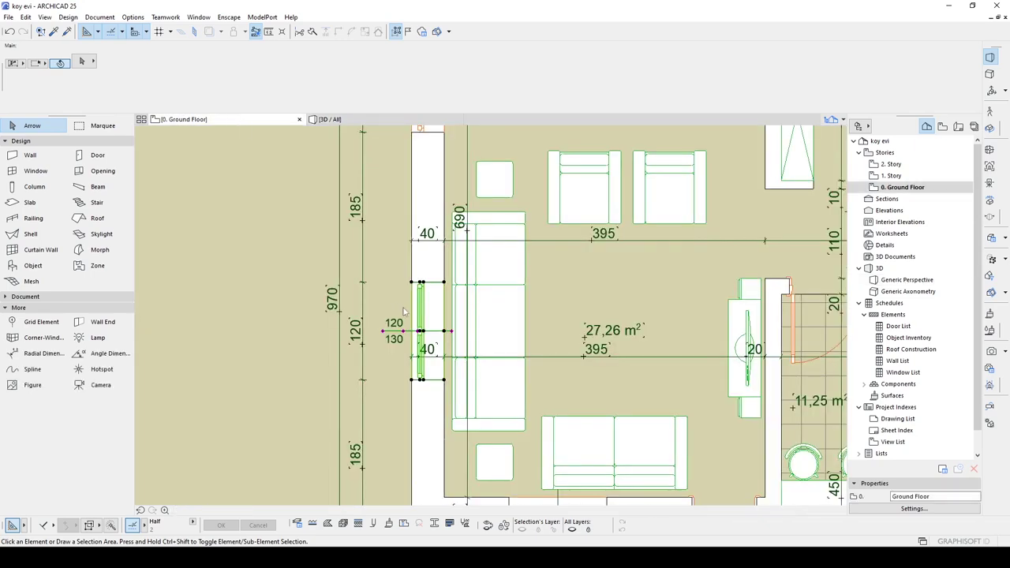
pyautogui.click(249, 267)
pyautogui.click(321, 271)
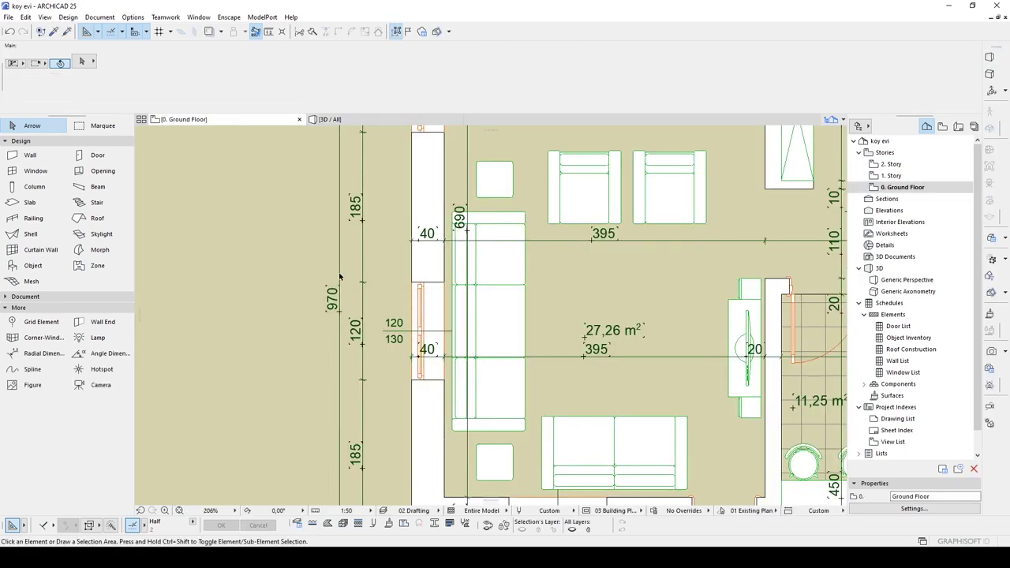
pyautogui.click(413, 286)
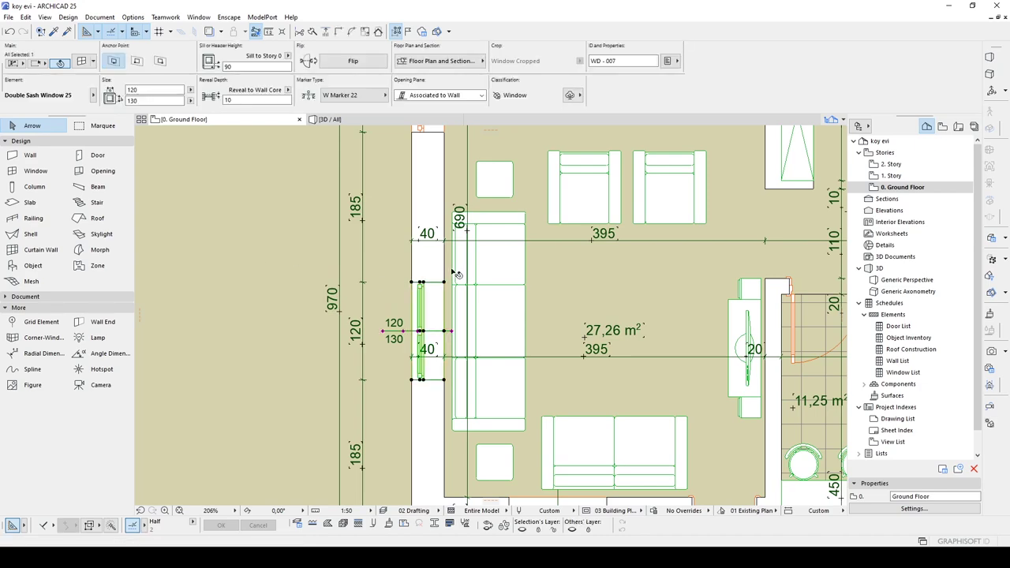
# - Go back to the 3D view and examine the house from above and from several sides
pyautogui.click(337, 122)
pyautogui.keyDown('shift'); pyautogui.moveTo(364, 315); pyautogui.dragTo(430, 360, button='middle'); pyautogui.keyUp('shift')
pyautogui.scroll(-5, 558, 325)
pyautogui.scroll(3, 583, 394)
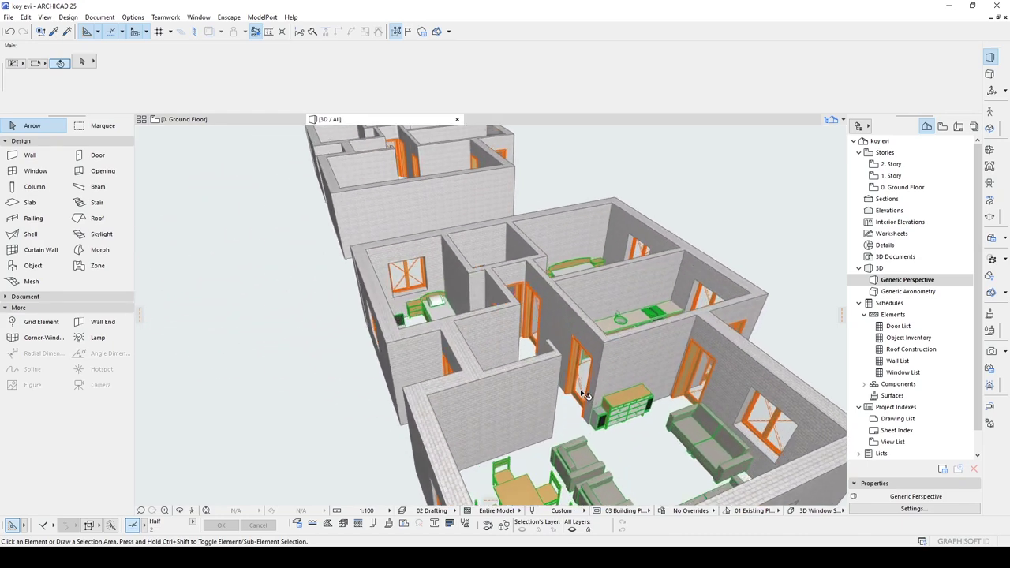
pyautogui.moveTo(661, 406); pyautogui.dragTo(419, 322, button='middle')
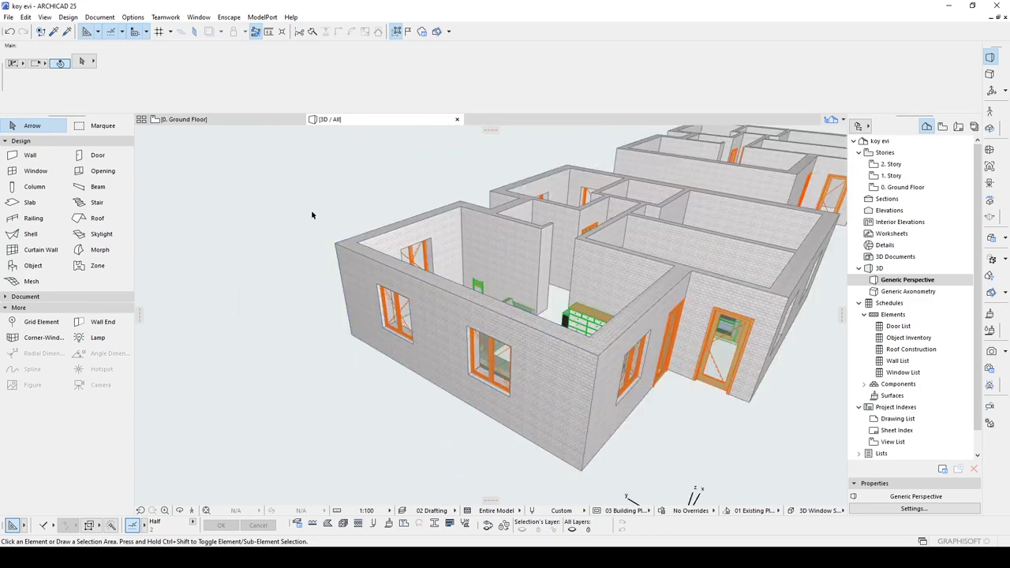
pyautogui.keyDown('shift'); pyautogui.moveTo(350, 176); pyautogui.dragTo(387, 184, button='middle'); pyautogui.keyUp('shift')
pyautogui.keyDown('shift'); pyautogui.moveTo(607, 207); pyautogui.dragTo(539, 288, button='middle'); pyautogui.keyUp('shift')
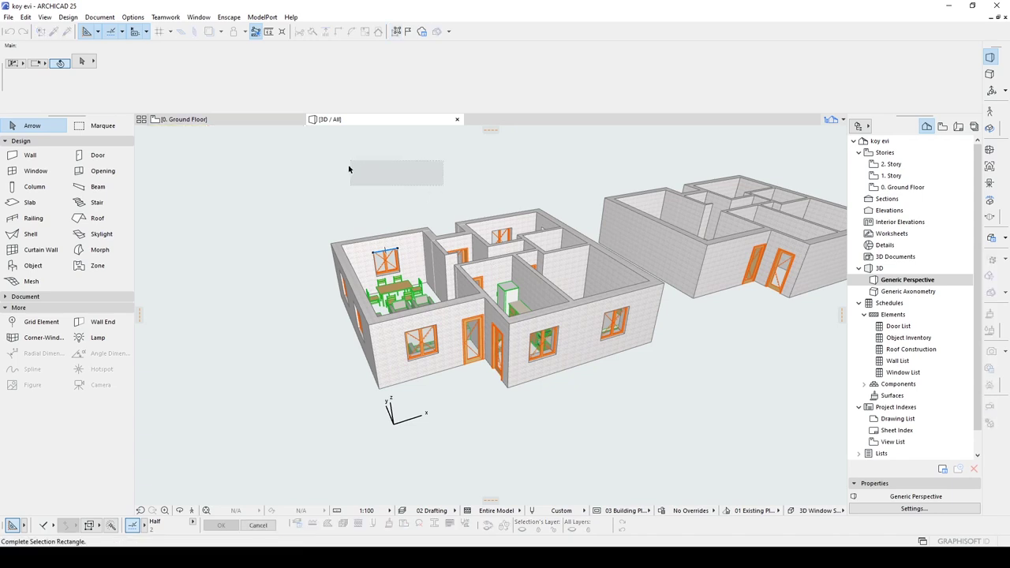
# - From the ground floor plan, show only the window beside the long sofa and its wall in 3D and inspect them
pyautogui.press('F2')
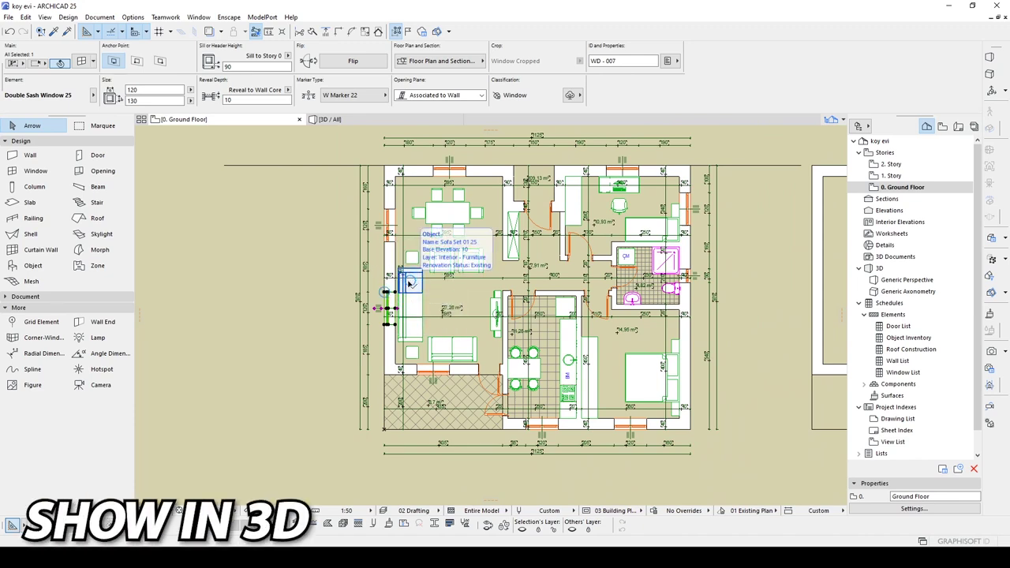
pyautogui.click(320, 285)
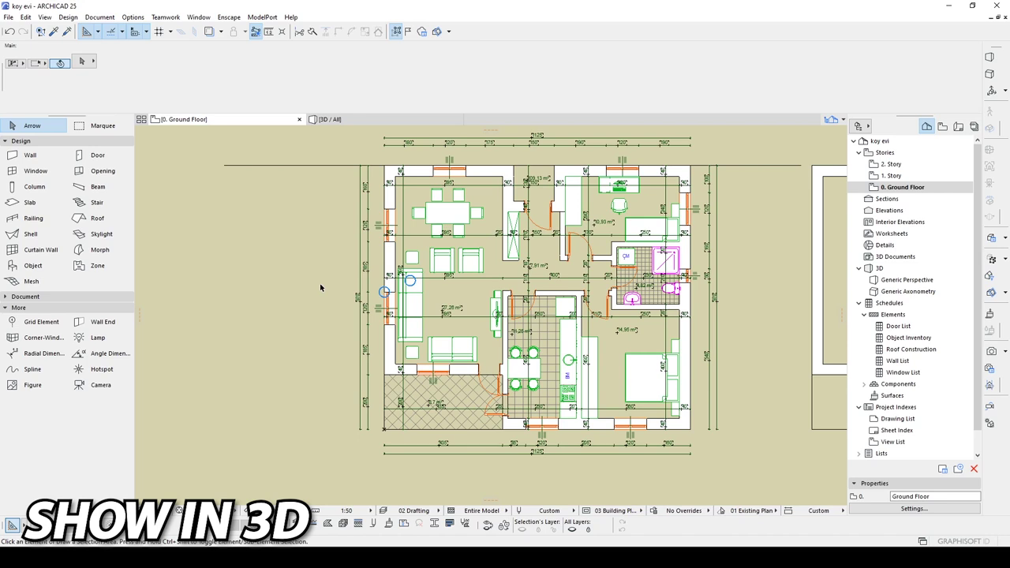
pyautogui.scroll(3, 320, 287)
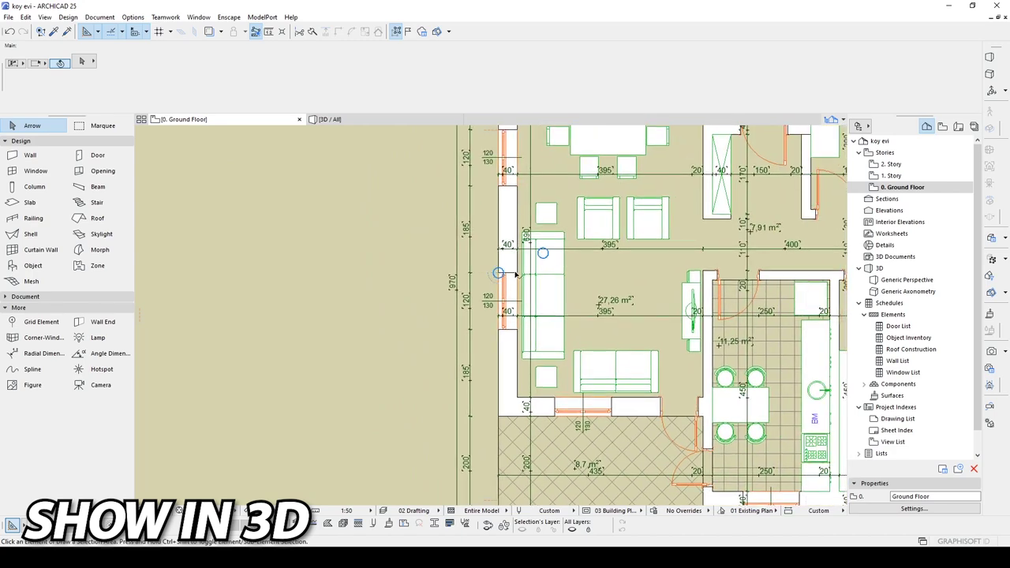
pyautogui.click(514, 274)
pyautogui.moveTo(439, 261); pyautogui.dragTo(381, 291, button='middle')
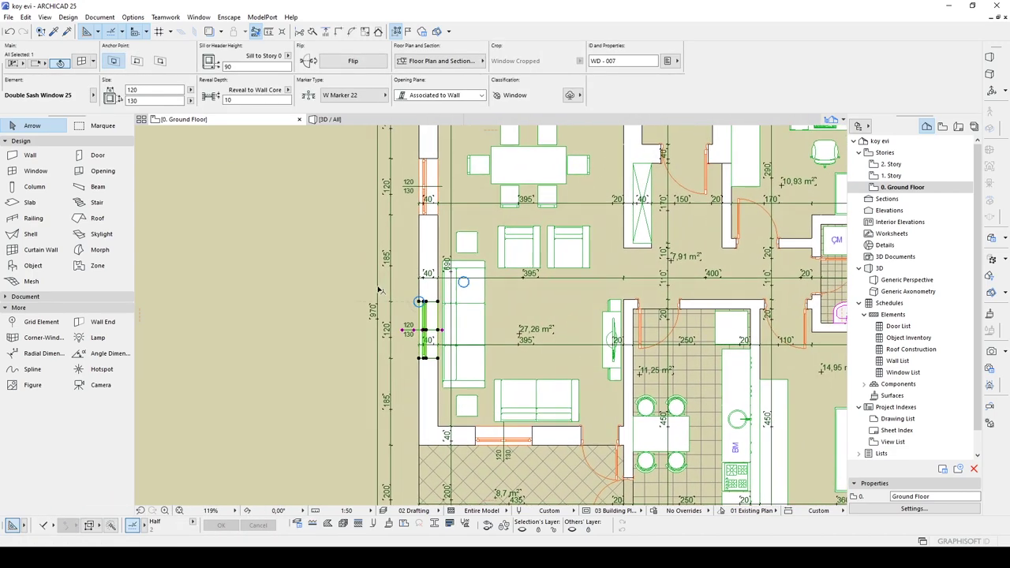
pyautogui.press('F5')
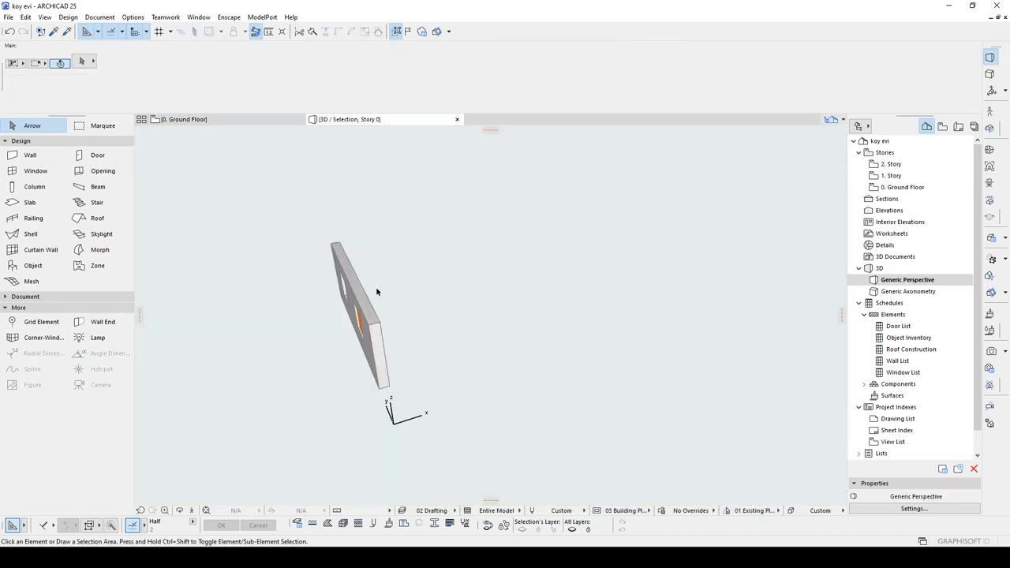
pyautogui.keyDown('shift'); pyautogui.moveTo(354, 324); pyautogui.dragTo(633, 267, button='middle'); pyautogui.keyUp('shift')
pyautogui.scroll(5, 410, 313)
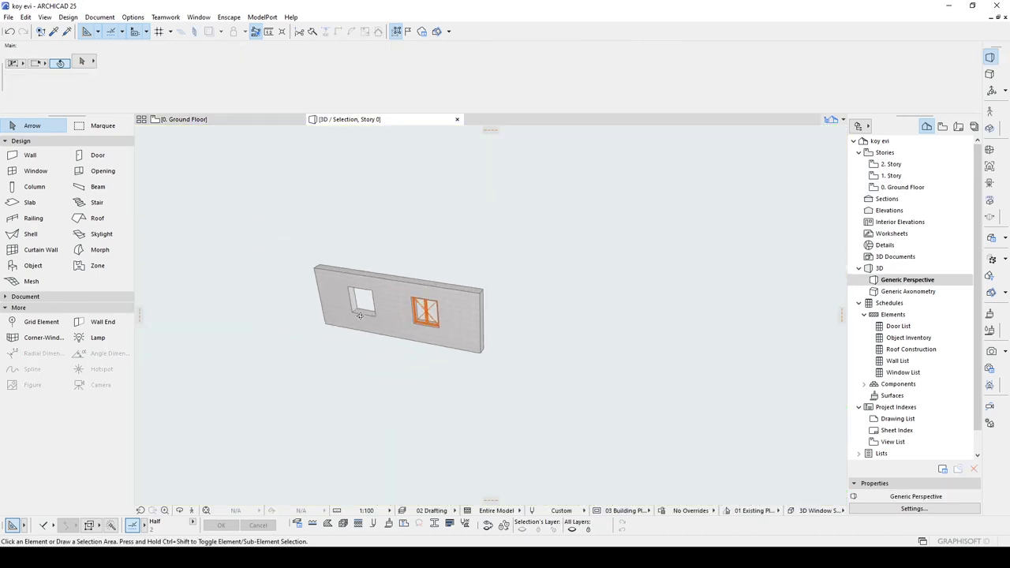
pyautogui.keyDown('shift'); pyautogui.moveTo(410, 312); pyautogui.dragTo(666, 271, button='middle'); pyautogui.keyUp('shift')
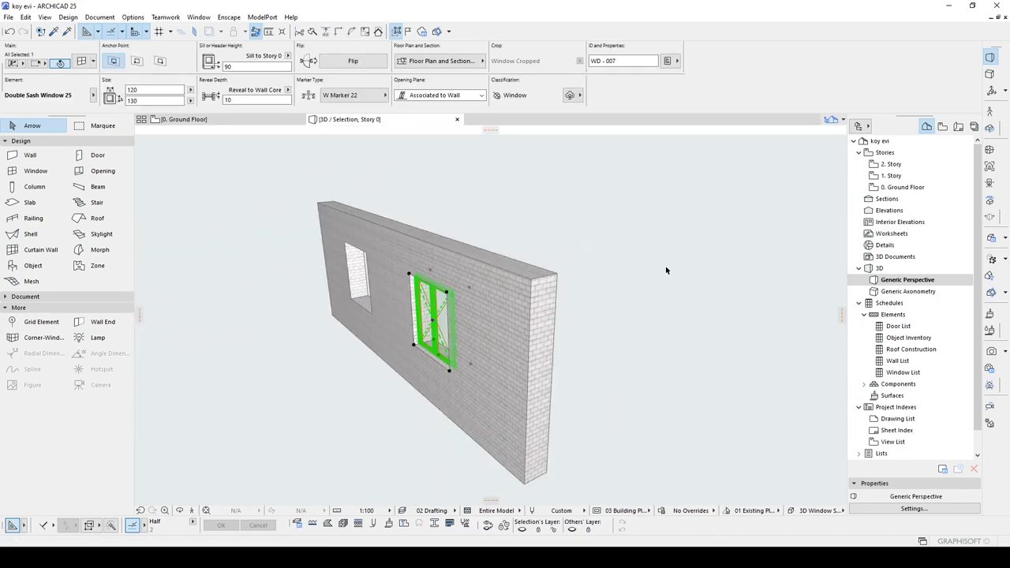
pyautogui.keyDown('shift'); pyautogui.moveTo(467, 273); pyautogui.dragTo(489, 205, button='middle'); pyautogui.keyUp('shift')
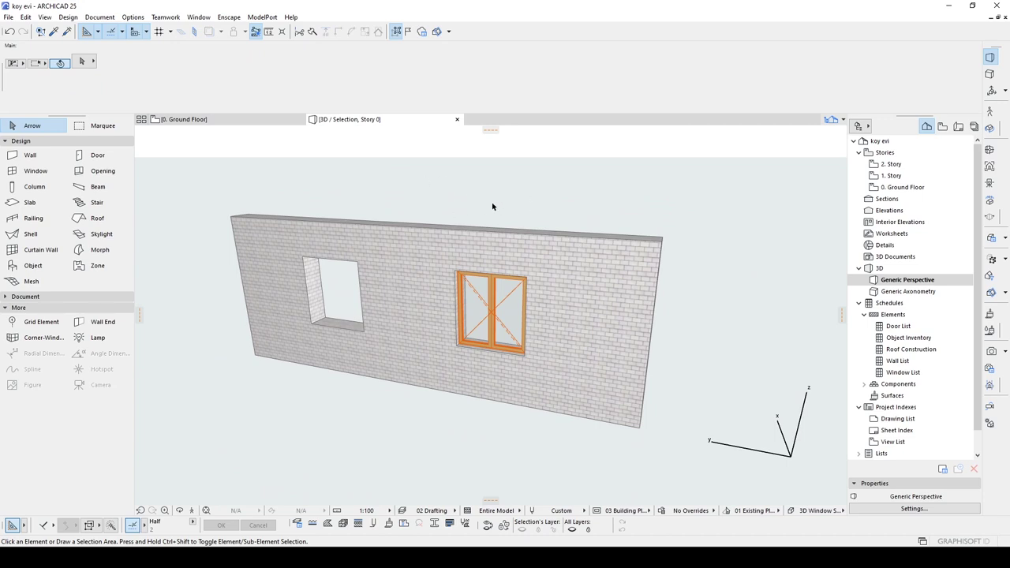
# - Show all elements in 3D and move the sofa-side window along the wall, about 143 cm from the dining area window
pyautogui.hotkey('ctrl', 'F5')
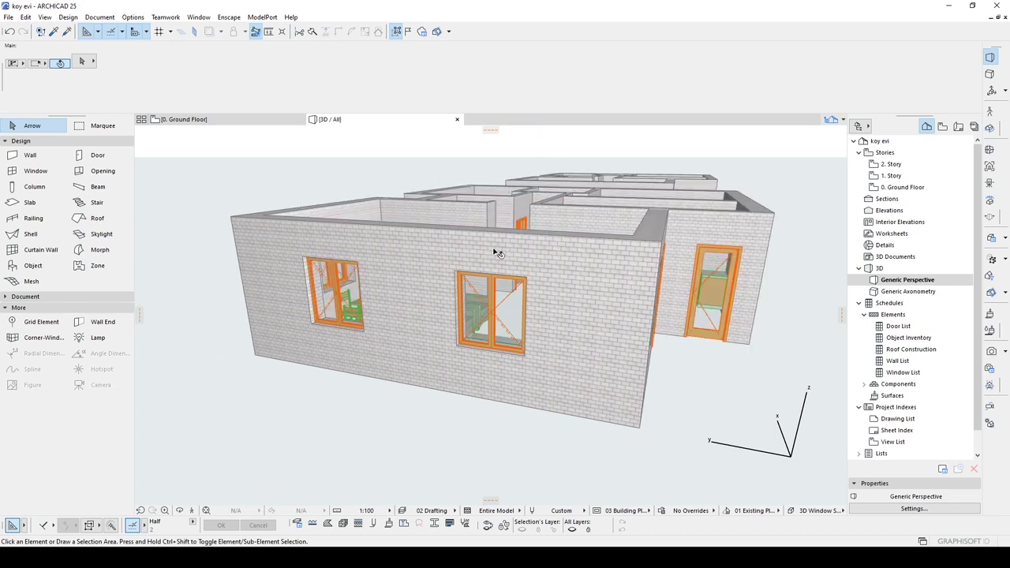
pyautogui.scroll(2, 482, 294)
pyautogui.keyDown('shift'); pyautogui.moveTo(475, 298); pyautogui.dragTo(319, 241, button='middle'); pyautogui.keyUp('shift')
pyautogui.click(502, 302)
pyautogui.keyDown('shift'); pyautogui.moveTo(395, 315); pyautogui.dragTo(447, 387, button='middle'); pyautogui.keyUp('shift')
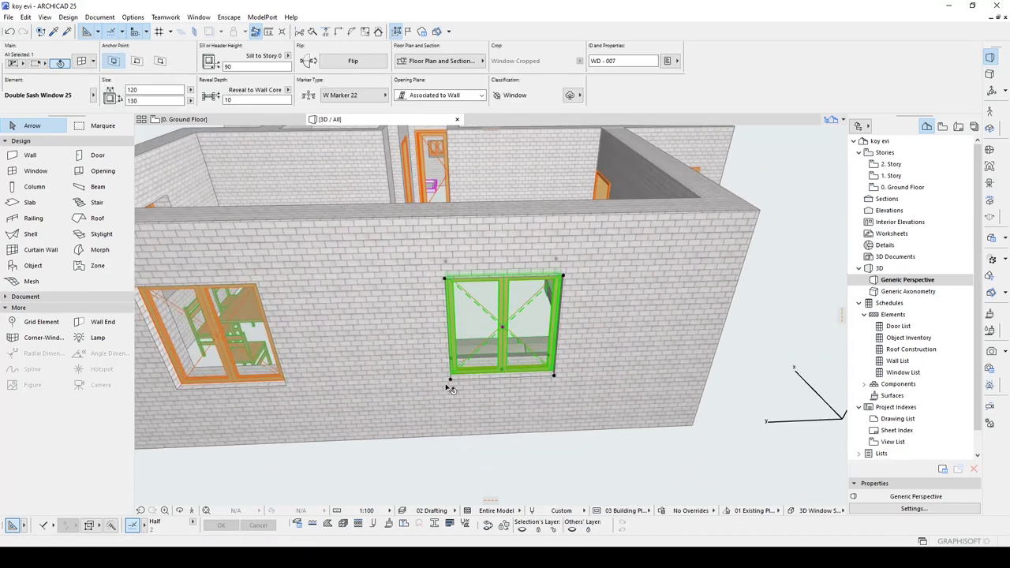
pyautogui.click(450, 382)
pyautogui.click(412, 378)
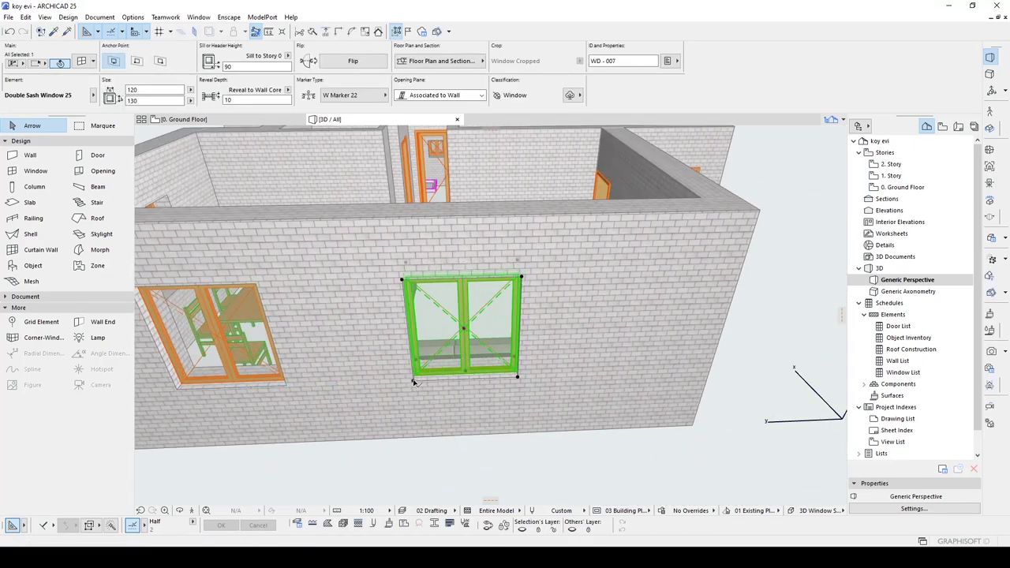
pyautogui.click(500, 460)
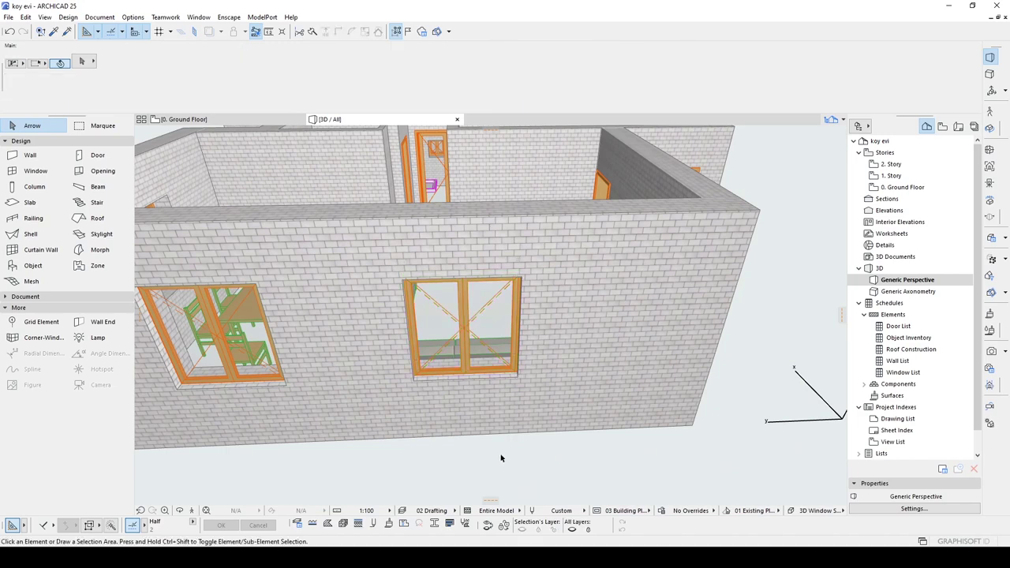
# - Return to the ground floor plan and check the new spacing between the two living-room wall windows
pyautogui.click(213, 125)
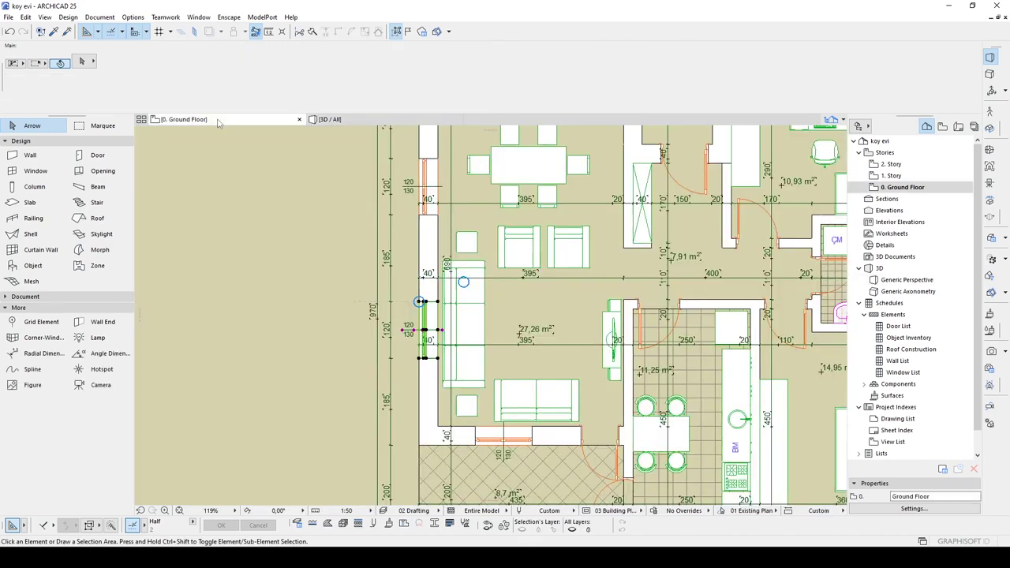
pyautogui.click(432, 312)
pyautogui.press('Escape')
pyautogui.scroll(-2, 432, 314)
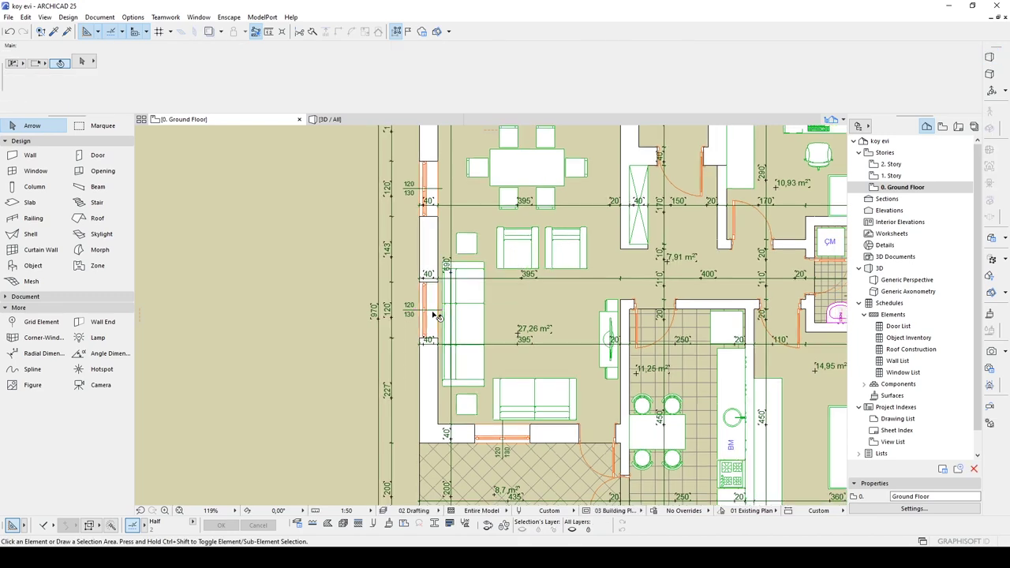
pyautogui.scroll(4, 430, 259)
pyautogui.moveTo(450, 231); pyautogui.dragTo(429, 311, button='middle')
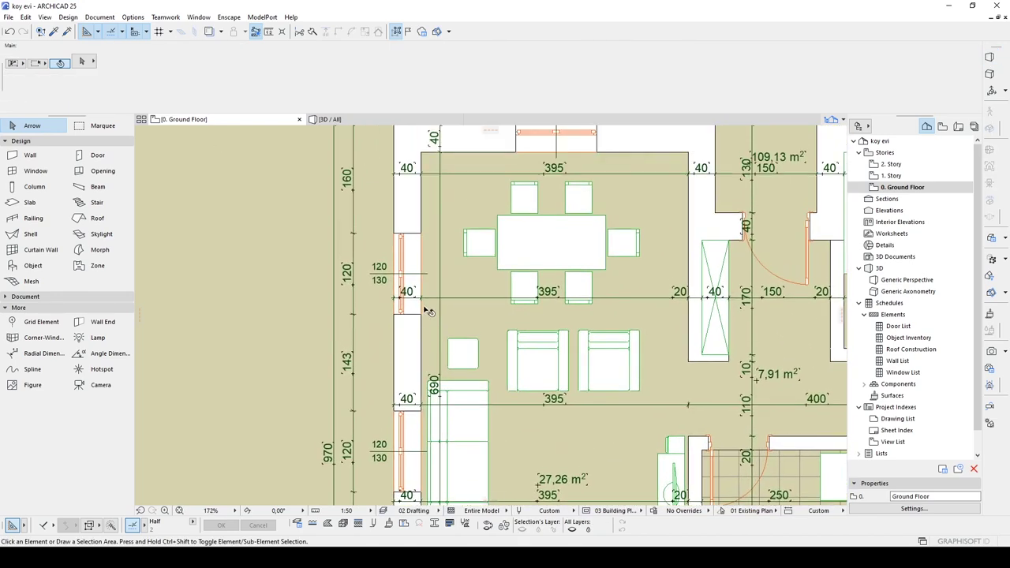
# - Select the window beside the dining table in plan, locate it in the full model with Select in 3D, and deselect it
pyautogui.click(420, 318)
pyautogui.rightClick(421, 318)
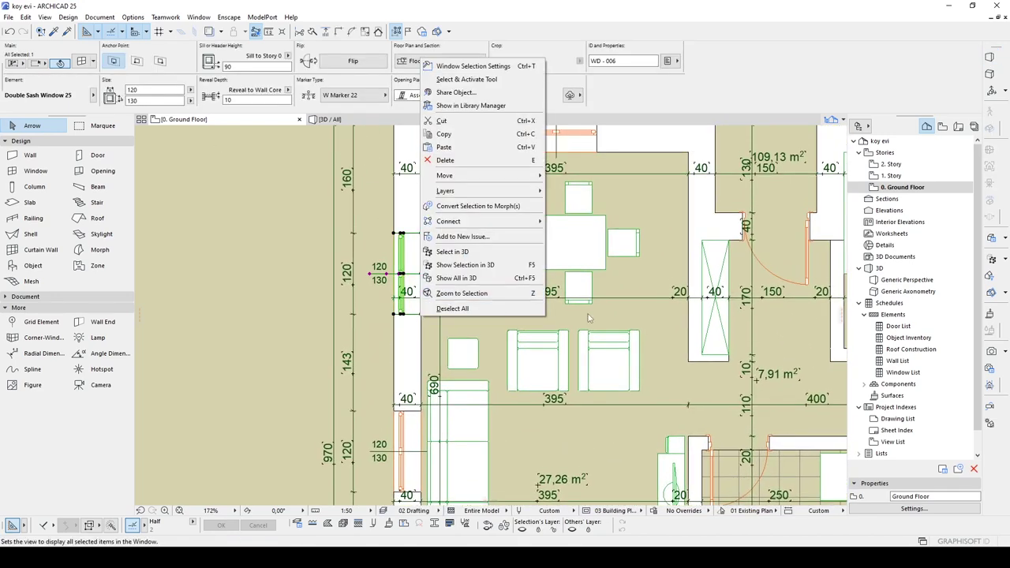
pyautogui.click(451, 252)
pyautogui.scroll(-2, 476, 296)
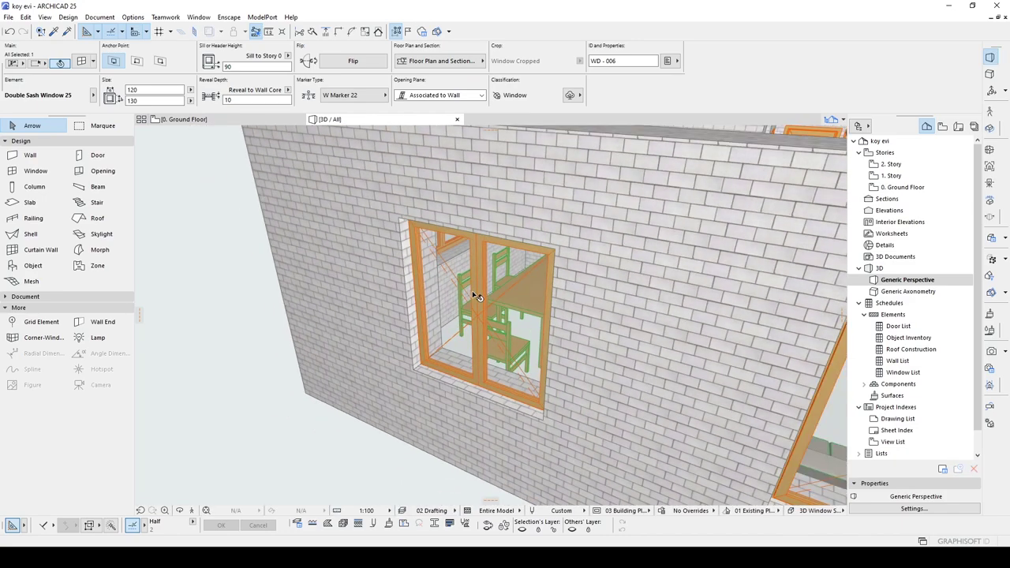
pyautogui.scroll(-4, 477, 297)
pyautogui.keyDown('shift'); pyautogui.moveTo(373, 318); pyautogui.dragTo(505, 333, button='middle'); pyautogui.keyUp('shift')
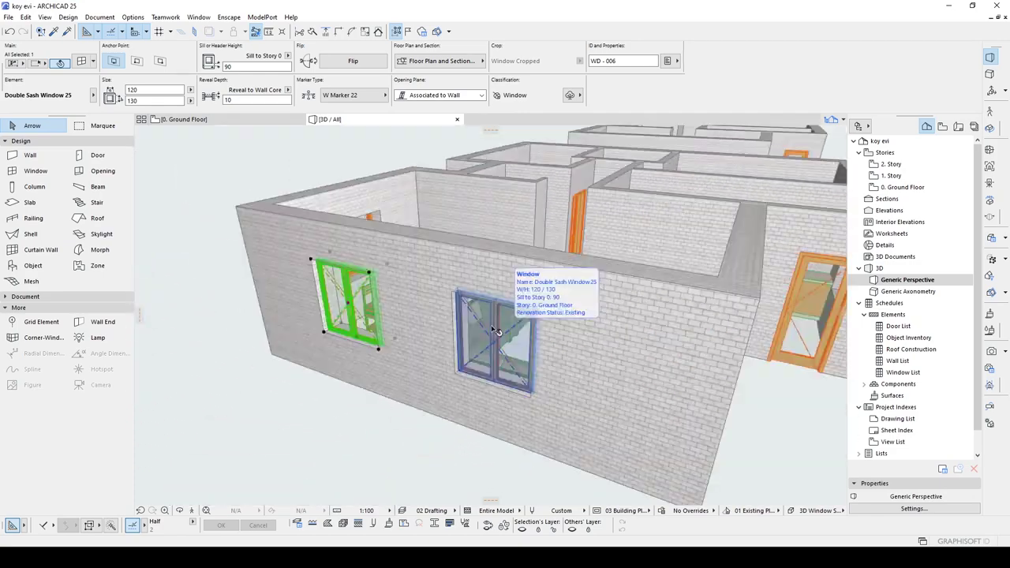
pyautogui.press('Escape')
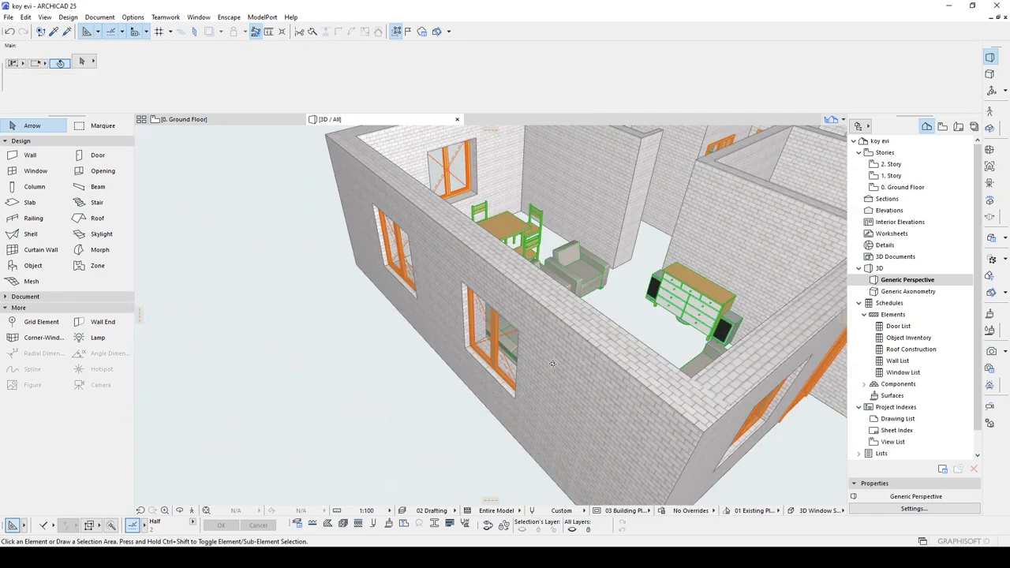
# - Select the armchair nearest the long sofa in 3D and locate it in the ground floor plan with Select on Floor Plan
pyautogui.scroll(3, 501, 326)
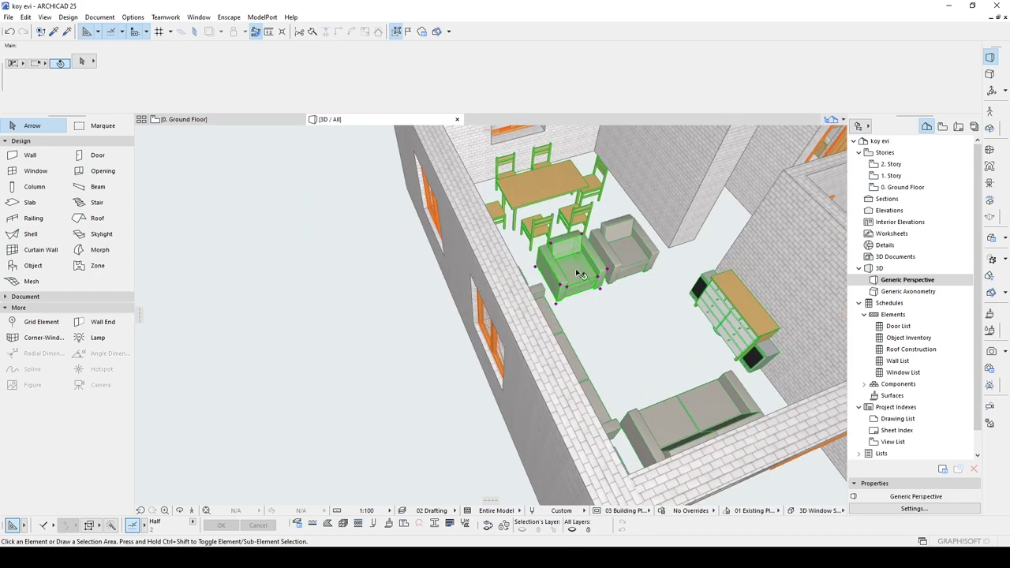
pyautogui.click(501, 326)
pyautogui.scroll(4, 462, 349)
pyautogui.rightClick(457, 349)
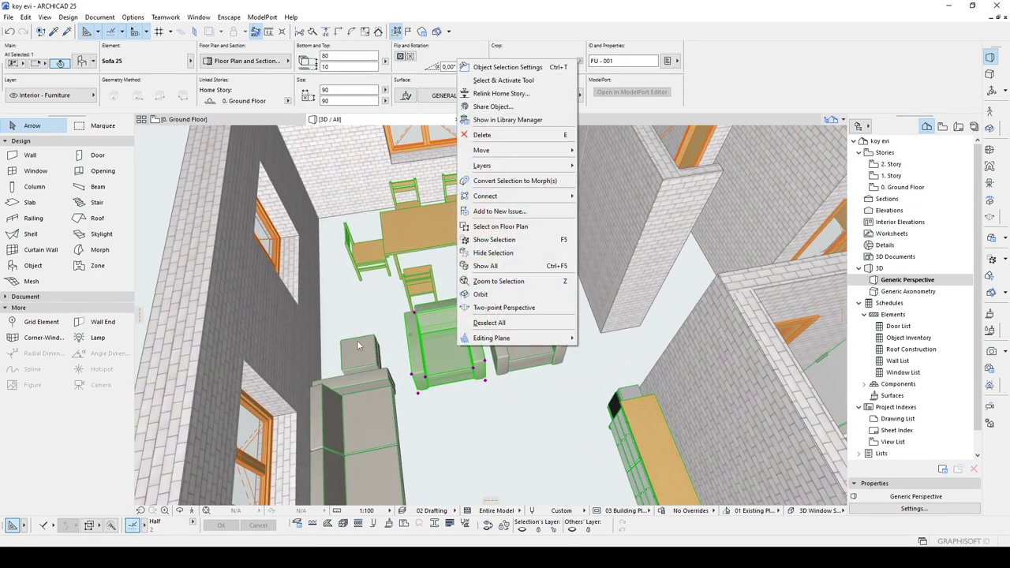
pyautogui.click(502, 227)
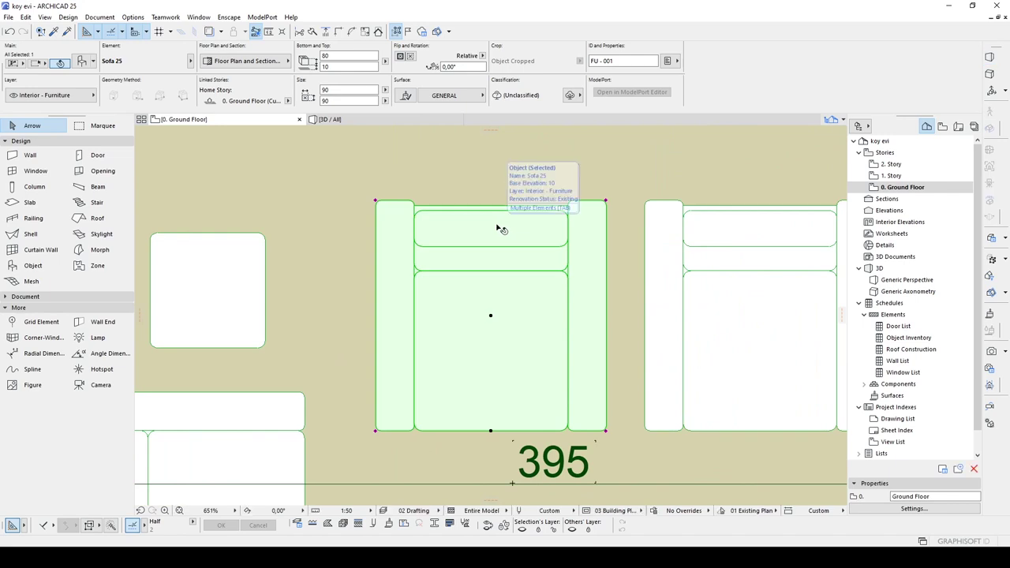
pyautogui.scroll(-8, 492, 229)
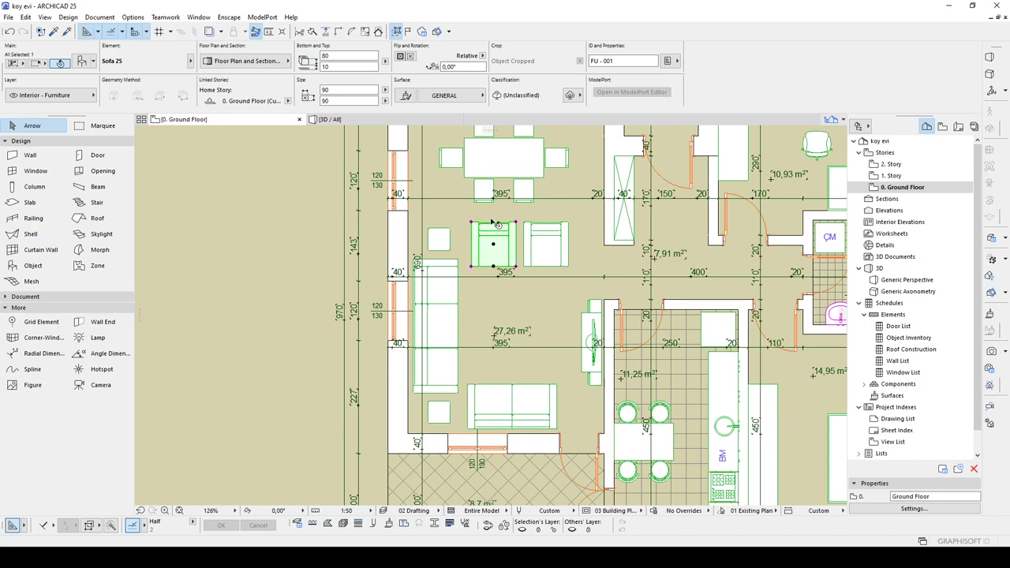
pyautogui.moveTo(511, 223); pyautogui.dragTo(478, 265, button='middle')
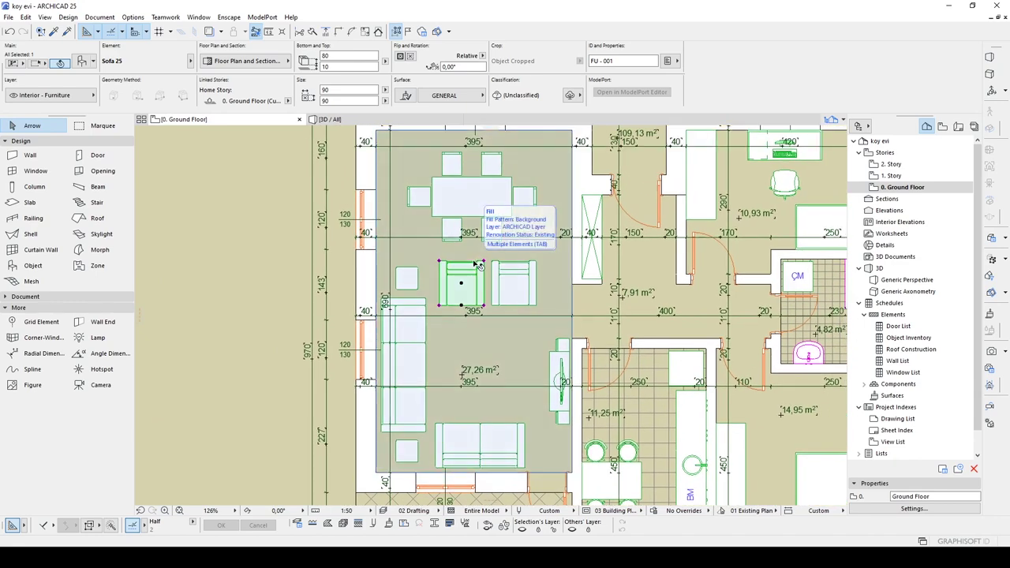
# - Switch to the axonometric 3D view and examine the house around the dining and living area
pyautogui.press('F3')
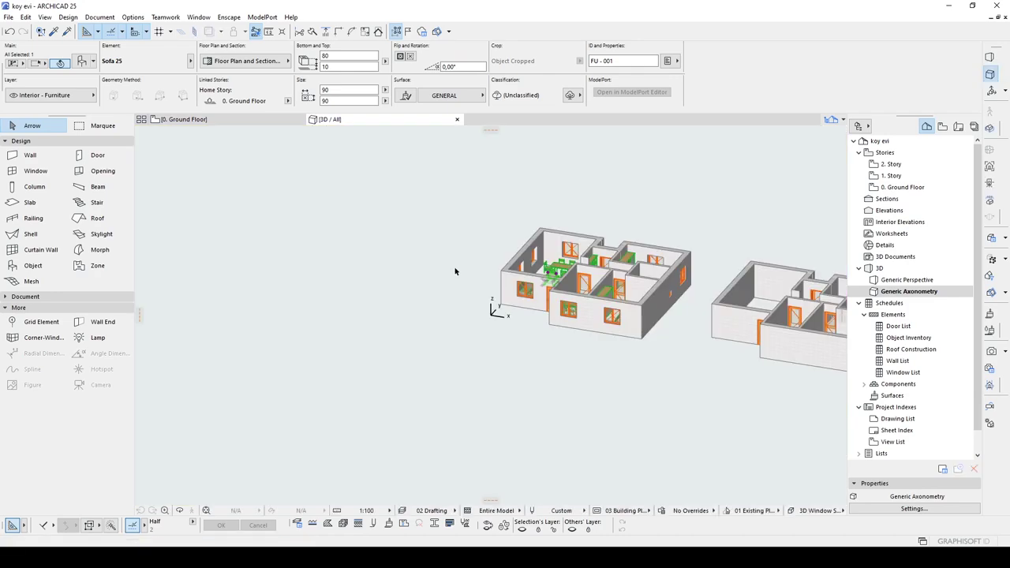
pyautogui.scroll(6, 454, 271)
pyautogui.keyDown('shift'); pyautogui.moveTo(545, 267); pyautogui.dragTo(329, 243, button='middle'); pyautogui.keyUp('shift')
pyautogui.click(332, 191)
pyautogui.click(332, 190)
pyautogui.click(395, 296)
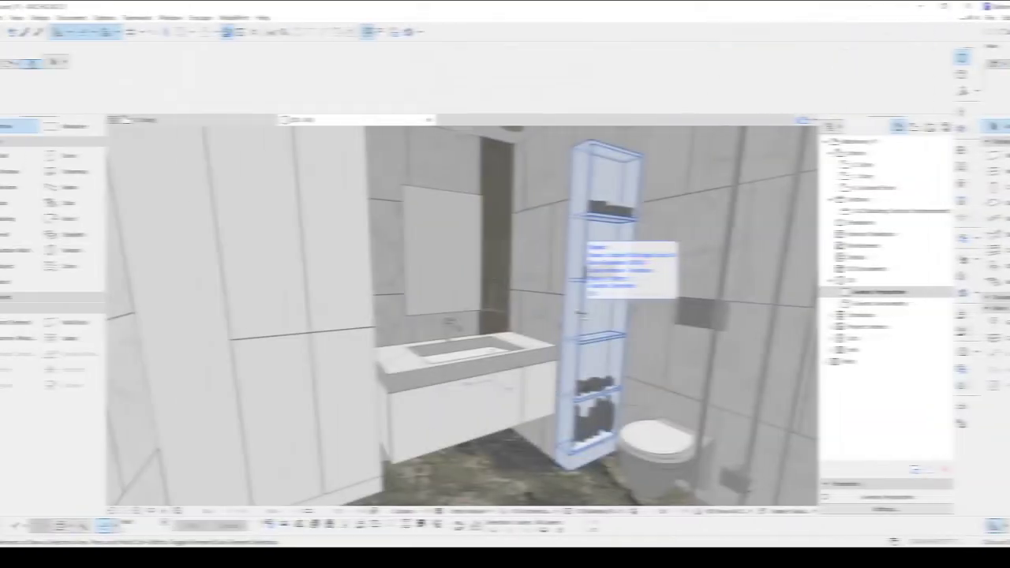
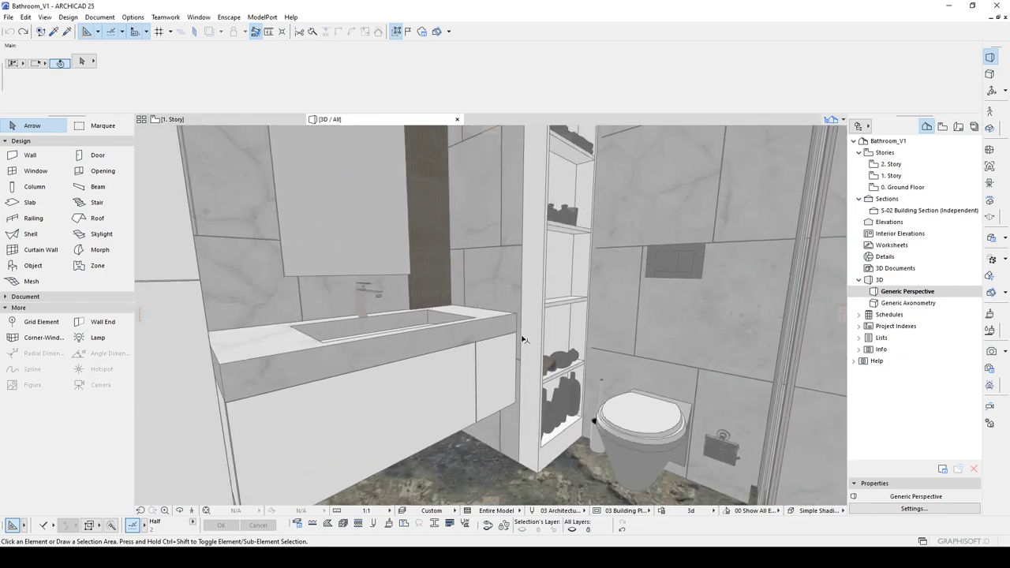
# - Hide the bathroom's marble-finished outer wall beside the door wall in 3D
pyautogui.scroll(8, 524, 352)
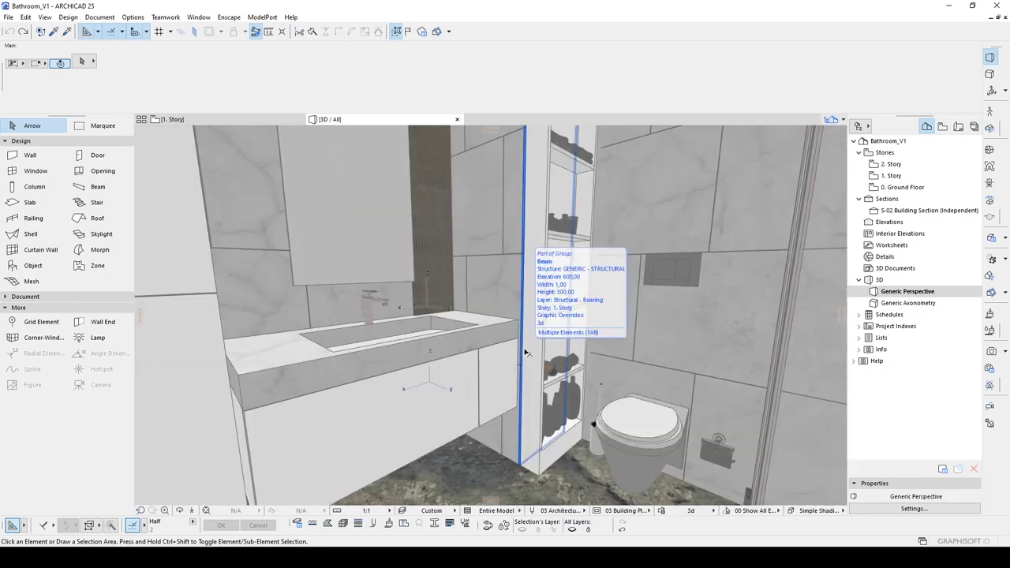
pyautogui.scroll(-8, 526, 353)
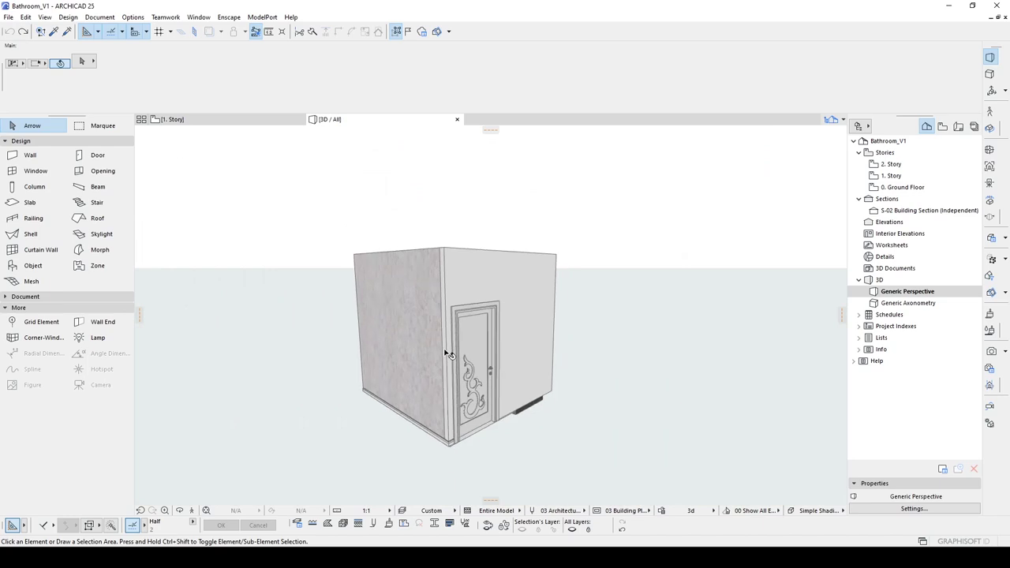
pyautogui.keyDown('shift'); pyautogui.moveTo(398, 352); pyautogui.dragTo(431, 419, button='middle'); pyautogui.keyUp('shift')
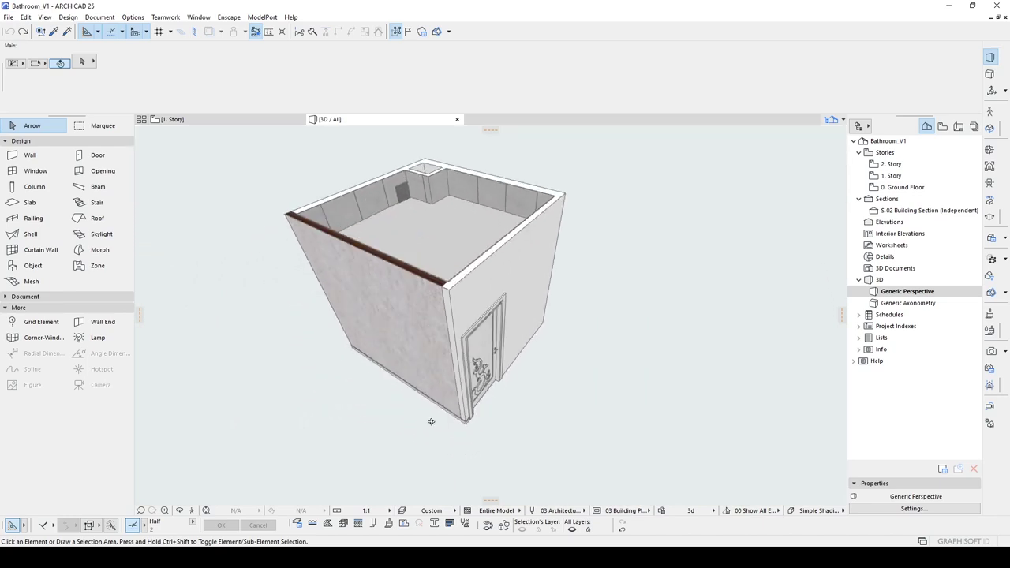
pyautogui.click(362, 322)
pyautogui.keyDown('shift'); pyautogui.moveTo(362, 323); pyautogui.dragTo(435, 322, button='middle'); pyautogui.keyUp('shift')
pyautogui.rightClick(434, 320)
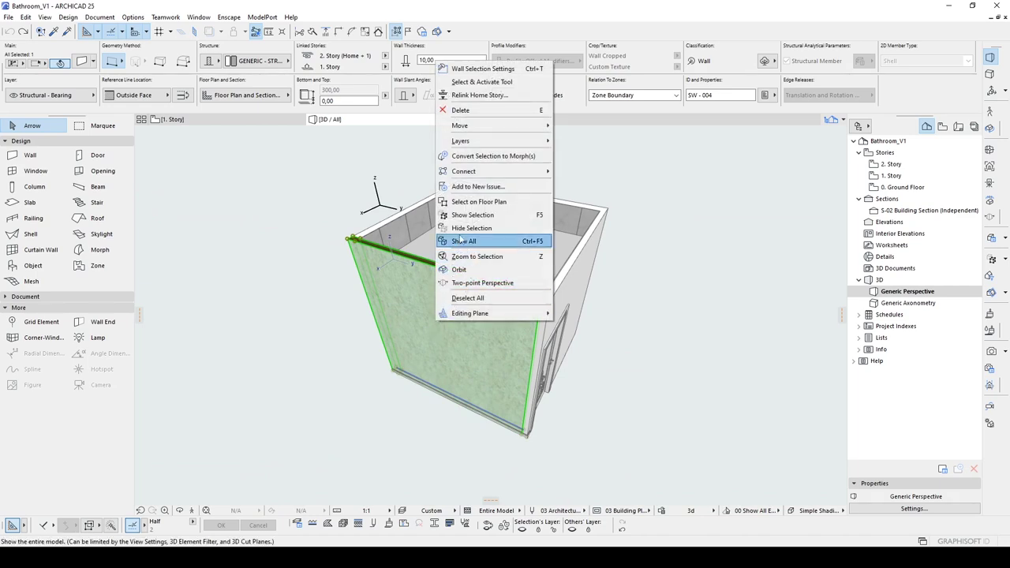
pyautogui.click(454, 232)
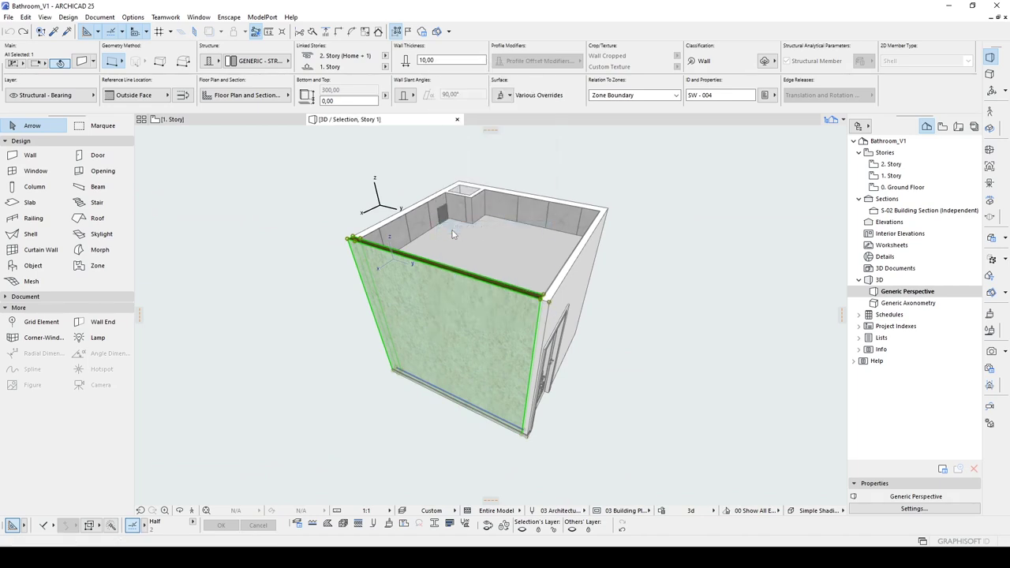
# - Hide the tiled beam panel behind the hidden wall to open up the bathroom interior
pyautogui.keyDown('shift'); pyautogui.moveTo(342, 353); pyautogui.dragTo(422, 355, button='middle'); pyautogui.keyUp('shift')
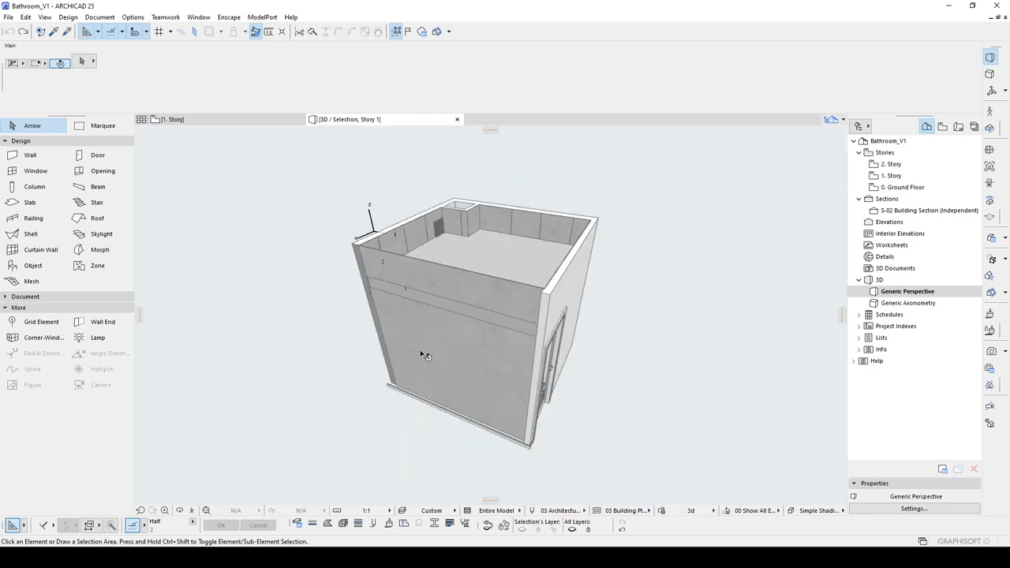
pyautogui.click(422, 354)
pyautogui.rightClick(453, 312)
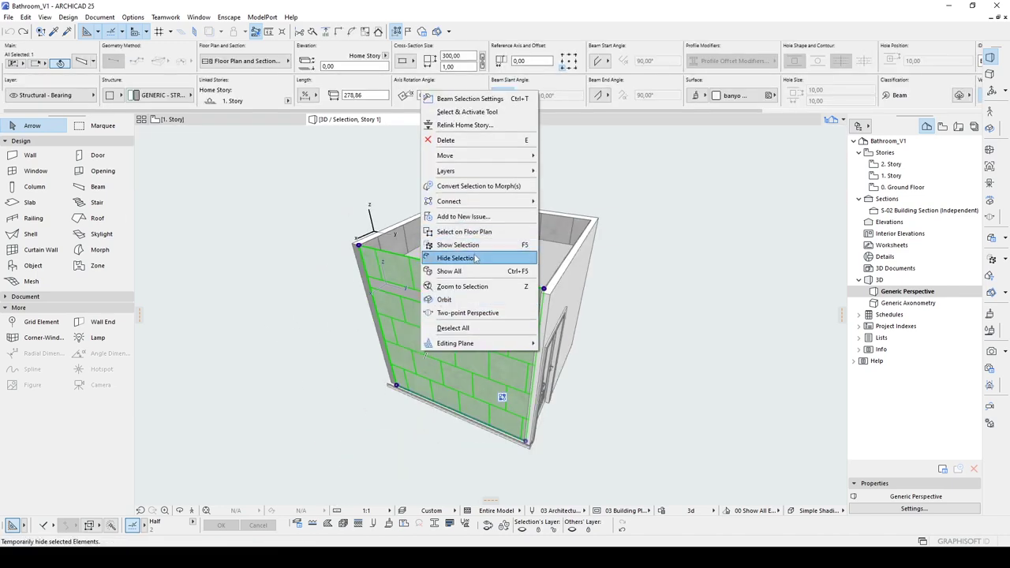
pyautogui.click(466, 261)
# - Stretch the cabinet under the washbasin downward to a height of about 54 cm and deselect it
pyautogui.keyDown('shift'); pyautogui.moveTo(405, 371); pyautogui.dragTo(435, 356, button='middle'); pyautogui.keyUp('shift')
pyautogui.scroll(5, 434, 356)
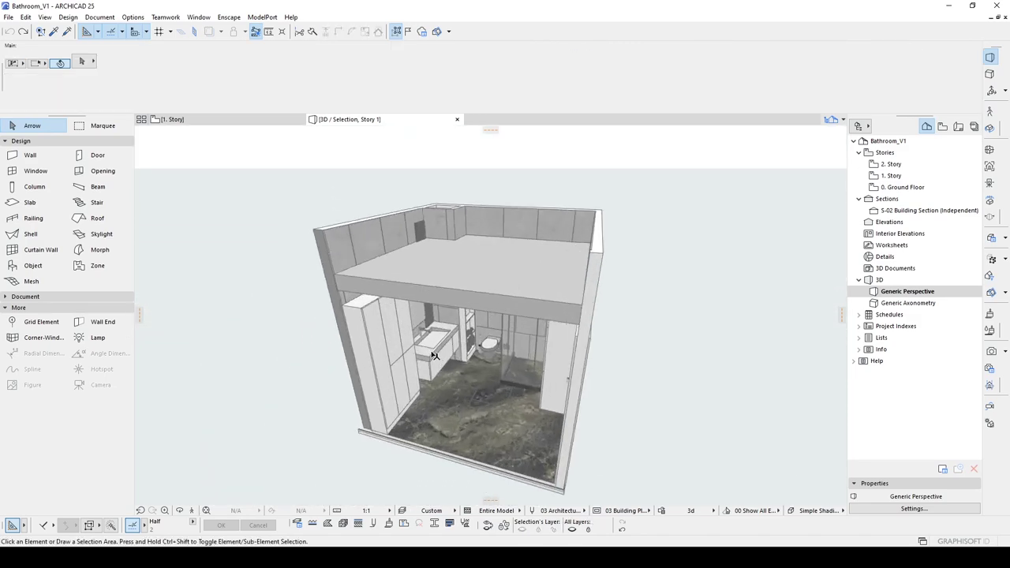
pyautogui.keyDown('shift'); pyautogui.moveTo(447, 394); pyautogui.dragTo(422, 326, button='middle'); pyautogui.keyUp('shift')
pyautogui.scroll(6, 449, 303)
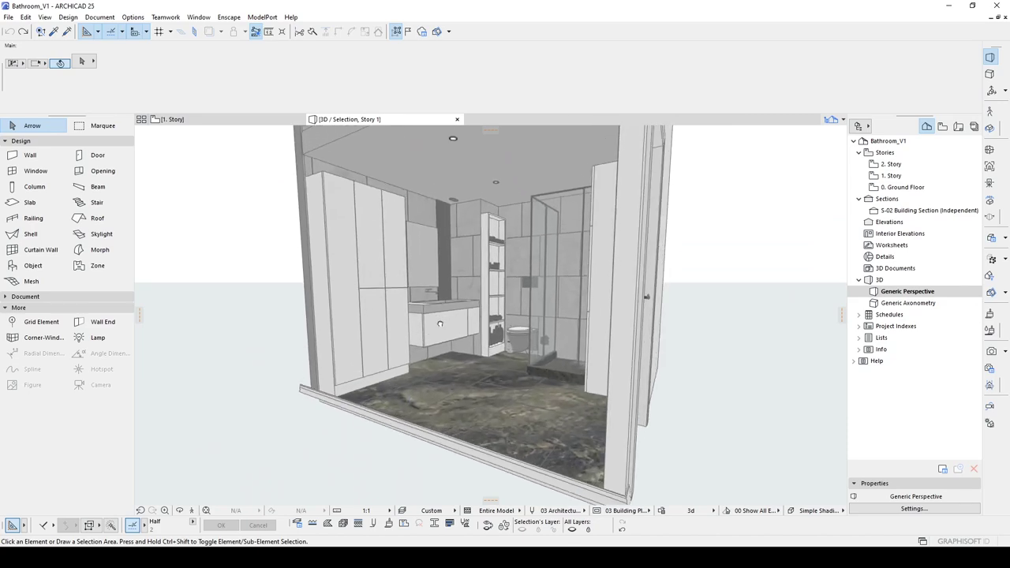
pyautogui.keyDown('shift'); pyautogui.moveTo(507, 366); pyautogui.dragTo(539, 370, button='middle'); pyautogui.keyUp('shift')
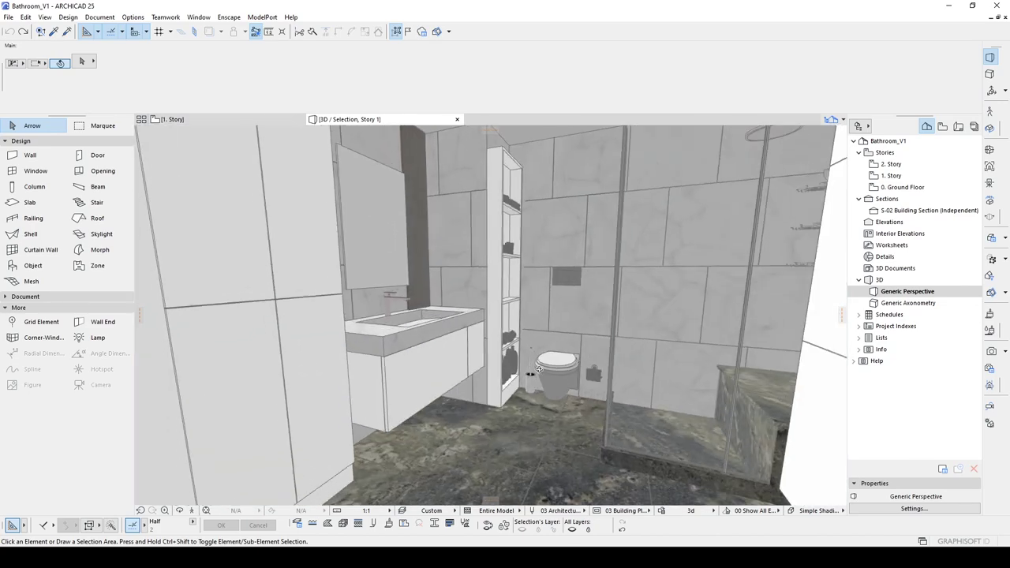
pyautogui.click(450, 369)
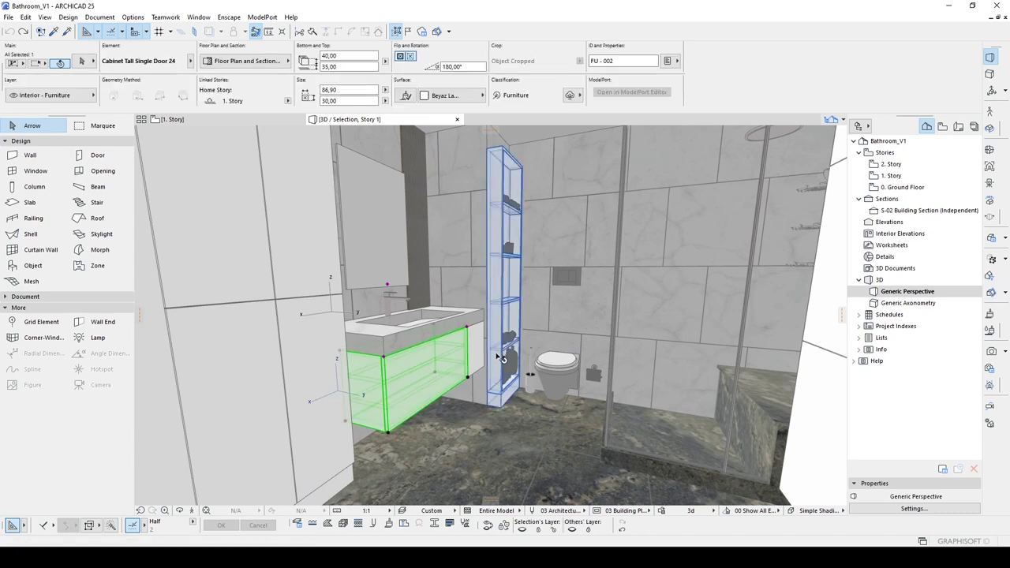
pyautogui.keyDown('shift'); pyautogui.moveTo(500, 360); pyautogui.dragTo(469, 366, button='middle'); pyautogui.keyUp('shift')
pyautogui.click(468, 392)
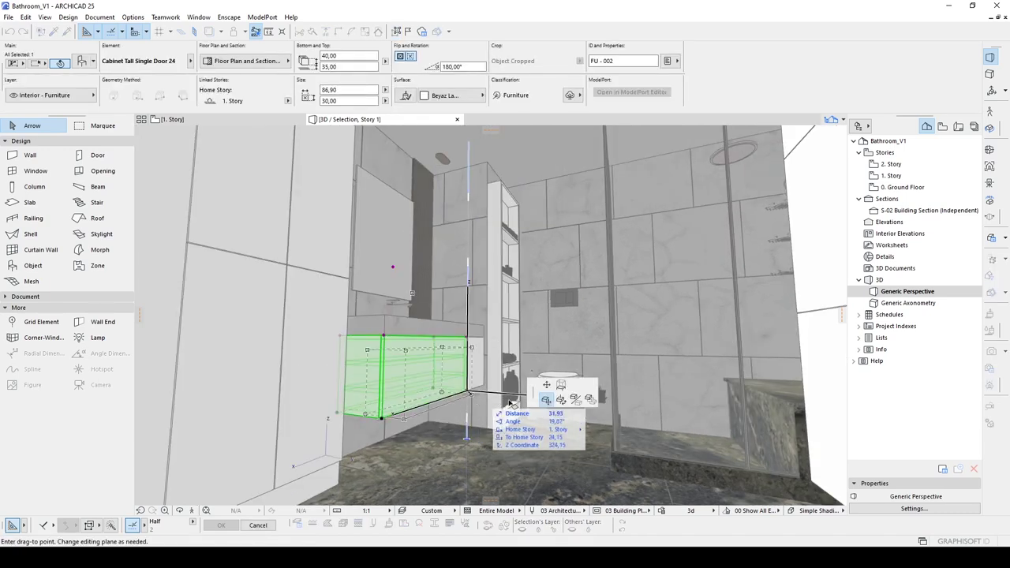
pyautogui.click(560, 386)
pyautogui.click(474, 401)
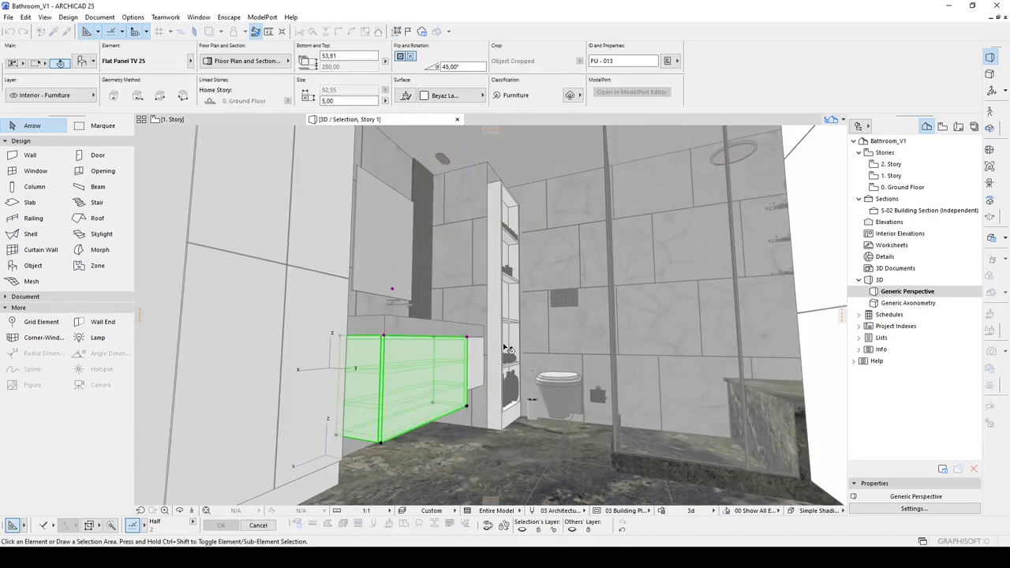
pyautogui.press('Escape')
# - Show all elements of the bathroom model in 3D again
pyautogui.scroll(-5, 490, 318)
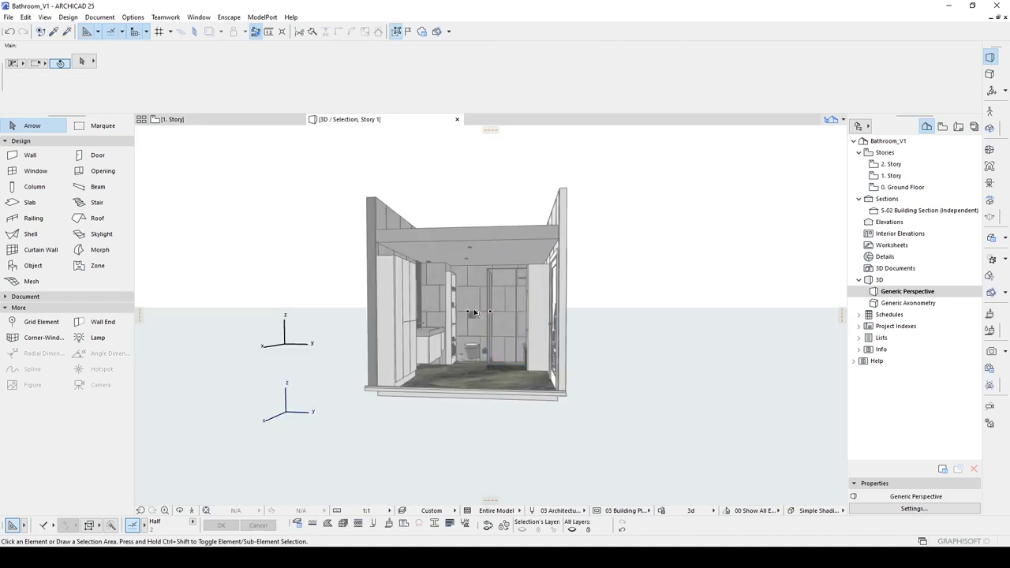
pyautogui.rightClick(626, 315)
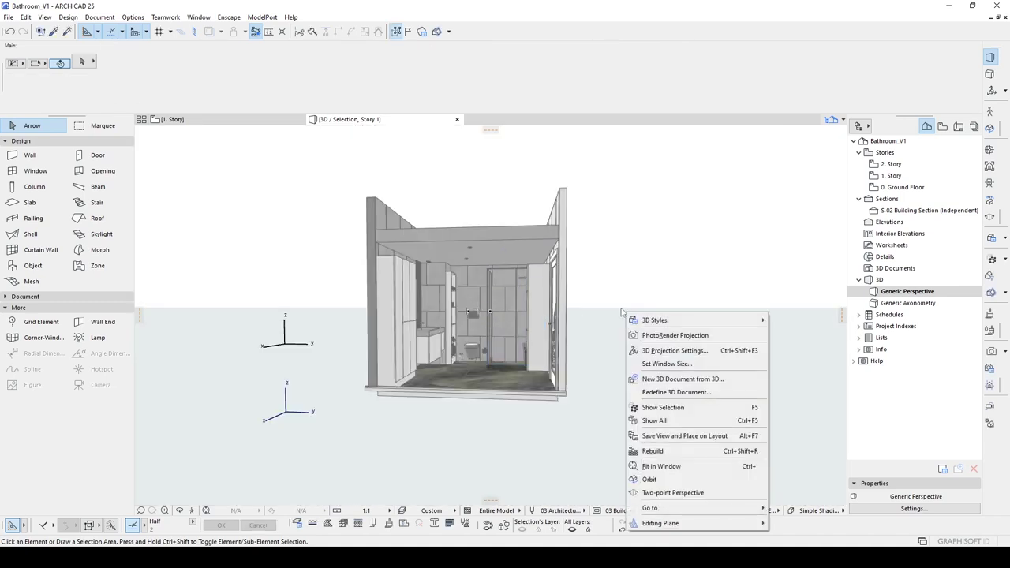
pyautogui.click(654, 421)
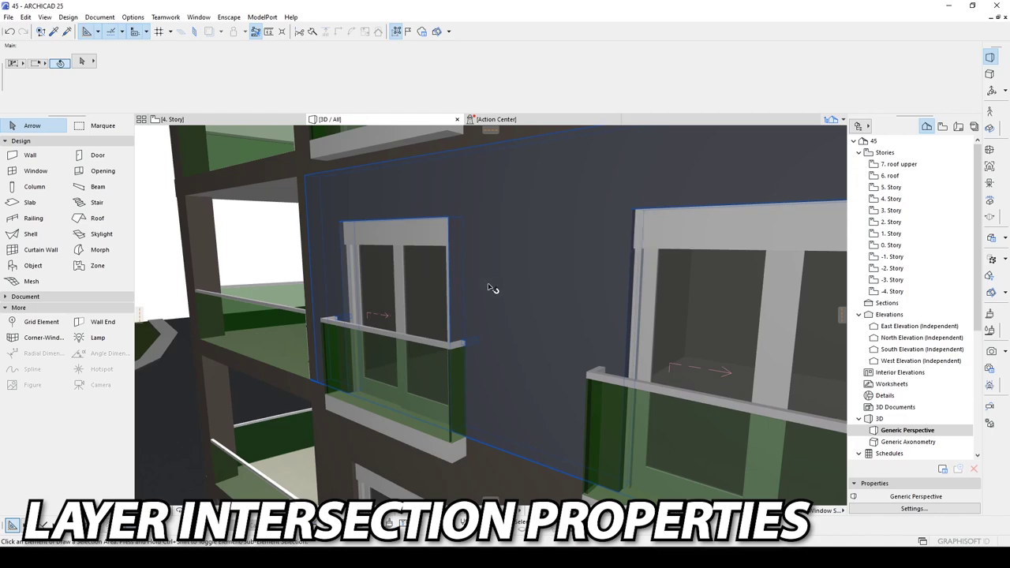
# - Select the front railing of the 4th-story window balcony in the apartment model and examine it up close
pyautogui.keyDown('shift'); pyautogui.moveTo(445, 305); pyautogui.dragTo(600, 317, button='middle'); pyautogui.keyUp('shift')
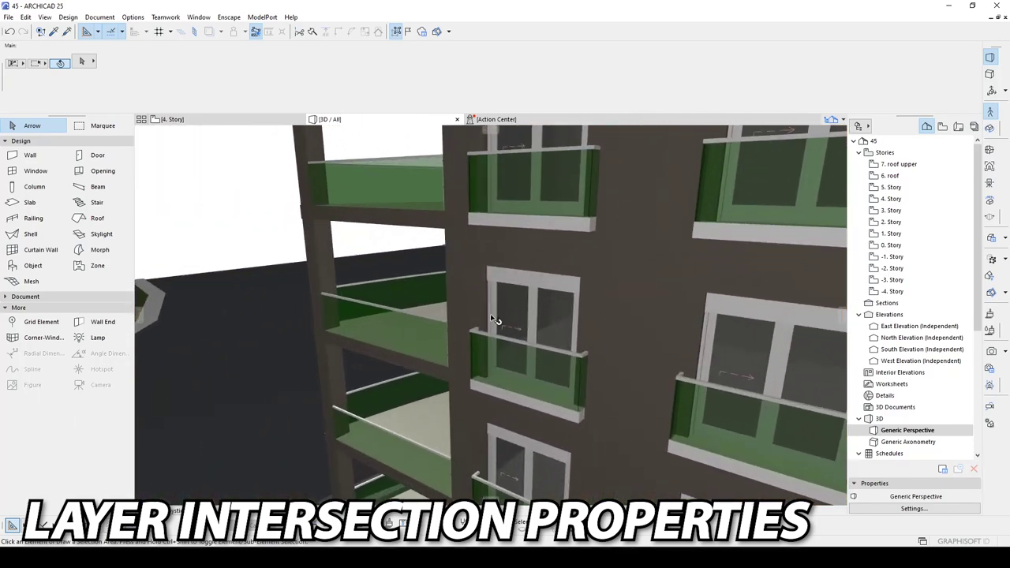
pyautogui.click(500, 352)
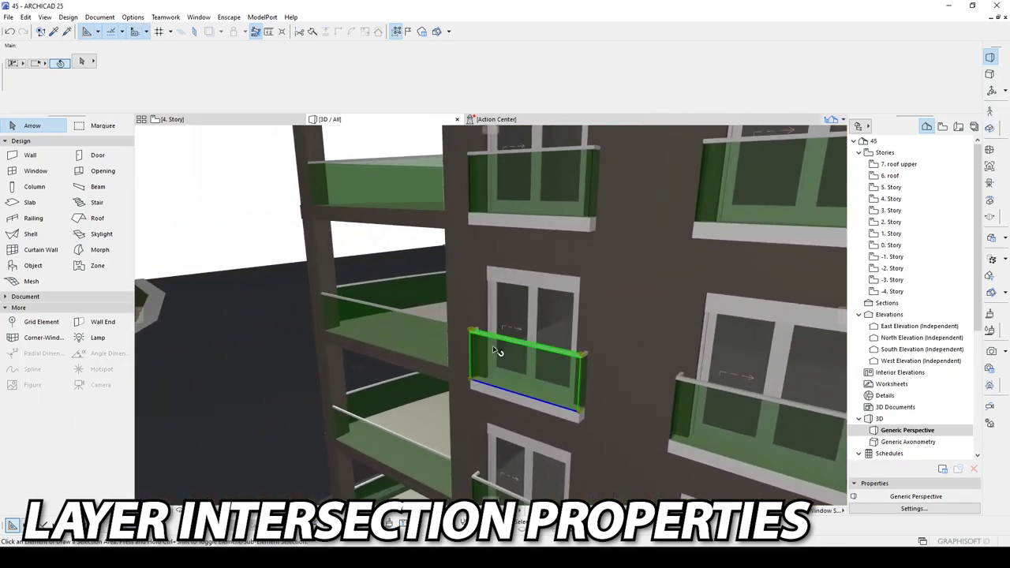
pyautogui.keyDown('shift'); pyautogui.moveTo(493, 347); pyautogui.dragTo(495, 378, button='middle'); pyautogui.keyUp('shift')
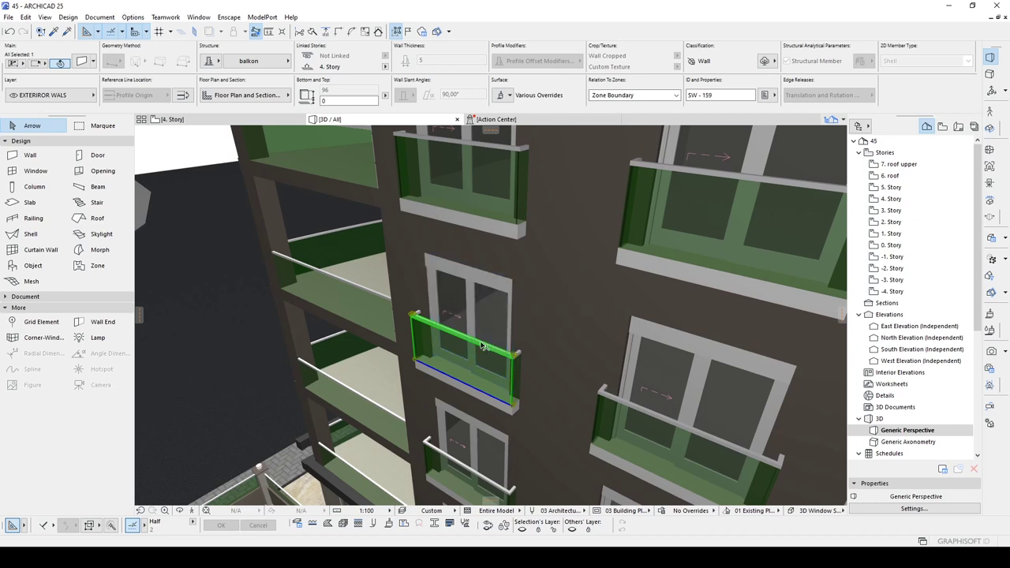
pyautogui.keyDown('shift'); pyautogui.moveTo(450, 348); pyautogui.dragTo(539, 361, button='middle'); pyautogui.keyUp('shift')
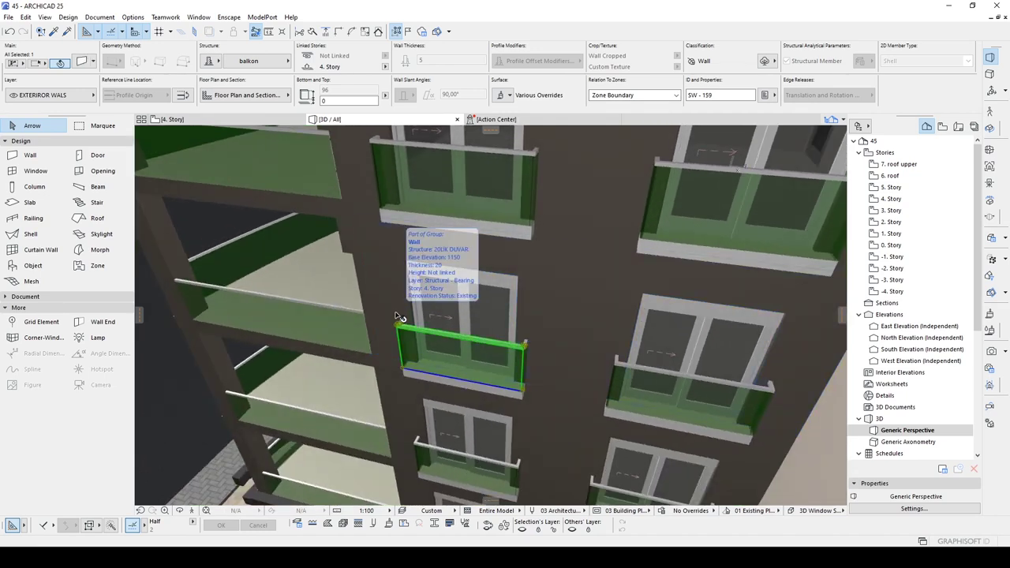
pyautogui.press("ctrl+'")
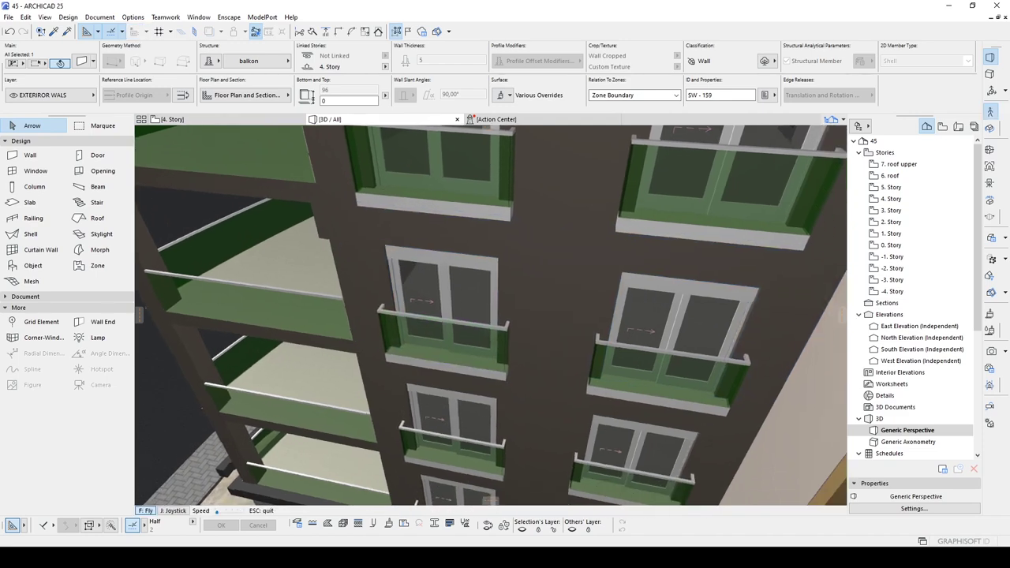
pyautogui.press('w')
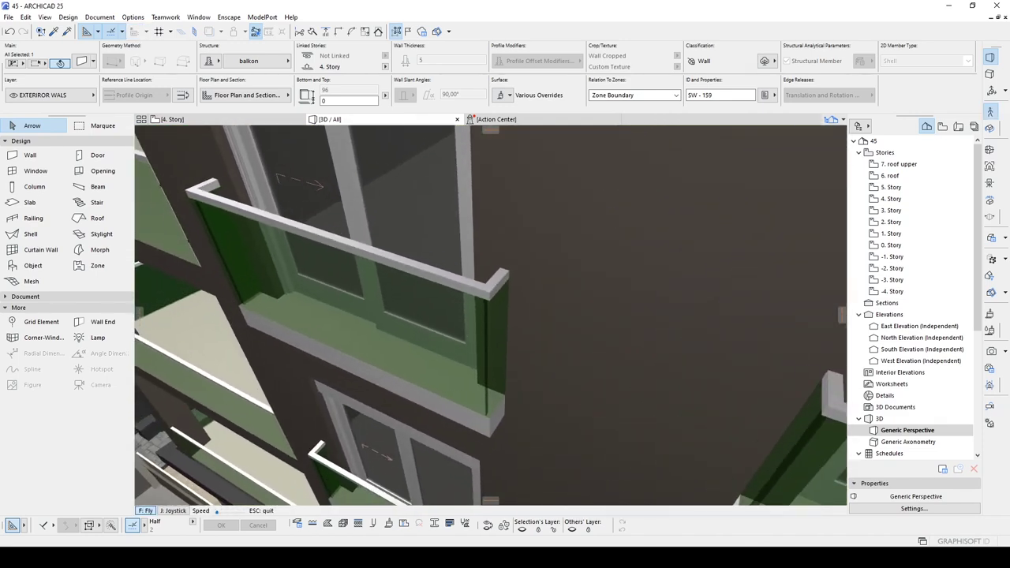
pyautogui.press('Escape')
# - Select the facade wall and the balcony's side railing in turn and examine where the railing penetrates the wall
pyautogui.click(460, 278)
pyautogui.moveTo(460, 279)
pyautogui.keyDown('shift'); pyautogui.mouseDown(button='middle')
pyautogui.moveTo(500, 247)
pyautogui.moveTo(376, 281)
pyautogui.moveTo(473, 284)
pyautogui.mouseUp(button='middle'); pyautogui.keyUp('shift')
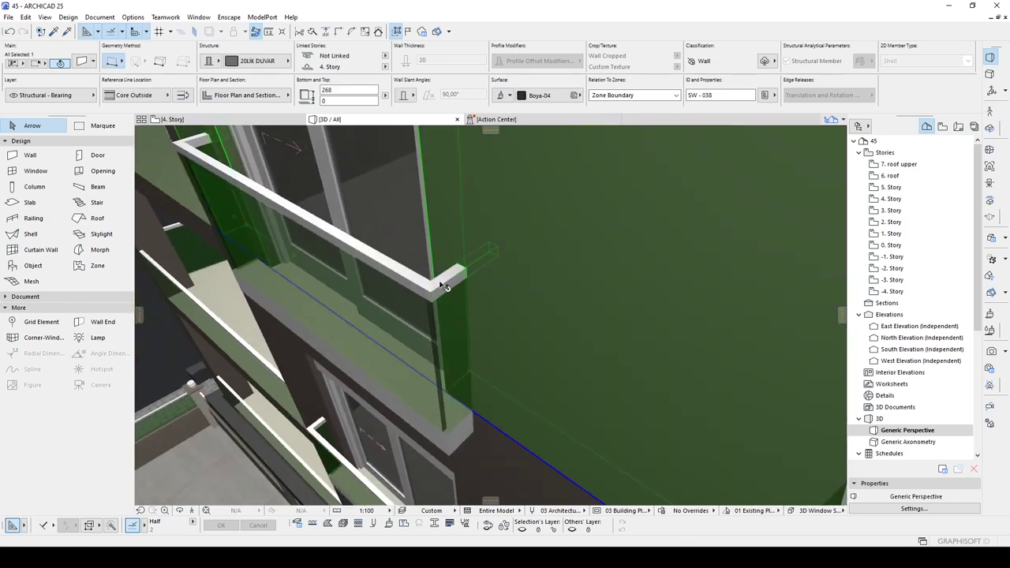
pyautogui.keyDown('shift'); pyautogui.moveTo(477, 281); pyautogui.dragTo(423, 266, button='middle'); pyautogui.keyUp('shift')
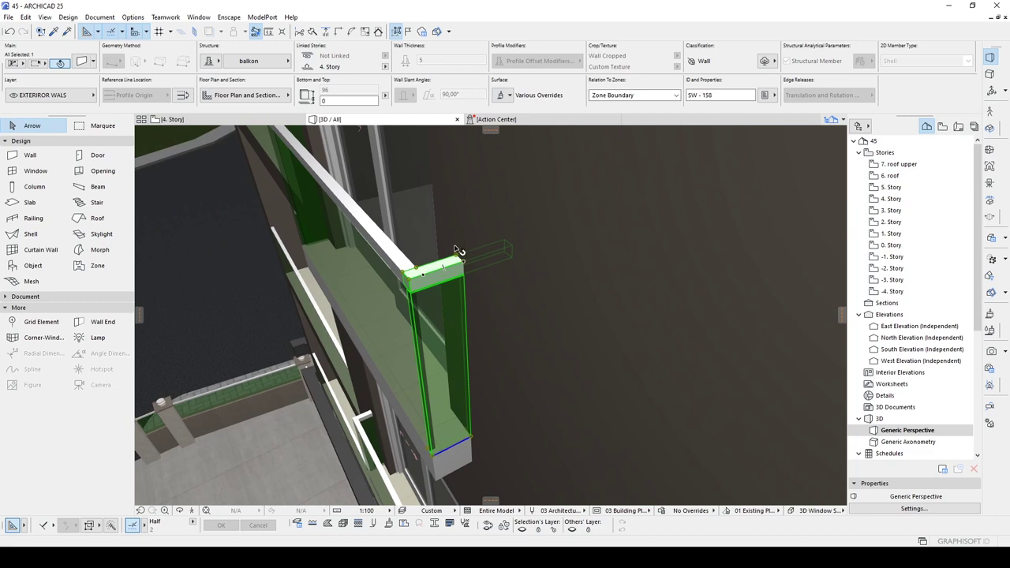
pyautogui.hotkey('shift', 'F3')
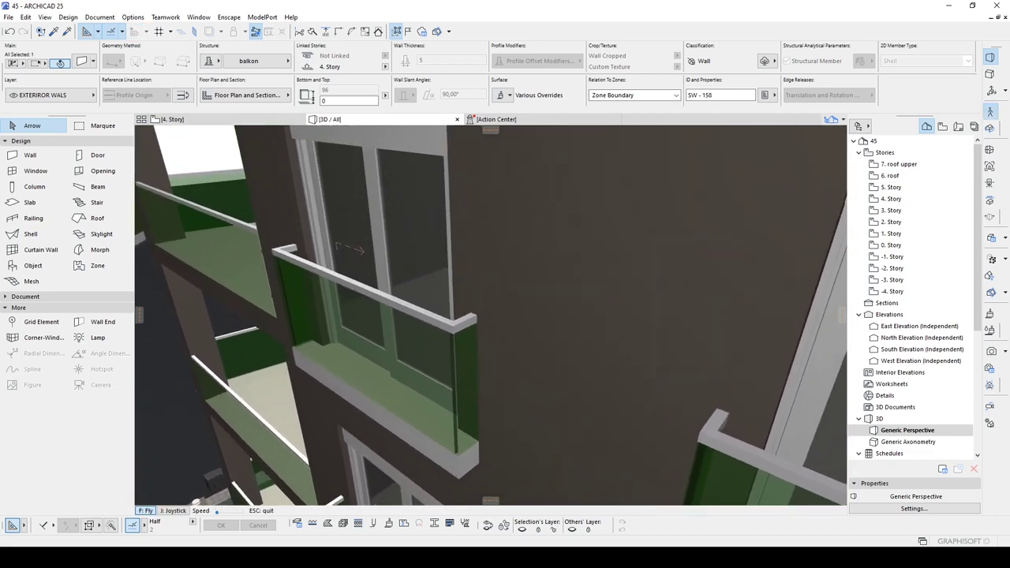
pyautogui.press('Escape')
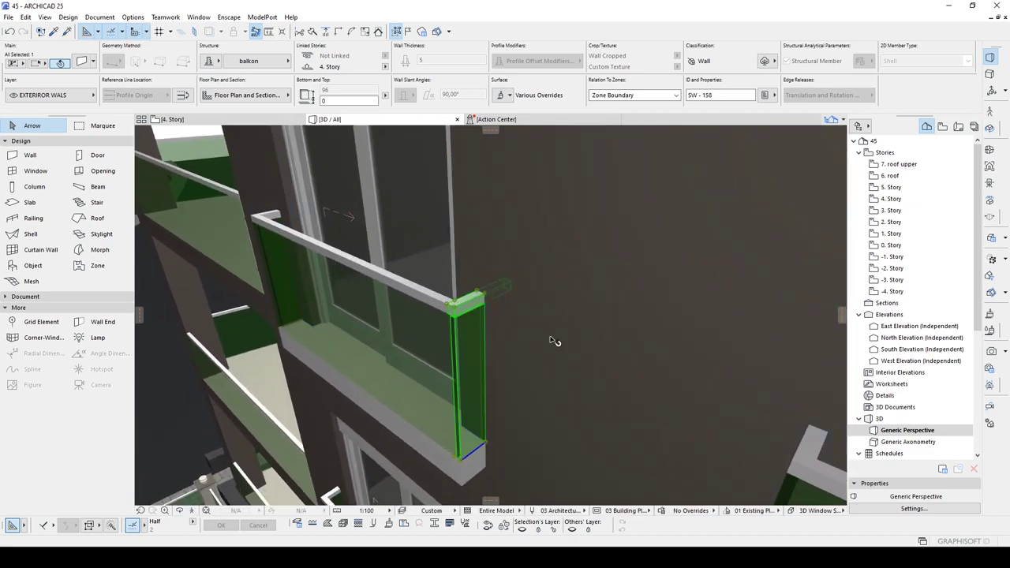
pyautogui.keyDown('shift'); pyautogui.moveTo(450, 337); pyautogui.dragTo(873, 364, button='middle'); pyautogui.keyUp('shift')
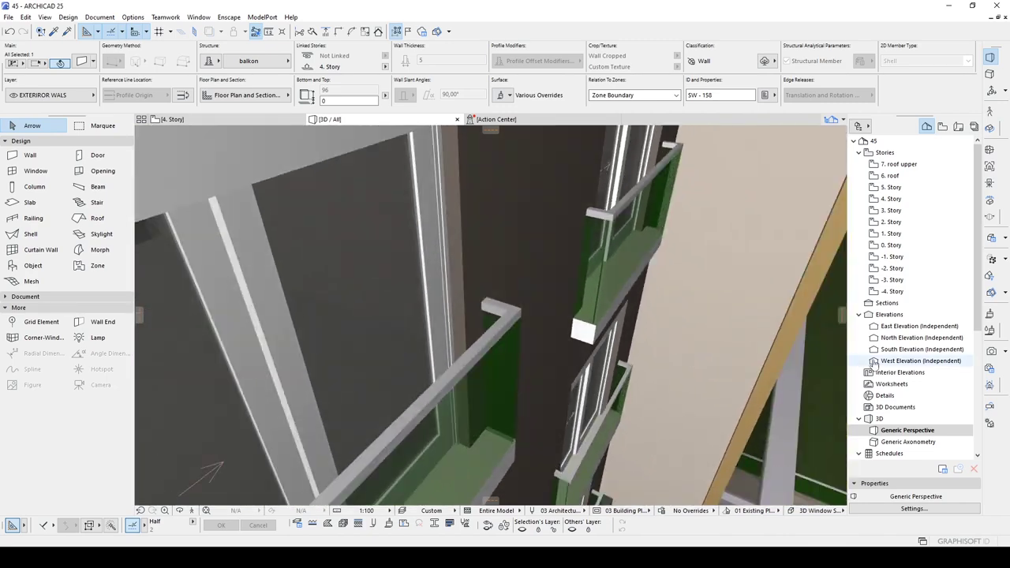
# - Locate the window balcony's selected side railing on the 4th-story floor plan, framing its end at the facade wall
pyautogui.keyDown('shift'); pyautogui.moveTo(453, 381); pyautogui.dragTo(350, 375, button='middle'); pyautogui.keyUp('shift')
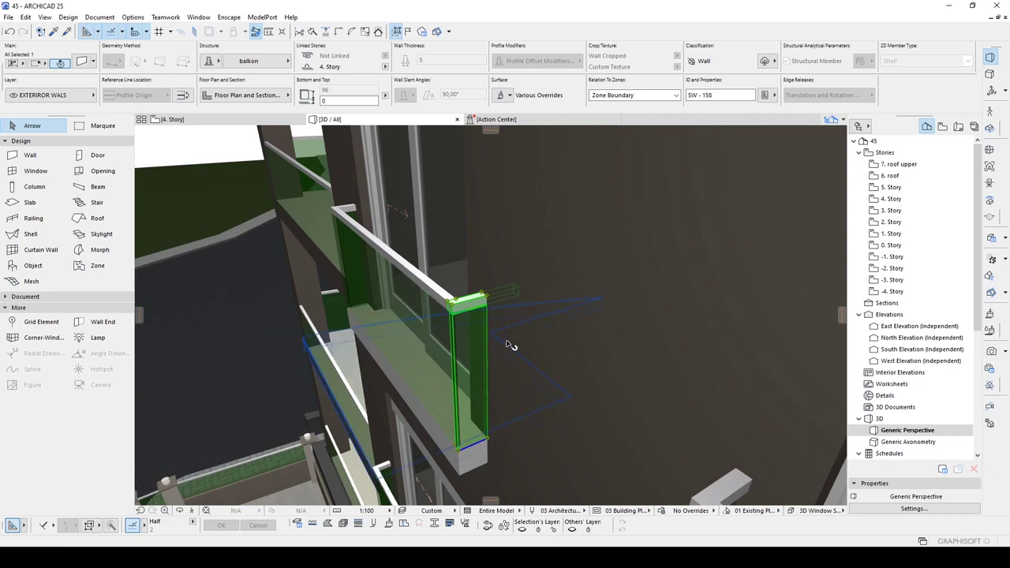
pyautogui.keyDown('shift'); pyautogui.moveTo(443, 401); pyautogui.dragTo(738, 442, button='middle'); pyautogui.keyUp('shift')
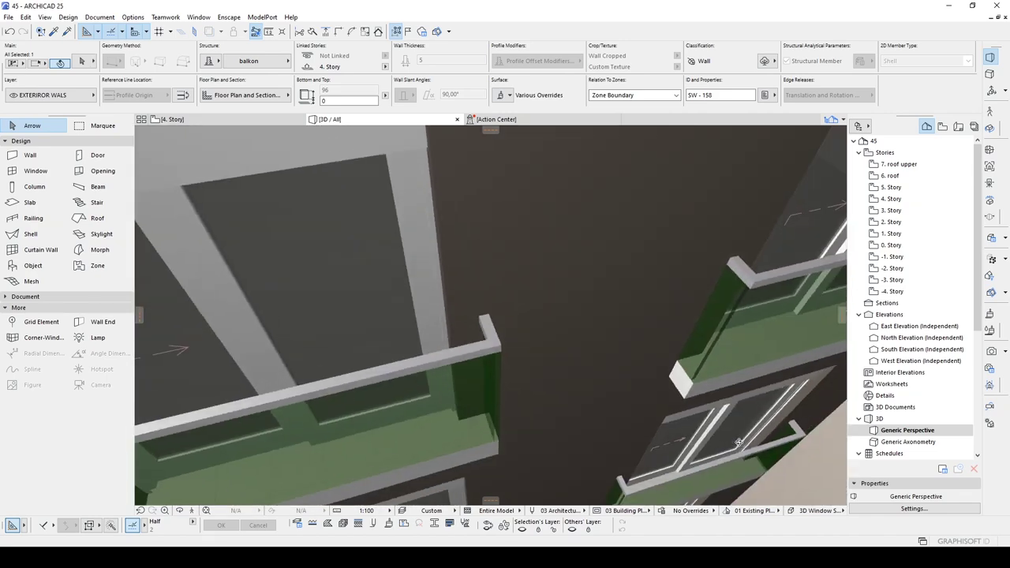
pyautogui.keyDown('shift'); pyautogui.moveTo(433, 378); pyautogui.dragTo(517, 338, button='middle'); pyautogui.keyUp('shift')
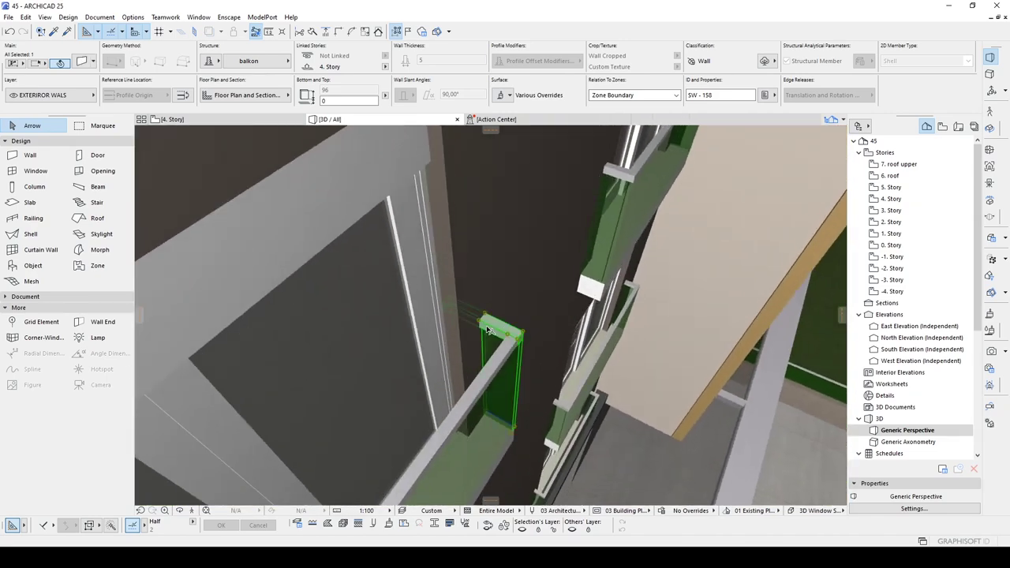
pyautogui.rightClick(489, 331)
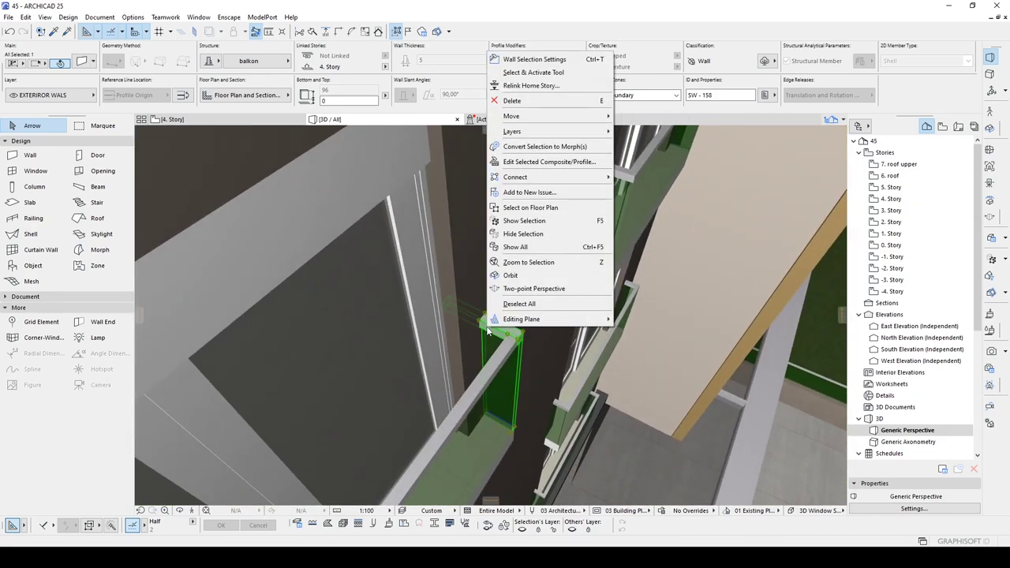
pyautogui.click(520, 211)
pyautogui.moveTo(301, 237); pyautogui.dragTo(451, 279, button='middle')
pyautogui.scroll(5, 451, 284)
pyautogui.scroll(-8, 447, 287)
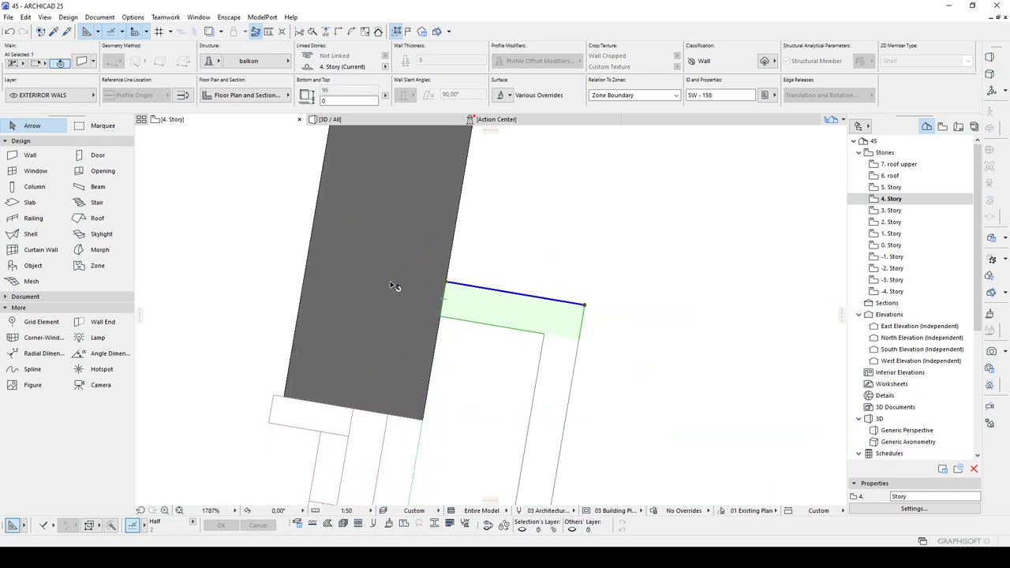
pyautogui.scroll(4, 441, 281)
# - Adjust the side railing's wall-side end on the plan so it stops just clear of the facade wall's outer face
pyautogui.click(460, 292)
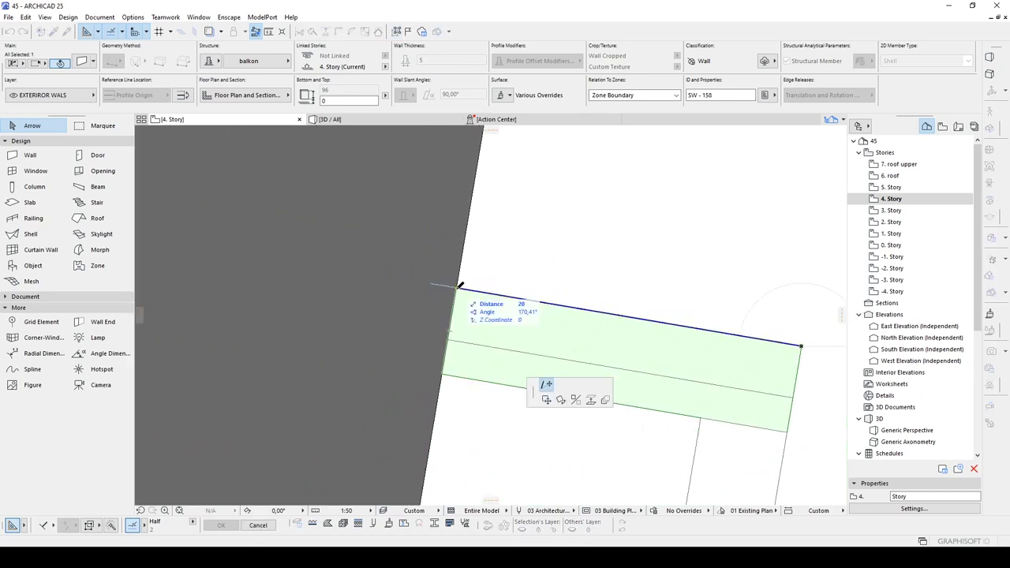
pyautogui.click(457, 286)
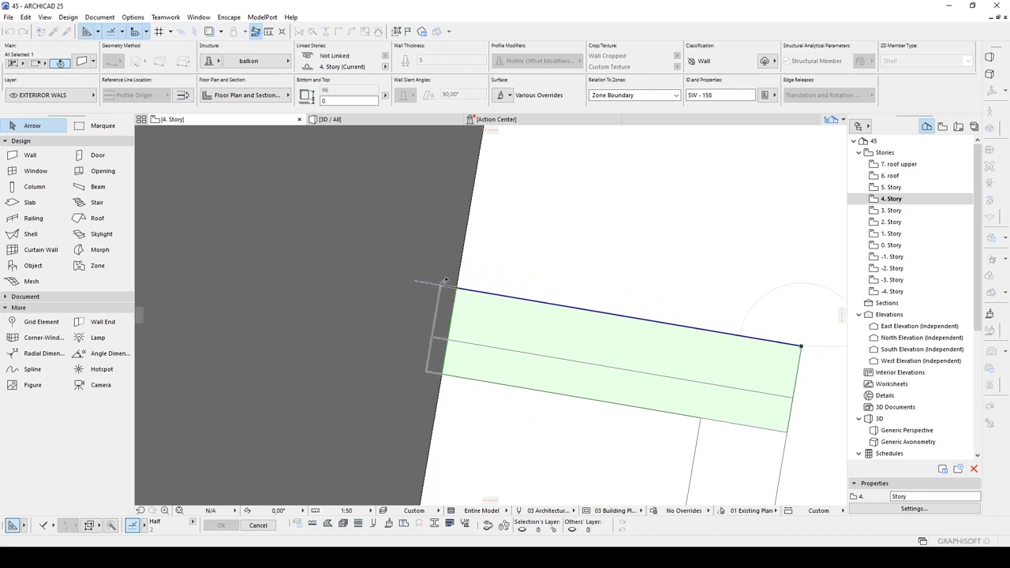
pyautogui.scroll(4, 471, 293)
pyautogui.click(485, 282)
pyautogui.click(484, 279)
pyautogui.click(484, 278)
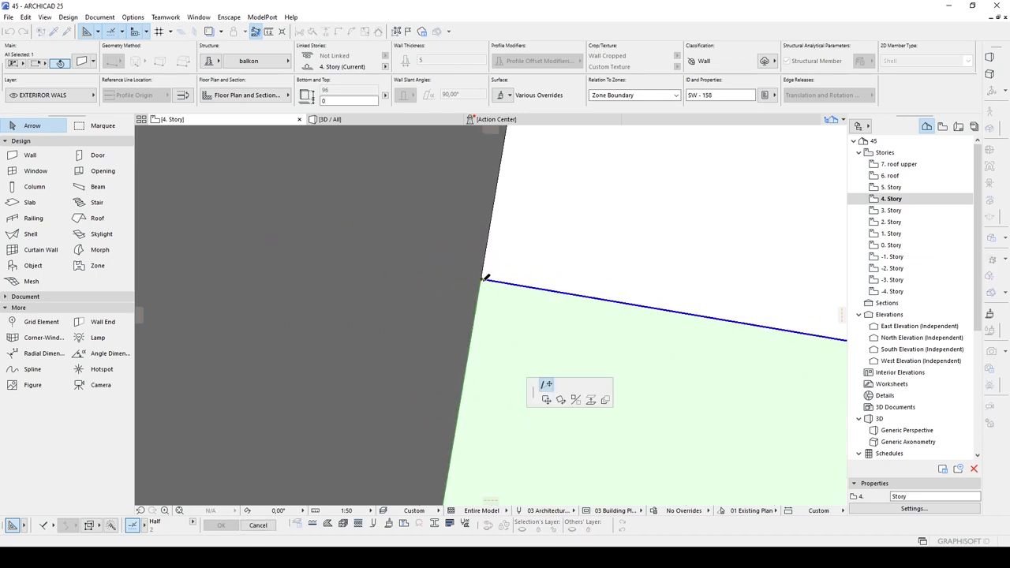
pyautogui.click(485, 280)
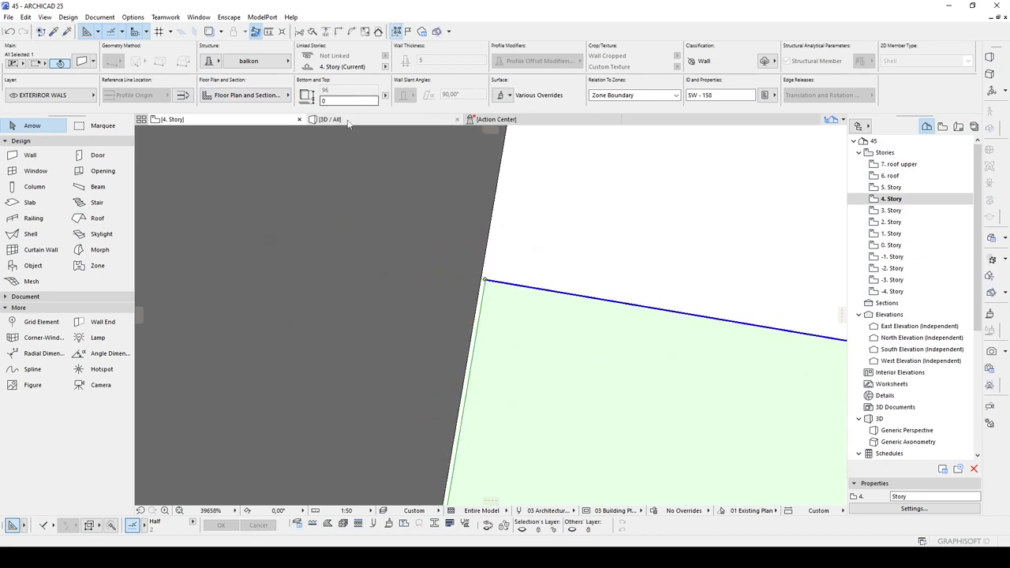
# - Examine the side railing's end at the facade wall in 3D and again on the 4th-story floor plan
pyautogui.click(348, 121)
pyautogui.keyDown('shift'); pyautogui.moveTo(617, 443); pyautogui.dragTo(463, 326, button='middle'); pyautogui.keyUp('shift')
pyautogui.scroll(2, 418, 427)
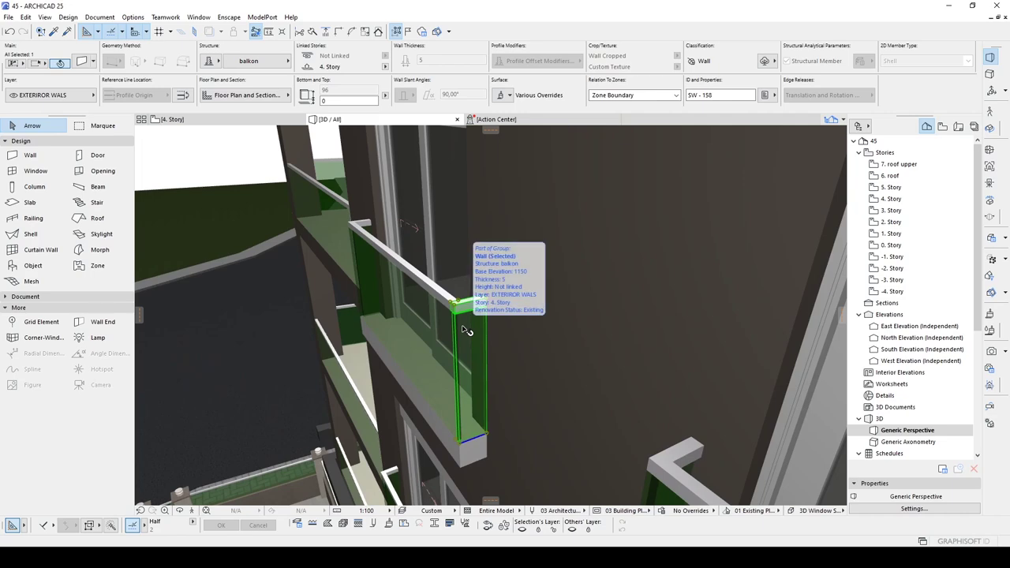
pyautogui.keyDown('shift'); pyautogui.moveTo(466, 330); pyautogui.dragTo(443, 332, button='middle'); pyautogui.keyUp('shift')
pyautogui.click(476, 316)
pyautogui.press('F2')
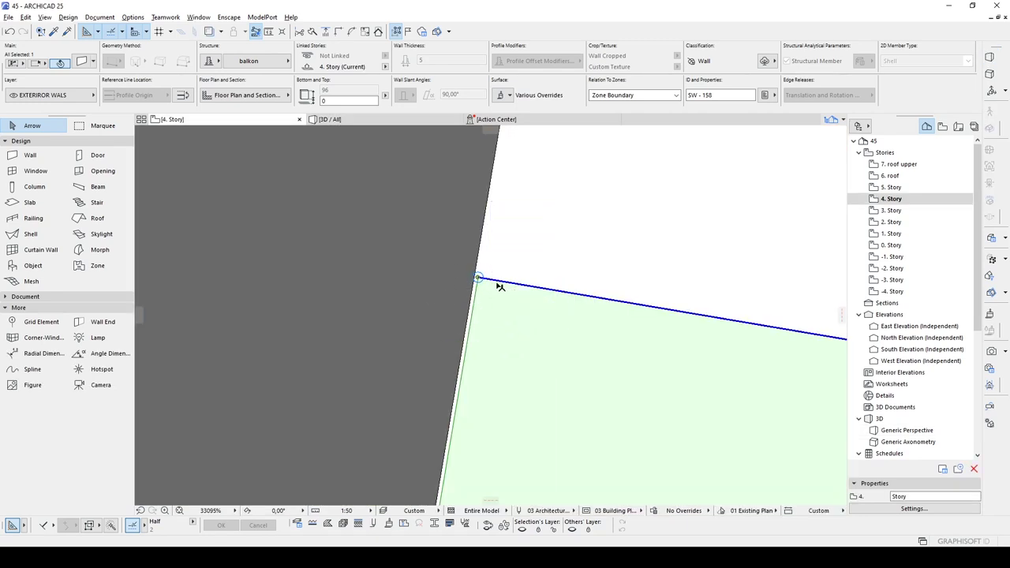
pyautogui.scroll(-10, 476, 280)
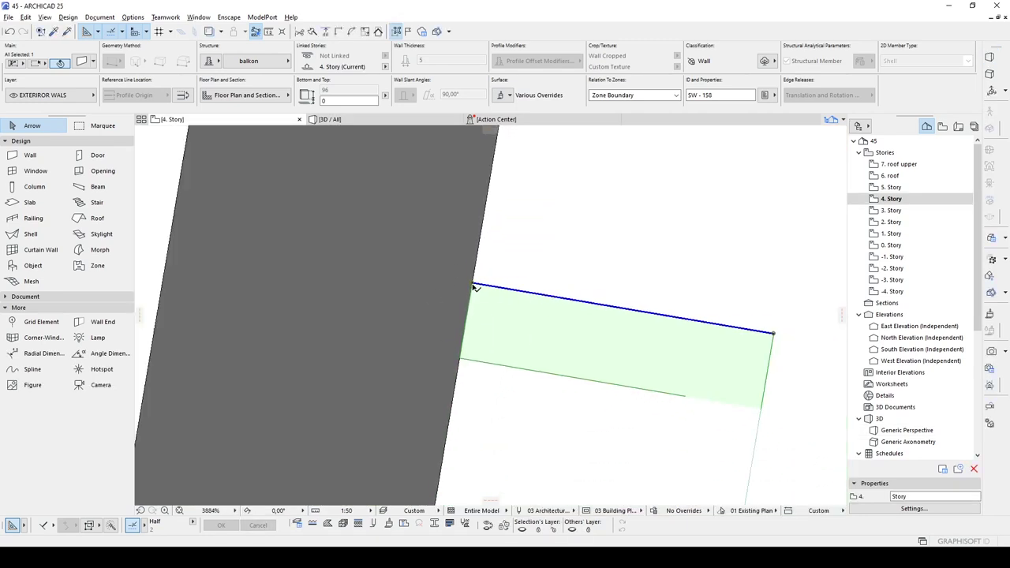
pyautogui.scroll(-4, 505, 343)
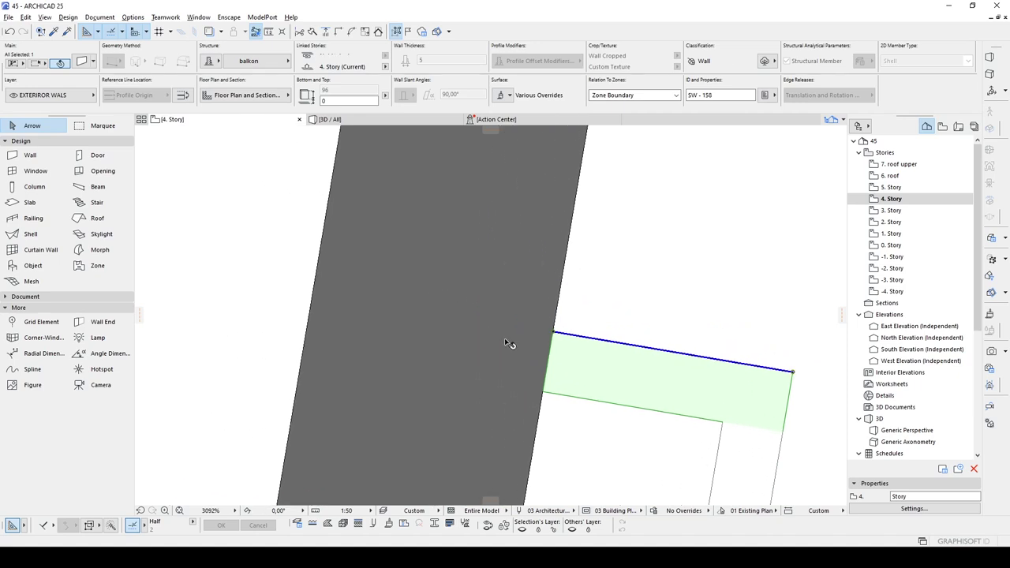
pyautogui.click(498, 348)
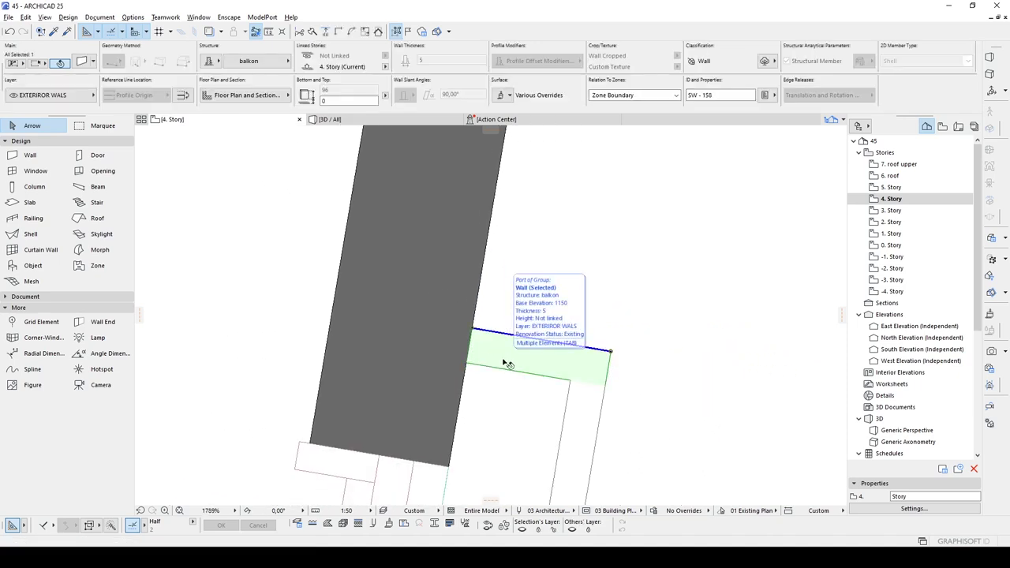
# - Check the EXTERIROR WALS layer's intersection group number in the layer settings, sorting the layers by intersection group, and cancel
pyautogui.hotkey('ctrl', 'l')
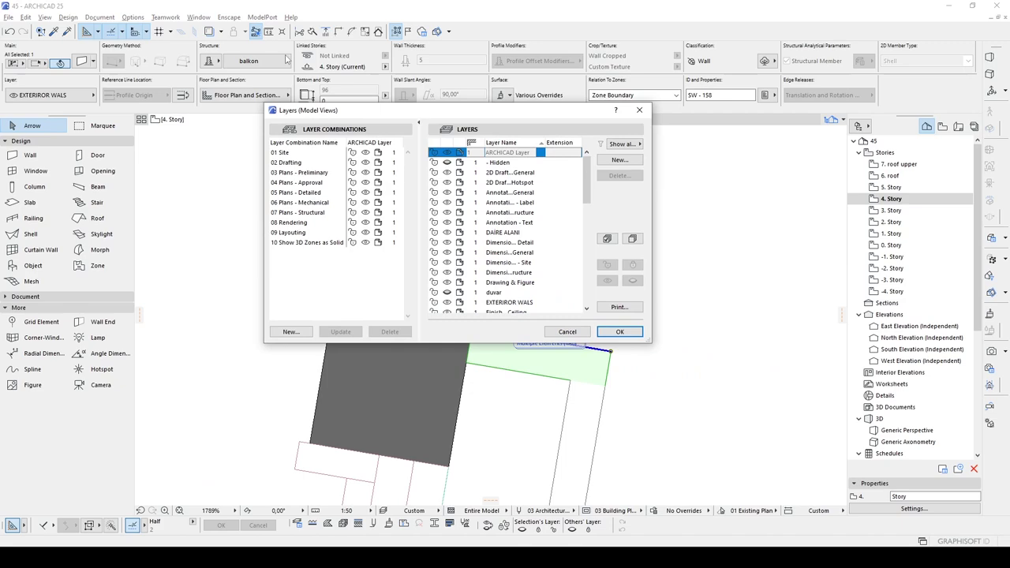
pyautogui.moveTo(338, 118); pyautogui.dragTo(352, 168)
pyautogui.moveTo(514, 175); pyautogui.dragTo(750, 201)
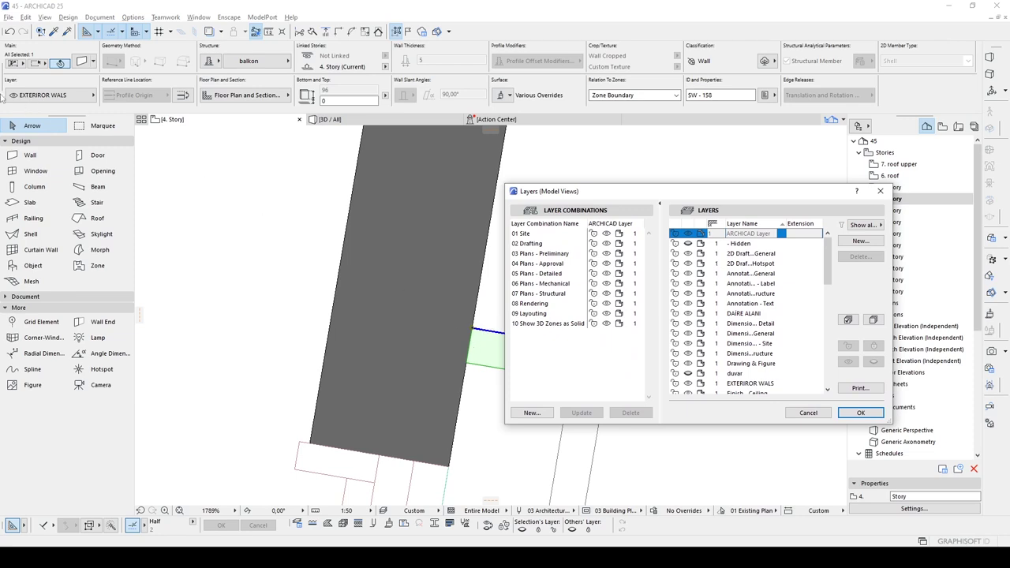
pyautogui.scroll(-12, 817, 370)
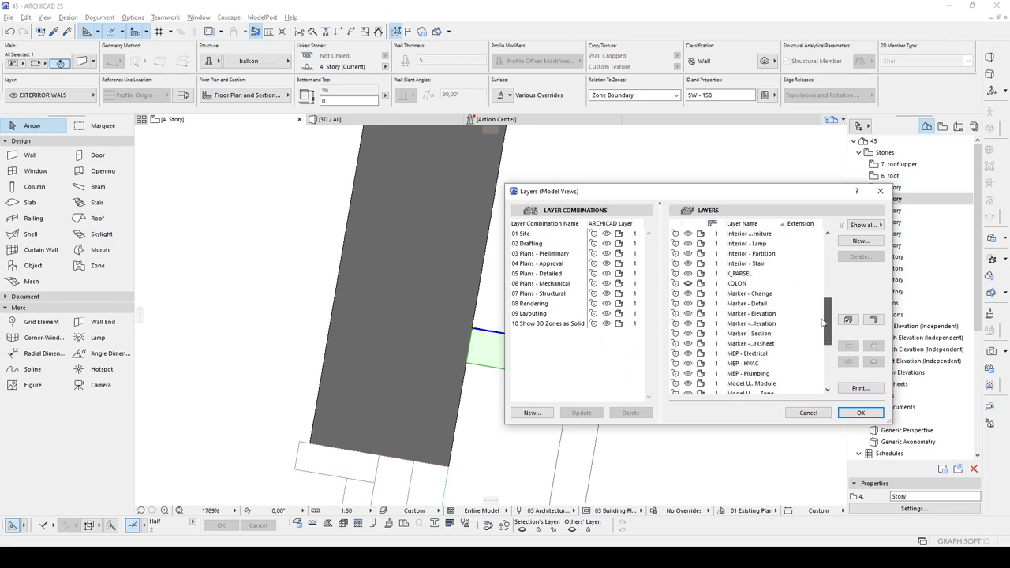
pyautogui.scroll(5, 817, 377)
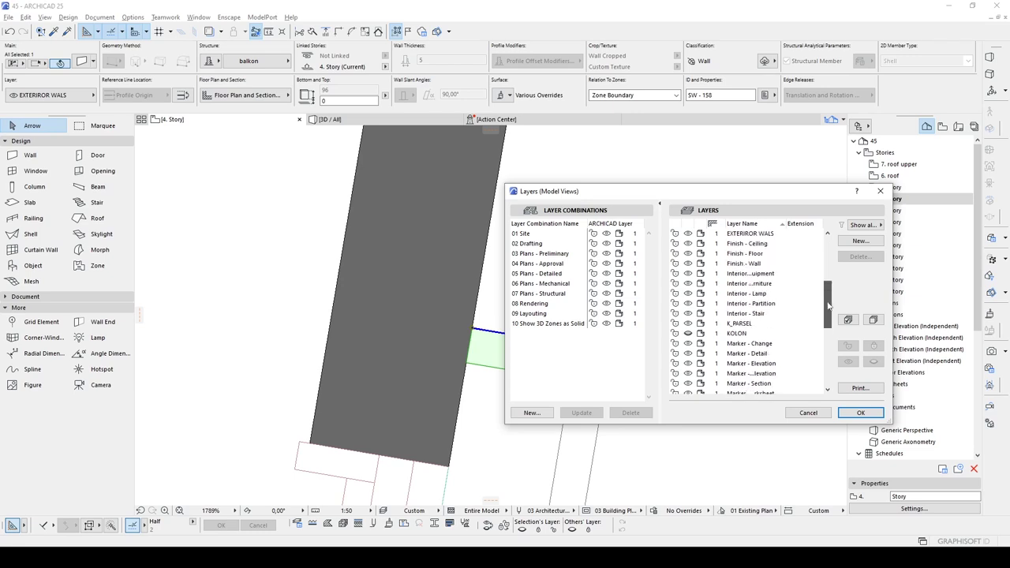
pyautogui.click(728, 273)
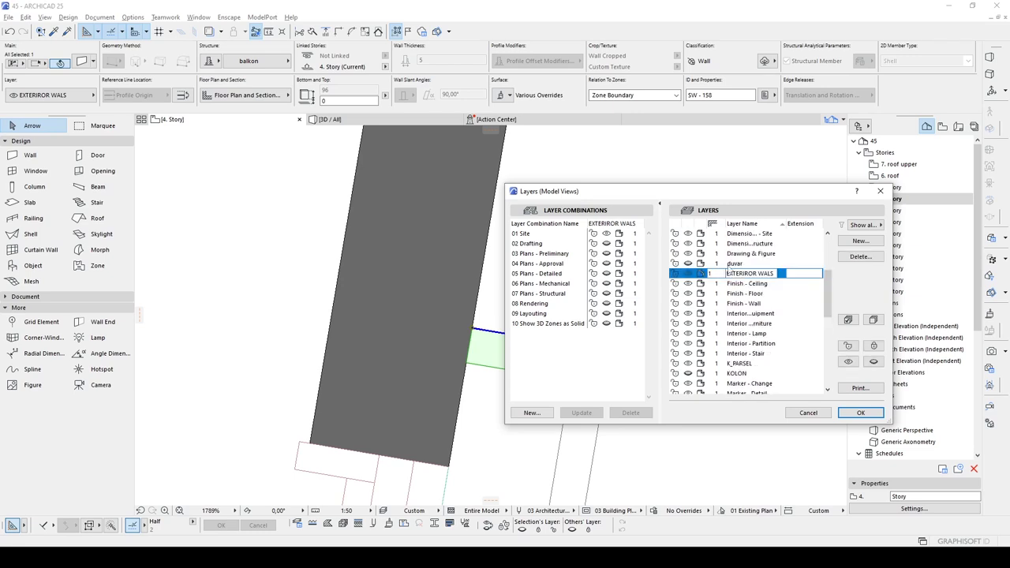
pyautogui.click(713, 225)
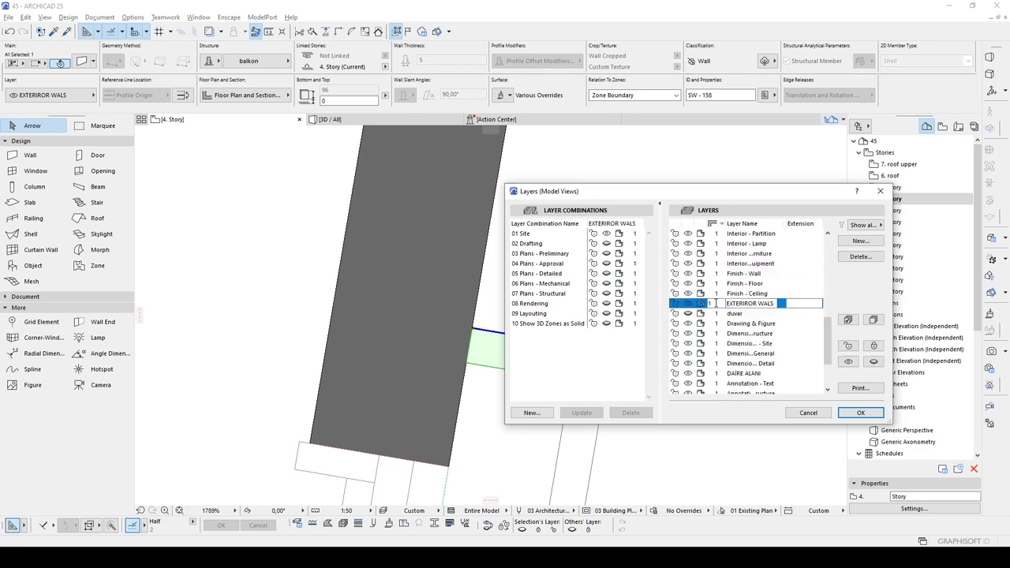
pyautogui.moveTo(828, 342)
pyautogui.mouseDown()
pyautogui.moveTo(818, 309)
pyautogui.moveTo(818, 338)
pyautogui.mouseUp()
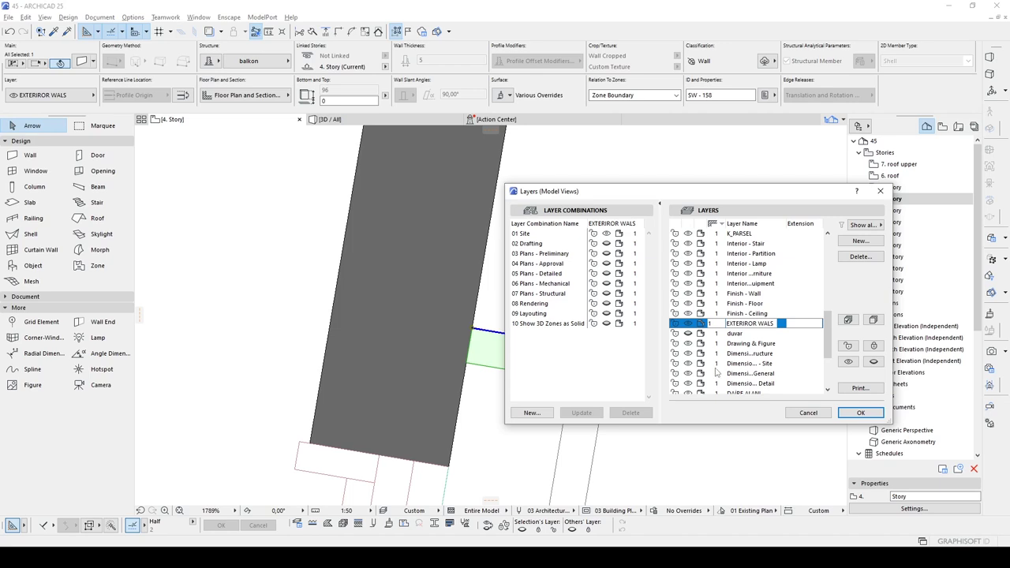
pyautogui.click(802, 415)
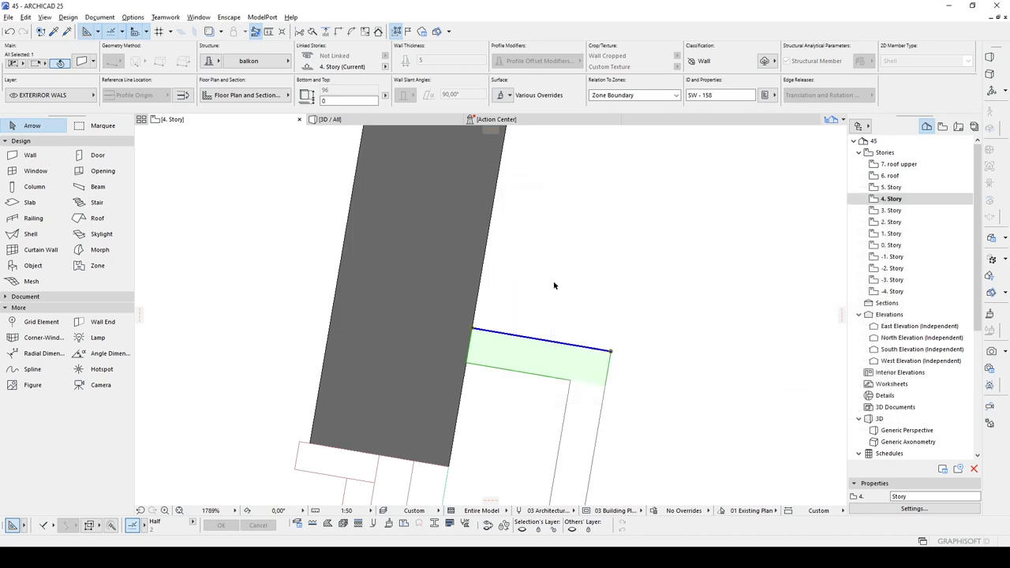
# - Draw a vertical and a horizontal 20LIK DUVAR test wall on the Structural - Bearing layer in empty space beside the plan
pyautogui.click(471, 257)
pyautogui.keyDown('alt'); pyautogui.click(472, 257); pyautogui.keyUp('alt')
pyautogui.scroll(-8, 481, 331)
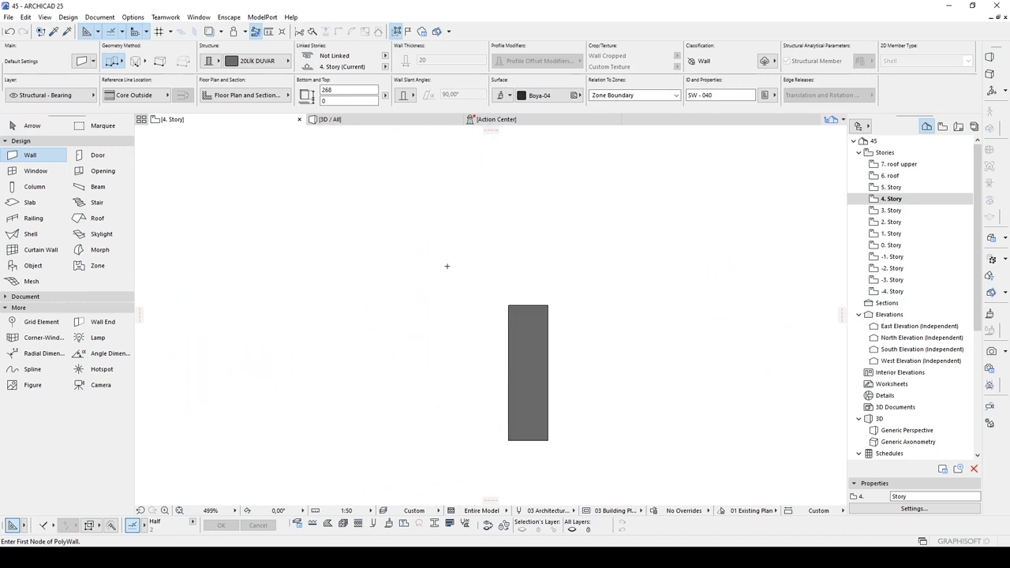
pyautogui.click(422, 263)
pyautogui.doubleClick(494, 263)
pyautogui.press('Escape')
# - Intersect the two test walls so they meet in an L-shaped corner, and deselect them
pyautogui.click(493, 272)
pyautogui.keyDown('shift'); pyautogui.click(547, 351); pyautogui.keyUp('shift')
pyautogui.hotkey('ctrl', 'i')
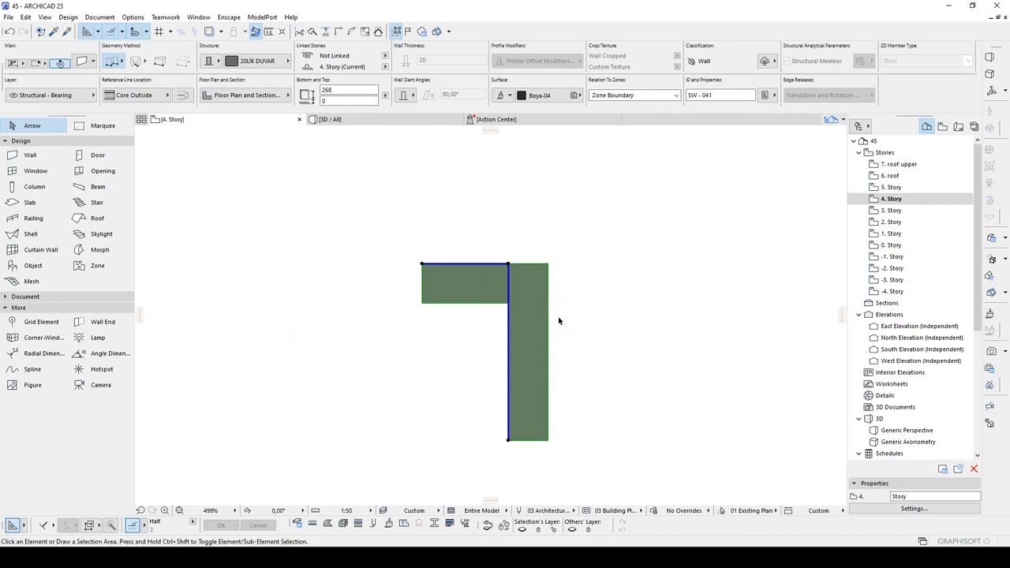
pyautogui.click(559, 321)
pyautogui.scroll(-3, 511, 304)
pyautogui.moveTo(489, 308)
pyautogui.mouseDown(button='middle')
pyautogui.moveTo(584, 345)
pyautogui.moveTo(487, 318)
pyautogui.mouseUp(button='middle')
pyautogui.scroll(1, 585, 346)
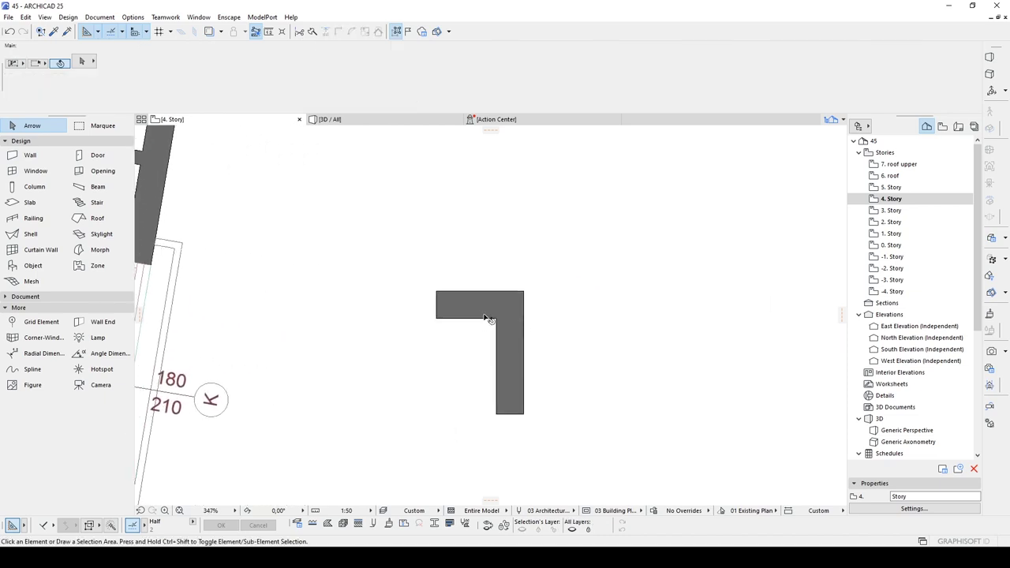
# - Move the horizontal test wall to the EXTERIROR WALS layer
pyautogui.click(473, 301)
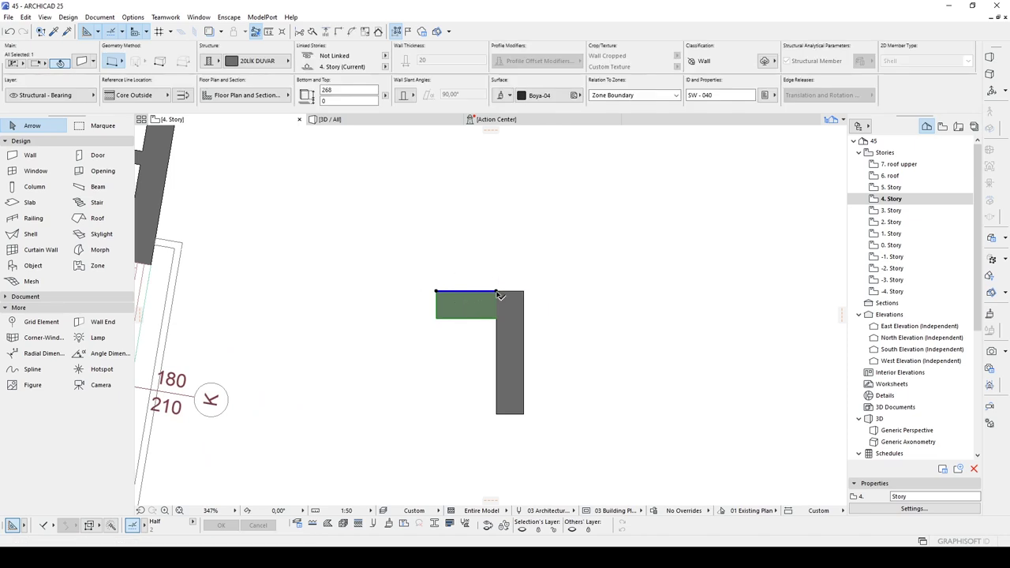
pyautogui.click(44, 94)
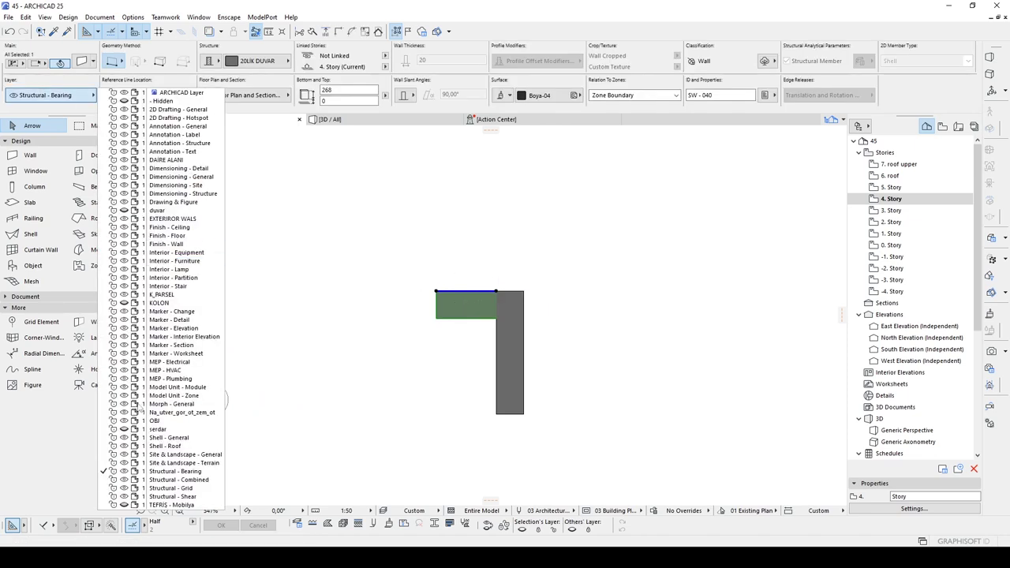
pyautogui.click(173, 219)
pyautogui.click(485, 285)
pyautogui.click(466, 294)
# - Give the EXTERIROR WALS layer a different intersection group number, apply the layer settings and deselect the wall
pyautogui.hotkey('ctrl', 'l')
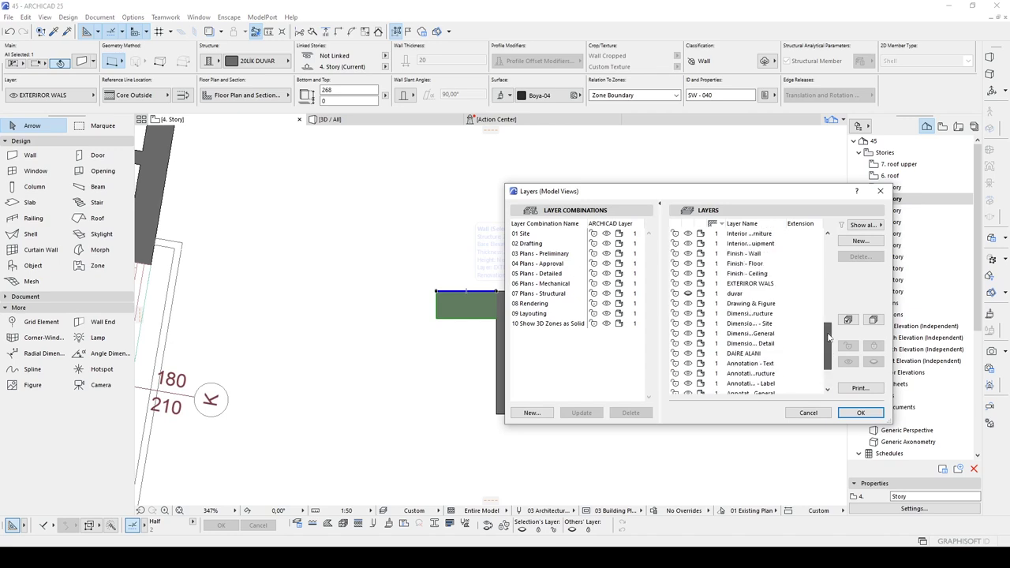
pyautogui.click(858, 412)
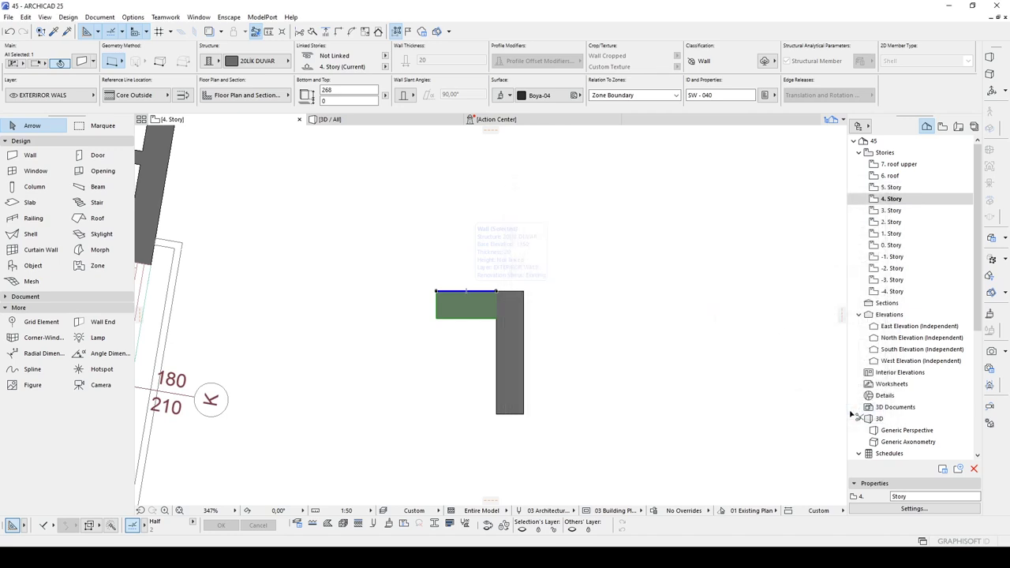
pyautogui.click(577, 328)
pyautogui.scroll(5, 494, 301)
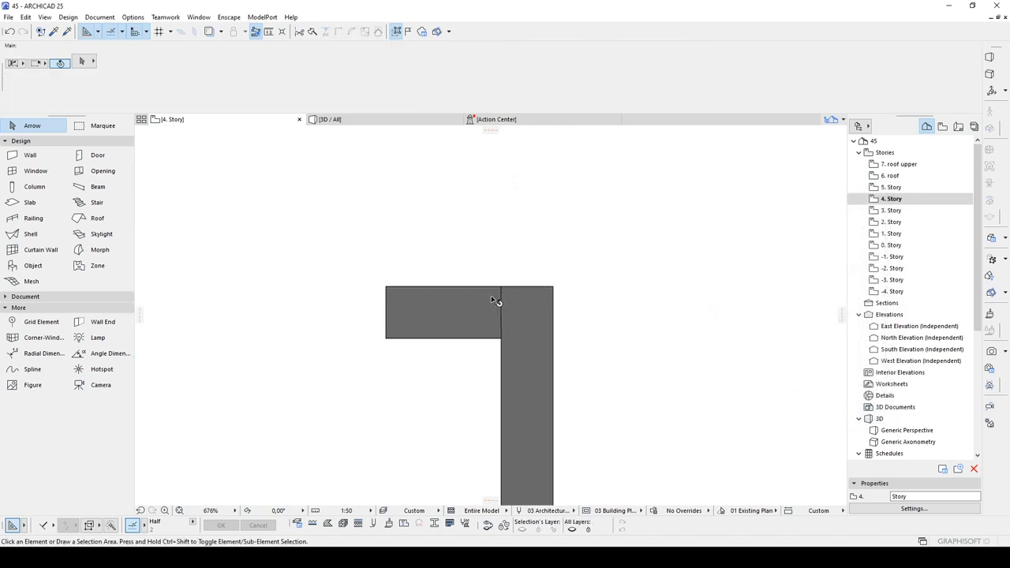
# - Stretch the horizontal test wall beyond the vertical one, extend the vertical wall up past it, and deselect
pyautogui.click(465, 304)
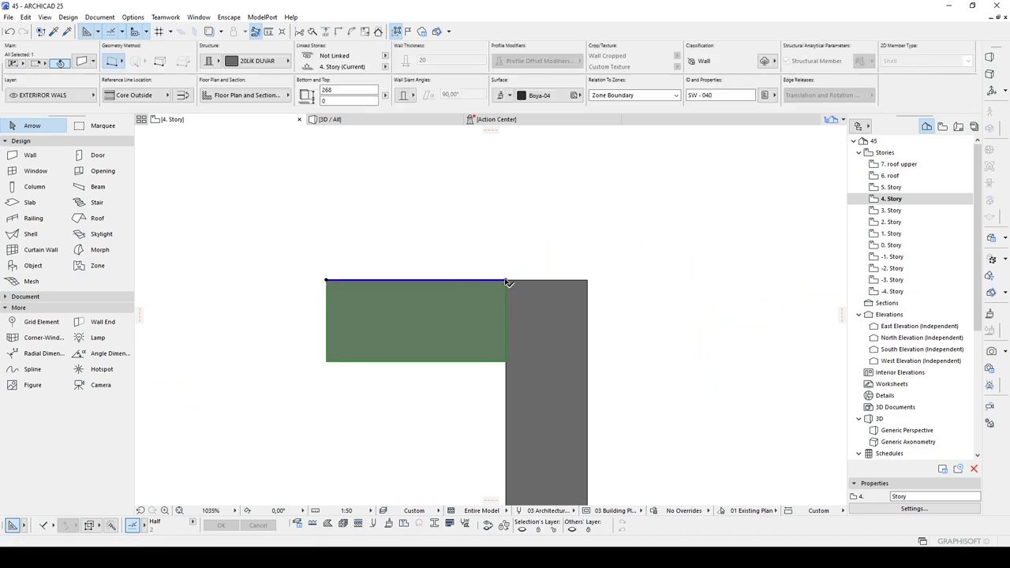
pyautogui.click(506, 281)
pyautogui.click(635, 280)
pyautogui.press('Escape')
pyautogui.click(545, 409)
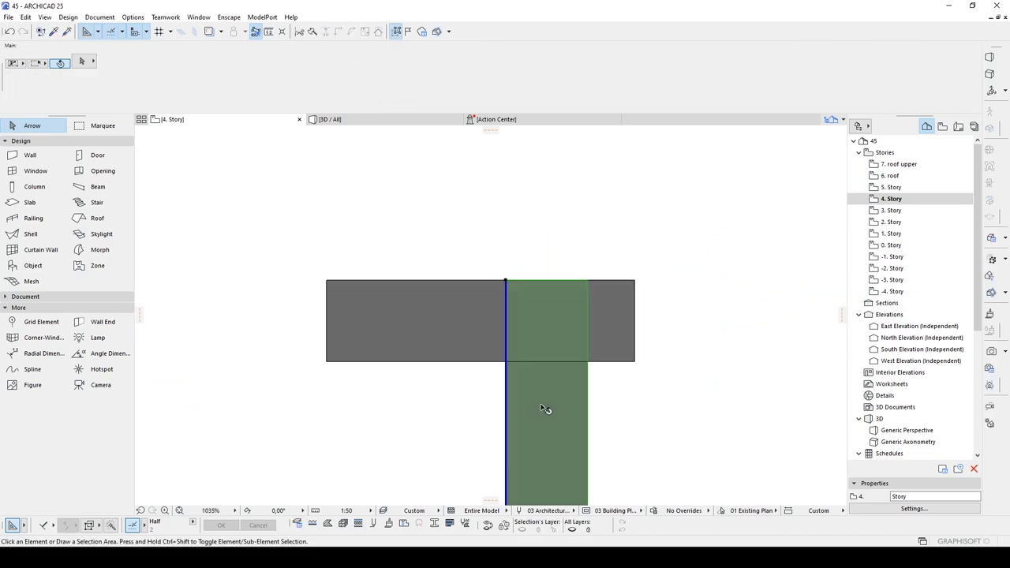
pyautogui.click(509, 282)
pyautogui.click(507, 254)
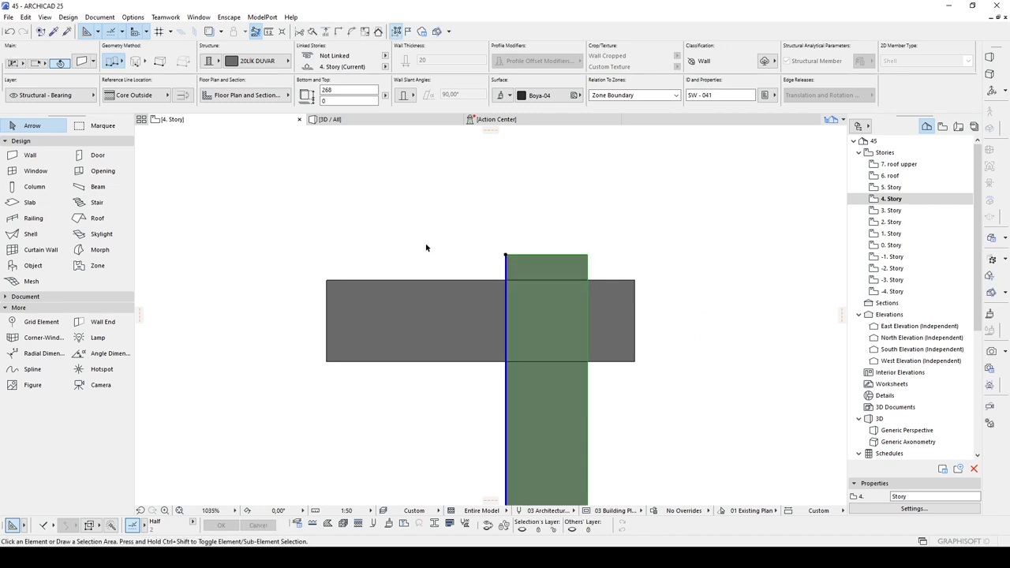
pyautogui.click(426, 248)
pyautogui.scroll(-3, 426, 248)
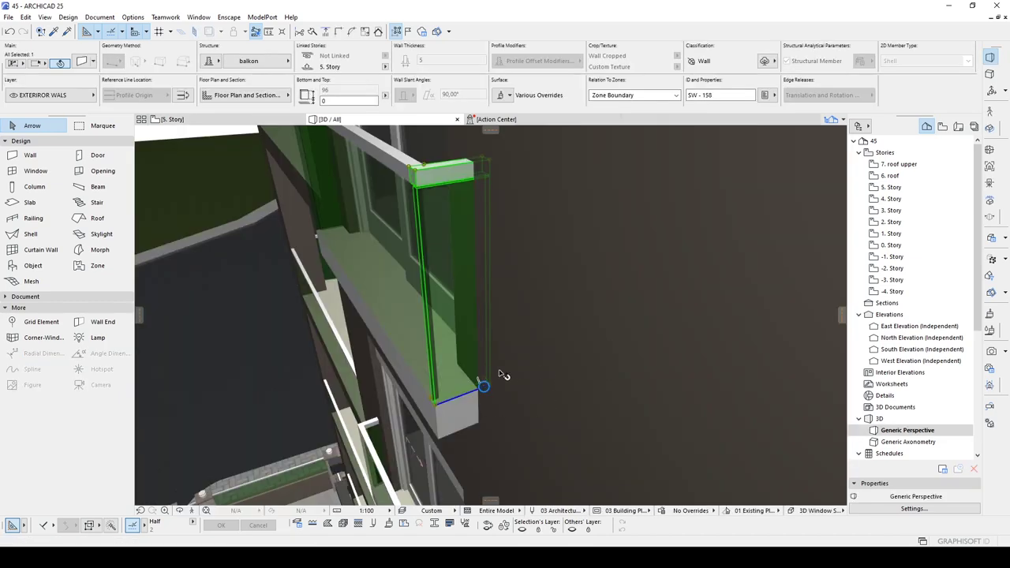
# - Stretch the end of the selected balcony side railing wall to the slab corner where it meets the building wall
pyautogui.click(489, 386)
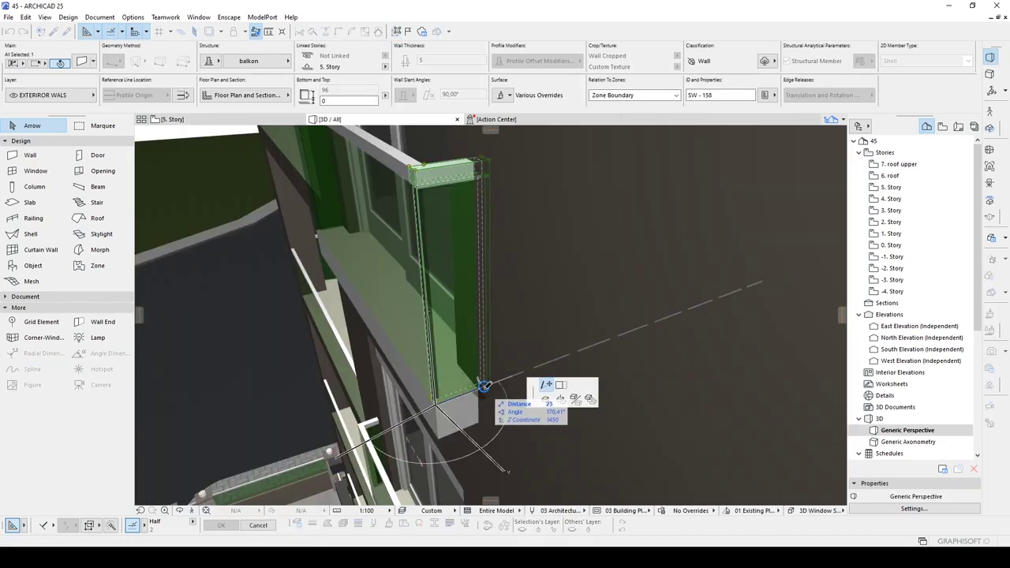
pyautogui.click(480, 389)
pyautogui.scroll(3, 483, 394)
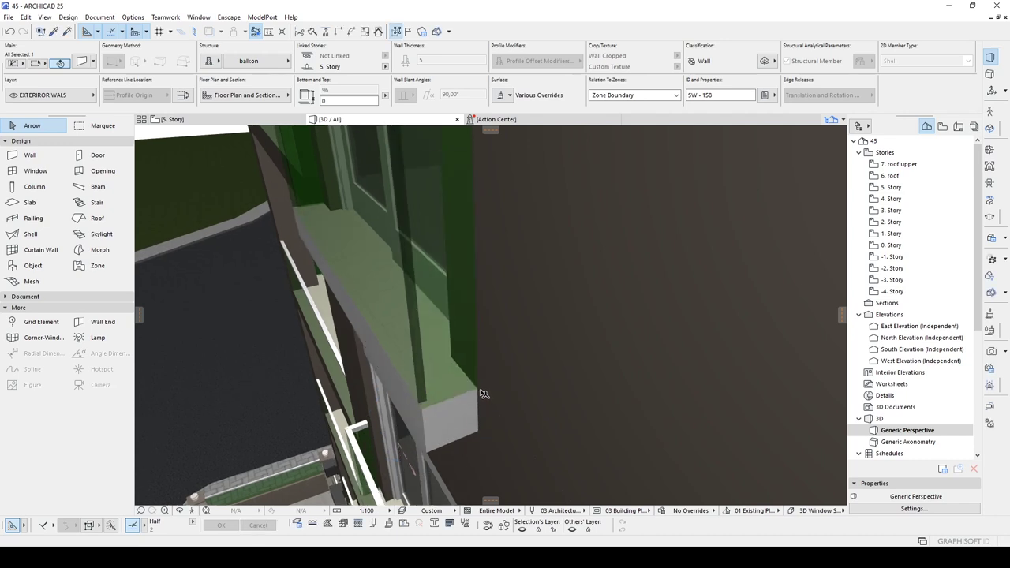
pyautogui.click(482, 386)
pyautogui.click(480, 386)
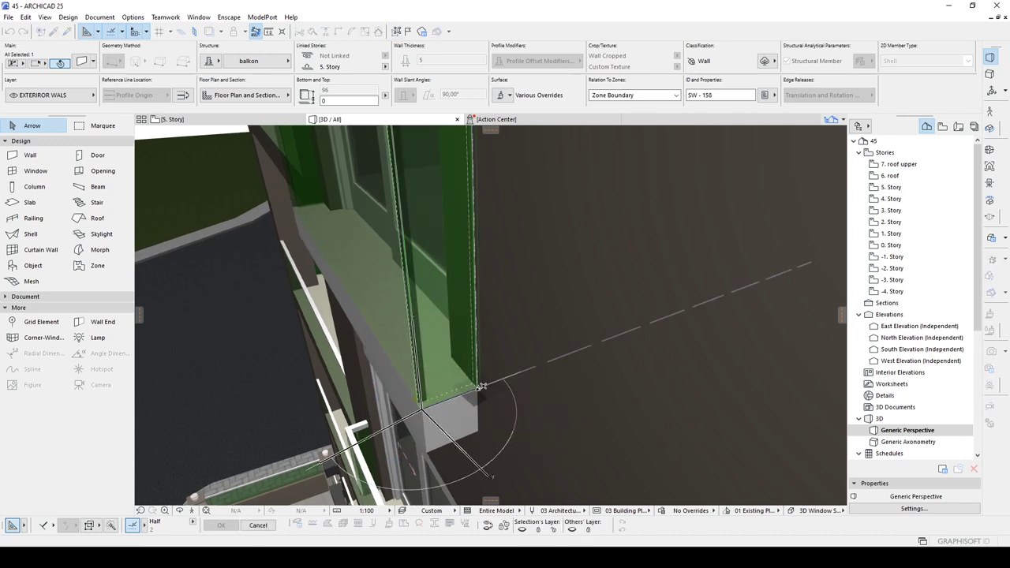
pyautogui.moveTo(492, 362); pyautogui.dragTo(487, 403, button='middle')
pyautogui.moveTo(487, 402)
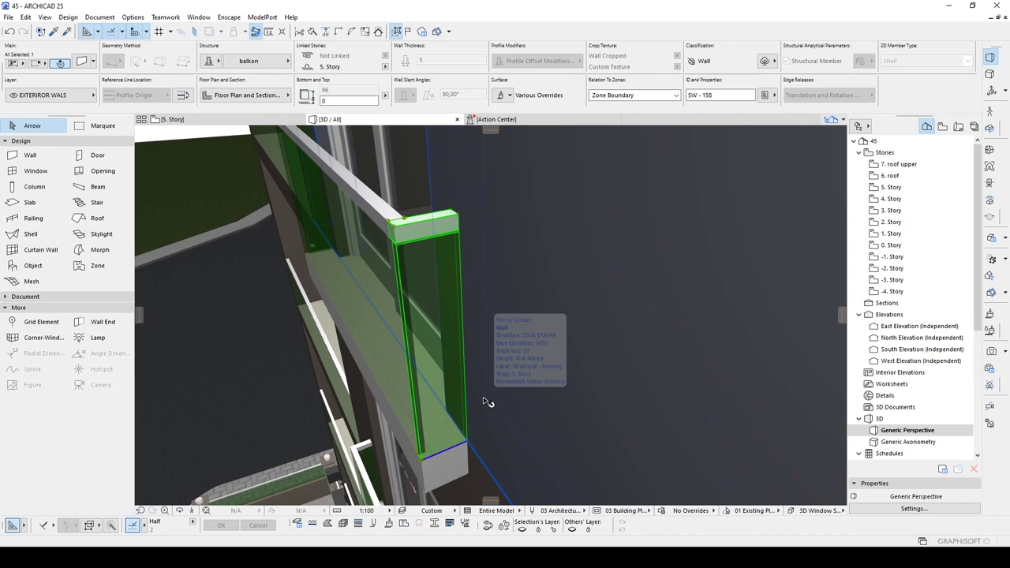
# - Set the intersection group number of the EXTERIROR WALS layer to 1 and apply the layer settings
pyautogui.hotkey('ctrl', 'l')
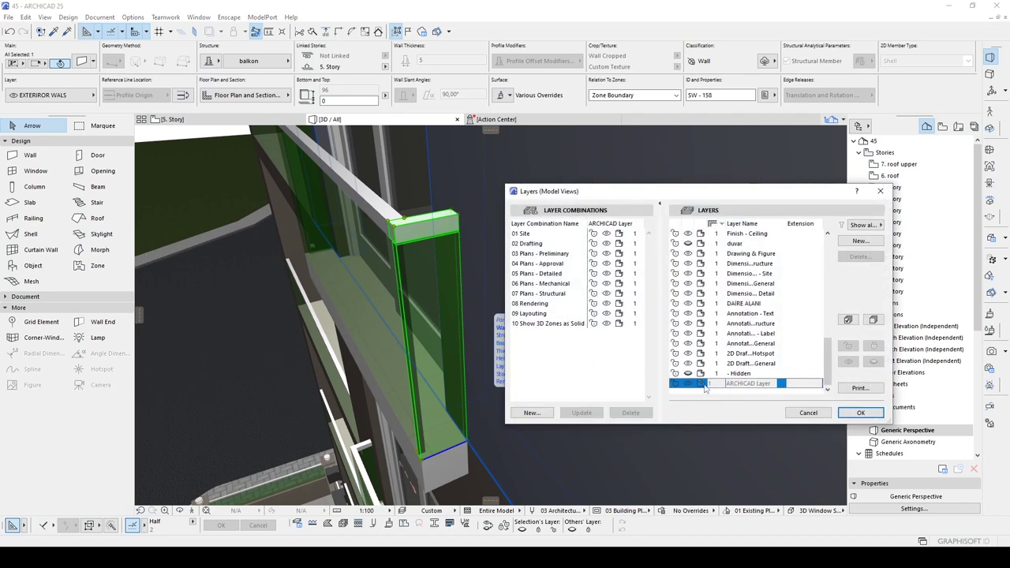
pyautogui.scroll(12, 718, 294)
pyautogui.click(722, 234)
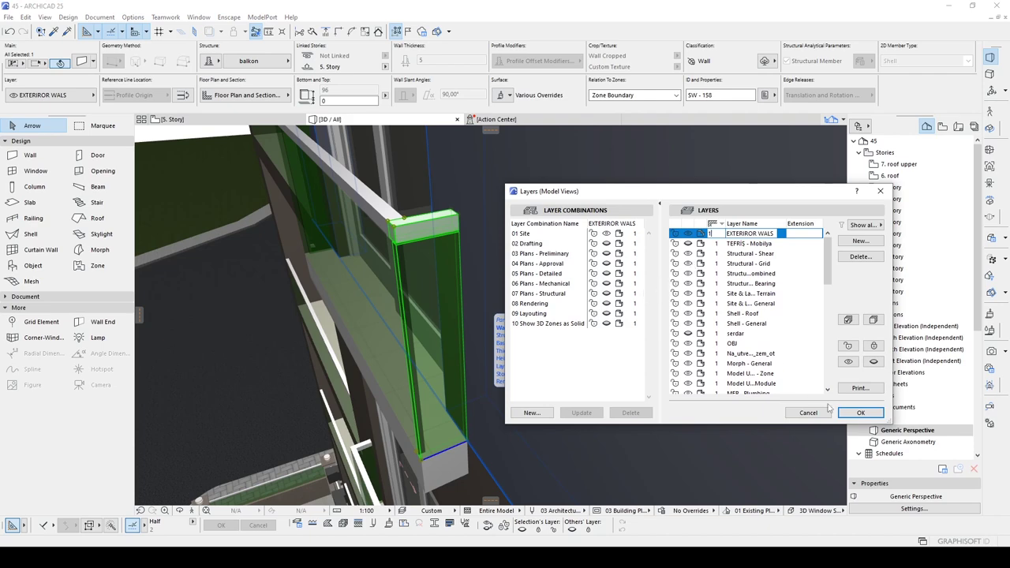
pyautogui.click(859, 414)
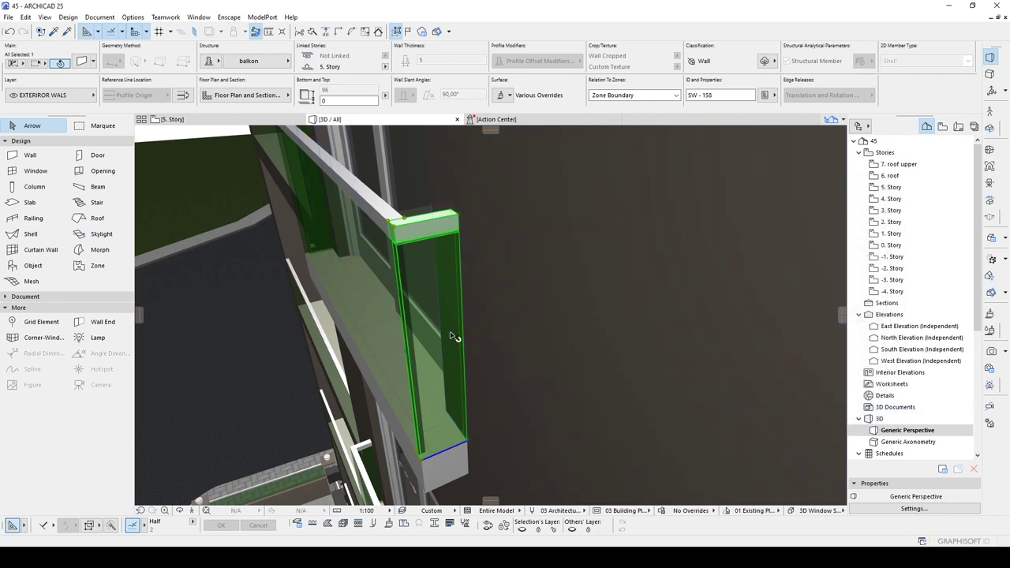
pyautogui.click(468, 441)
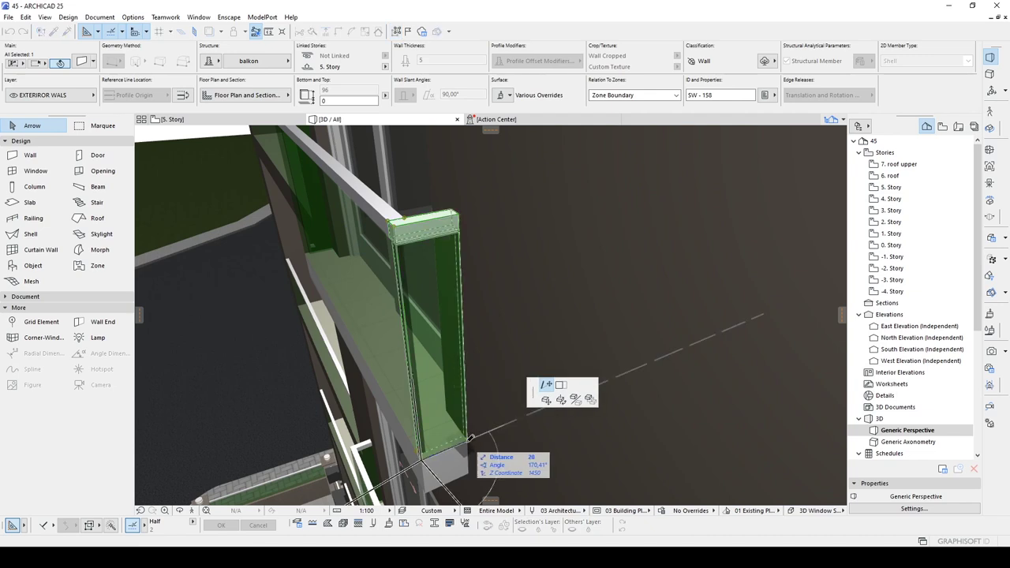
pyautogui.press('Escape')
pyautogui.click(434, 218)
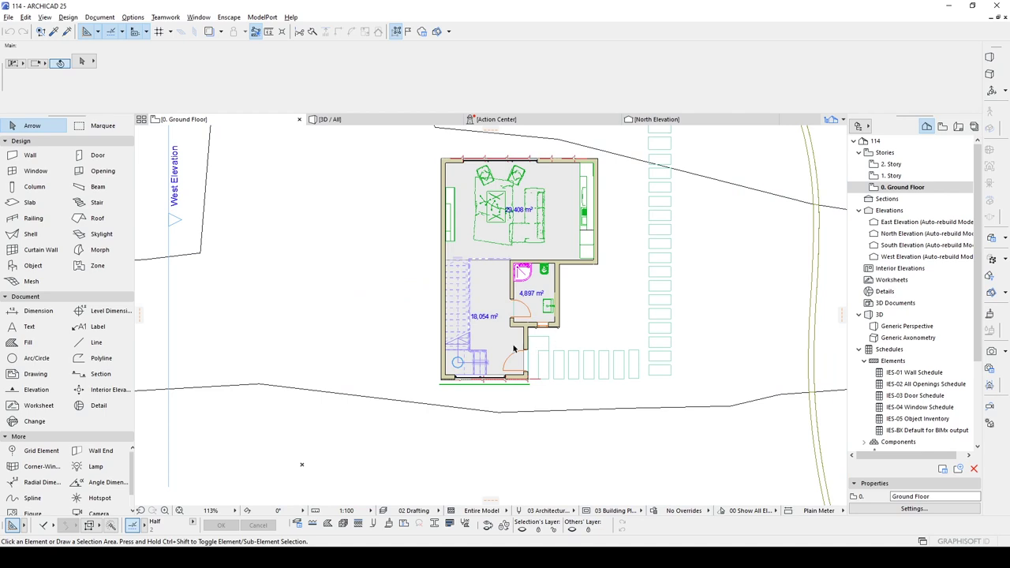
# - Select the entrance end's front wall with its window and cladding in the ground floor plan, and move them outward, away from the house
pyautogui.scroll(3, 514, 344)
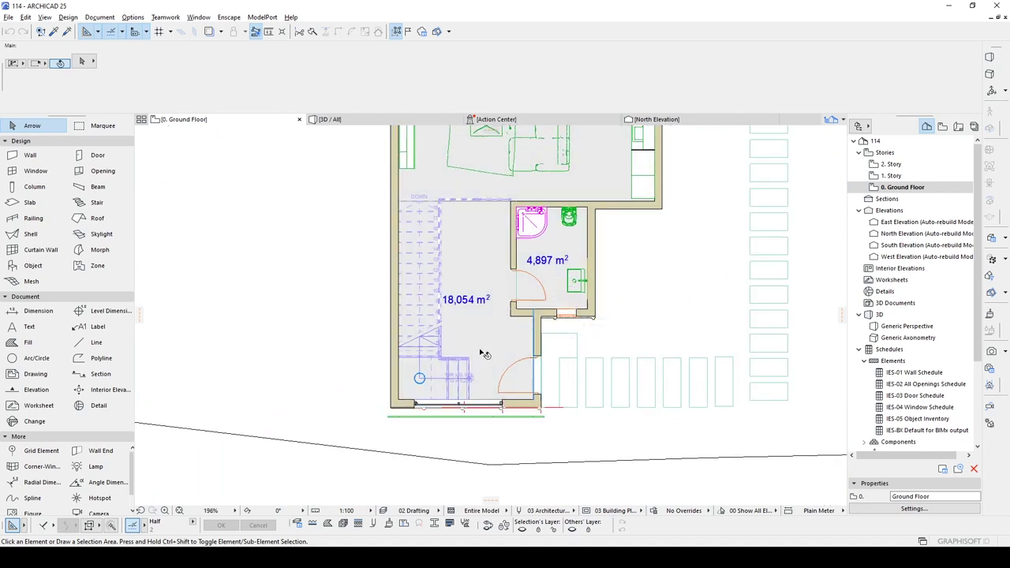
pyautogui.scroll(4, 505, 410)
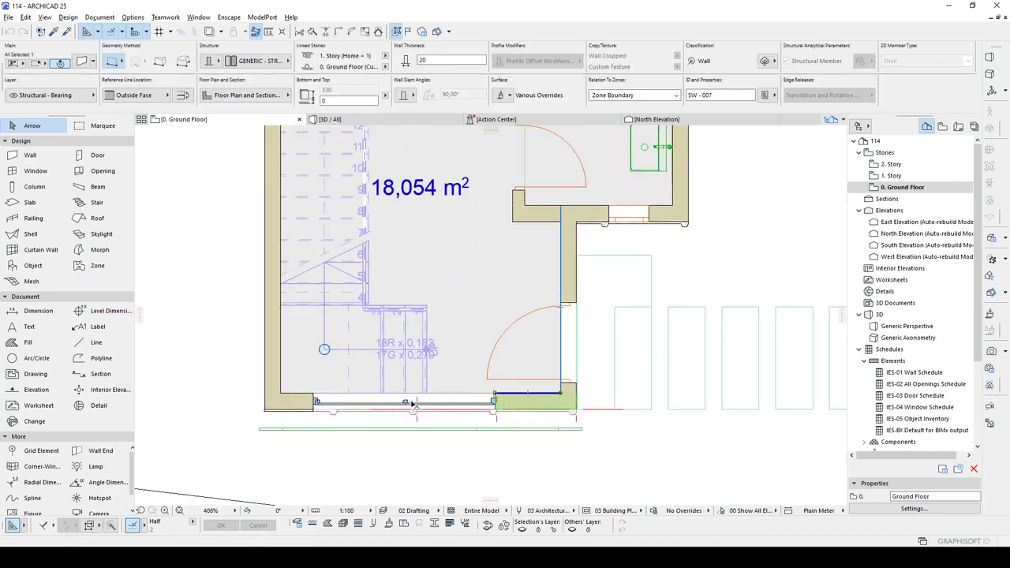
pyautogui.moveTo(234, 350); pyautogui.dragTo(639, 448)
pyautogui.scroll(-2, 583, 408)
pyautogui.hotkey('ctrl', 'd')
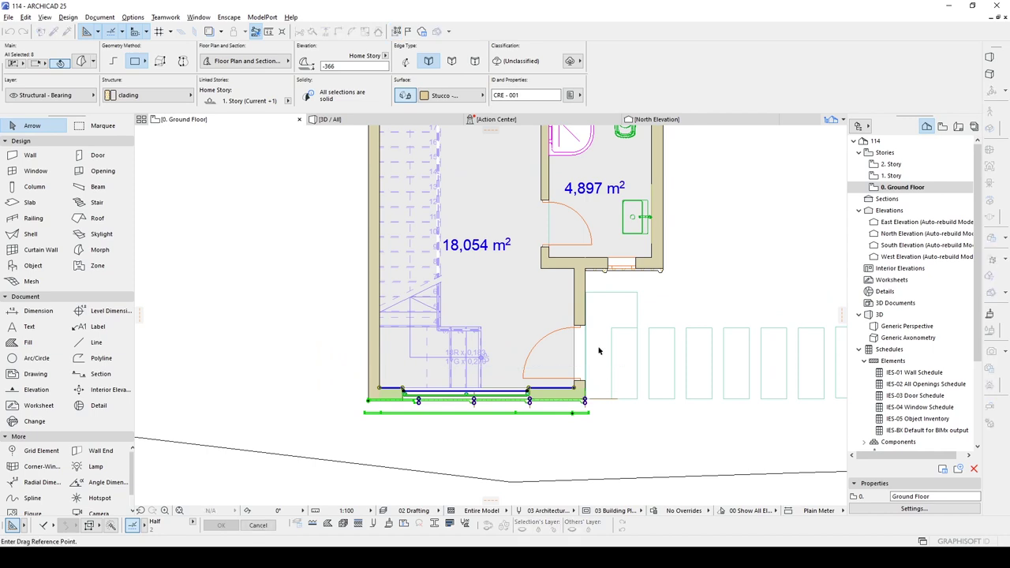
pyautogui.click(598, 378)
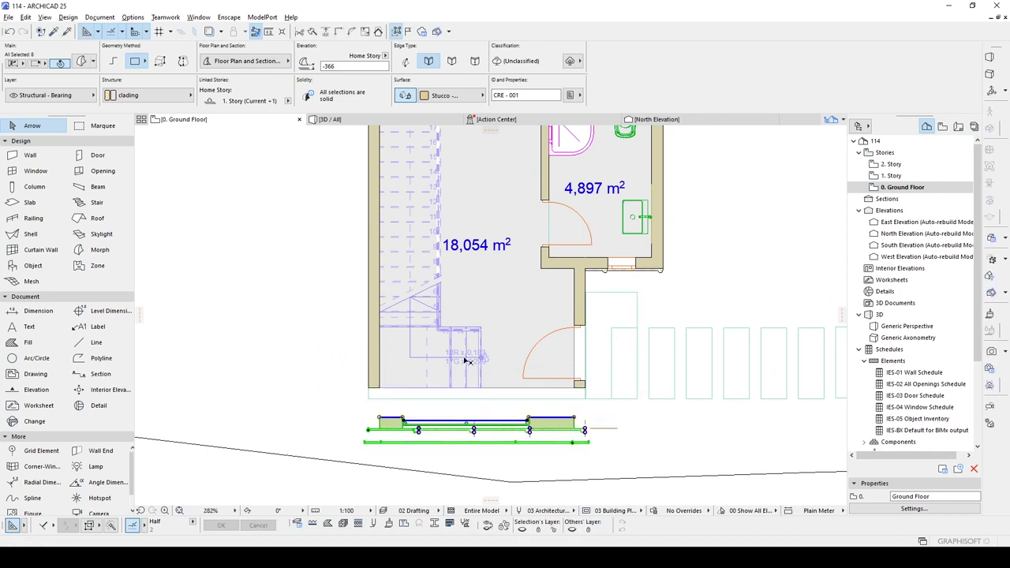
# - Offset the front edge of the 25 % floor fill outward to reach the moved front wall
pyautogui.click(520, 393)
pyautogui.click(521, 389)
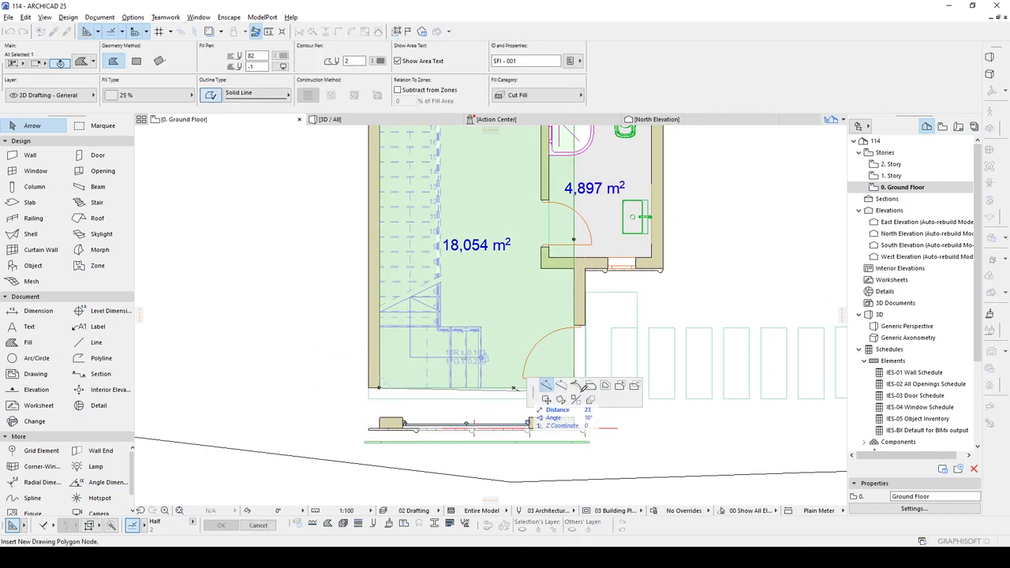
pyautogui.click(592, 390)
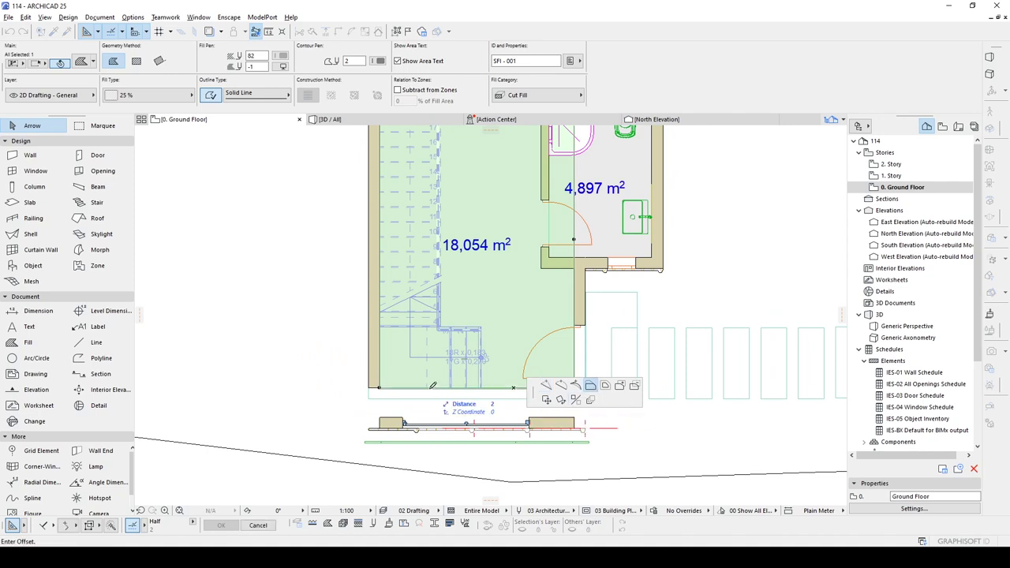
pyautogui.moveTo(573, 397); pyautogui.dragTo(489, 402, button='middle')
pyautogui.click(477, 432)
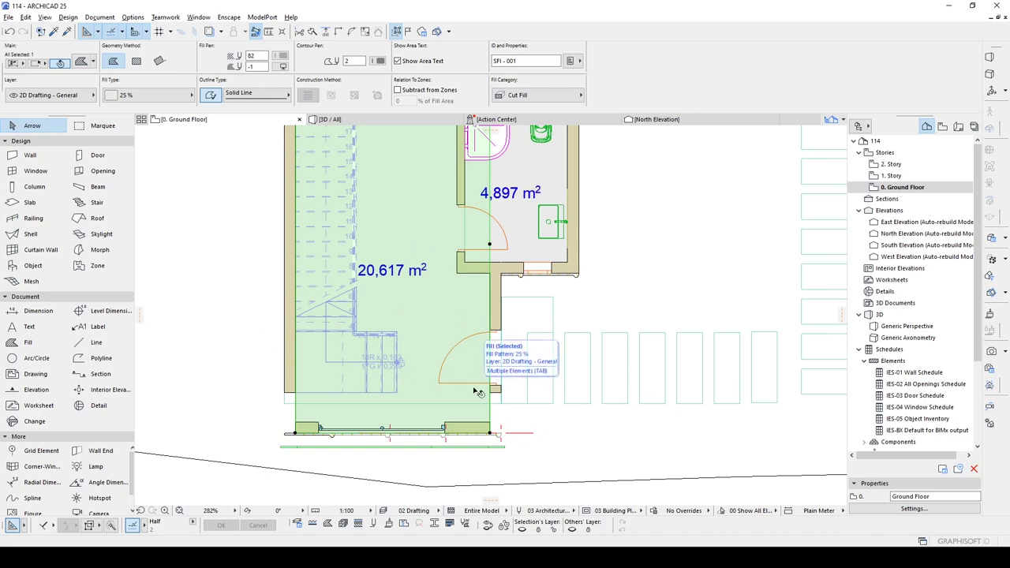
# - Undo the floor fill offset and the front wall move, and deselect everything
pyautogui.hotkey('ctrl', 'z')
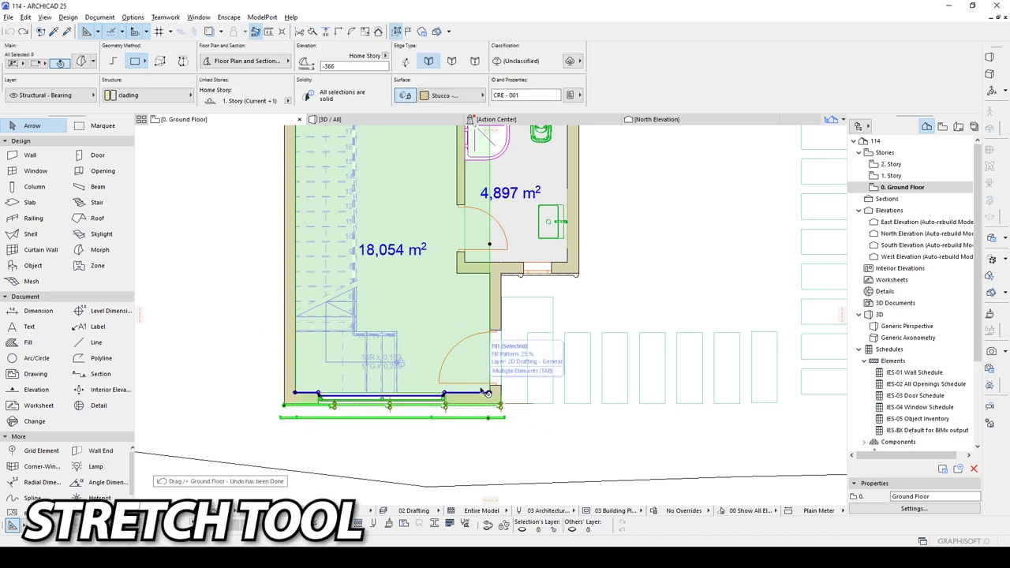
pyautogui.press('Escape')
pyautogui.scroll(-2, 465, 388)
pyautogui.moveTo(369, 372); pyautogui.dragTo(429, 433, button='middle')
pyautogui.scroll(-2, 429, 433)
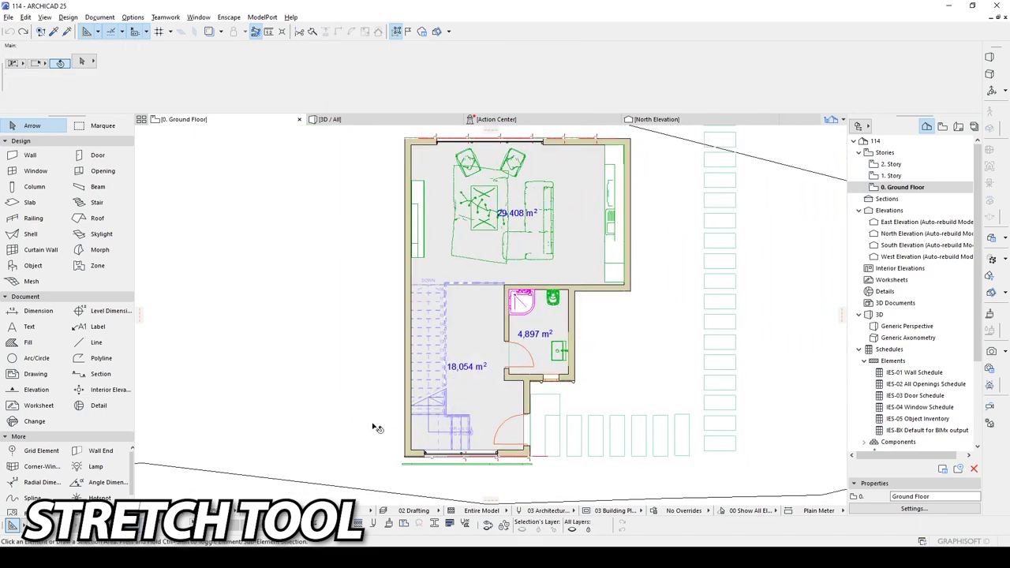
pyautogui.moveTo(405, 427); pyautogui.dragTo(430, 385, button='middle')
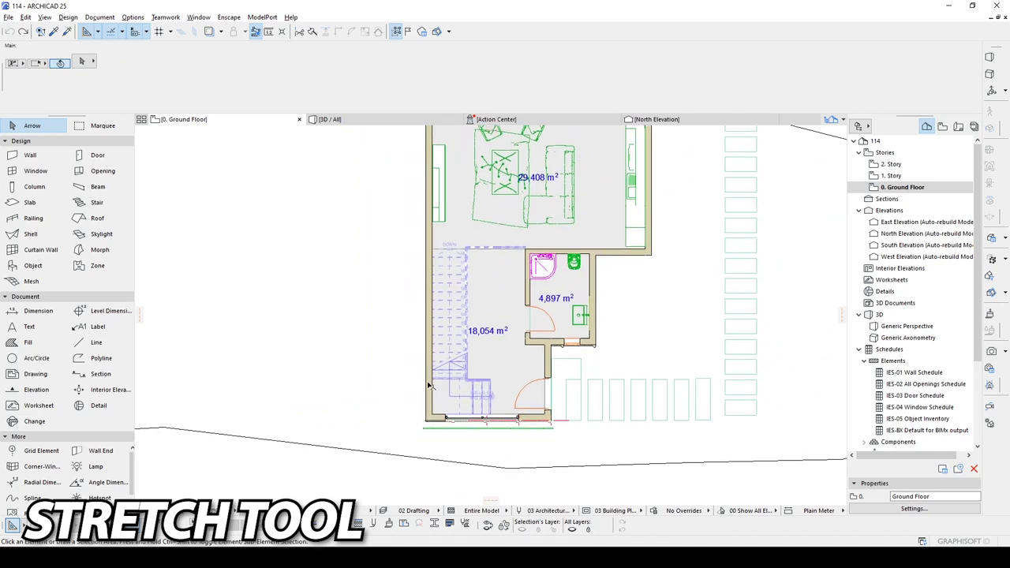
# - Place a rectangular marquee around the entrance end of the house, enclosing the front wall, the entrance door and the lower stair part
pyautogui.click(94, 131)
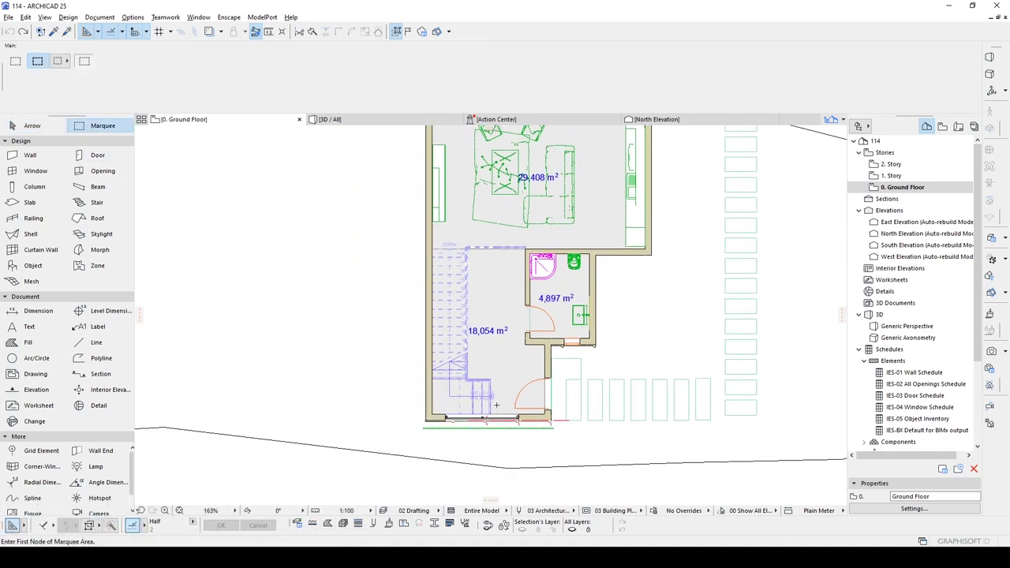
pyautogui.moveTo(521, 419); pyautogui.dragTo(502, 392, button='middle')
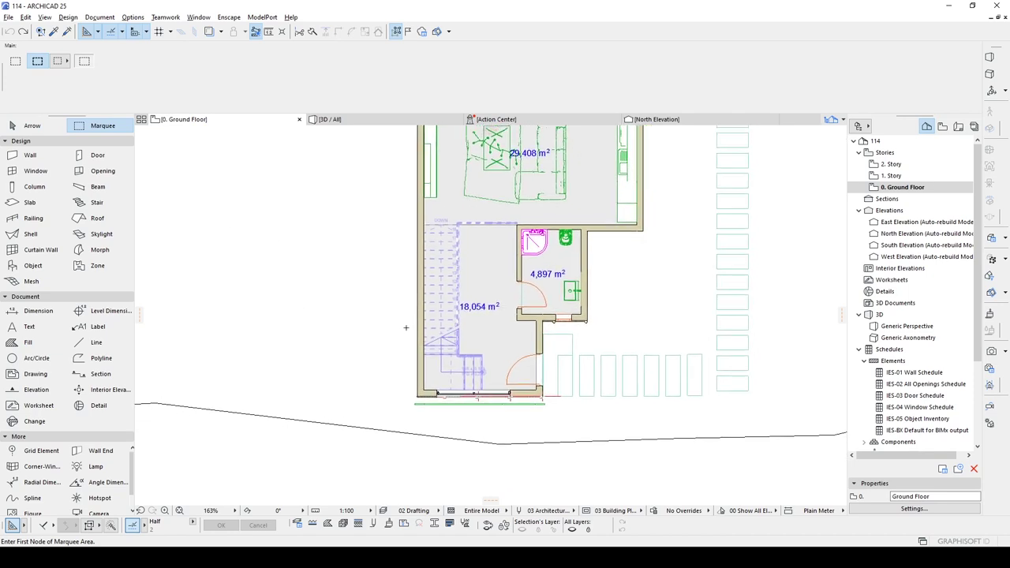
pyautogui.click(403, 322)
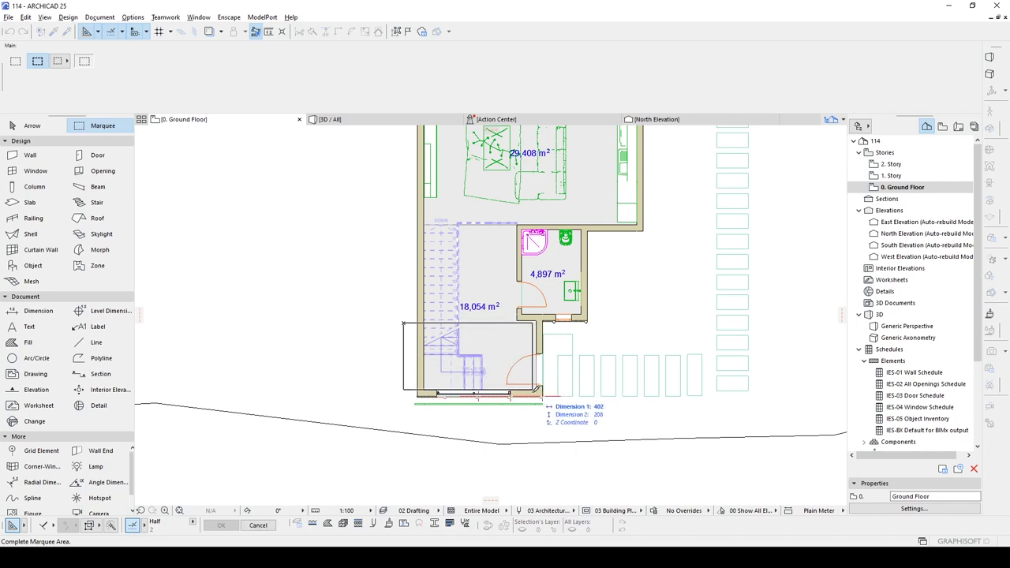
pyautogui.click(615, 418)
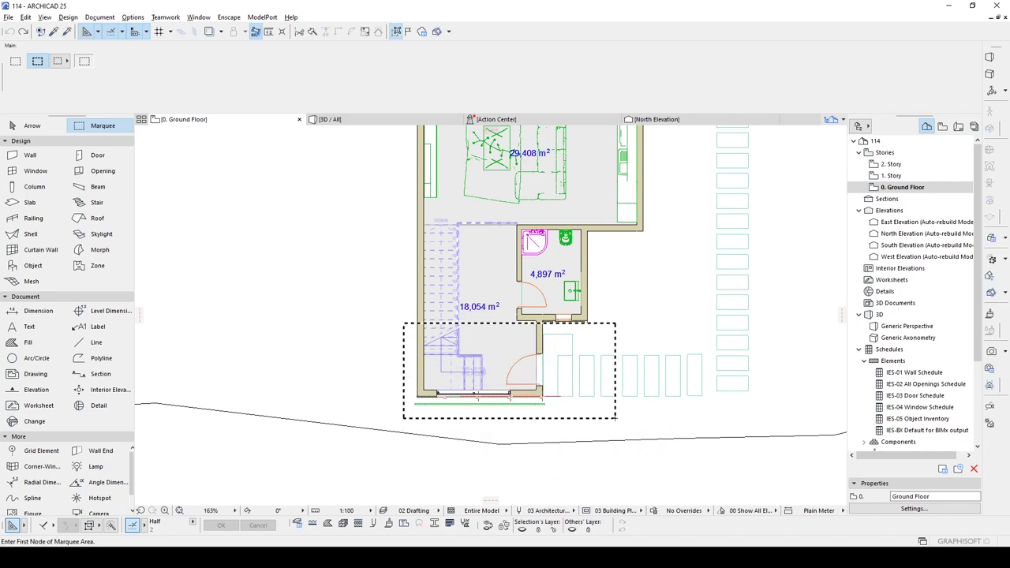
# - Stretch everything inside the marquee straight outward by a distance of 50, extending the house's front end
pyautogui.scroll(2, 383, 440)
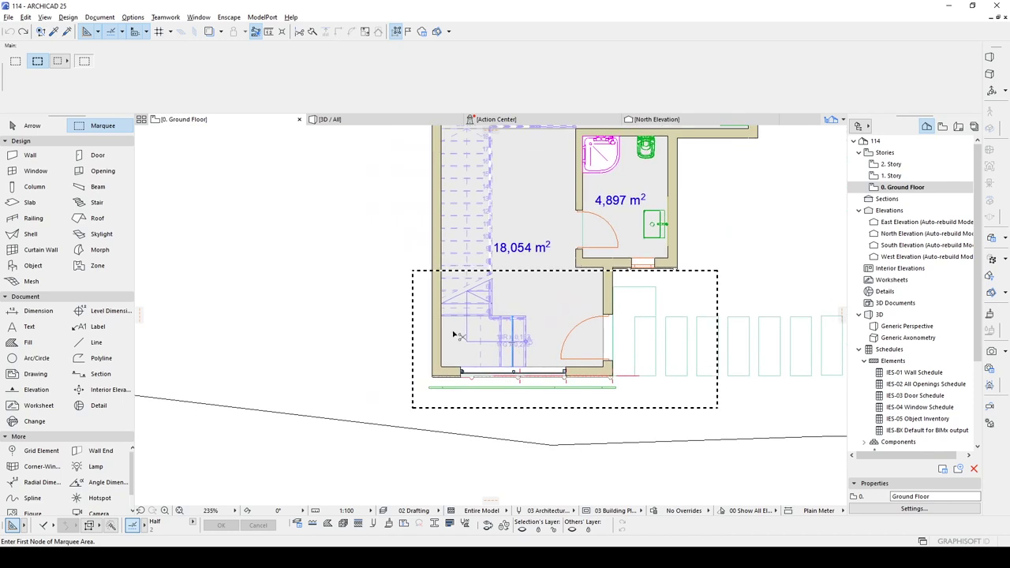
pyautogui.press('F5')
pyautogui.click(358, 237)
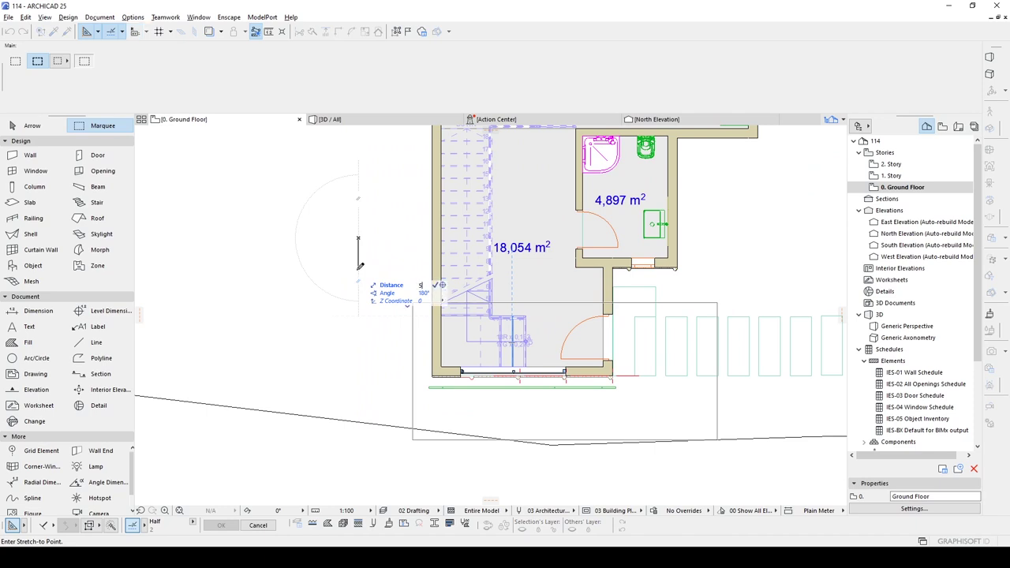
pyautogui.write('50')
pyautogui.press('Return')
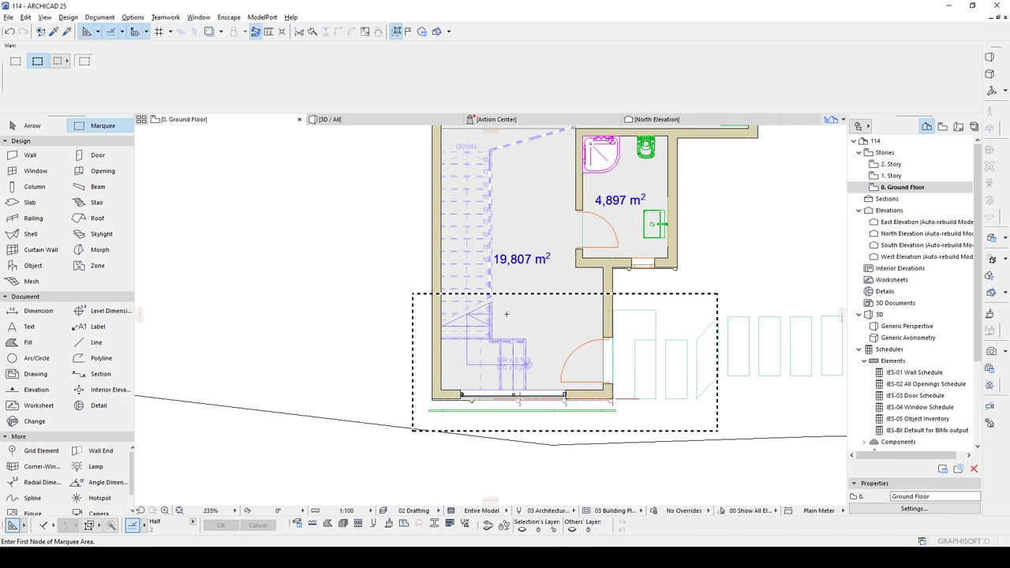
pyautogui.scroll(-1, 508, 314)
pyautogui.moveTo(544, 237); pyautogui.dragTo(544, 362, button='middle')
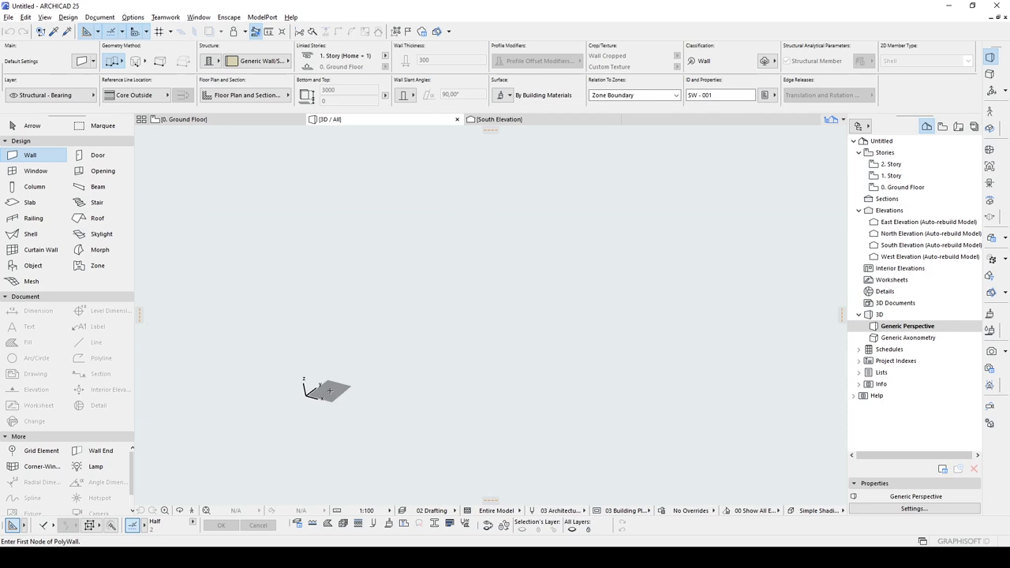
# - Draw a square morph of about 6006 by 6006 on the ground plane in the 3D view of the Untitled project
pyautogui.press('Escape')
pyautogui.moveTo(368, 338); pyautogui.dragTo(398, 436, button='middle')
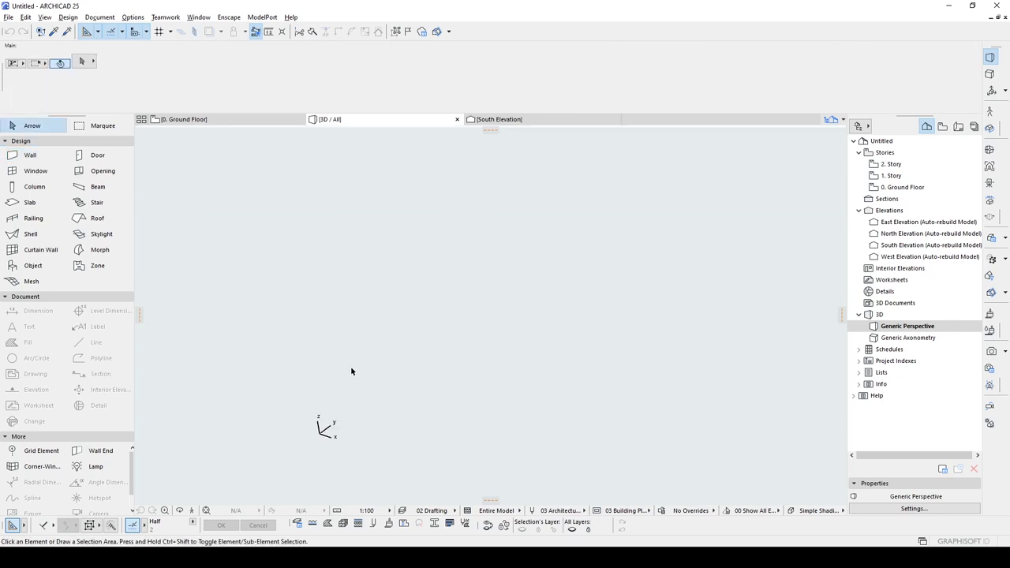
pyautogui.click(99, 250)
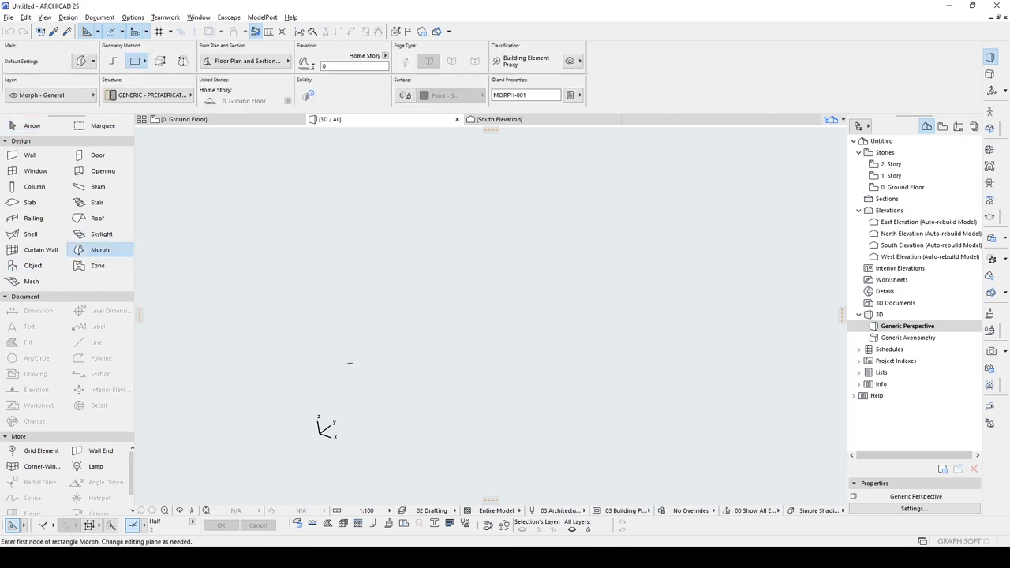
pyautogui.click(430, 311)
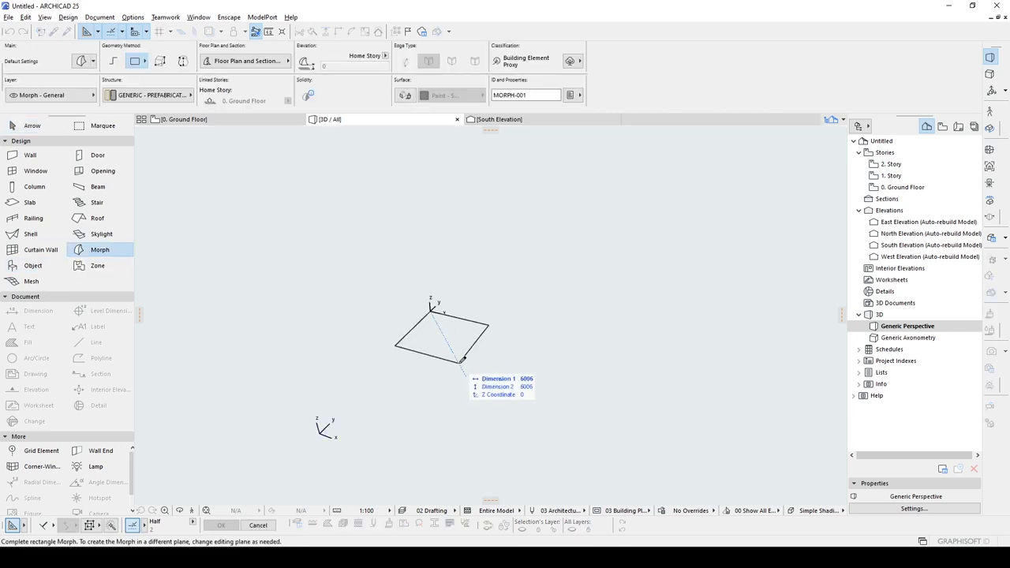
pyautogui.click(461, 364)
pyautogui.press('Escape')
# - Extrude the square morph's face upward into a solid block and deselect it
pyautogui.click(444, 335)
pyautogui.click(444, 335)
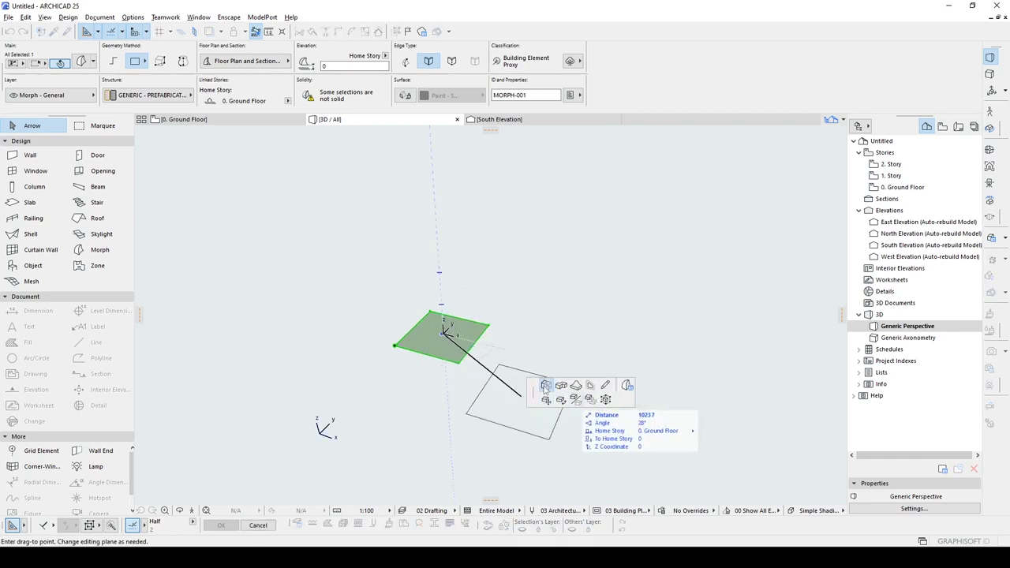
pyautogui.click(545, 386)
pyautogui.click(476, 302)
pyautogui.press('Escape')
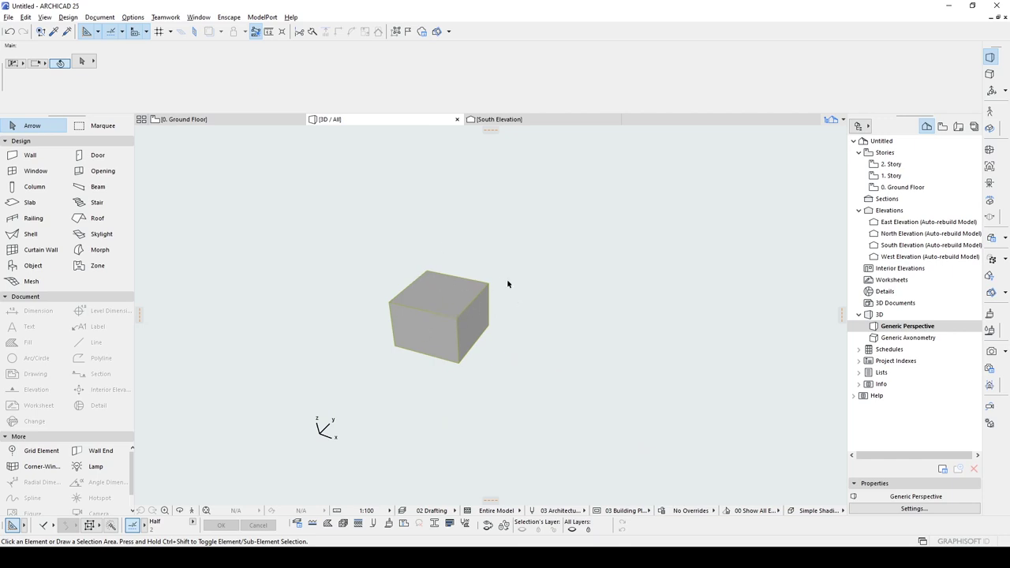
# - Examine the morph block from several sides, ending at a nearly horizontal viewing angle
pyautogui.moveTo(464, 302); pyautogui.dragTo(309, 302)
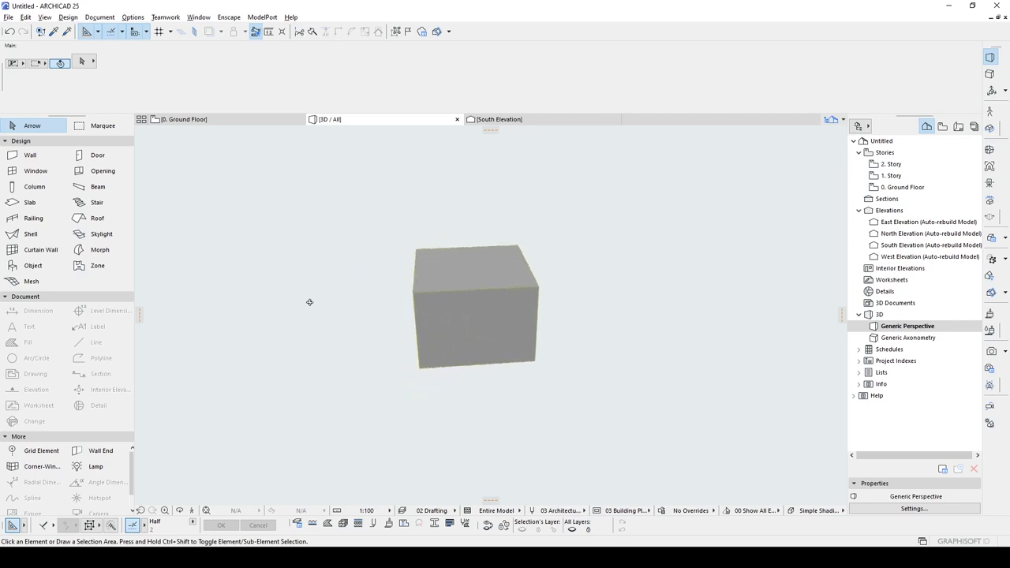
pyautogui.click(464, 272)
pyautogui.moveTo(464, 272); pyautogui.dragTo(639, 324)
pyautogui.keyDown('shift'); pyautogui.moveTo(673, 325); pyautogui.dragTo(452, 226, button='middle'); pyautogui.keyUp('shift')
pyautogui.click(436, 303)
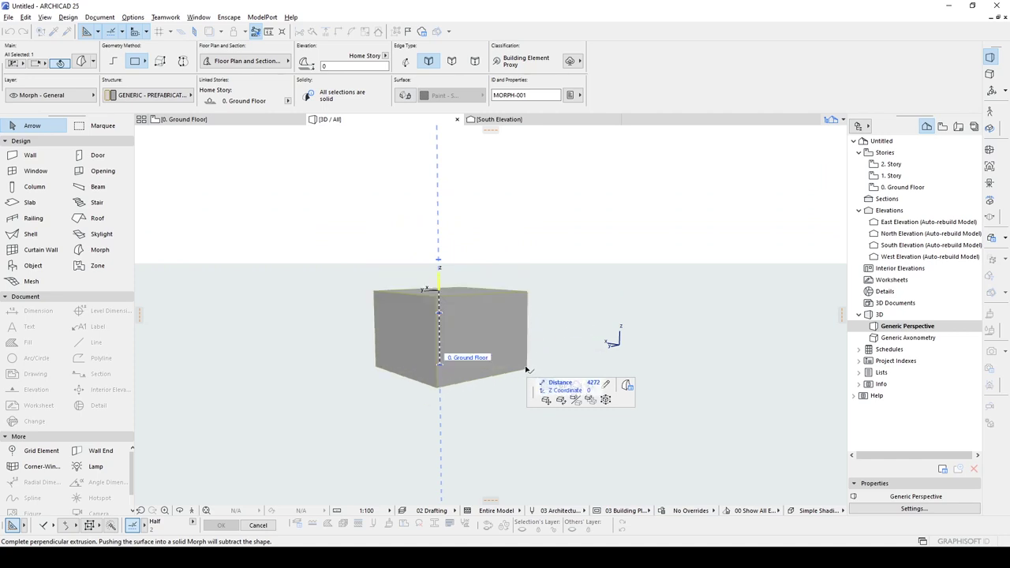
pyautogui.press('Escape')
pyautogui.press('Escape')
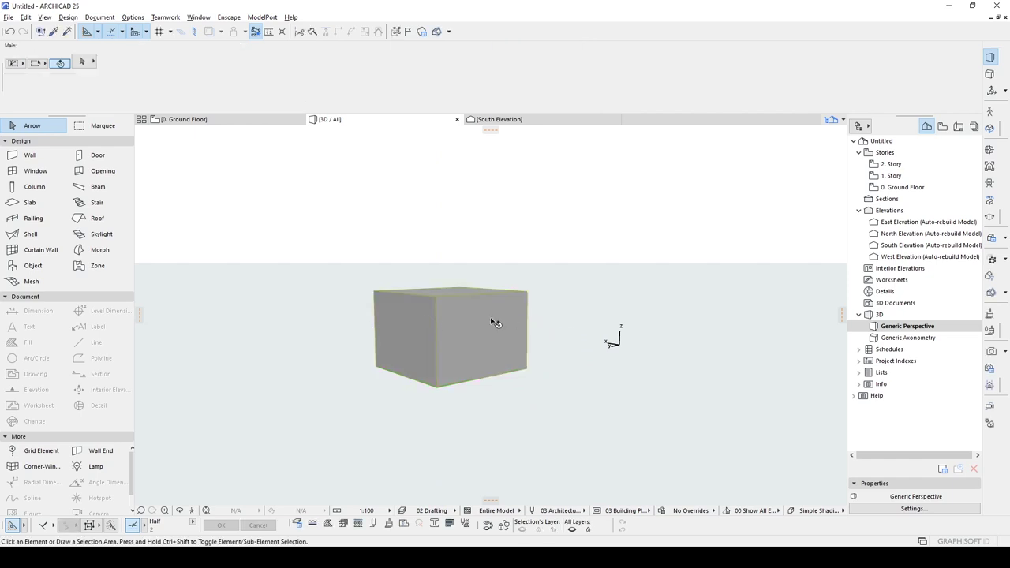
# - Draw a small rectangle on one side face of the morph block, keeping it part of the block
pyautogui.click(426, 305)
pyautogui.keyDown('shift'); pyautogui.moveTo(401, 333); pyautogui.dragTo(480, 320, button='middle'); pyautogui.keyUp('shift')
pyautogui.scroll(3, 462, 332)
pyautogui.click(485, 320)
pyautogui.click(545, 385)
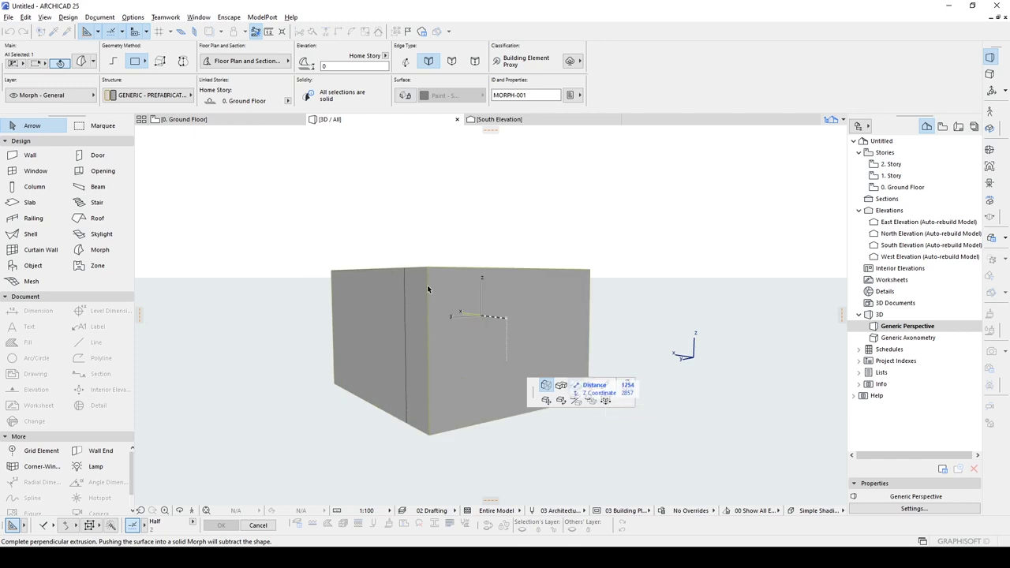
pyautogui.click(604, 385)
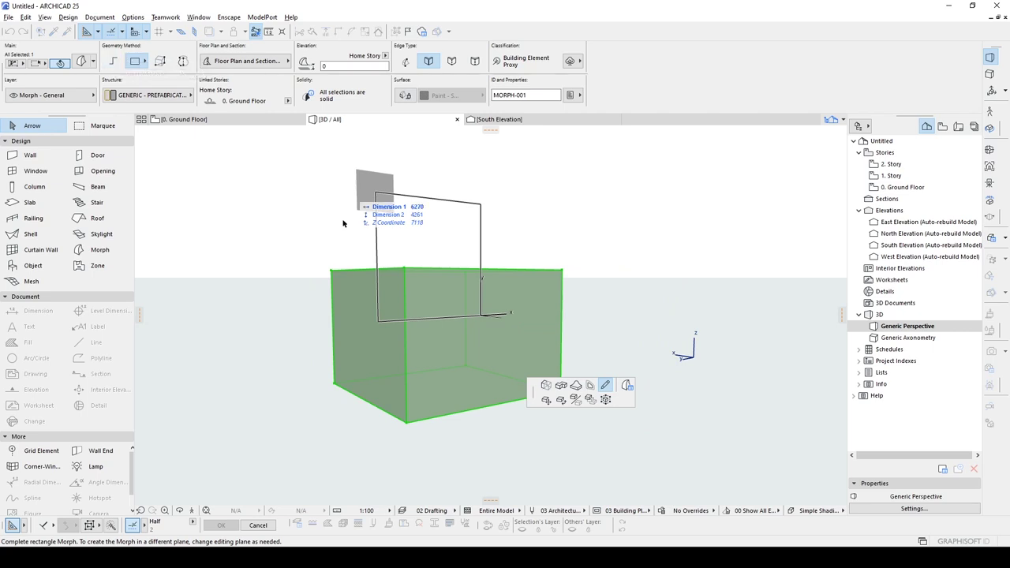
pyautogui.click(480, 315)
pyautogui.click(507, 340)
pyautogui.keyDown('shift'); pyautogui.moveTo(566, 322); pyautogui.dragTo(407, 335, button='middle'); pyautogui.keyUp('shift')
pyautogui.moveTo(378, 295)
pyautogui.keyDown('shift'); pyautogui.mouseDown(button='middle')
pyautogui.moveTo(387, 334)
pyautogui.moveTo(327, 311)
pyautogui.moveTo(334, 328)
pyautogui.moveTo(304, 298)
pyautogui.mouseUp(button='middle'); pyautogui.keyUp('shift')
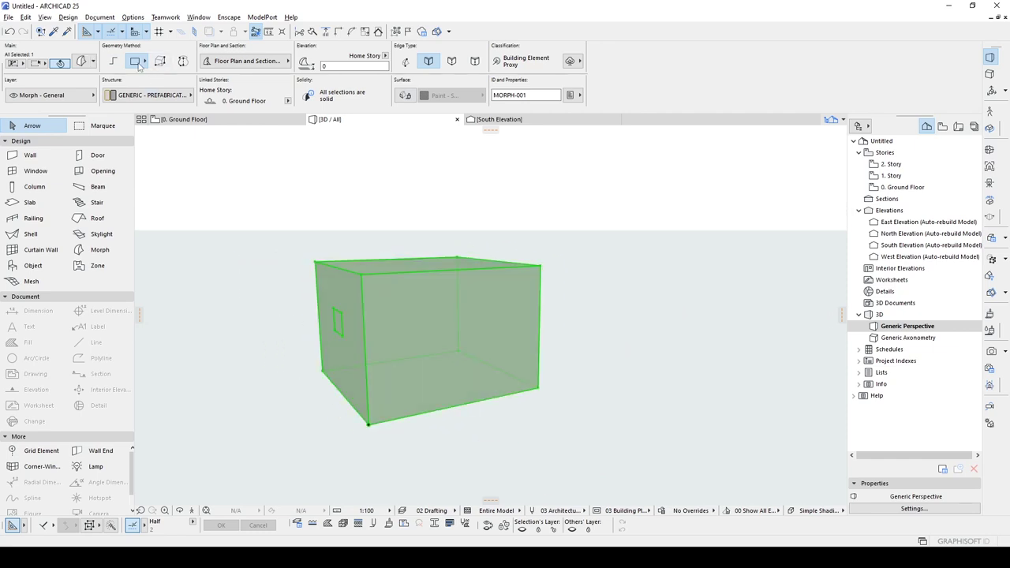
# - Draw a circle on the block's adjacent side face with the centre-and-radius method and deselect the morph
pyautogui.click(139, 66)
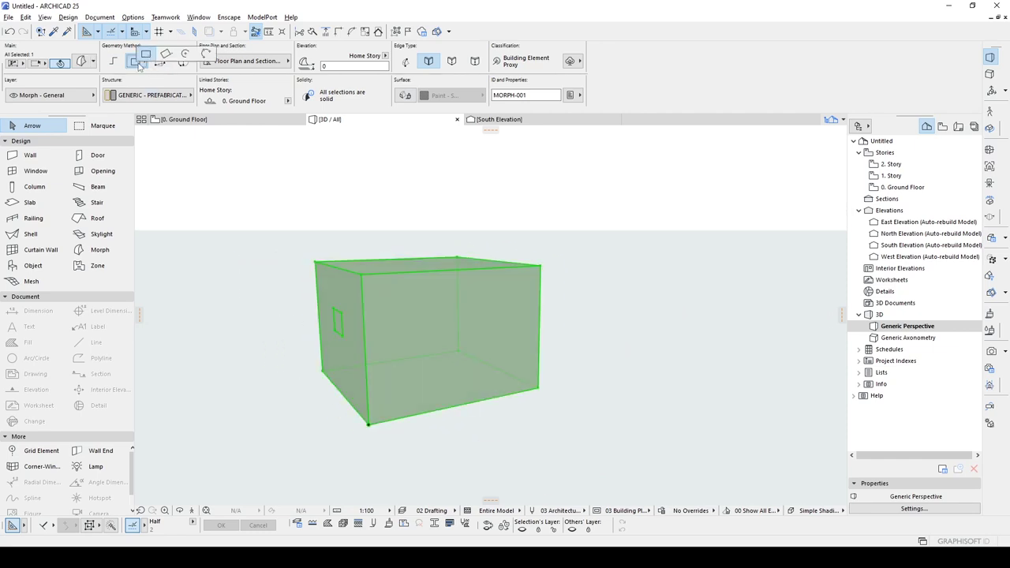
pyautogui.click(186, 55)
pyautogui.keyDown('shift'); pyautogui.moveTo(450, 286); pyautogui.dragTo(445, 344, button='middle'); pyautogui.keyUp('shift')
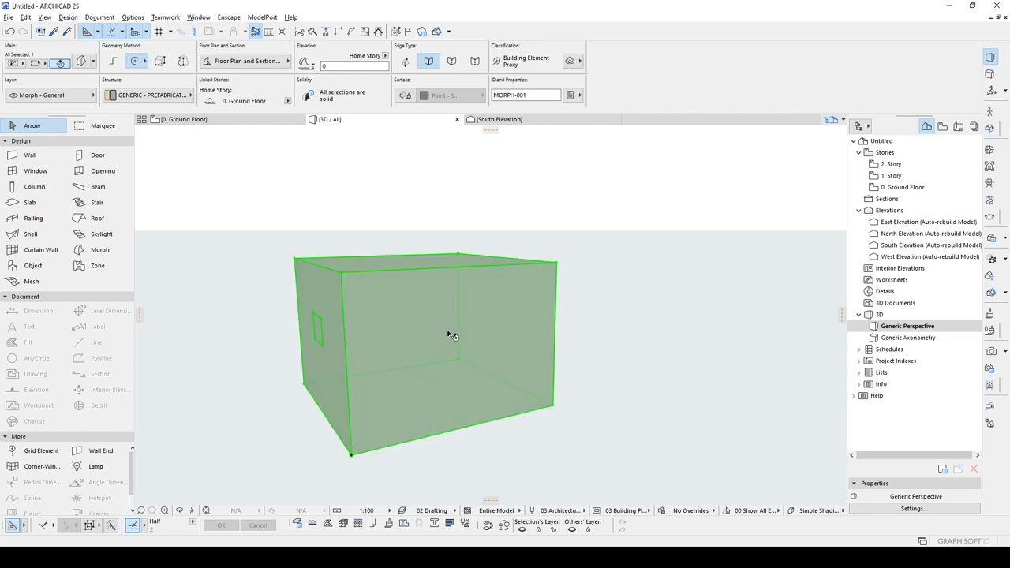
pyautogui.click(448, 330)
pyautogui.click(443, 364)
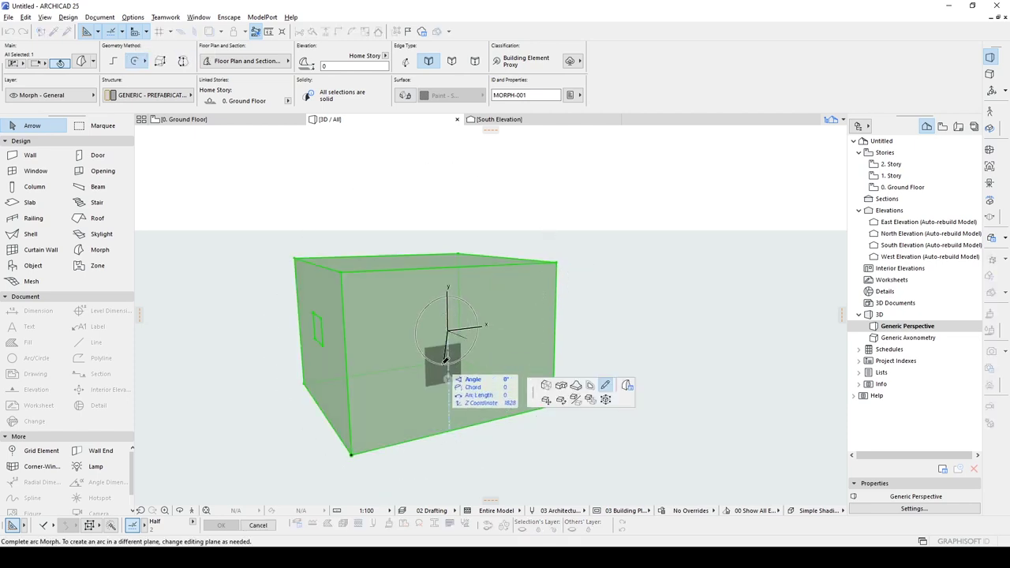
pyautogui.click(446, 368)
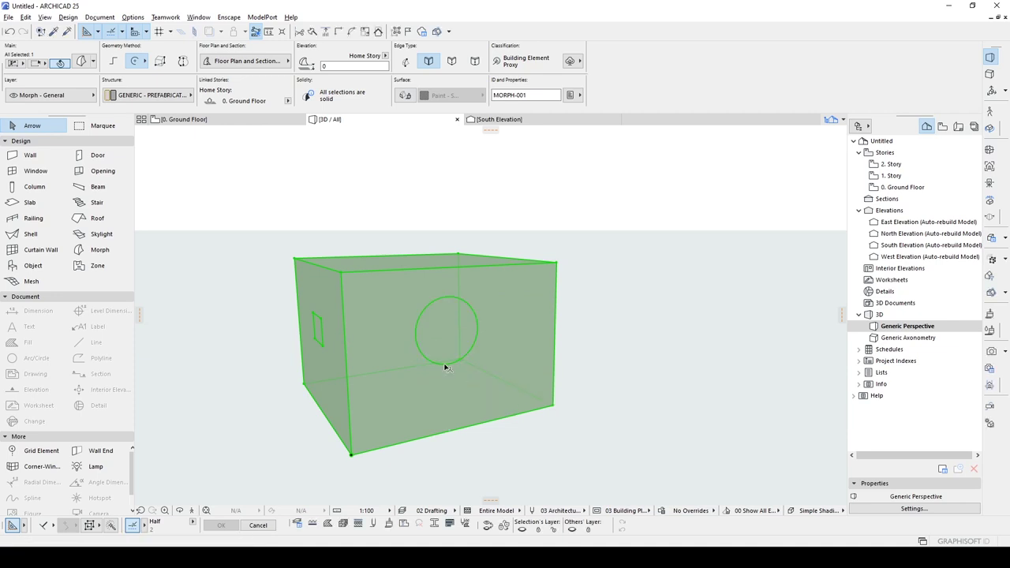
pyautogui.keyDown('shift'); pyautogui.moveTo(534, 360); pyautogui.dragTo(578, 391, button='middle'); pyautogui.keyUp('shift')
pyautogui.scroll(-3, 534, 355)
pyautogui.click(310, 257)
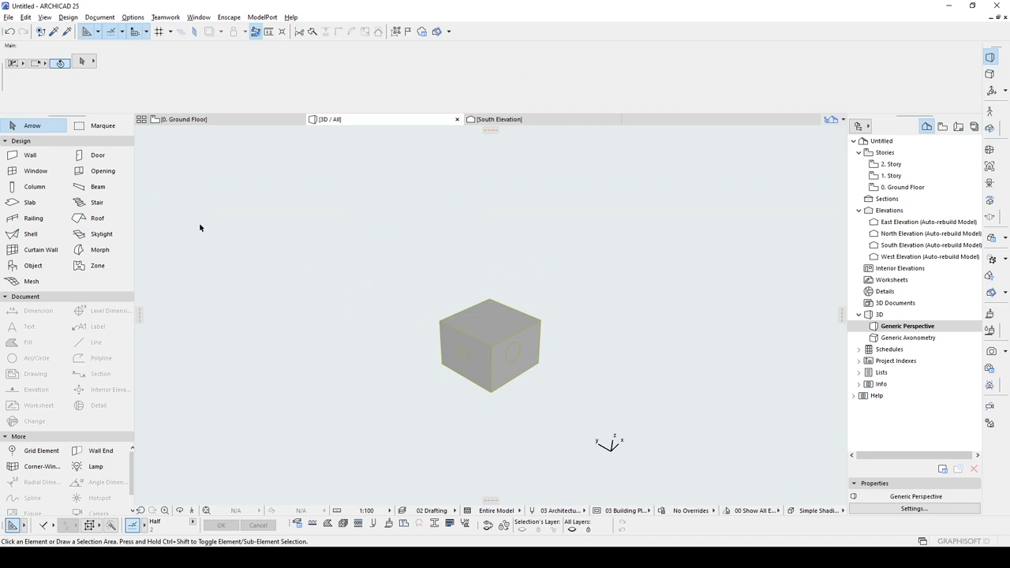
pyautogui.click(293, 275)
pyautogui.moveTo(251, 244); pyautogui.dragTo(232, 241)
# - Draw a rectangular slab with a structural concrete building material on the ground beside the morph block
pyautogui.click(31, 202)
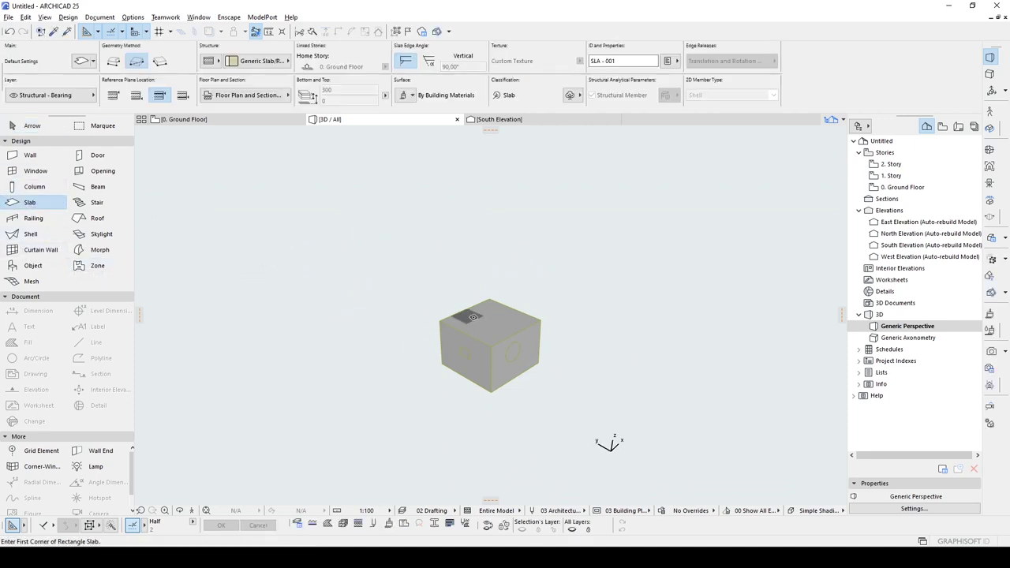
pyautogui.moveTo(470, 316); pyautogui.dragTo(332, 280, button='middle')
pyautogui.click(228, 61)
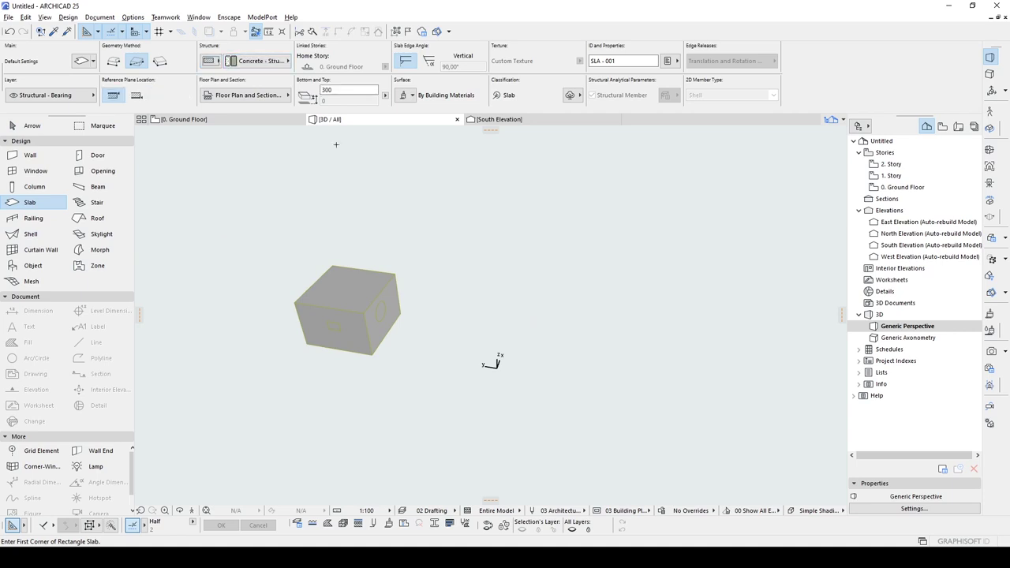
pyautogui.moveTo(498, 250); pyautogui.dragTo(411, 227, button='middle')
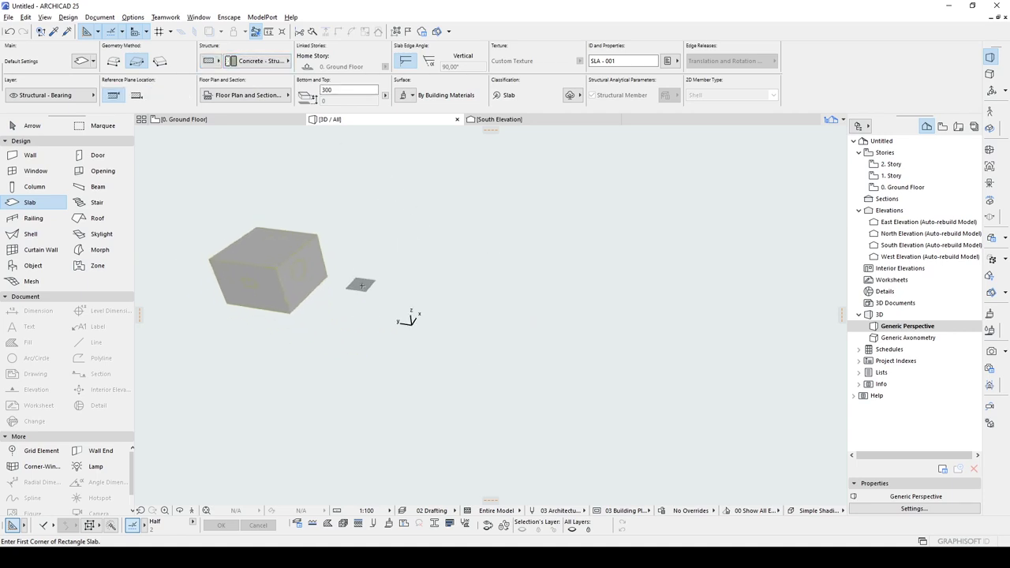
pyautogui.click(387, 292)
pyautogui.click(416, 342)
pyautogui.press('Escape')
# - Set the slab's thickness to 4000 and deselect it
pyautogui.click(411, 310)
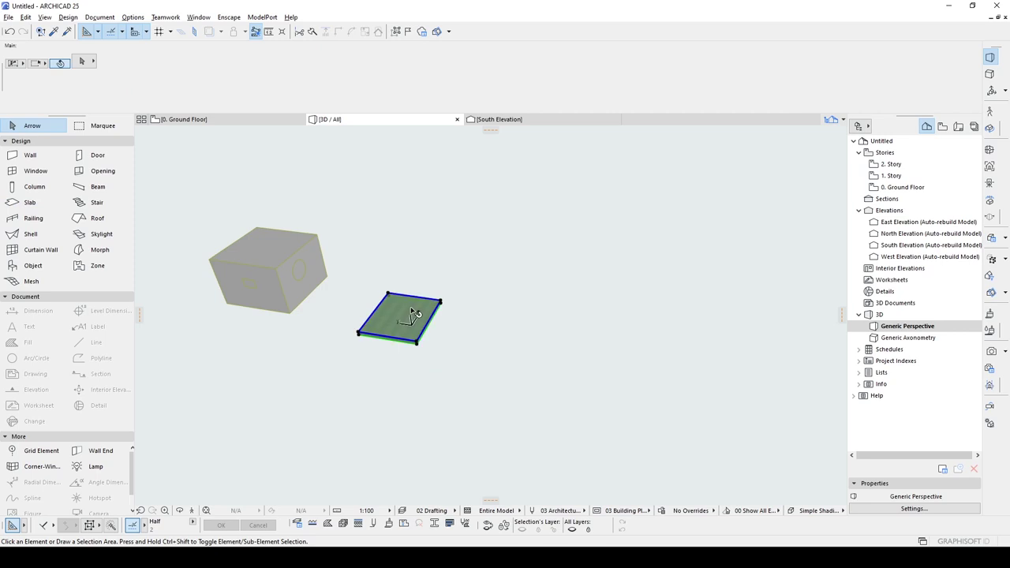
pyautogui.scroll(4, 411, 311)
pyautogui.keyDown('shift'); pyautogui.moveTo(417, 318); pyautogui.dragTo(464, 316, button='middle'); pyautogui.keyUp('shift')
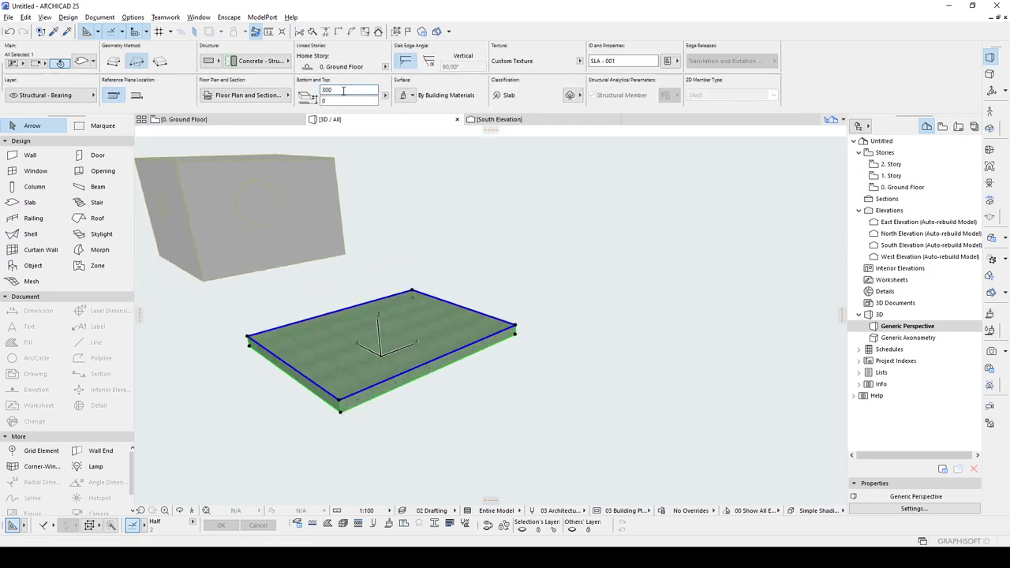
pyautogui.press('Return')
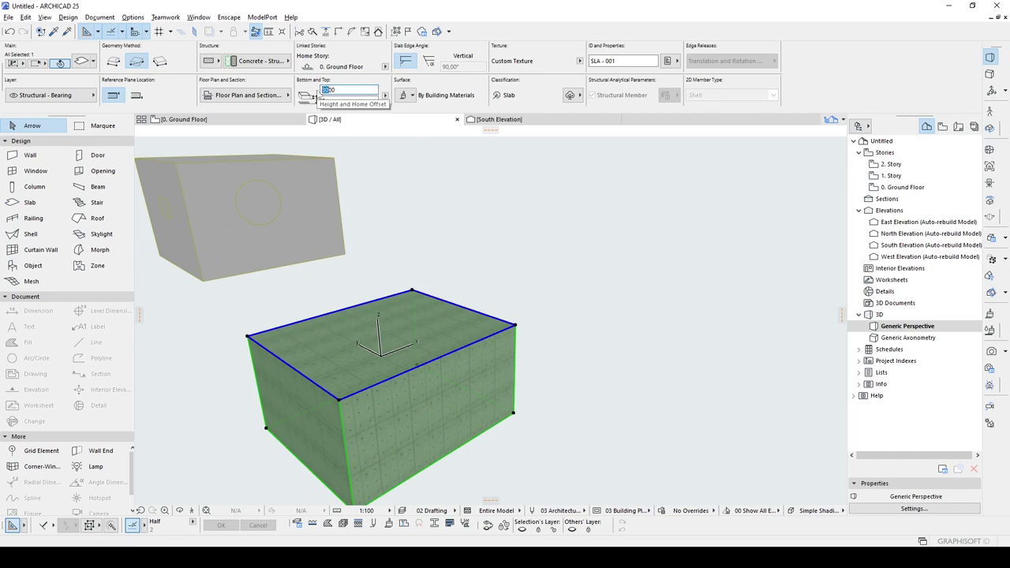
pyautogui.press('Return')
pyautogui.scroll(-3, 492, 264)
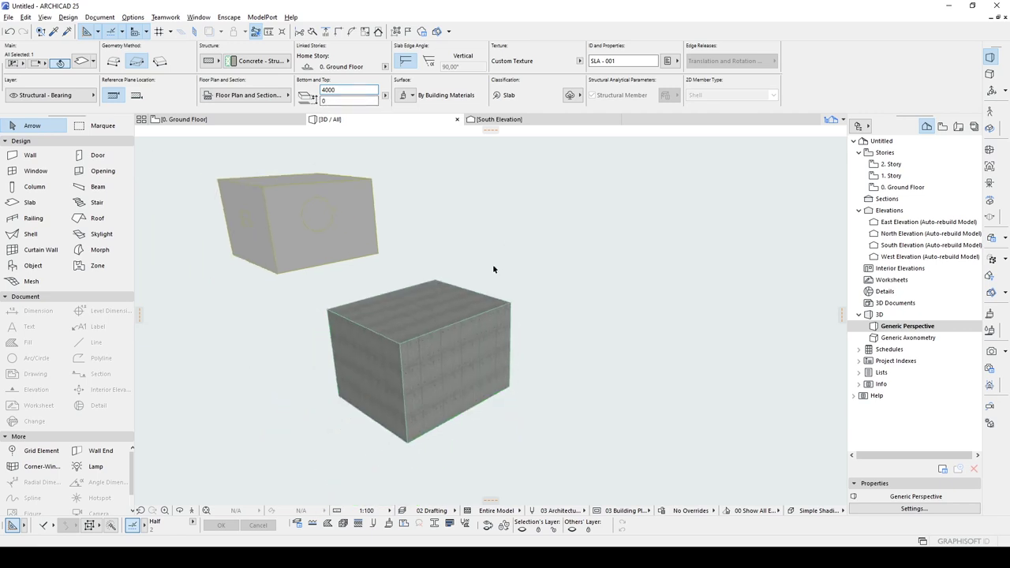
pyautogui.click(529, 276)
pyautogui.moveTo(380, 280); pyautogui.dragTo(420, 303)
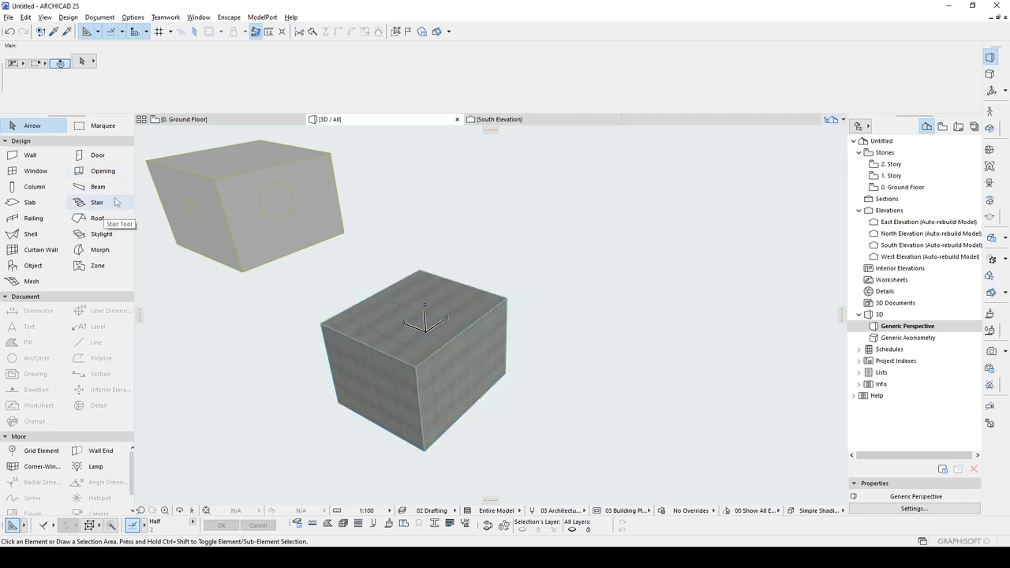
# - Place a column with a circular cross-section beside the thick slab
pyautogui.click(33, 187)
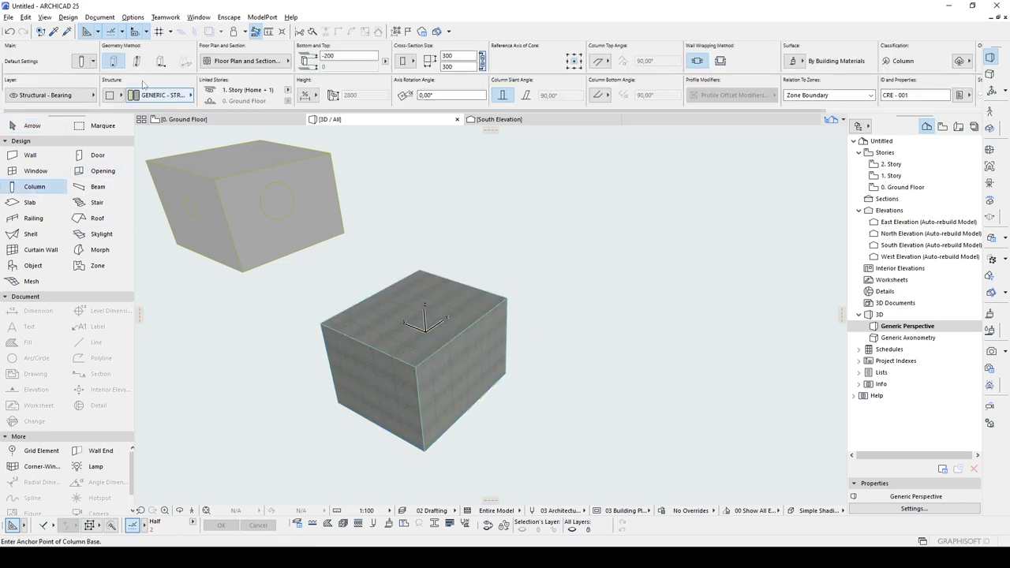
pyautogui.click(115, 94)
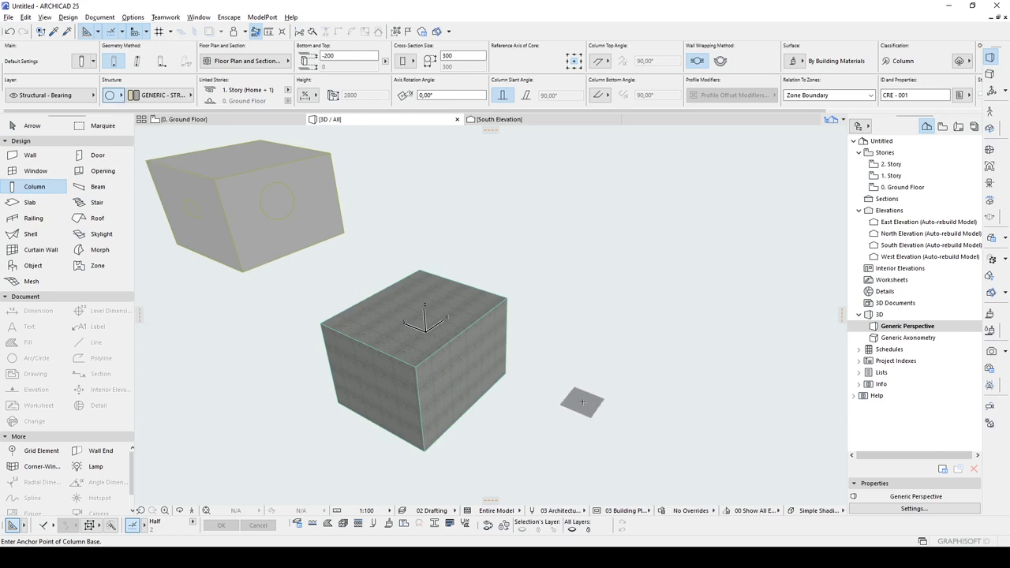
pyautogui.click(581, 410)
pyautogui.press('Escape')
# - Convert the round column to a morph, accepting the deletion of the original element
pyautogui.click(582, 400)
pyautogui.rightClick(583, 383)
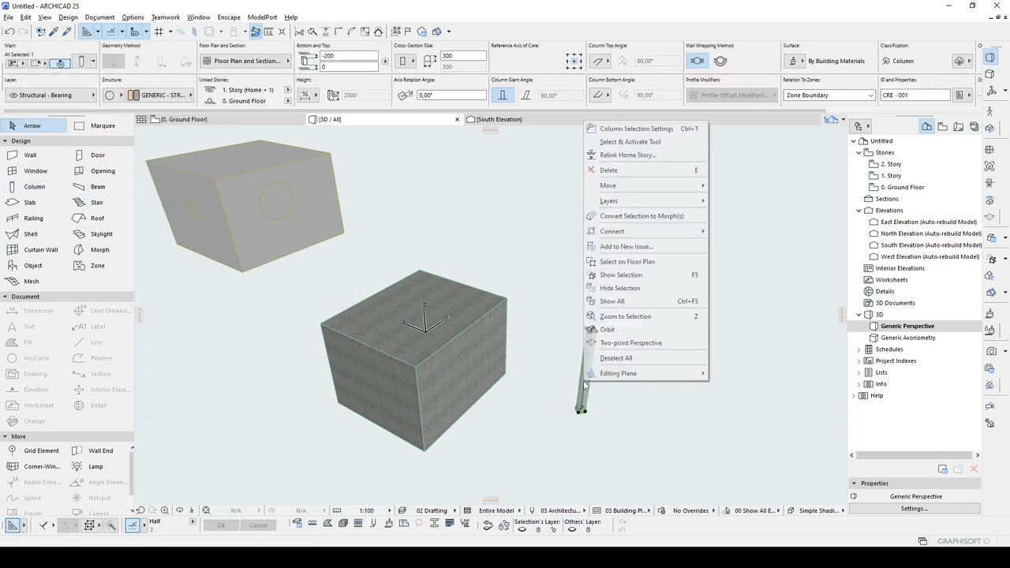
pyautogui.click(628, 216)
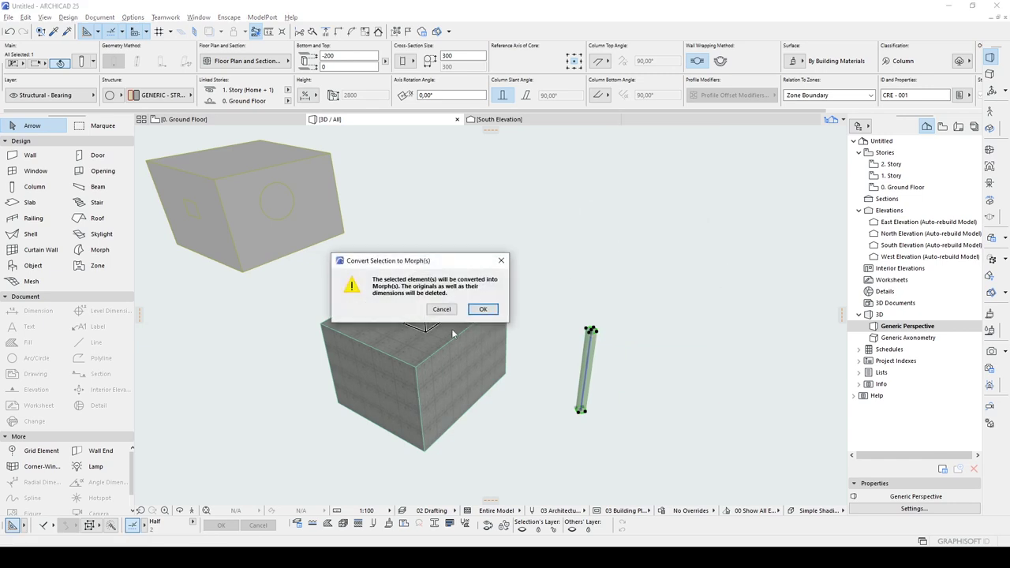
pyautogui.click(478, 310)
# - Rotate the column morph about a quarter turn in the plane of the slab's side face so it lies horizontally
pyautogui.keyDown('shift'); pyautogui.moveTo(383, 383); pyautogui.dragTo(443, 333, button='middle'); pyautogui.keyUp('shift')
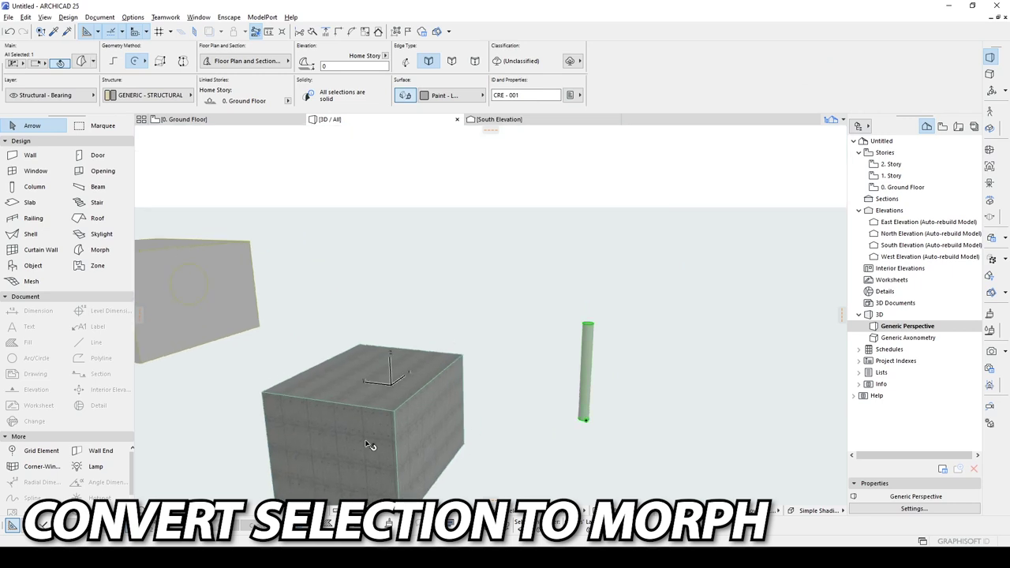
pyautogui.hotkey('ctrl', 'e')
pyautogui.click(355, 432)
pyautogui.click(355, 465)
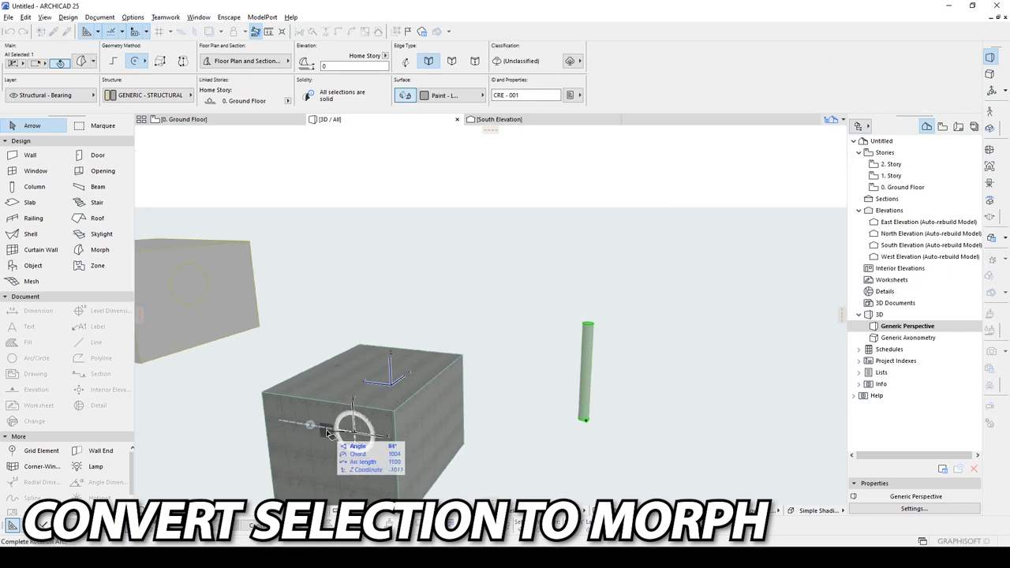
pyautogui.click(324, 430)
pyautogui.keyDown('shift'); pyautogui.moveTo(584, 429); pyautogui.dragTo(528, 324, button='middle'); pyautogui.keyUp('shift')
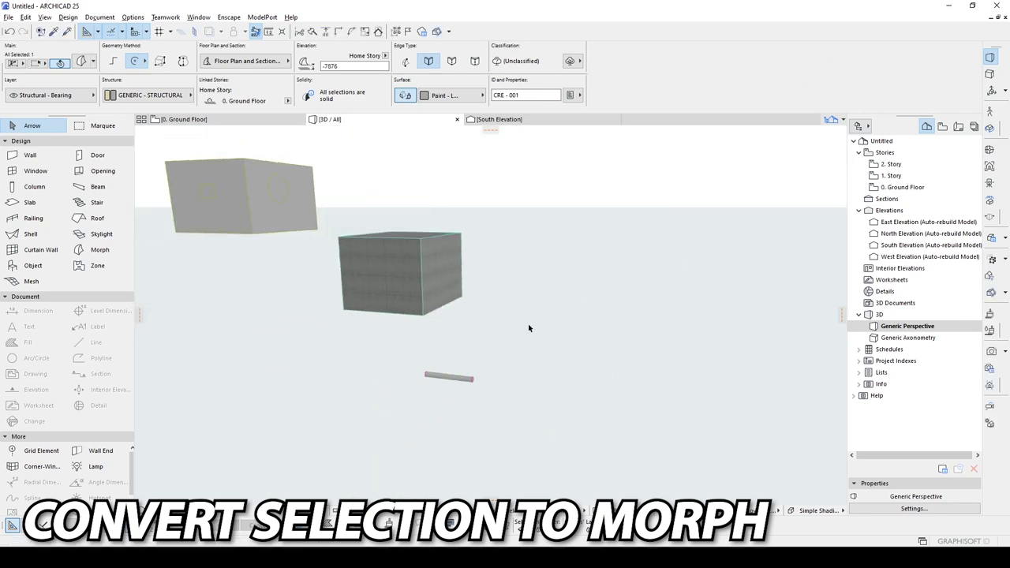
# - Move the horizontal column morph by its end onto the slab's side face
pyautogui.click(429, 372)
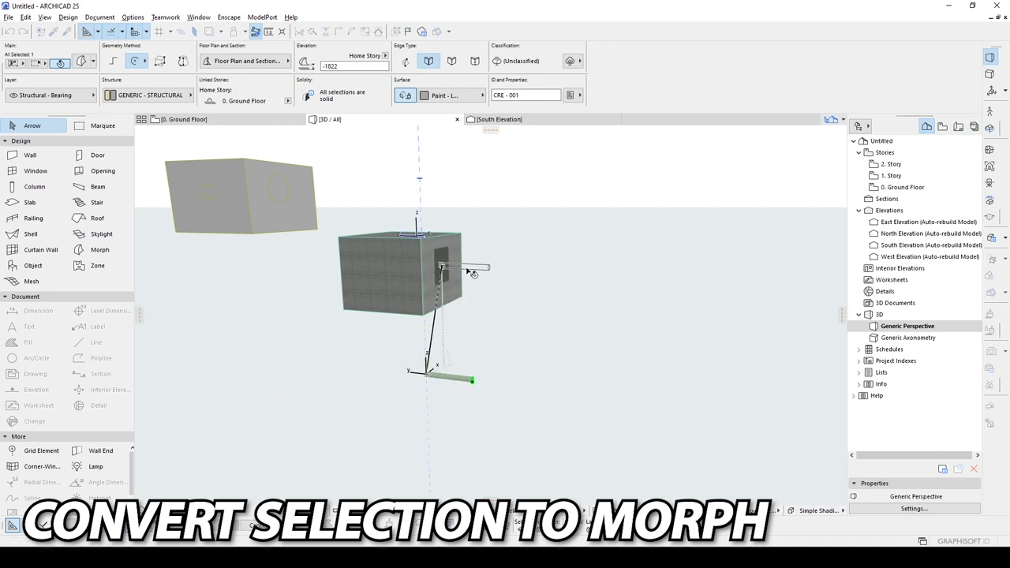
pyautogui.click(454, 270)
pyautogui.scroll(3, 473, 272)
# - Convert the slab to a morph, accepting the deletion of the original, and deselect it
pyautogui.click(426, 241)
pyautogui.rightClick(426, 240)
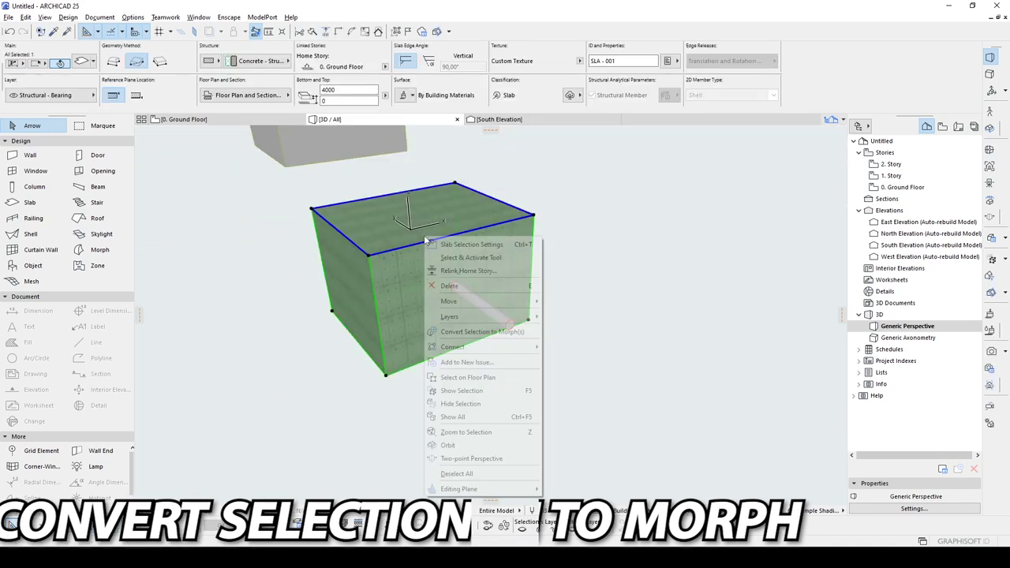
pyautogui.click(478, 332)
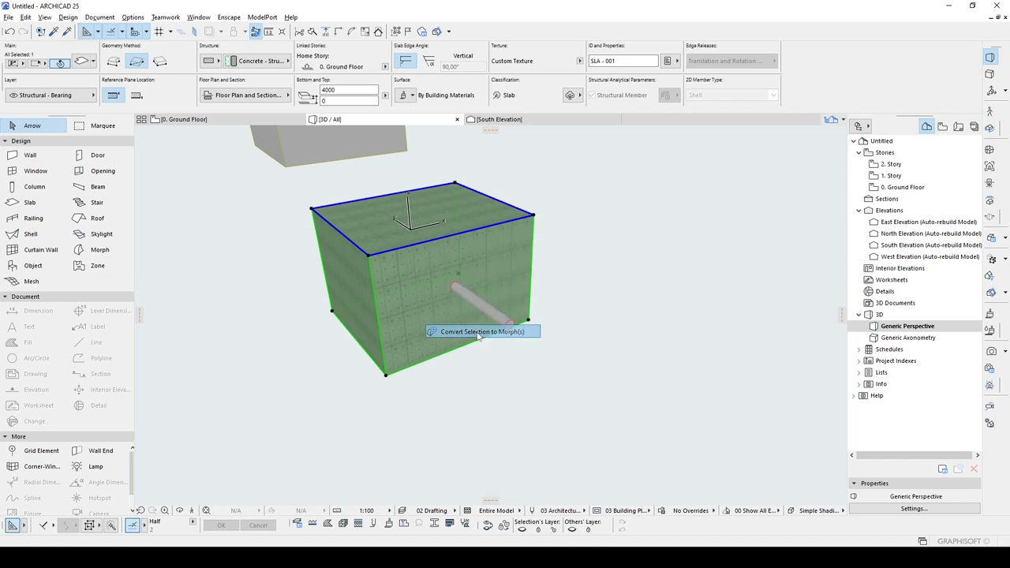
pyautogui.click(483, 310)
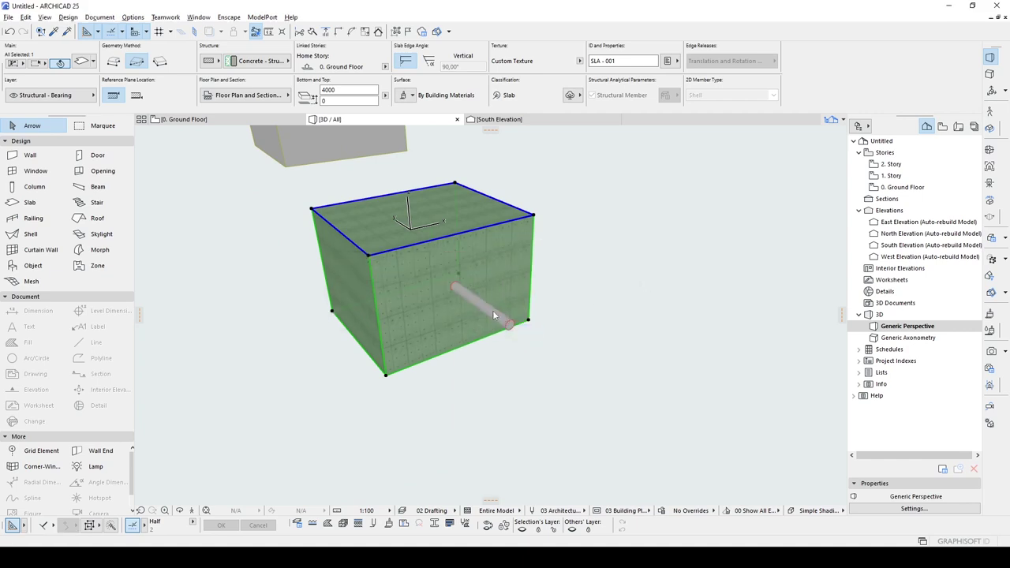
pyautogui.click(610, 308)
pyautogui.keyDown('shift'); pyautogui.moveTo(455, 284); pyautogui.dragTo(419, 318, button='middle'); pyautogui.keyUp('shift')
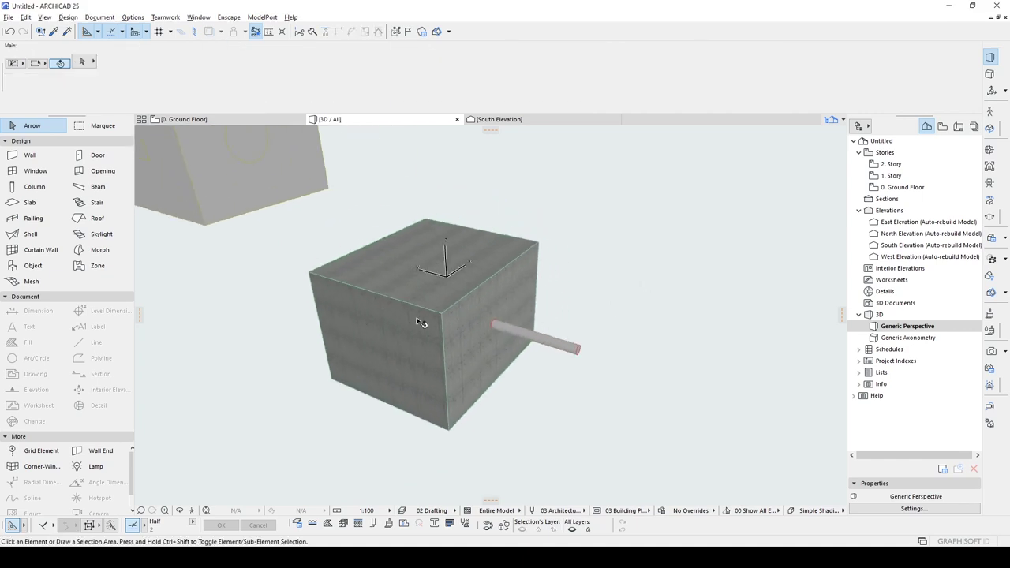
# - Select the slab morph and the column morph and combine them with a Boolean Union
pyautogui.click(426, 318)
pyautogui.keyDown('shift'); pyautogui.click(547, 344); pyautogui.keyUp('shift')
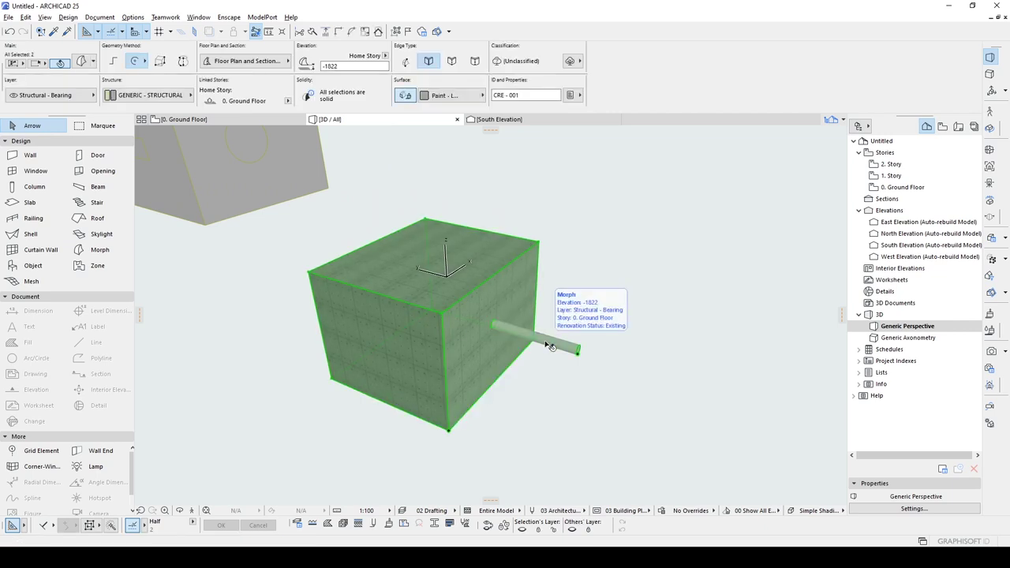
pyautogui.rightClick(546, 344)
pyautogui.click(686, 177)
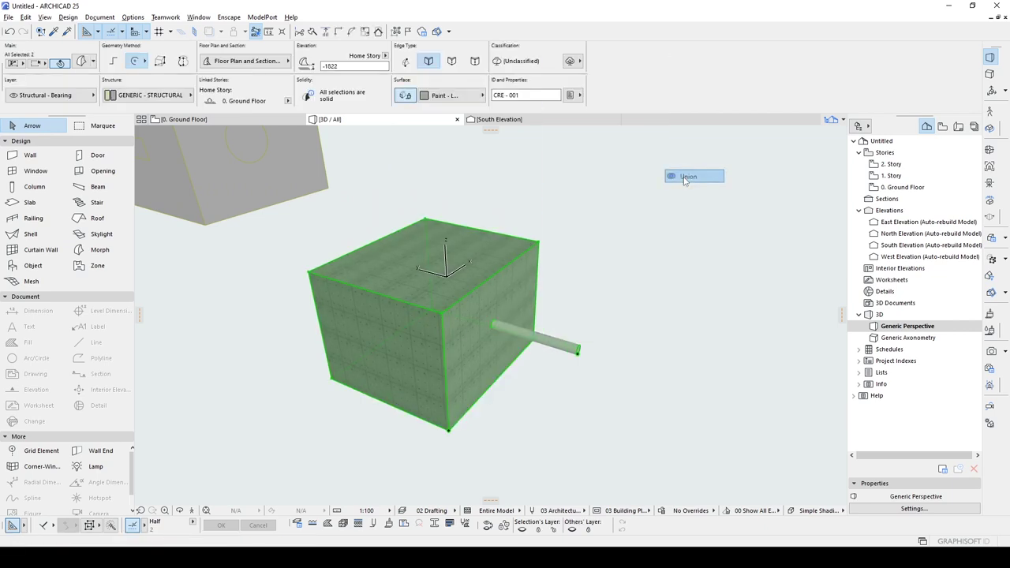
# - Override the united morph's surface with a glossy paint in its selection settings and deselect it
pyautogui.click(522, 292)
pyautogui.hotkey('ctrl', 't')
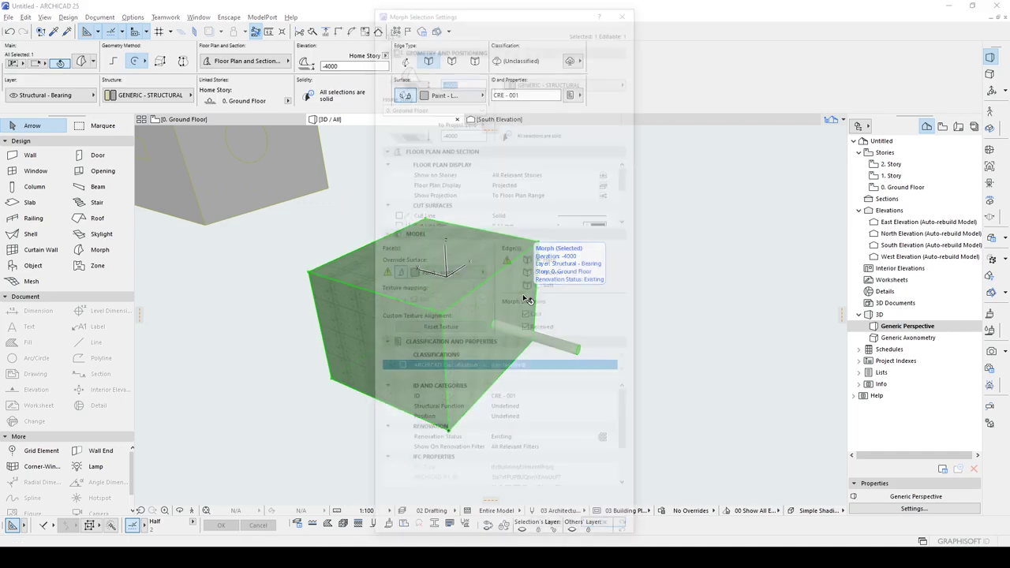
pyautogui.click(472, 273)
pyautogui.click(551, 290)
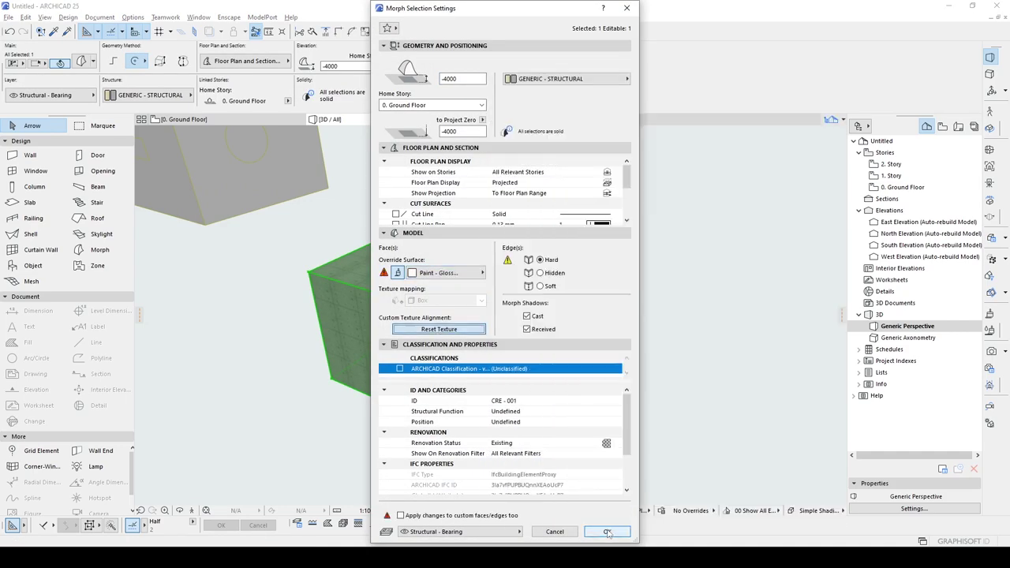
pyautogui.click(606, 531)
pyautogui.click(526, 408)
pyautogui.moveTo(527, 409)
pyautogui.keyDown('shift'); pyautogui.mouseDown(button='middle')
pyautogui.moveTo(520, 417)
pyautogui.moveTo(511, 402)
pyautogui.mouseUp(button='middle'); pyautogui.keyUp('shift')
# - Set the united morph's surface to a blue paint, applying the change to custom faces too, and deselect it
pyautogui.moveTo(405, 243); pyautogui.dragTo(720, 475)
pyautogui.click(446, 95)
pyautogui.click(658, 298)
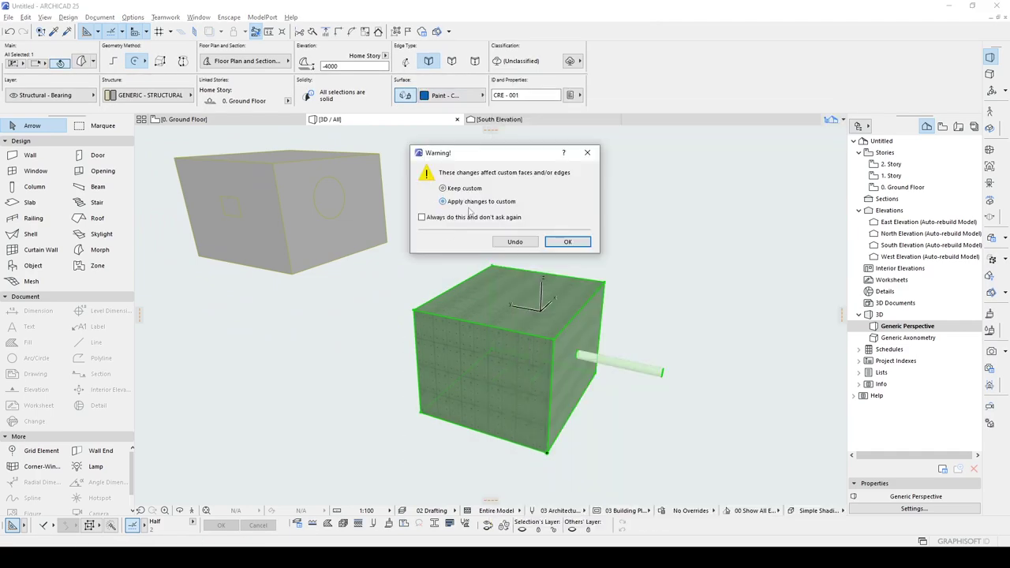
pyautogui.click(567, 242)
pyautogui.click(706, 260)
pyautogui.keyDown('shift'); pyautogui.moveTo(707, 261); pyautogui.dragTo(641, 335, button='middle'); pyautogui.keyUp('shift')
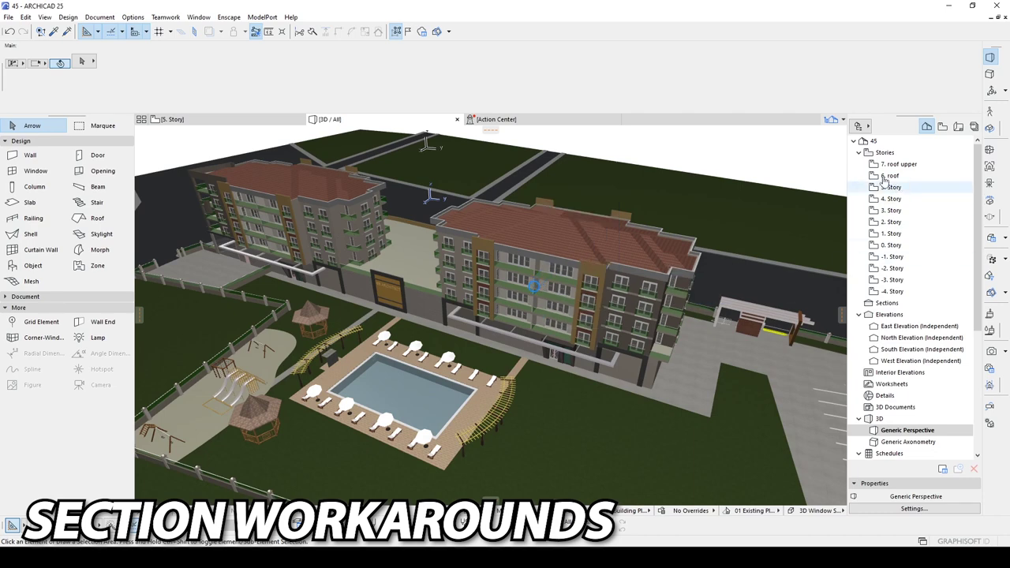
# - Open the 0. Story floor plan and draw a straight section line across the building, looking toward the stair core
pyautogui.doubleClick(891, 244)
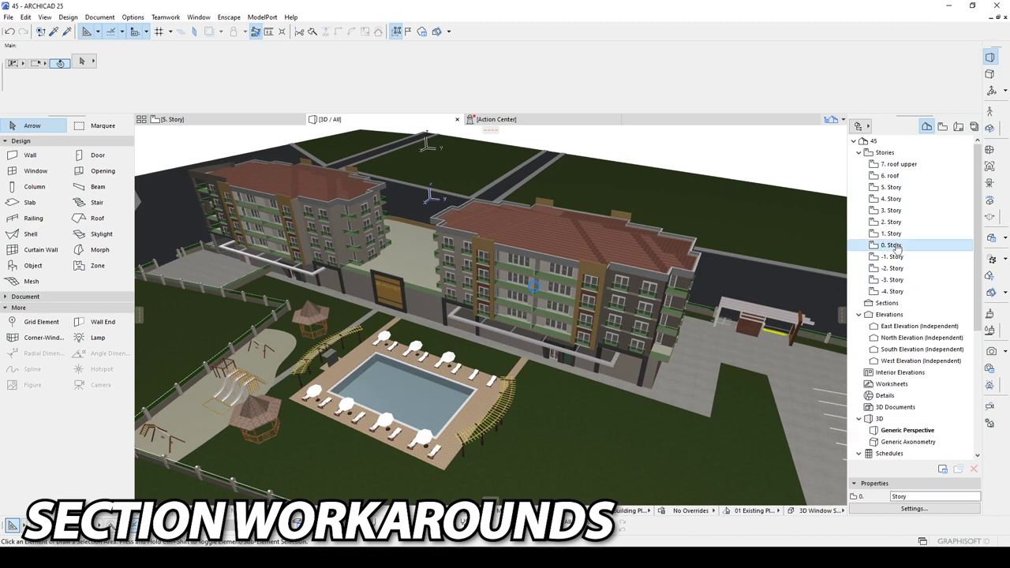
pyautogui.scroll(-5, 424, 306)
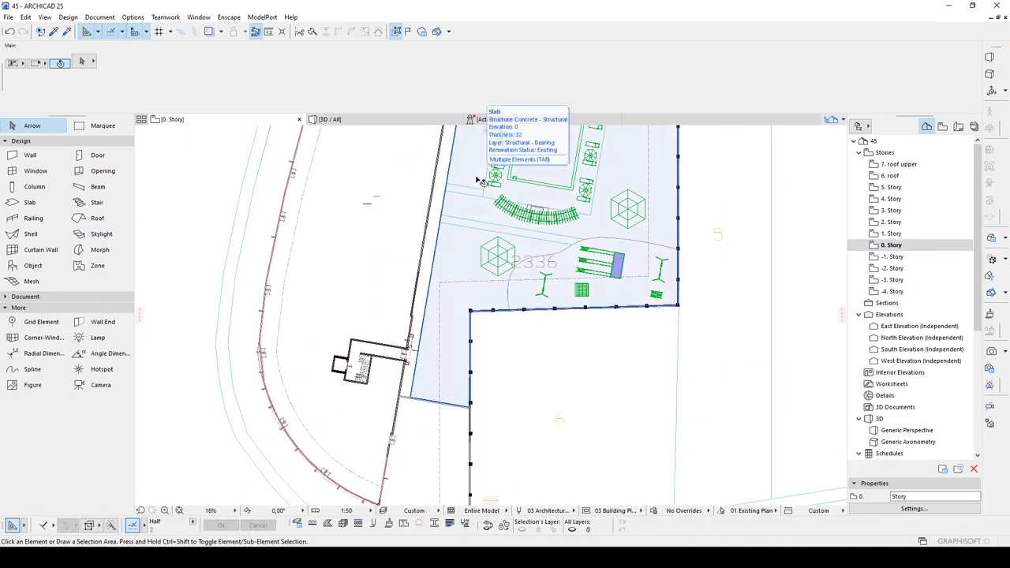
pyautogui.click(26, 297)
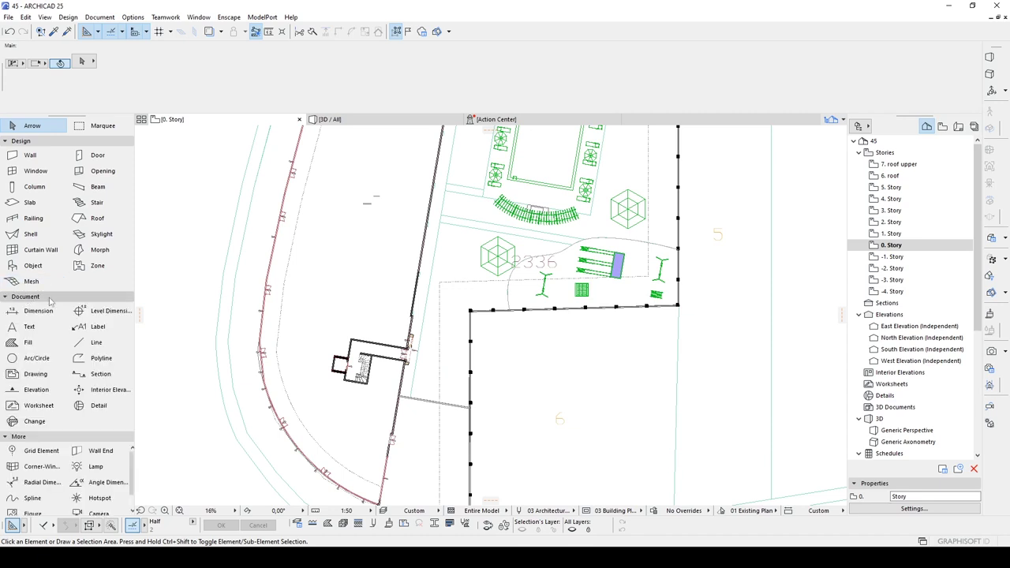
pyautogui.click(95, 377)
pyautogui.moveTo(474, 158); pyautogui.dragTo(411, 348, button='middle')
pyautogui.moveTo(353, 254); pyautogui.dragTo(445, 386, button='middle')
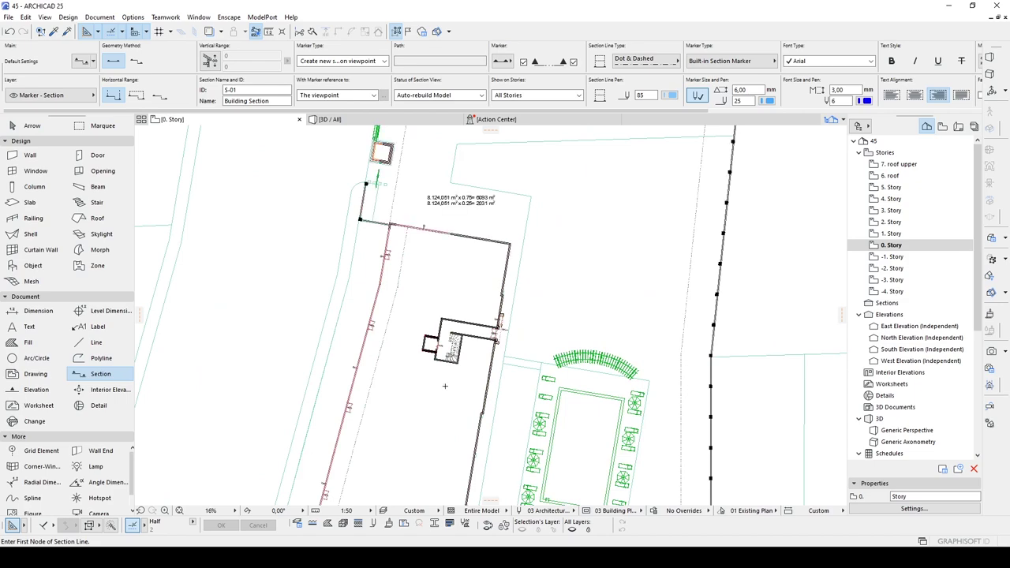
pyautogui.scroll(-3, 455, 250)
pyautogui.moveTo(422, 346); pyautogui.dragTo(446, 279, button='middle')
pyautogui.scroll(4, 448, 276)
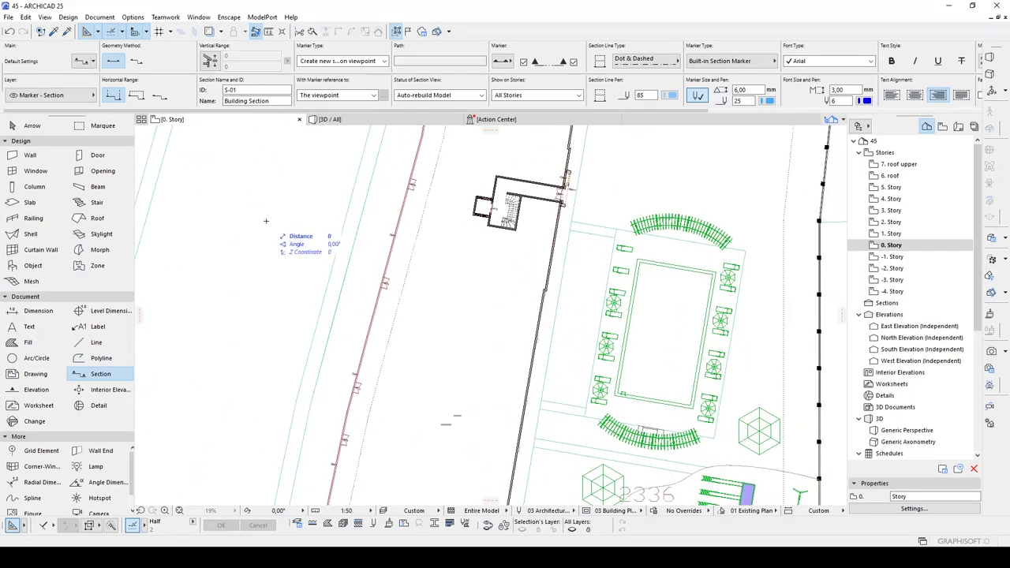
pyautogui.click(266, 221)
pyautogui.click(562, 270)
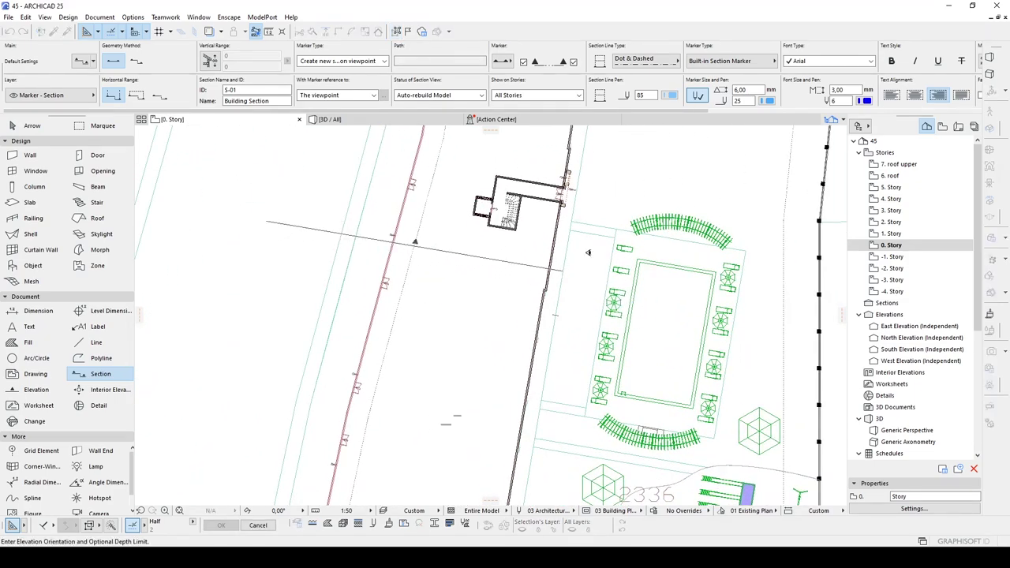
pyautogui.click(586, 254)
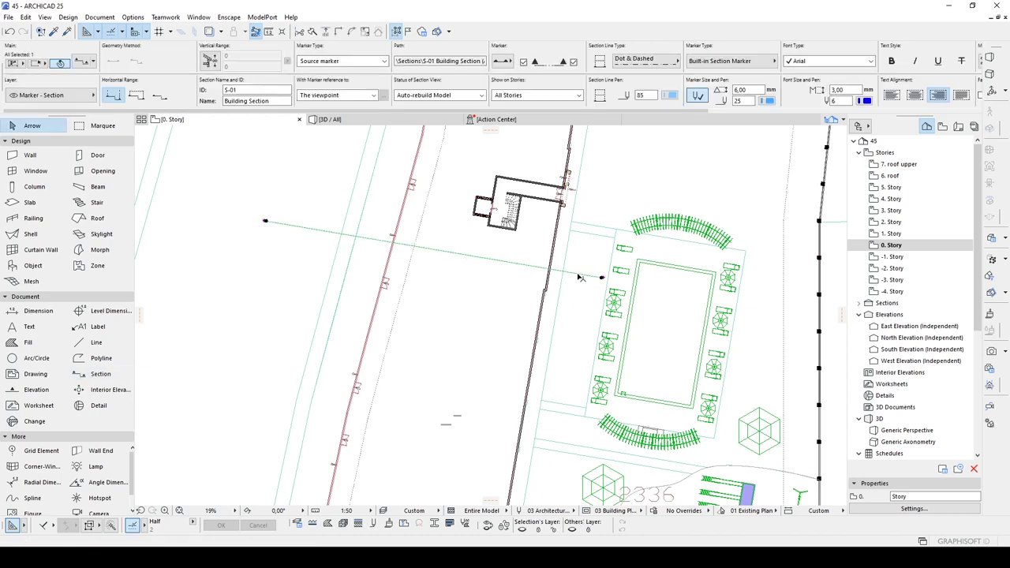
# - Open the new building section from its marker with the current view settings
pyautogui.rightClick(578, 273)
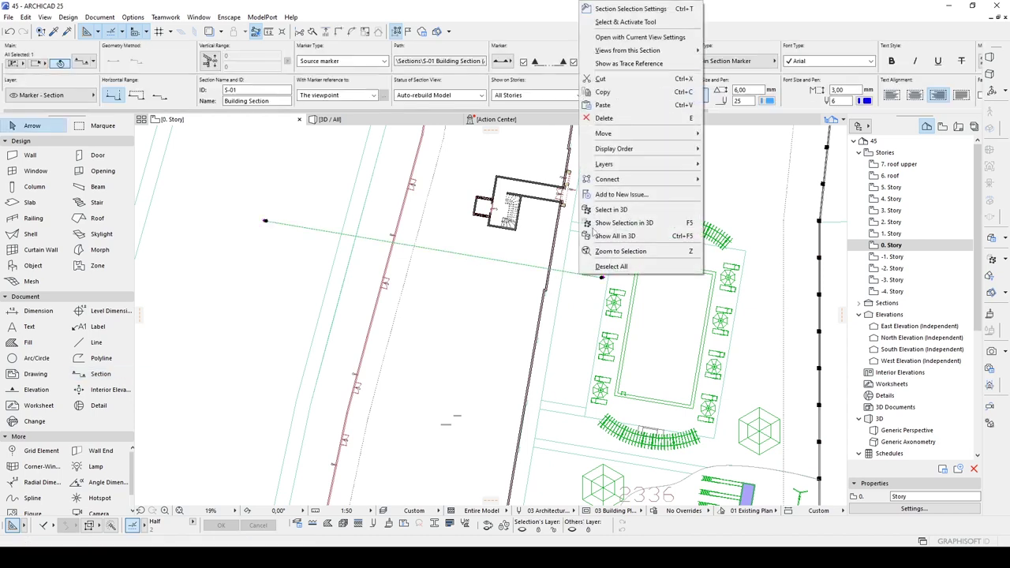
pyautogui.click(619, 38)
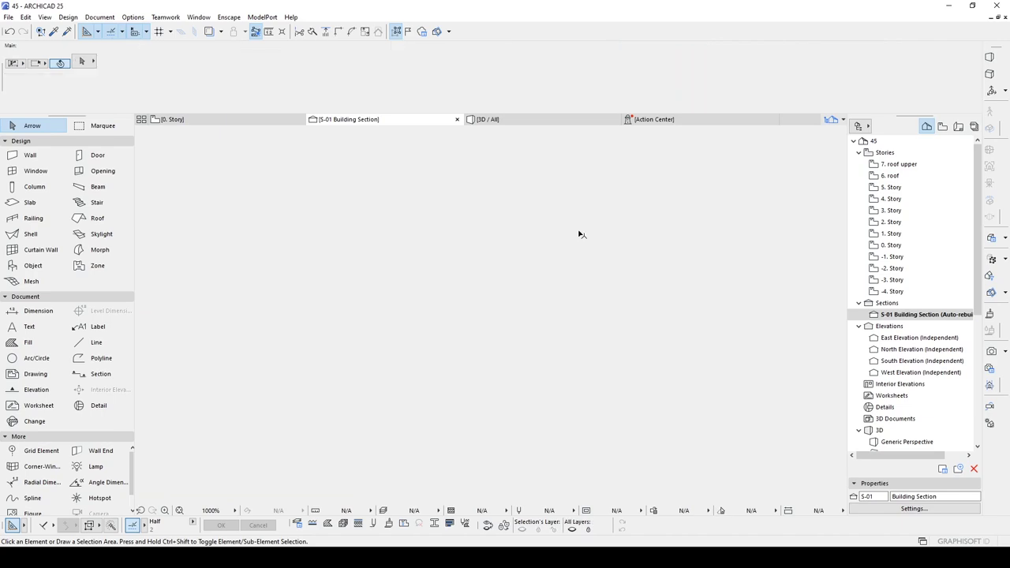
pyautogui.scroll(4, 544, 339)
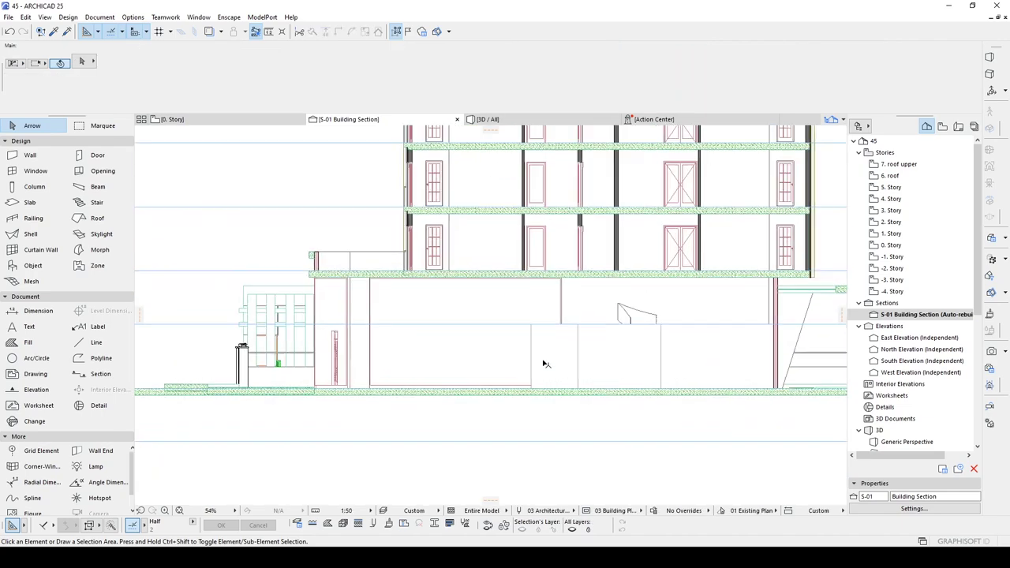
# - Examine the section's upper floors, roof edge and ground-level slabs
pyautogui.moveTo(407, 157); pyautogui.dragTo(417, 293, button='middle')
pyautogui.scroll(4, 397, 212)
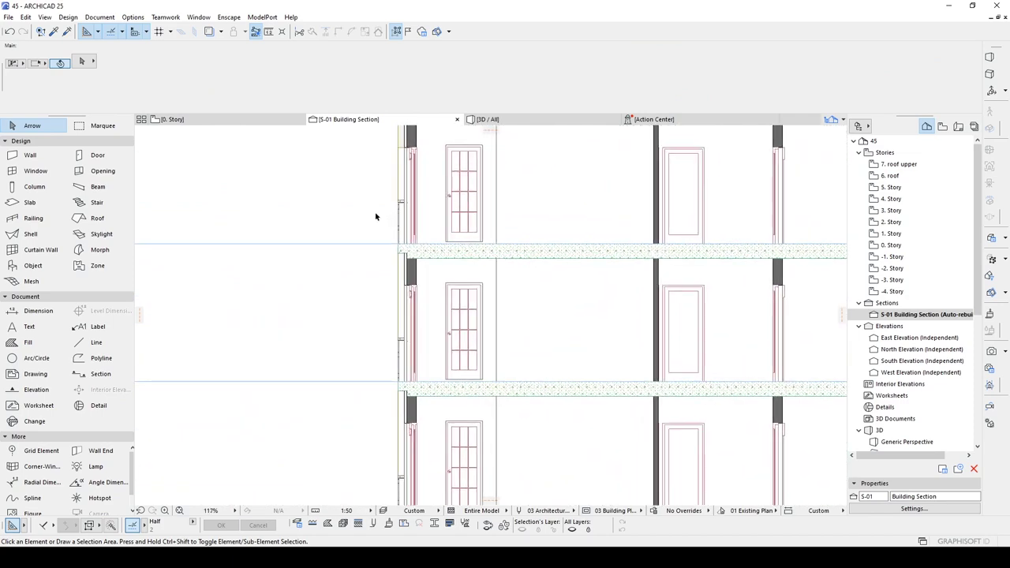
pyautogui.moveTo(464, 213); pyautogui.dragTo(373, 272, button='middle')
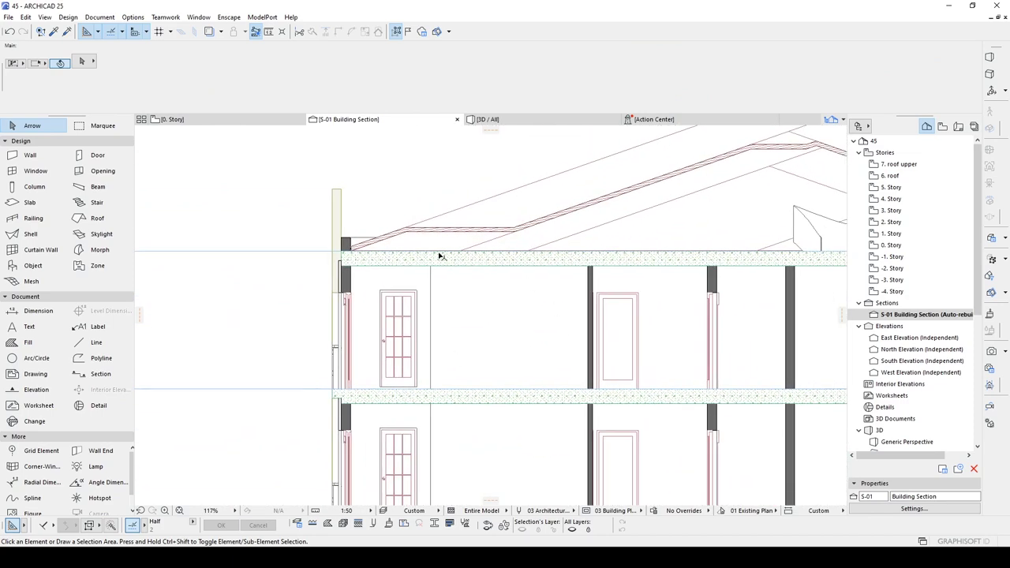
pyautogui.moveTo(699, 339); pyautogui.dragTo(410, 254, button='middle')
pyautogui.moveTo(708, 269); pyautogui.dragTo(542, 300, button='middle')
pyautogui.scroll(-4, 642, 275)
pyautogui.scroll(3, 728, 283)
pyautogui.scroll(-4, 668, 262)
pyautogui.scroll(-1, 563, 340)
pyautogui.moveTo(430, 485); pyautogui.dragTo(552, 308, button='middle')
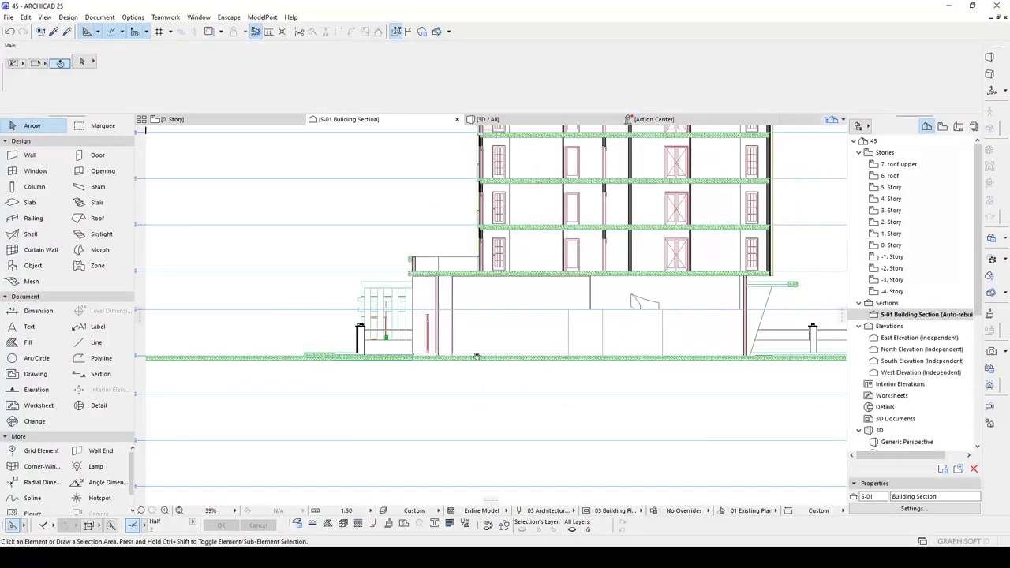
pyautogui.moveTo(426, 378); pyautogui.dragTo(542, 331, button='middle')
pyautogui.scroll(4, 541, 332)
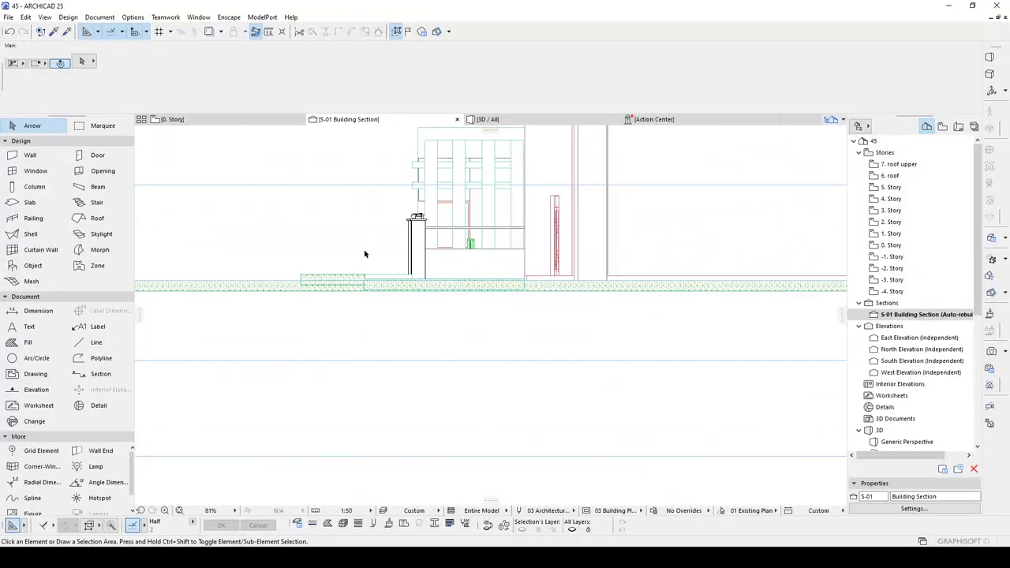
pyautogui.moveTo(366, 302); pyautogui.dragTo(489, 308, button='middle')
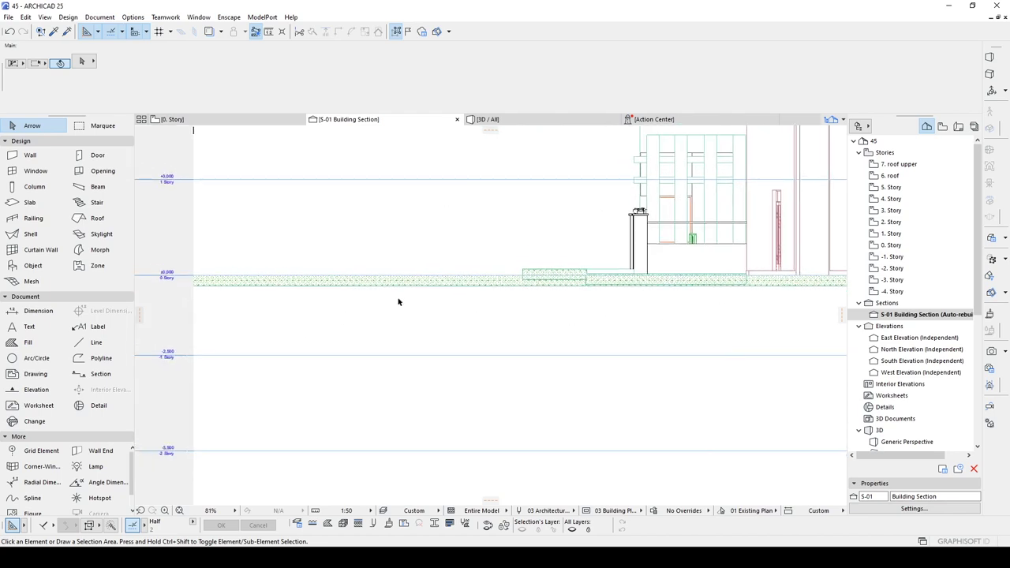
# - Select the ground slab to check its extent, deselect it, and inspect its overlap with the raised slab beside the fence
pyautogui.click(277, 282)
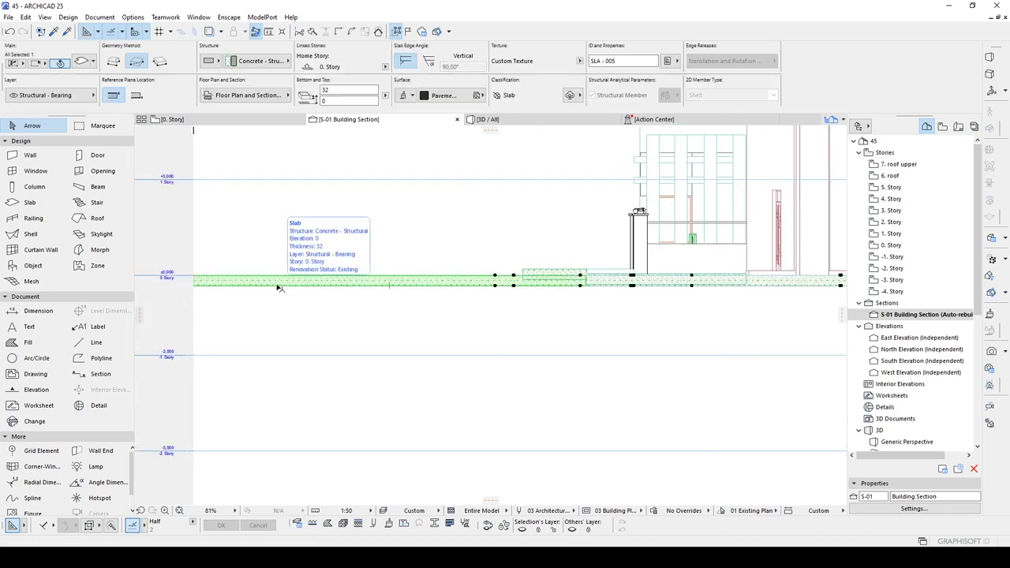
pyautogui.moveTo(615, 299); pyautogui.dragTo(447, 318, button='middle')
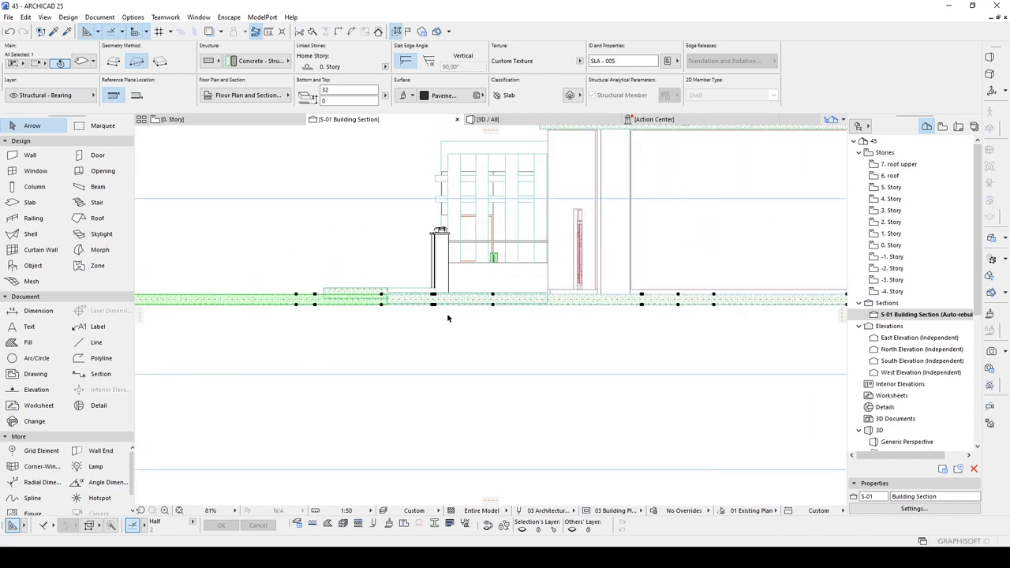
pyautogui.scroll(4, 388, 296)
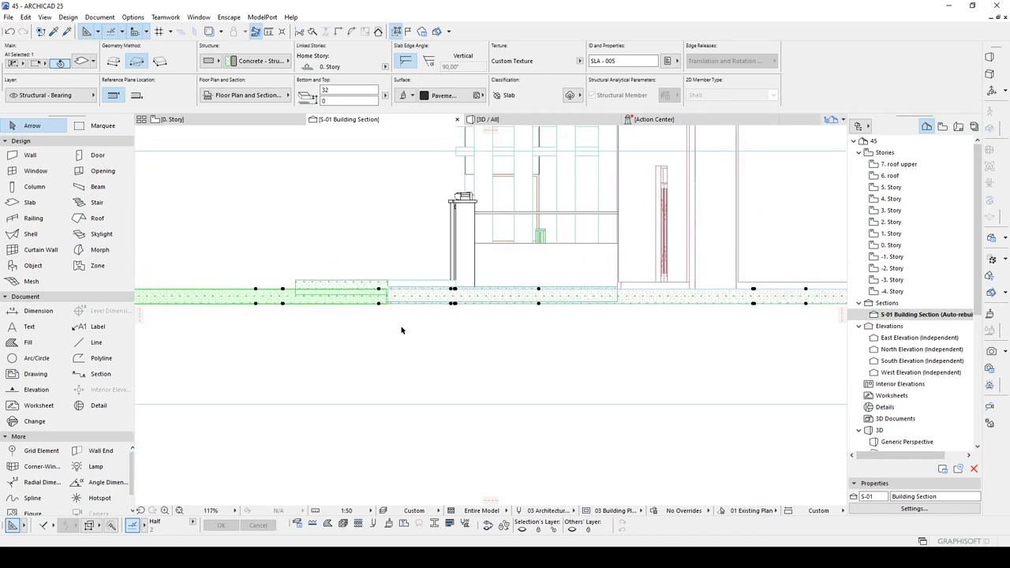
pyautogui.click(345, 257)
pyautogui.scroll(5, 405, 304)
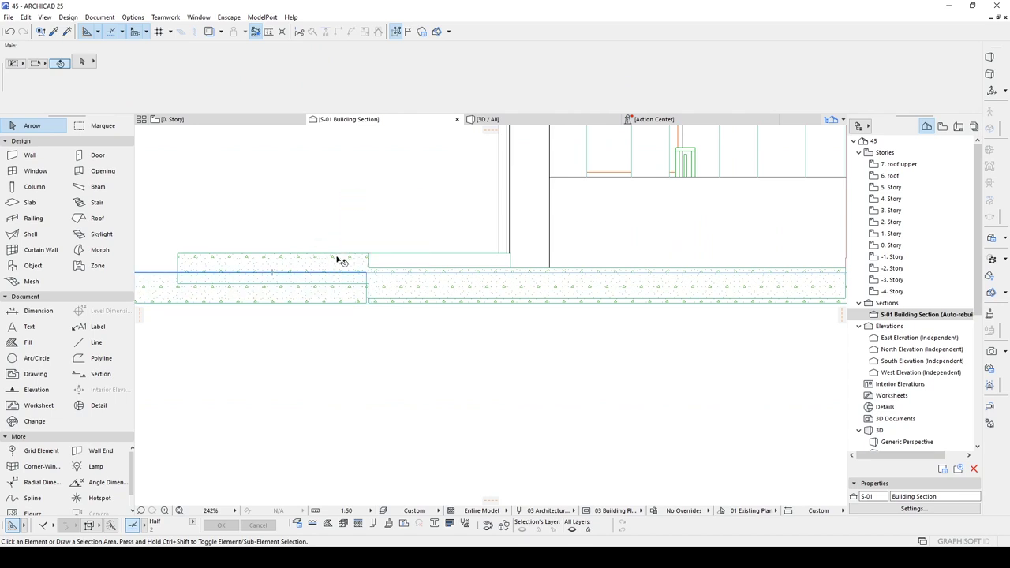
pyautogui.scroll(-5, 341, 262)
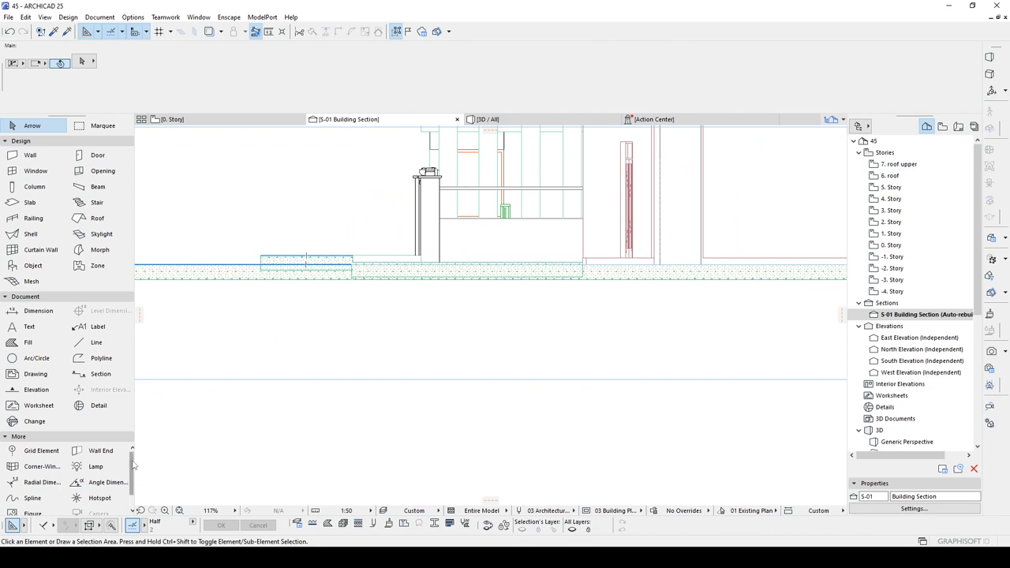
# - Set up the Fill tool with the Dot&Dashed fill type and contour pen 7
pyautogui.click(28, 341)
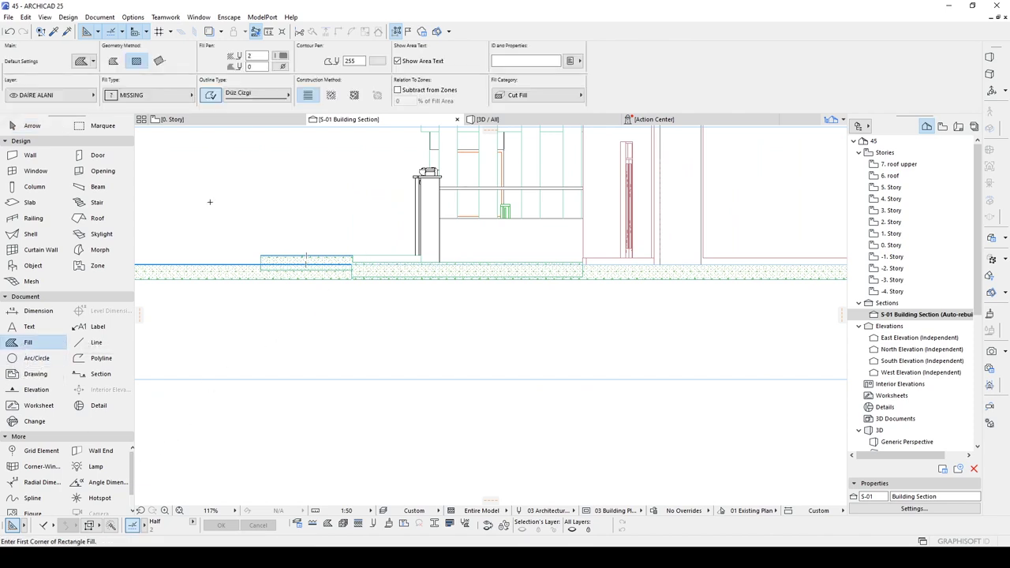
pyautogui.click(161, 95)
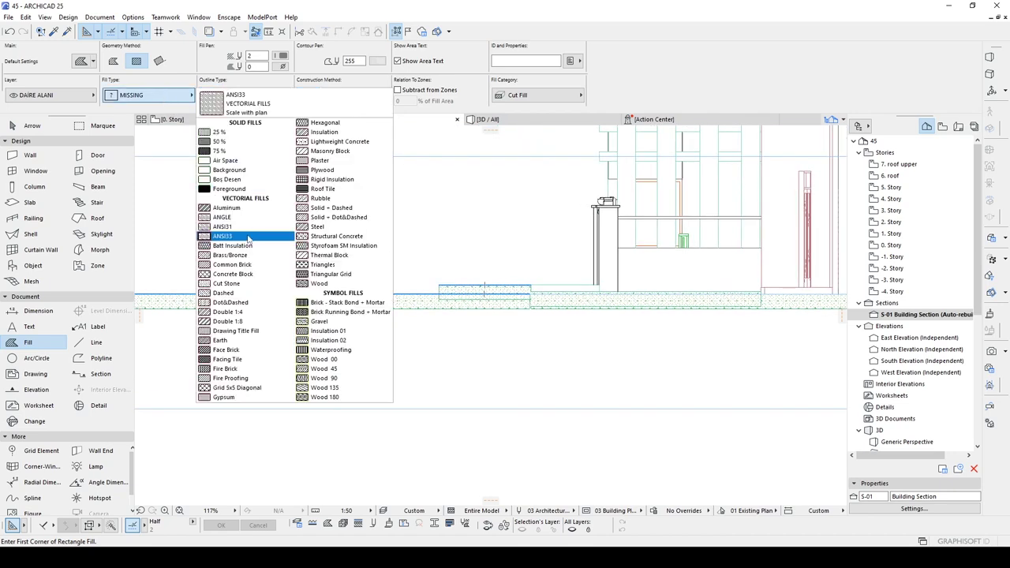
pyautogui.click(226, 305)
pyautogui.scroll(-5, 284, 293)
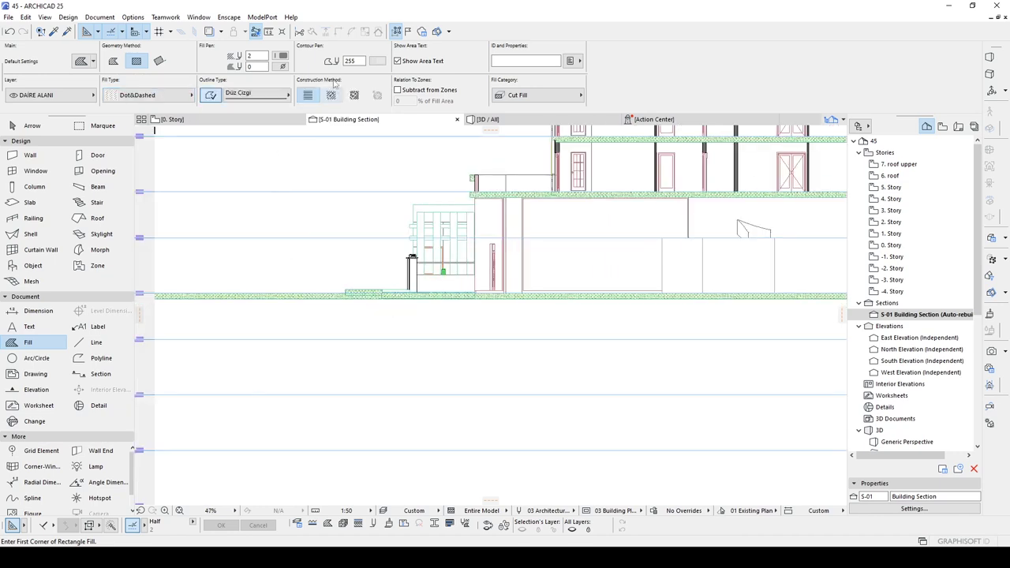
pyautogui.click(377, 61)
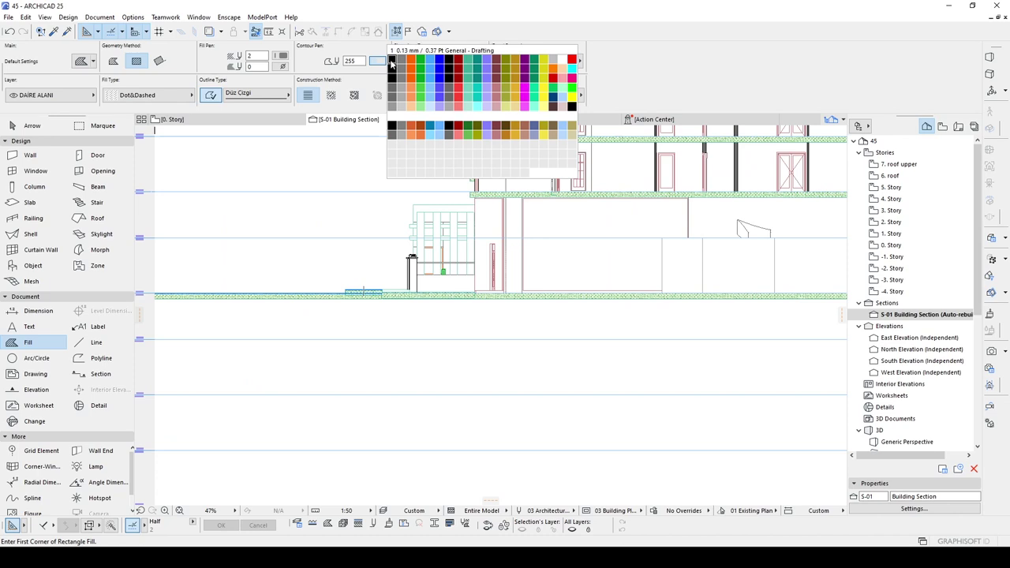
pyautogui.click(448, 62)
# - Draw a rectangular fill about 2200 wide over the ground slab, spanning beneath the building between its outer walls
pyautogui.moveTo(311, 317); pyautogui.dragTo(529, 336, button='middle')
pyautogui.scroll(4, 490, 326)
pyautogui.click(246, 285)
pyautogui.moveTo(674, 320); pyautogui.dragTo(290, 334, button='middle')
pyautogui.scroll(-5, 397, 312)
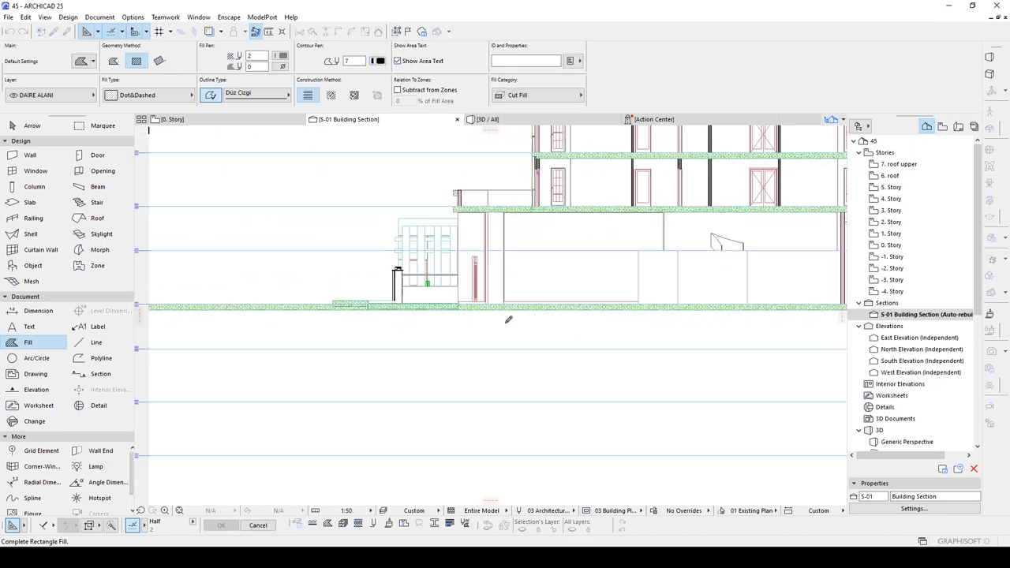
pyautogui.scroll(2, 493, 307)
pyautogui.click(424, 297)
pyautogui.scroll(3, 422, 293)
pyautogui.click(421, 287)
pyautogui.scroll(-5, 423, 288)
pyautogui.scroll(-2, 554, 336)
pyautogui.moveTo(669, 354); pyautogui.dragTo(282, 332, button='middle')
pyautogui.moveTo(420, 305); pyautogui.dragTo(562, 350, button='middle')
pyautogui.scroll(3, 560, 341)
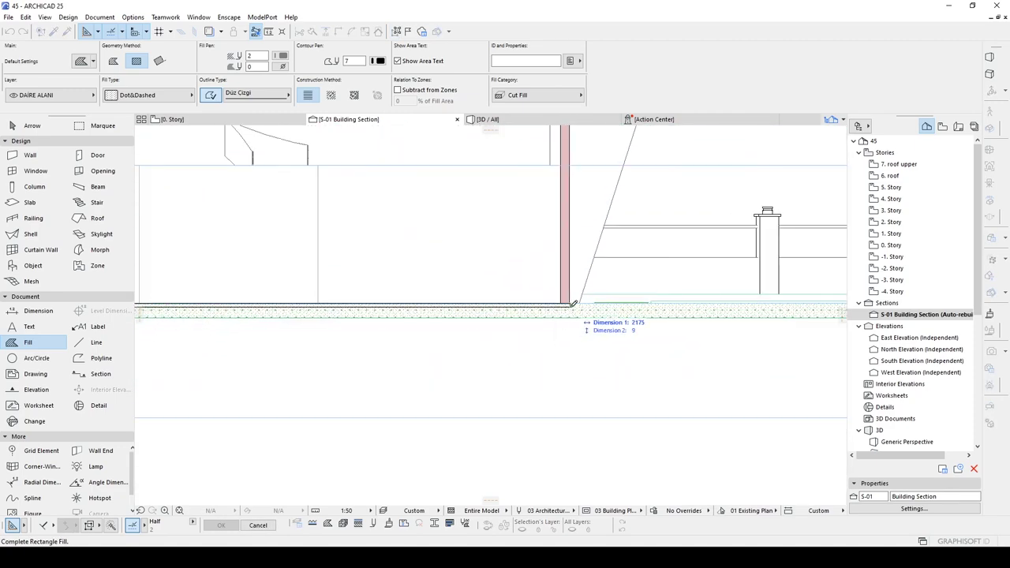
pyautogui.click(582, 374)
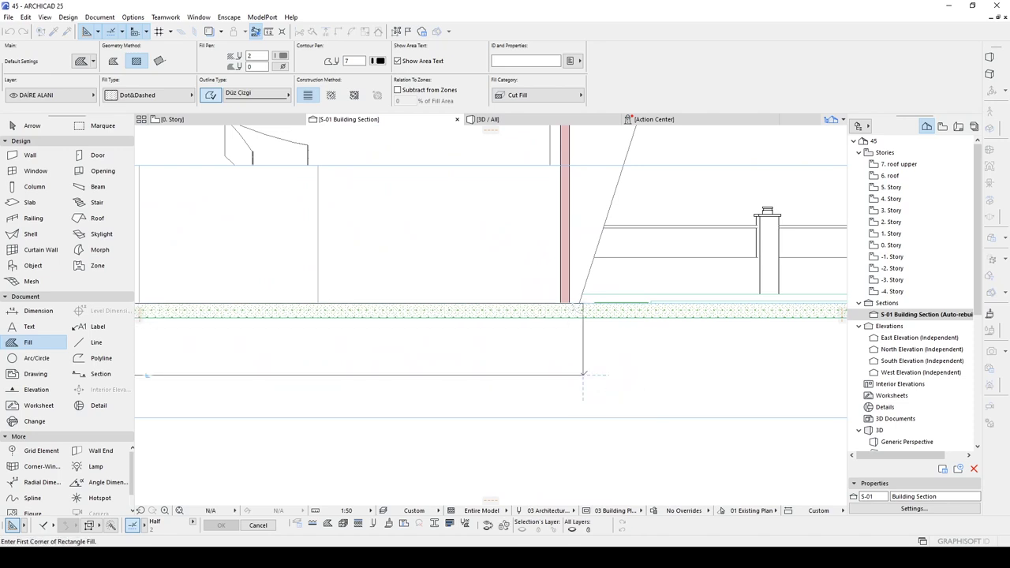
pyautogui.click(582, 374)
# - Select the fill, turn off its area text, and offset its right edge to the outer face of the exterior wall
pyautogui.click(580, 336)
pyautogui.press('Escape')
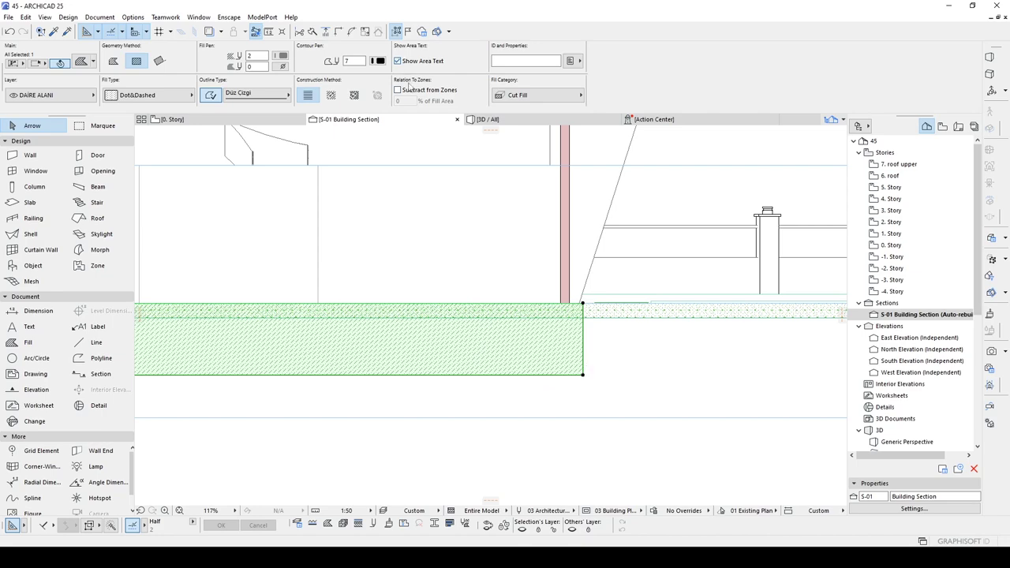
pyautogui.click(582, 345)
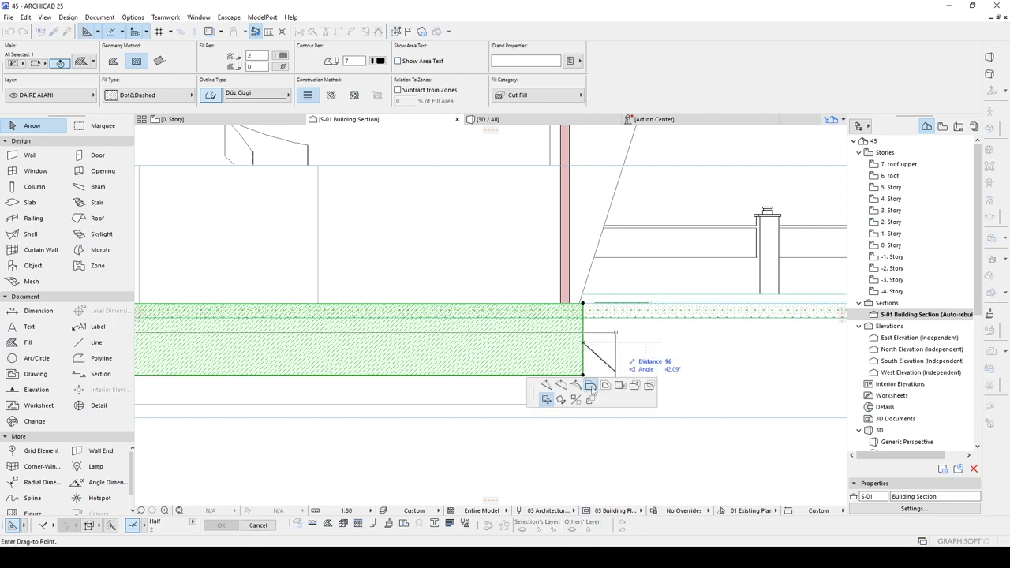
pyautogui.click(590, 386)
pyautogui.scroll(3, 572, 317)
pyautogui.scroll(-3, 552, 307)
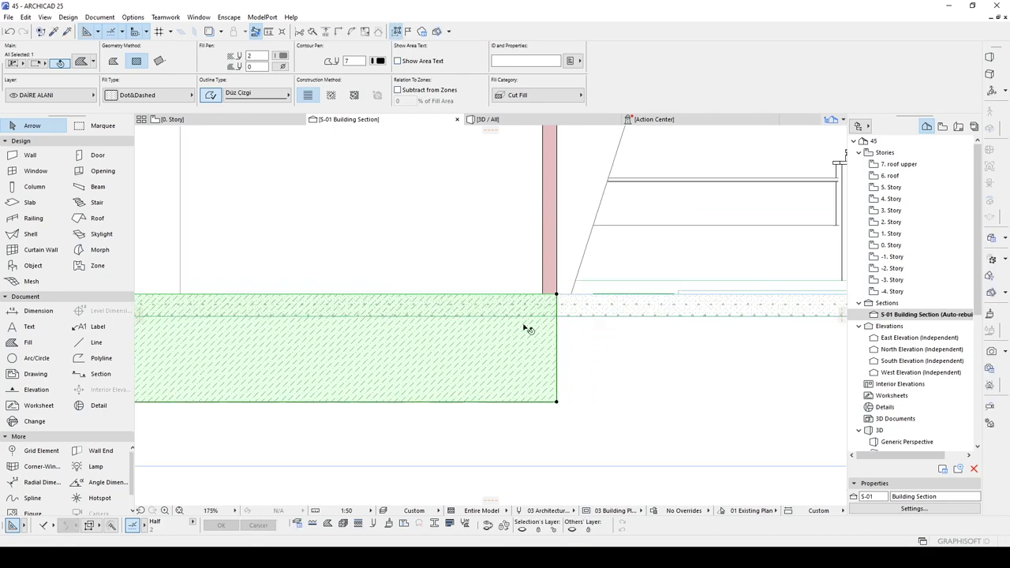
# - Offset the fill's bottom edge to a distance of 60 from its top edge
pyautogui.click(486, 370)
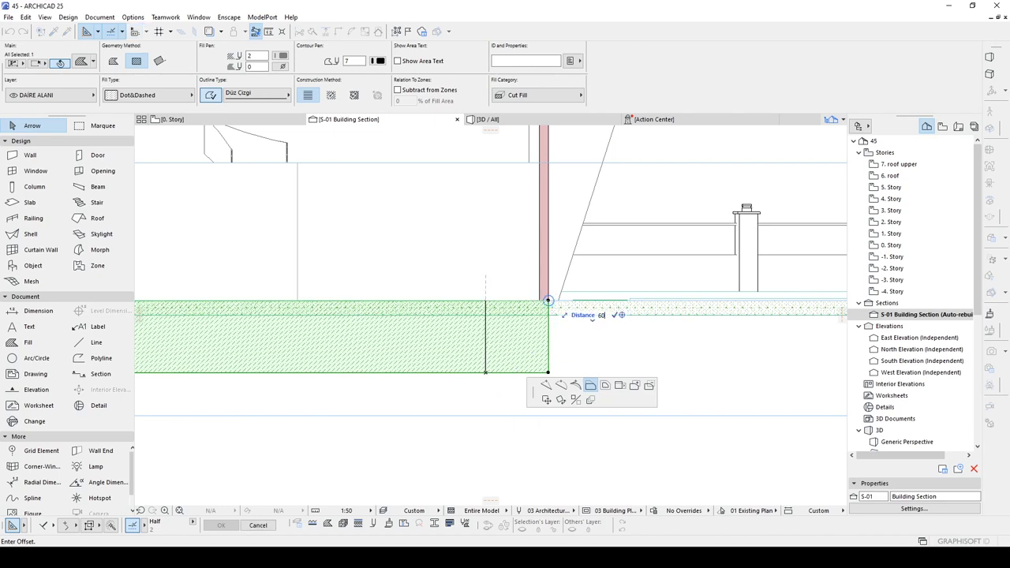
pyautogui.press('Return')
pyautogui.scroll(-3, 583, 354)
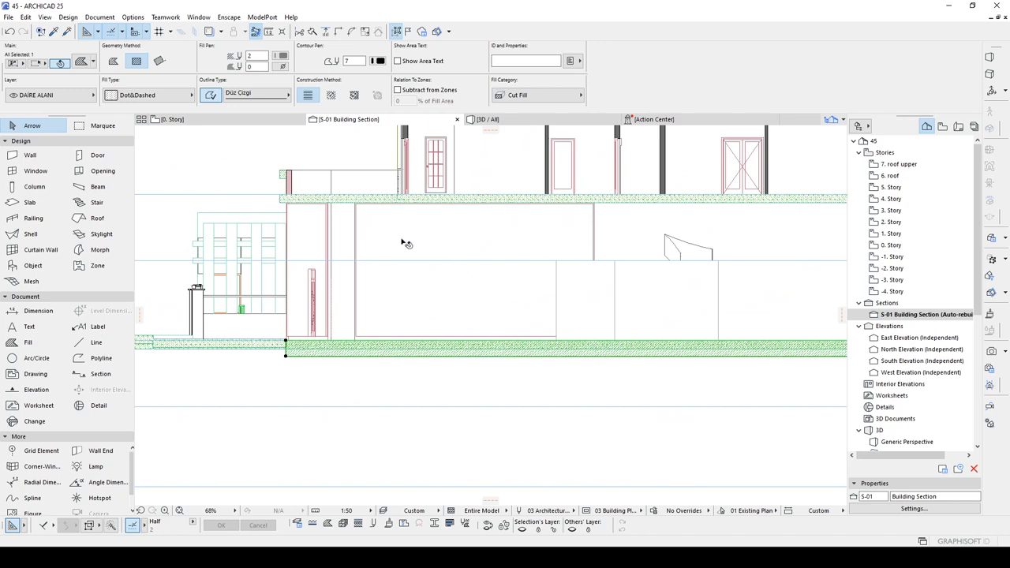
# - Set the fill's background pen to the window background colour to cover the slab hatch, and deselect the fill
pyautogui.click(282, 67)
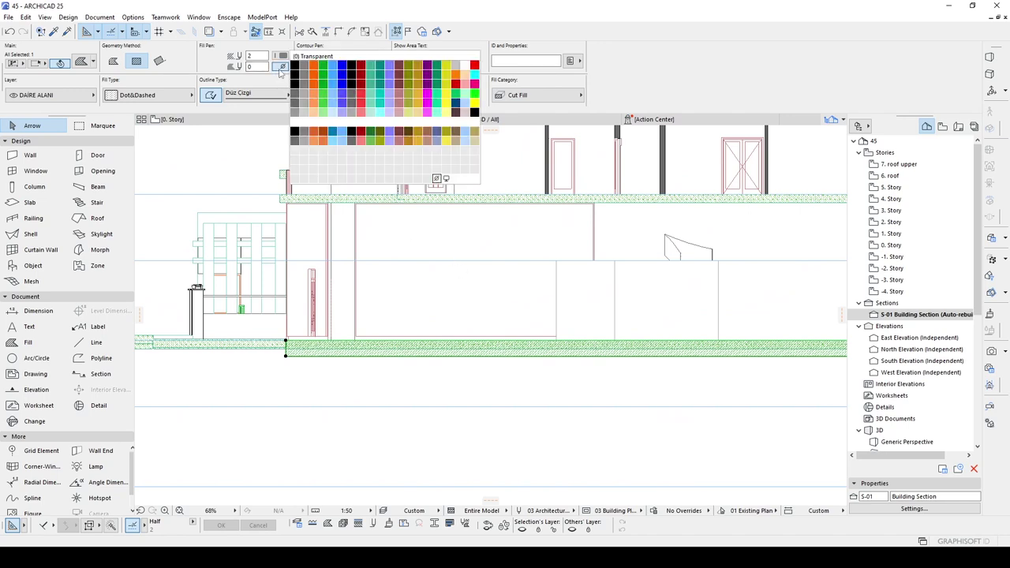
pyautogui.click(446, 181)
pyautogui.click(392, 386)
pyautogui.scroll(-3, 392, 385)
pyautogui.scroll(2, 650, 379)
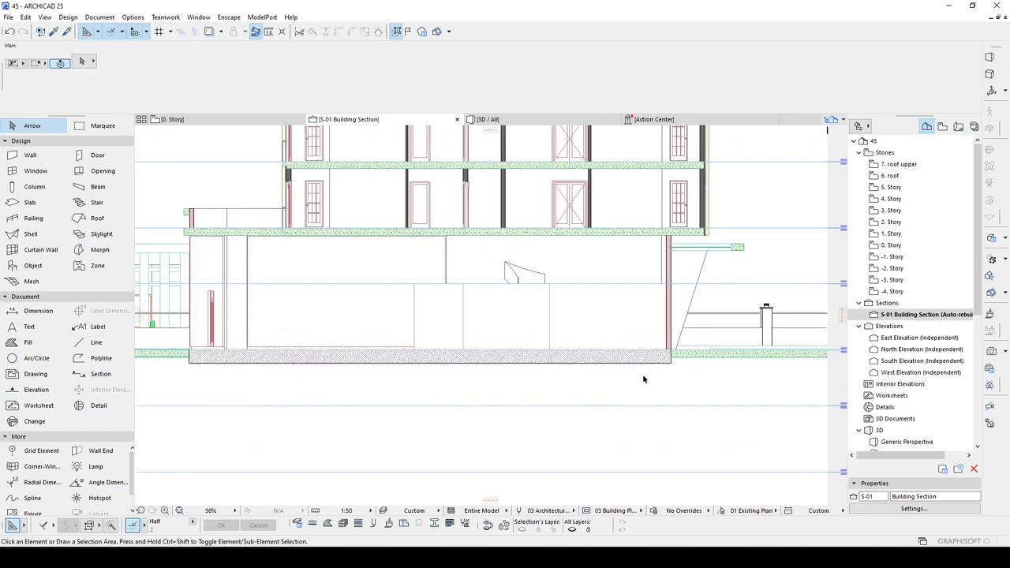
pyautogui.moveTo(313, 372); pyautogui.dragTo(455, 366, button='middle')
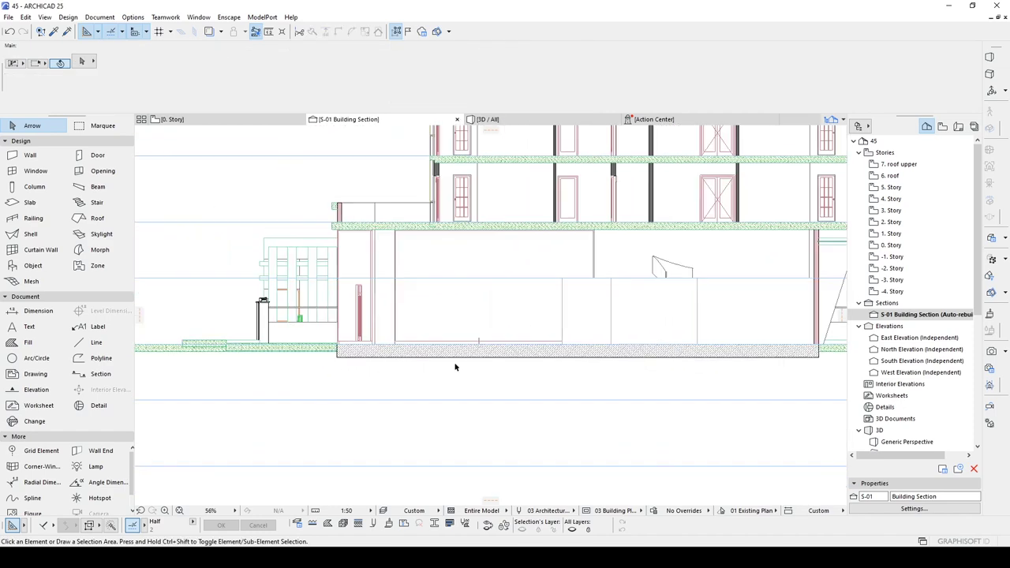
# - Set up a new fill from the existing slab fill's settings, with the Earth fill type and the polygonal geometry method
pyautogui.moveTo(364, 360); pyautogui.dragTo(486, 354, button='middle')
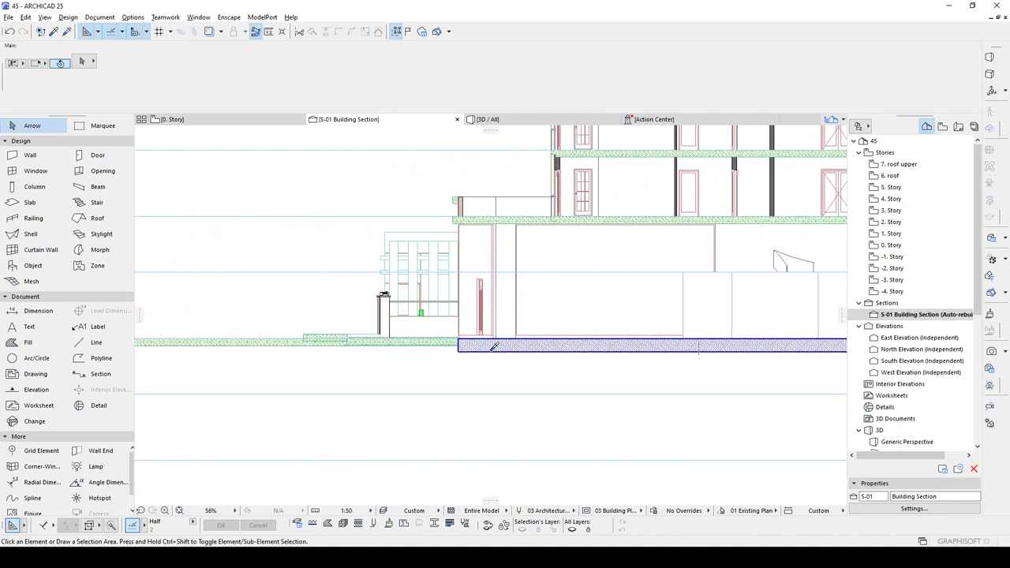
pyautogui.click(493, 345)
pyautogui.click(28, 342)
pyautogui.moveTo(216, 206); pyautogui.dragTo(318, 203, button='middle')
pyautogui.click(147, 95)
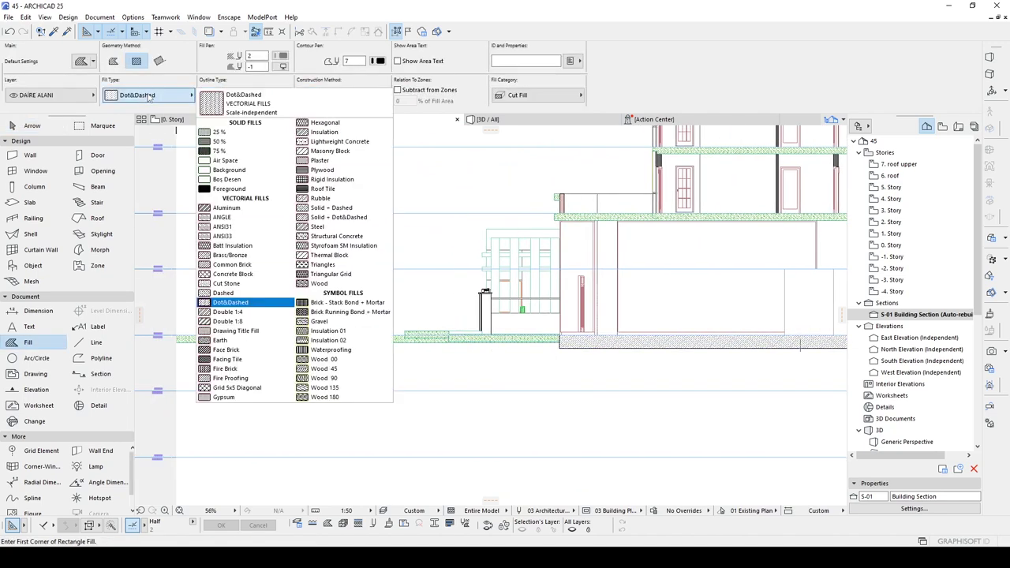
pyautogui.click(246, 340)
pyautogui.moveTo(255, 305); pyautogui.dragTo(355, 270, button='middle')
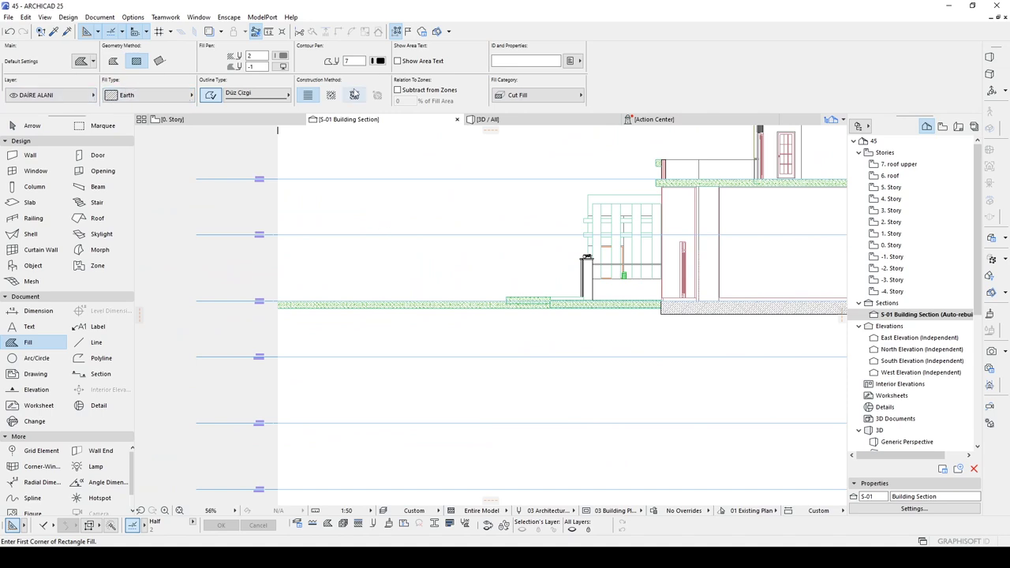
pyautogui.click(113, 61)
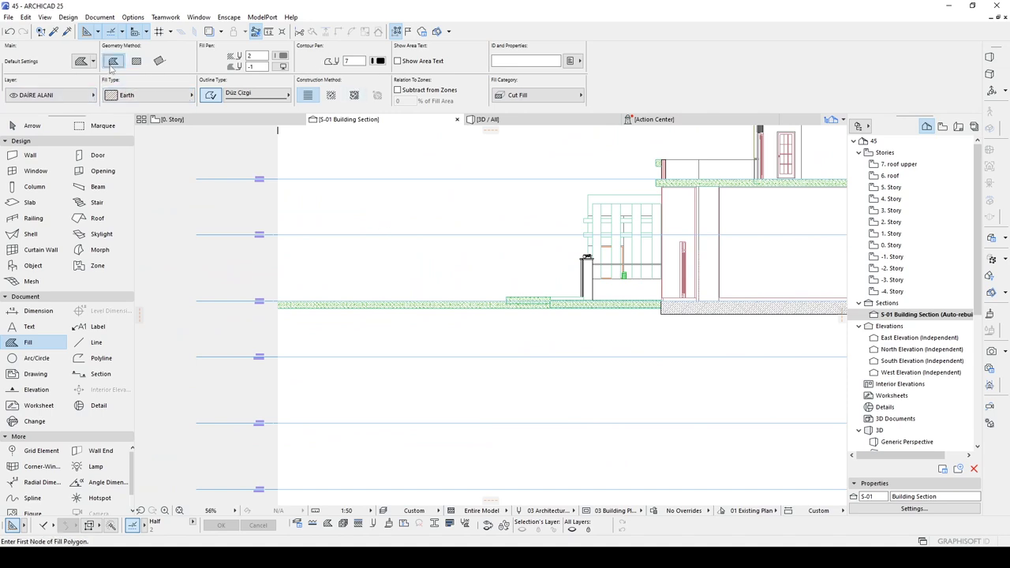
# - Start the Earth fill at the slab's left upper corner, outlining along ground level, down at the section's left end and across to its right end
pyautogui.scroll(4, 635, 335)
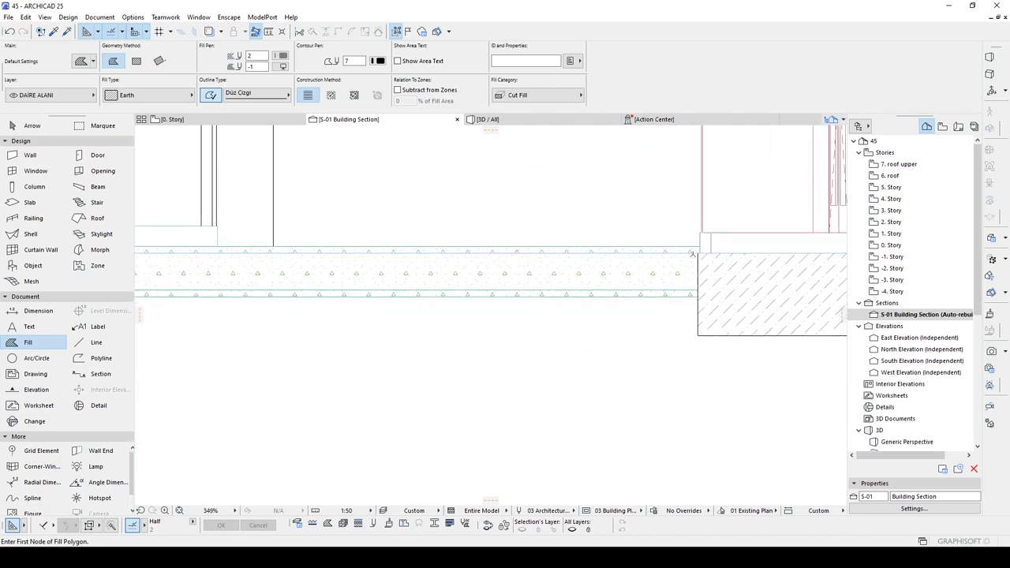
pyautogui.click(684, 264)
pyautogui.click(211, 268)
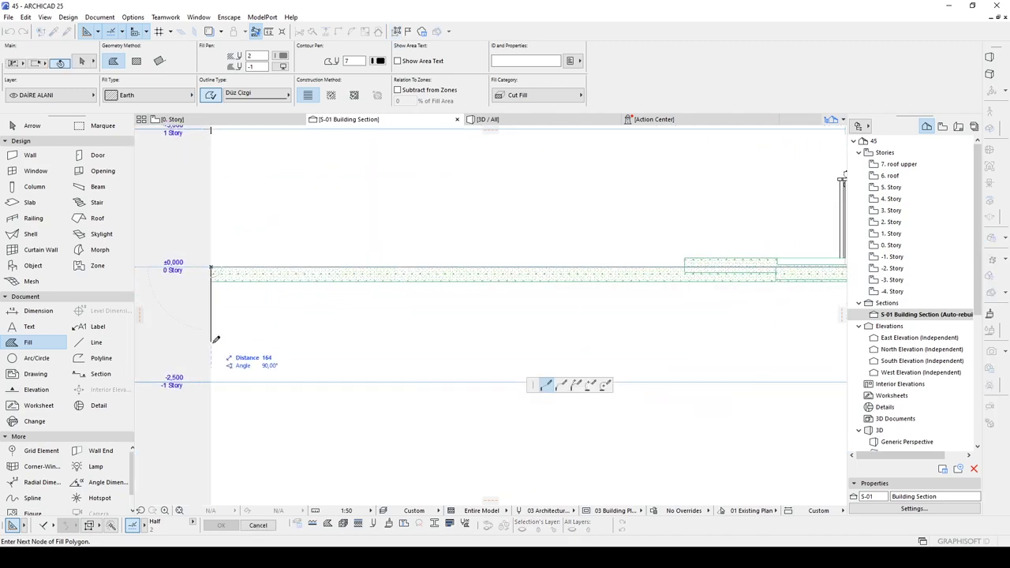
pyautogui.click(210, 354)
pyautogui.scroll(-4, 210, 355)
pyautogui.moveTo(760, 307); pyautogui.dragTo(293, 253, button='middle')
pyautogui.click(774, 299)
pyautogui.scroll(3, 777, 294)
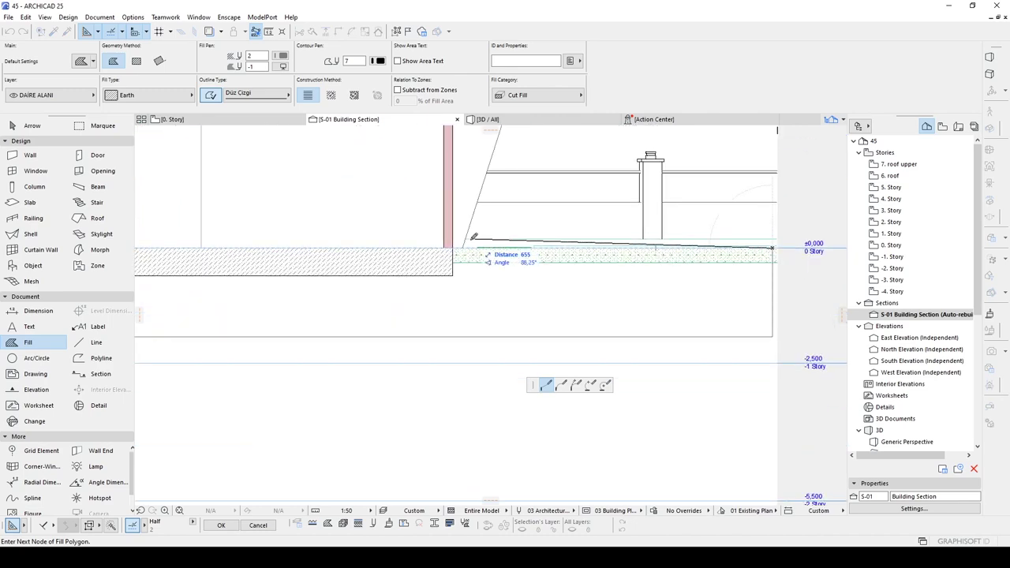
# - Complete the Earth fill outline along ground level to the exterior wall, under the building's slab, and back to the starting corner
pyautogui.click(448, 250)
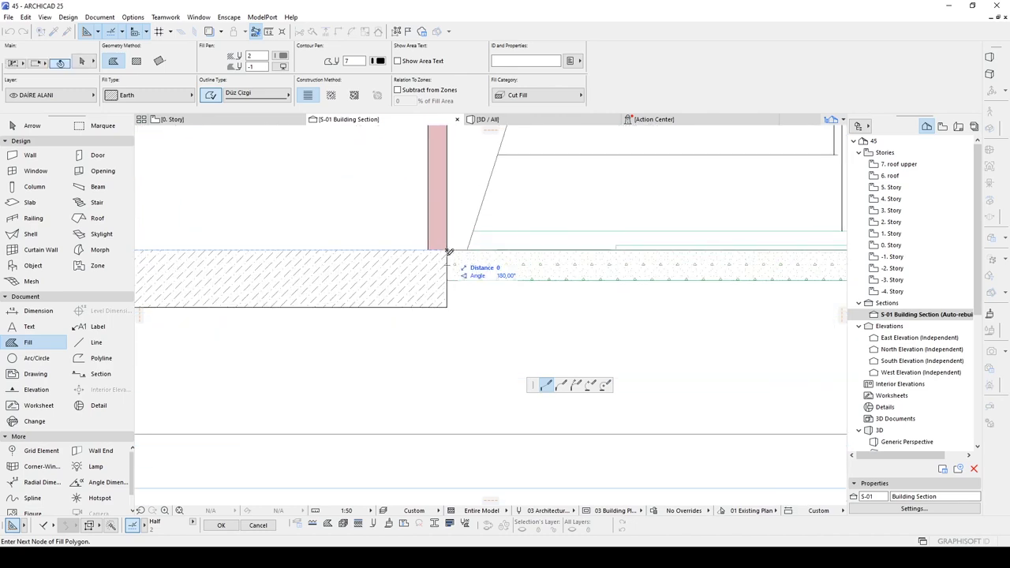
pyautogui.click(447, 306)
pyautogui.scroll(-4, 447, 306)
pyautogui.moveTo(334, 312); pyautogui.dragTo(828, 311, button='middle')
pyautogui.scroll(2, 421, 308)
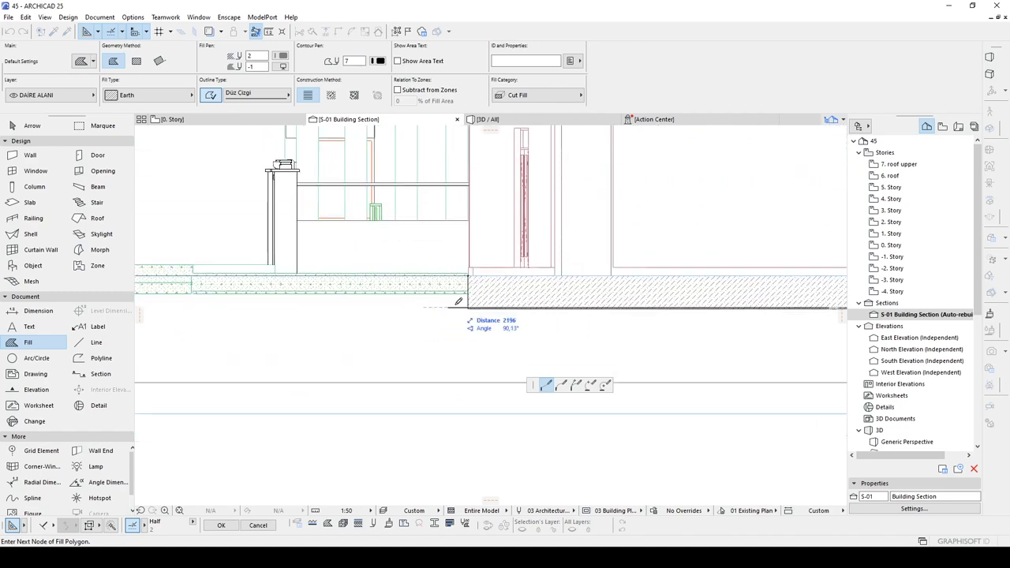
pyautogui.scroll(3, 471, 302)
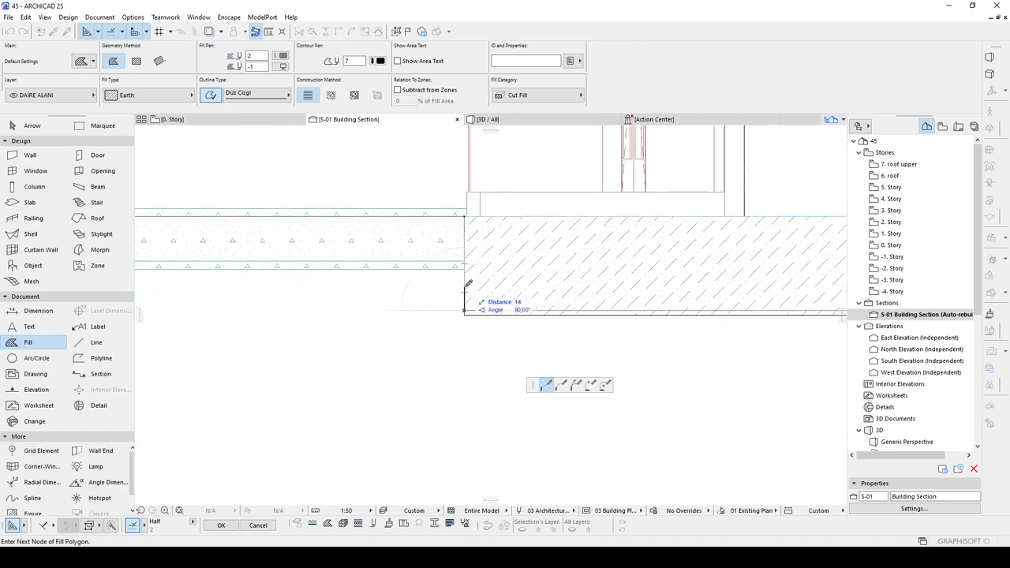
pyautogui.click(464, 314)
pyautogui.click(463, 217)
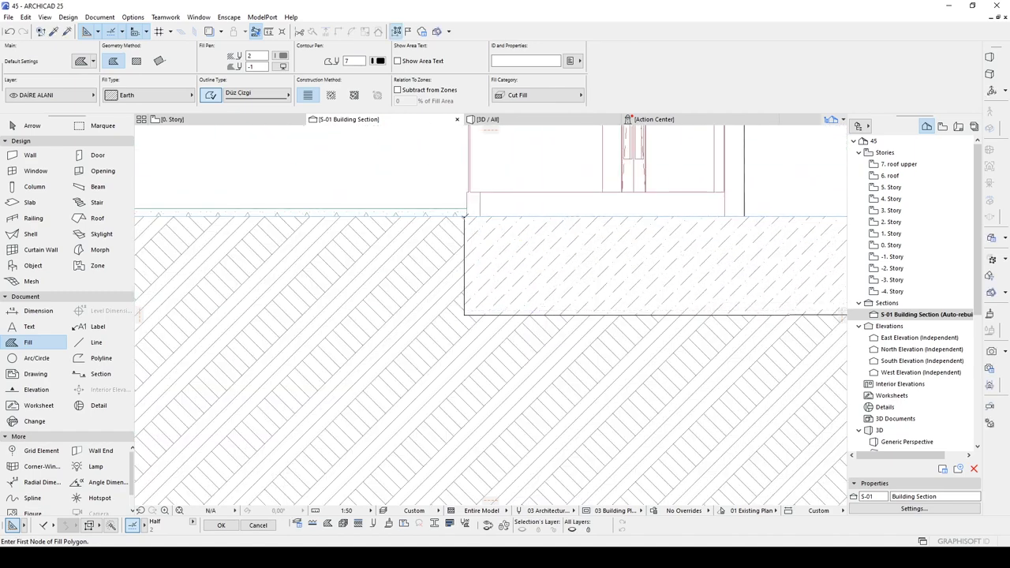
pyautogui.scroll(-3, 453, 232)
pyautogui.scroll(-5, 452, 251)
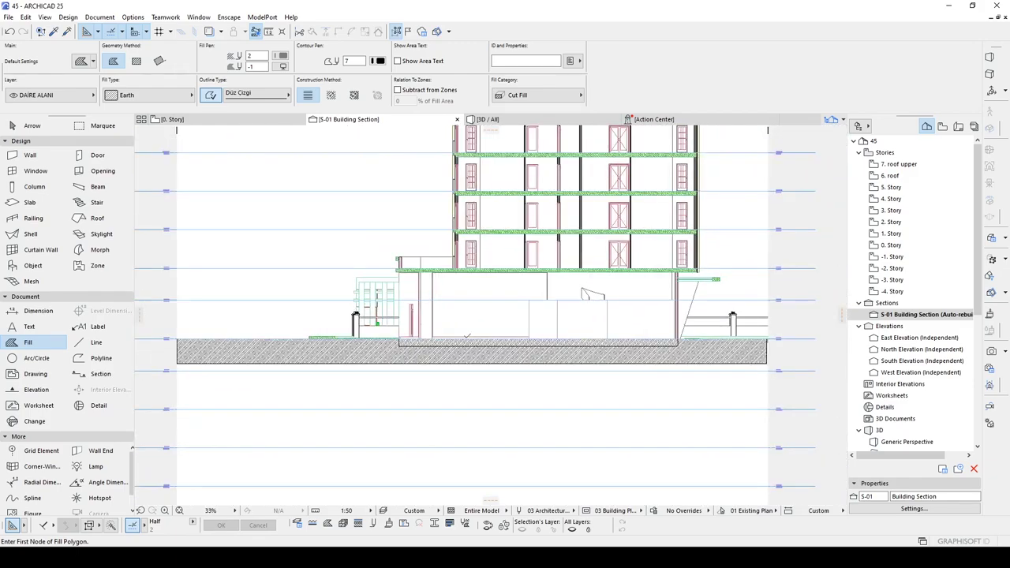
pyautogui.press('Escape')
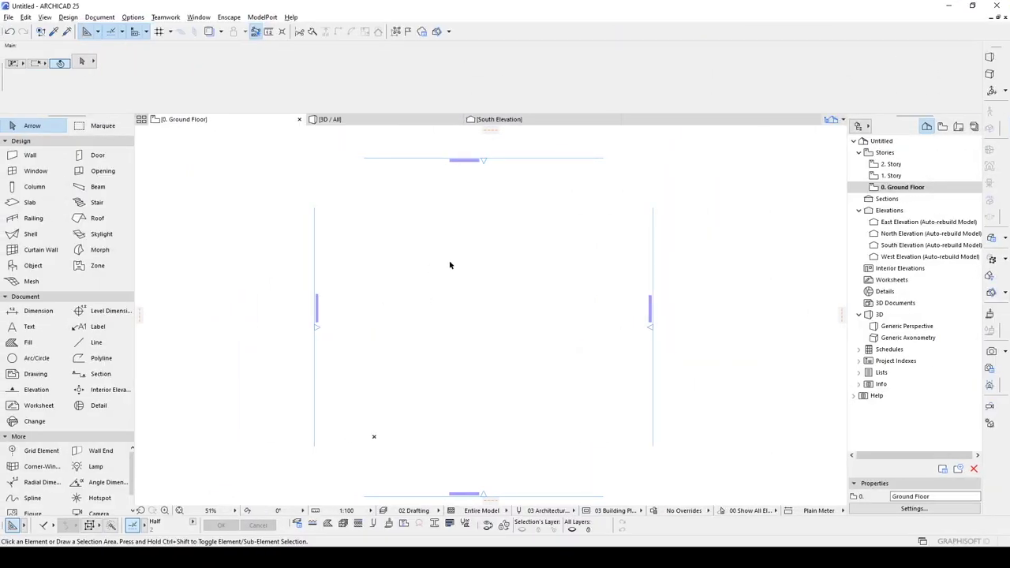
# - Draw two connected walls in an L shape on the ground floor plan, with the reference line at Core Outside
pyautogui.click(30, 154)
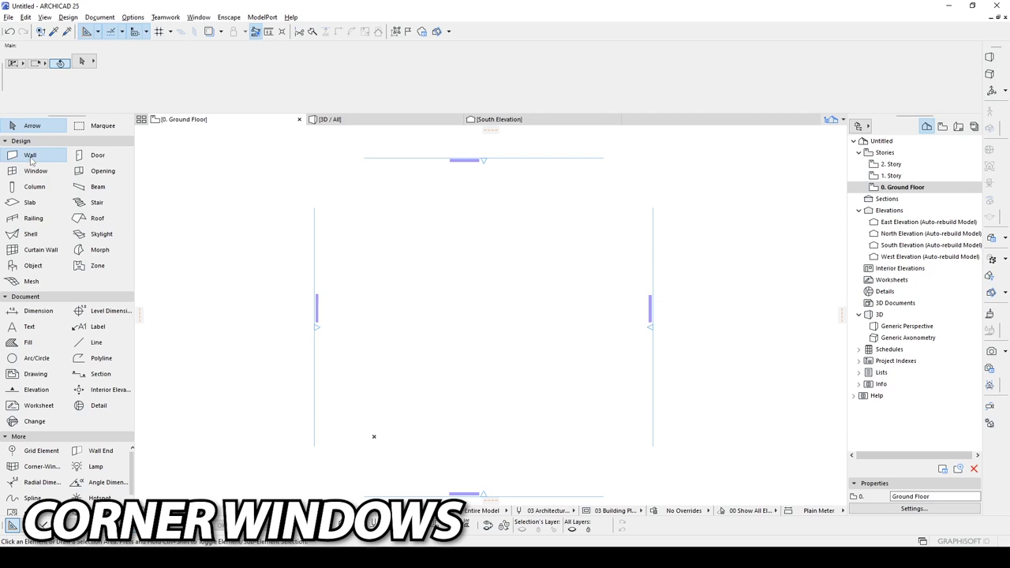
pyautogui.scroll(4, 461, 340)
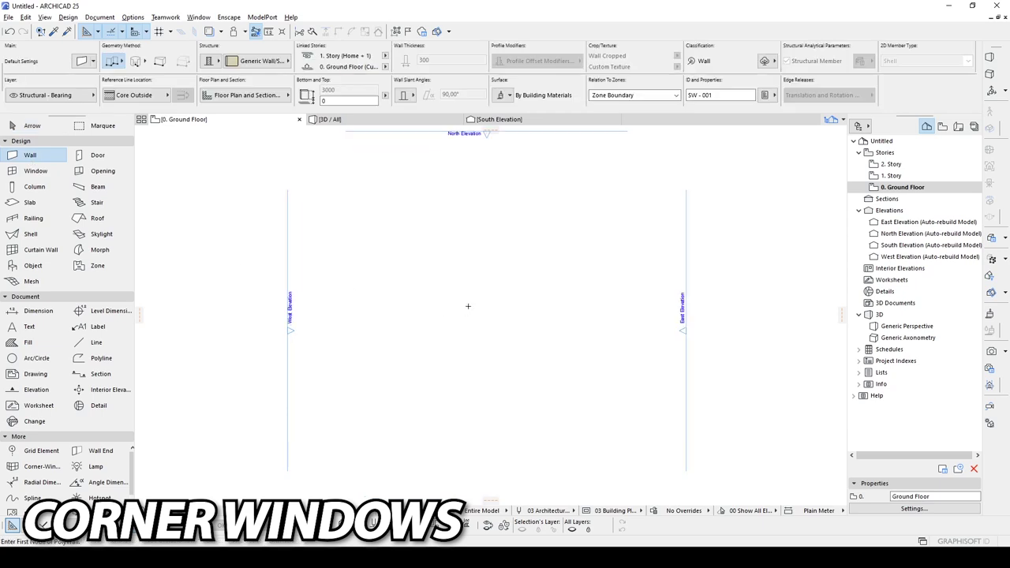
pyautogui.click(475, 349)
pyautogui.doubleClick(477, 394)
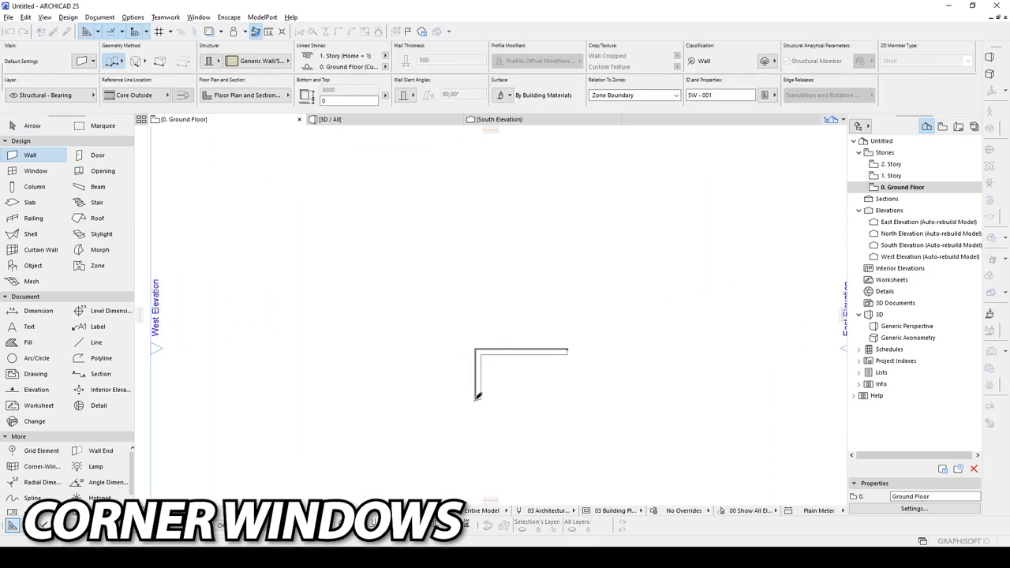
pyautogui.scroll(3, 489, 378)
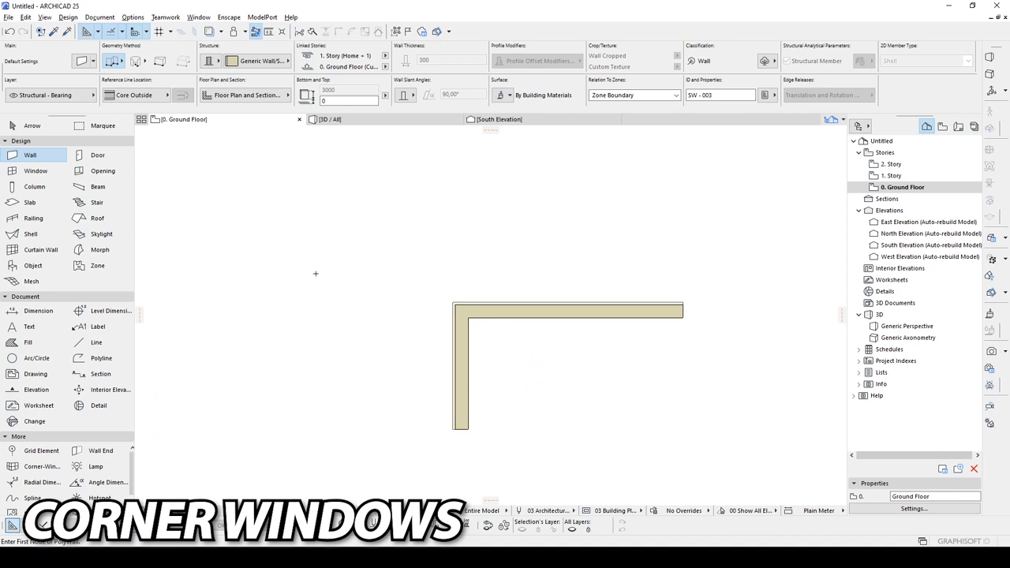
# - Place one 900 x 1500 window in each wall near their shared corner, with a sill height of 1000
pyautogui.click(35, 171)
pyautogui.scroll(2, 492, 351)
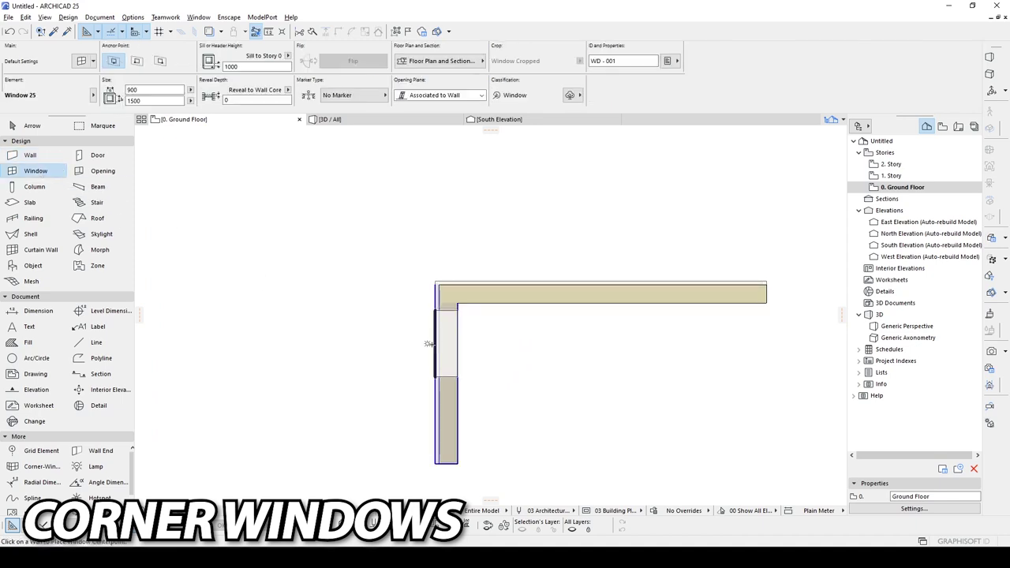
pyautogui.click(428, 341)
pyautogui.click(502, 281)
pyautogui.press('Escape')
# - Enable Custom Corner 1 with the Frame connection type for both windows, and deselect them
pyautogui.click(471, 284)
pyautogui.keyDown('shift'); pyautogui.click(438, 316); pyautogui.keyUp('shift')
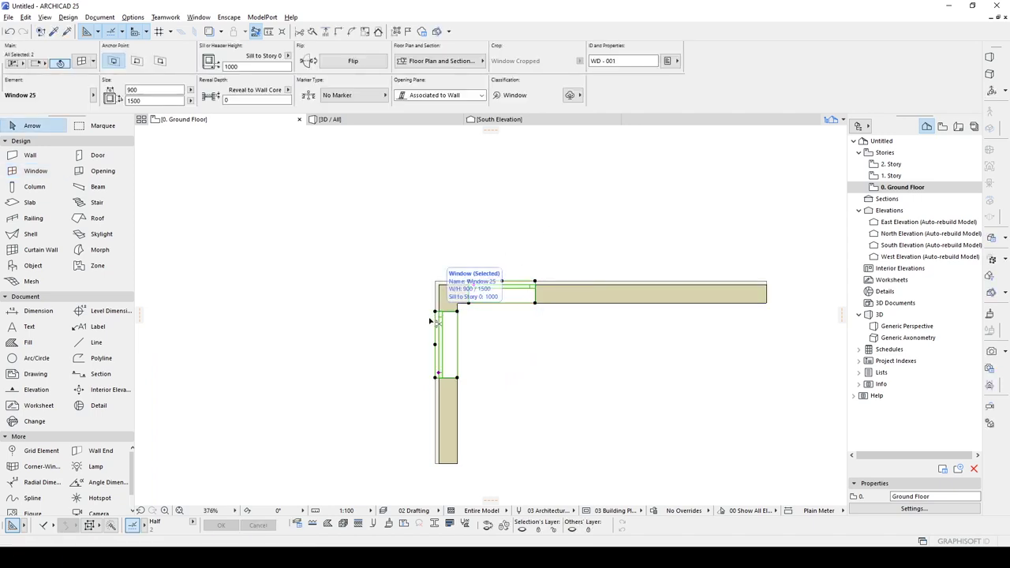
pyautogui.hotkey('ctrl', 't')
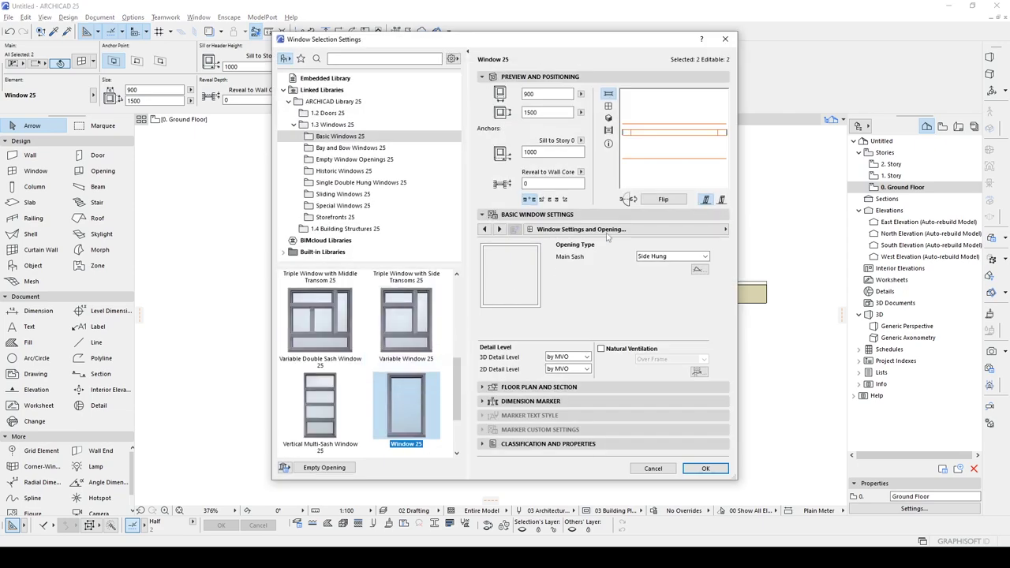
pyautogui.click(607, 230)
pyautogui.scroll(-1, 777, 392)
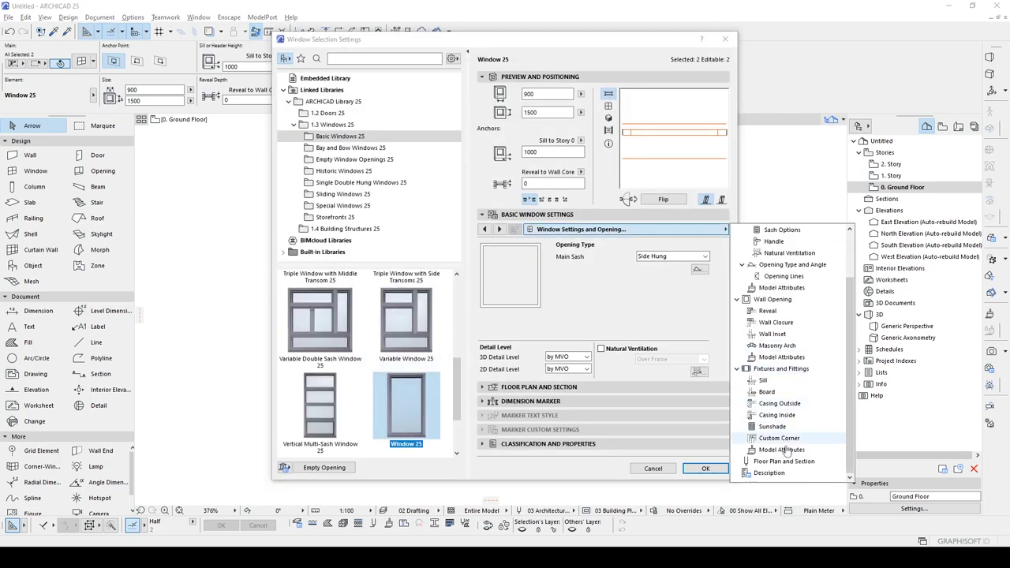
pyautogui.click(777, 439)
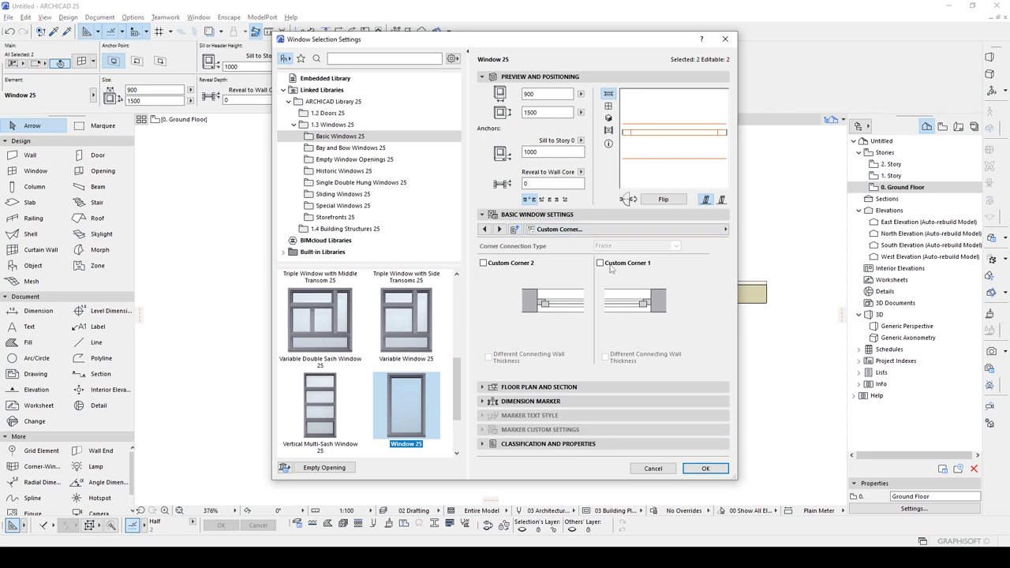
pyautogui.click(609, 266)
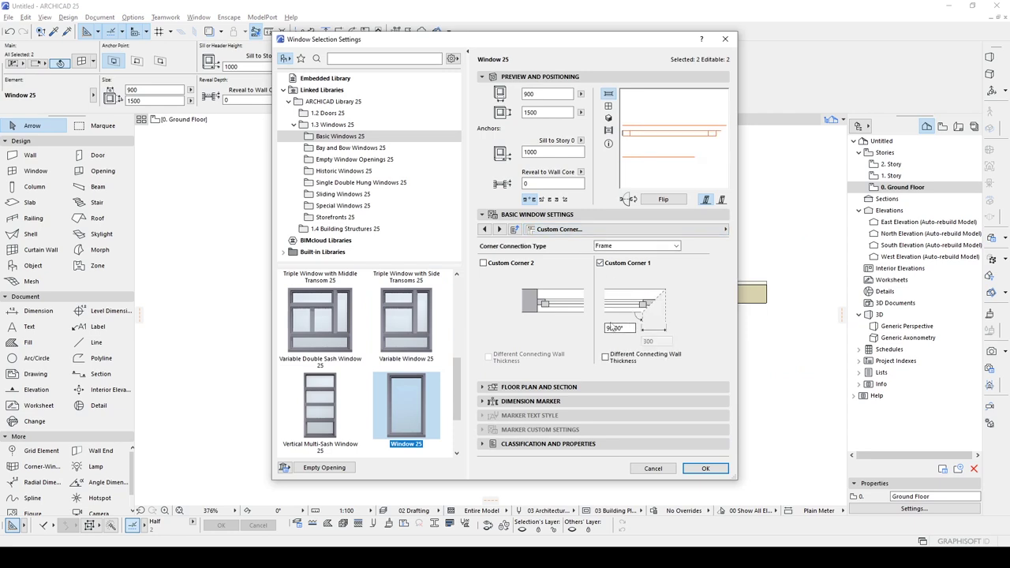
pyautogui.click(705, 468)
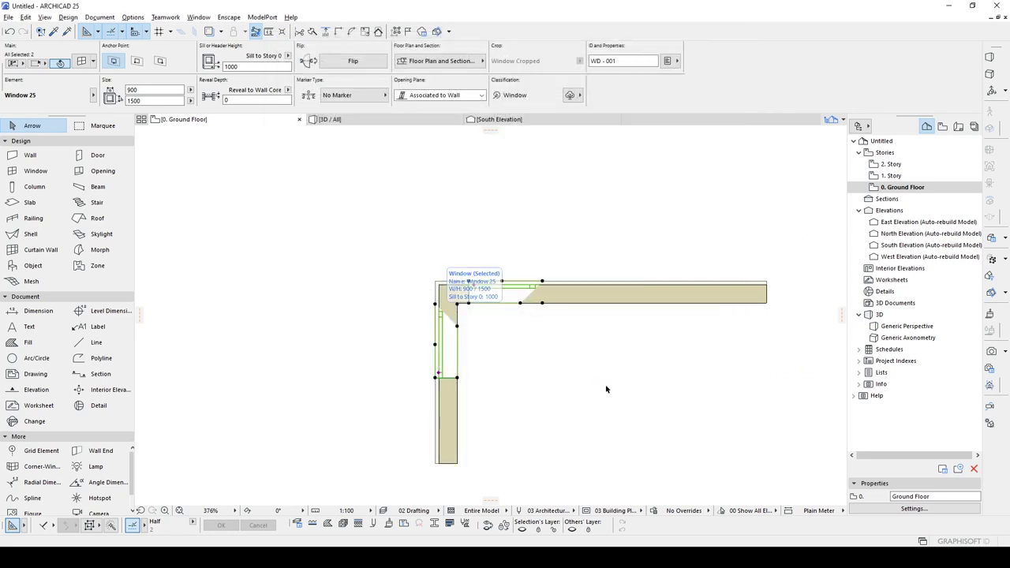
pyautogui.click(604, 388)
# - Reverse the window in the horizontal wall so its mitred end faces the corner, and move it to the outer wall corner
pyautogui.click(481, 302)
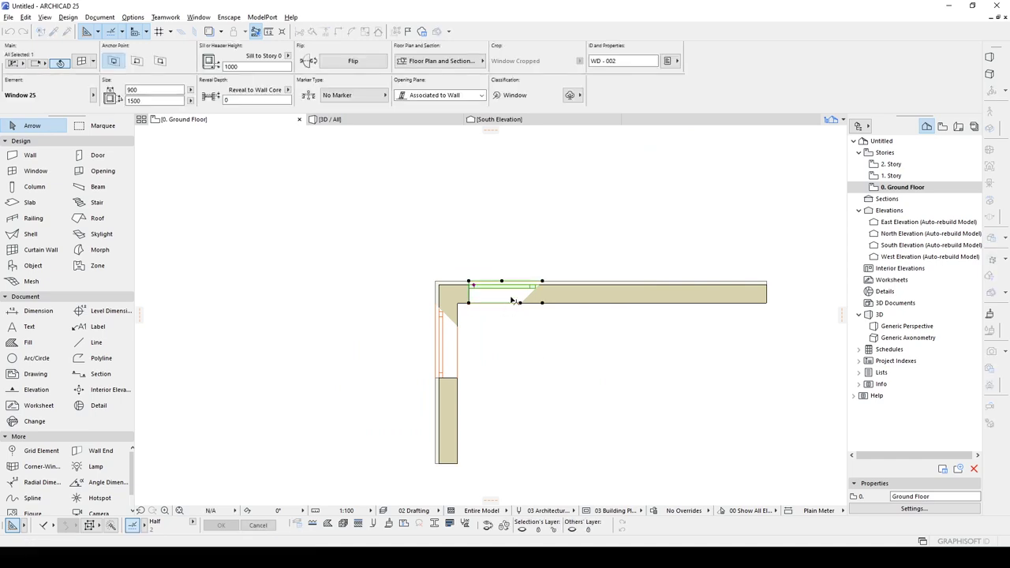
pyautogui.scroll(3, 482, 309)
pyautogui.hotkey('ctrl', 'd')
pyautogui.click(453, 273)
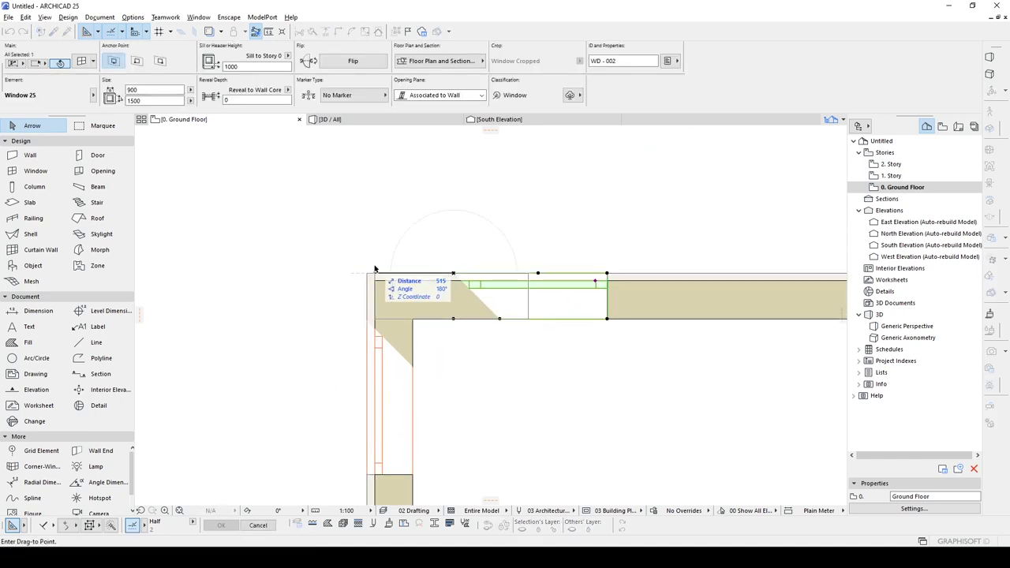
pyautogui.click(367, 273)
pyautogui.click(367, 320)
pyautogui.press('Escape')
pyautogui.press('Escape')
# - Move the vertical wall's window up to the outer wall corner to meet the other window
pyautogui.click(412, 367)
pyautogui.hotkey('ctrl', 'd')
pyautogui.click(367, 321)
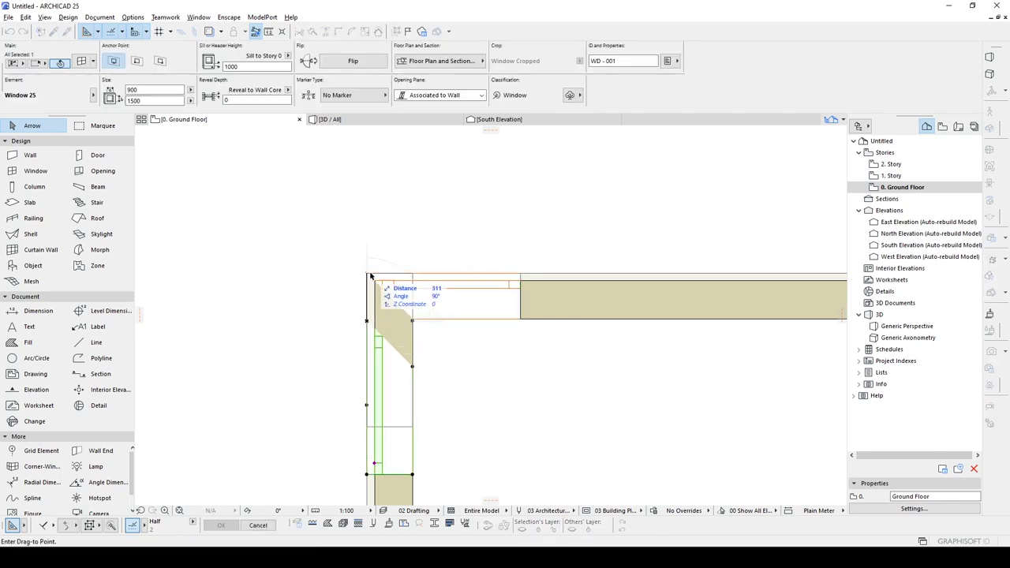
pyautogui.click(367, 273)
pyautogui.press('Escape')
# - Inspect the joined corner window in the 3D view and return to the ground floor plan
pyautogui.click(344, 121)
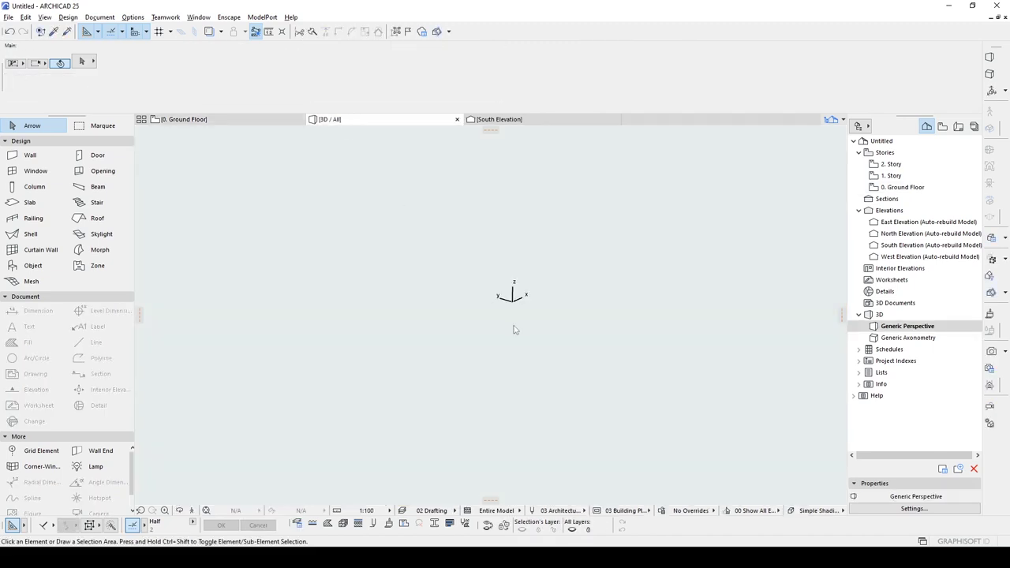
pyautogui.scroll(8, 594, 276)
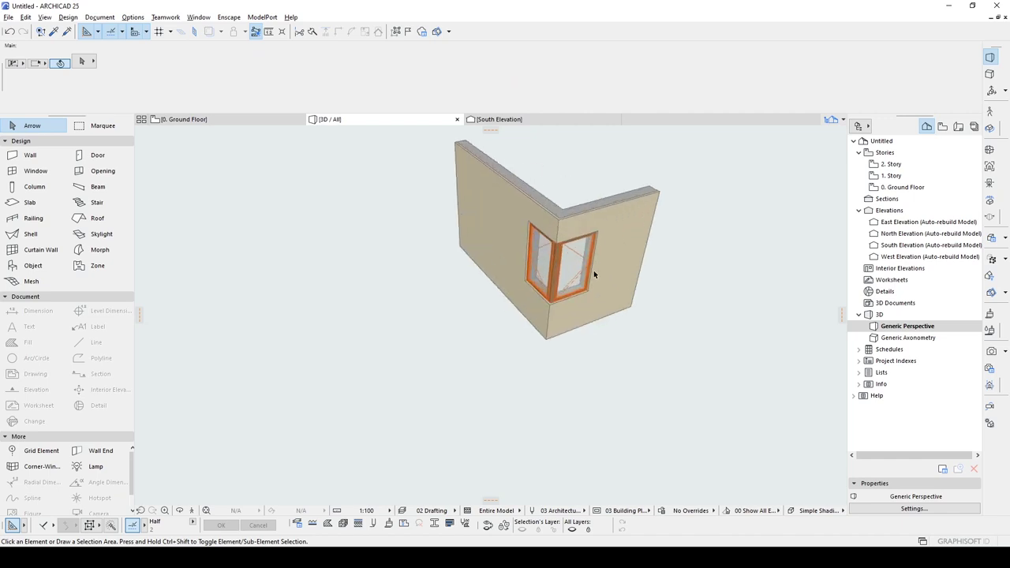
pyautogui.scroll(-8, 533, 218)
pyautogui.click(187, 120)
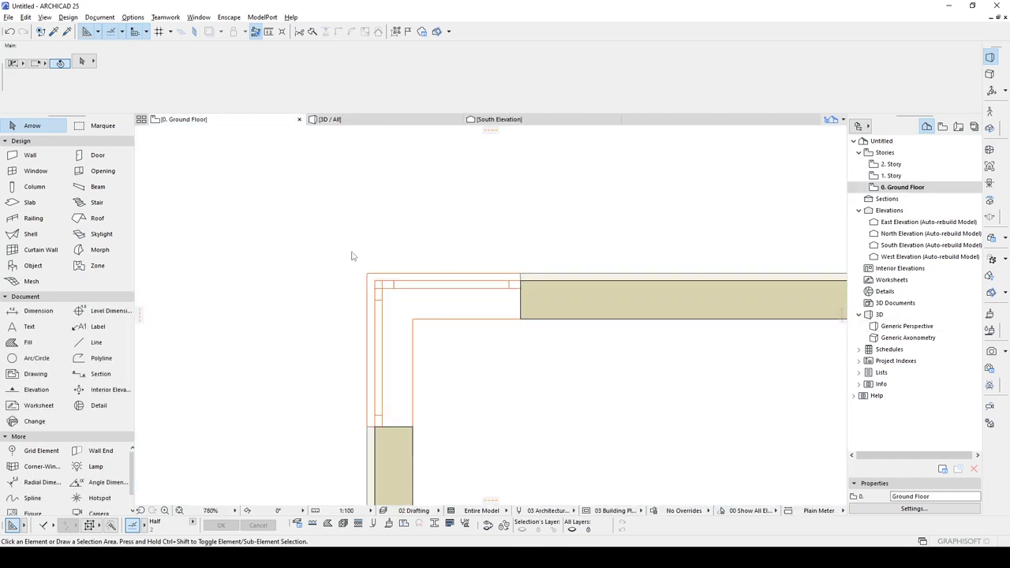
# - Place a copy of the two walls with their corner windows to the right of the originals
pyautogui.scroll(-10, 383, 271)
pyautogui.moveTo(438, 354); pyautogui.dragTo(317, 261)
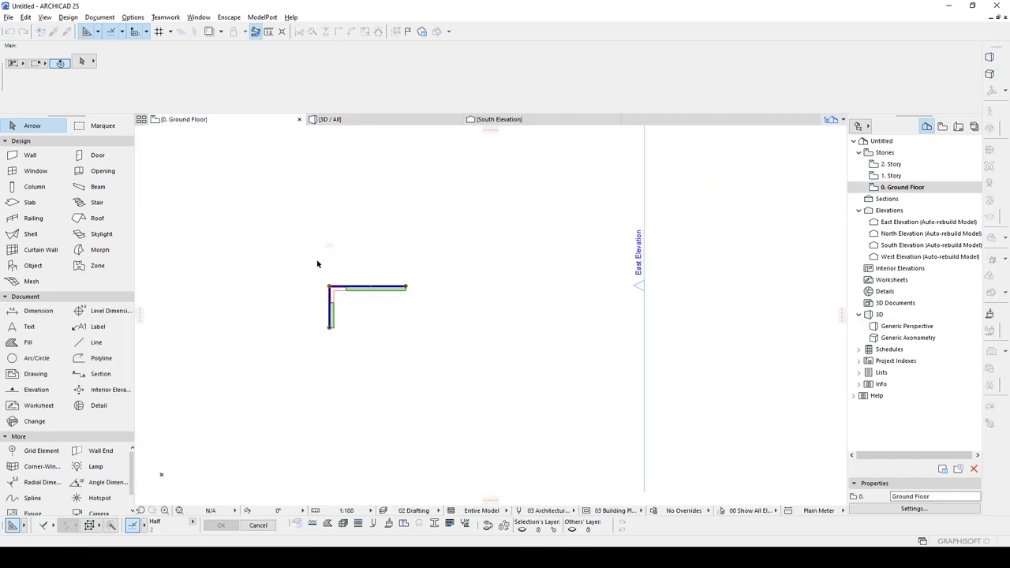
pyautogui.hotkey('ctrl', 'shift', 'd')
pyautogui.click(343, 257)
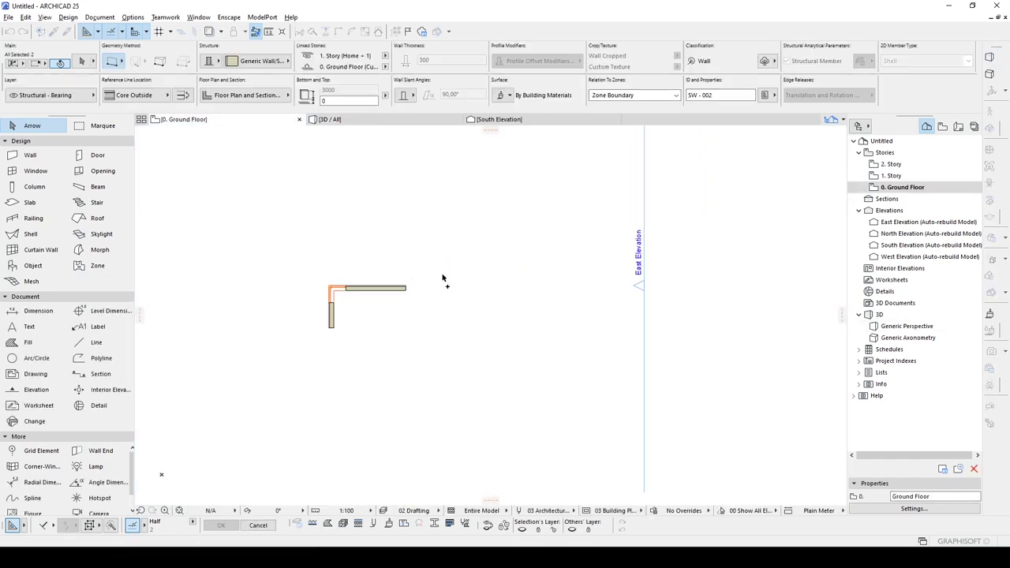
pyautogui.click(448, 273)
pyautogui.scroll(5, 451, 285)
# - Delete both windows from the copied walls
pyautogui.click(468, 286)
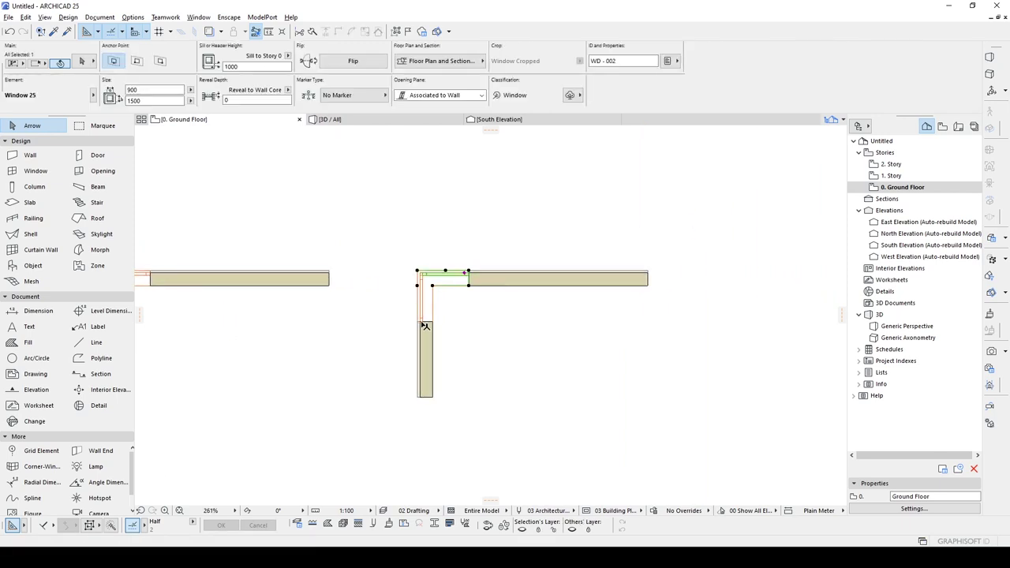
pyautogui.keyDown('shift'); pyautogui.click(432, 322); pyautogui.keyUp('shift')
pyautogui.press('Delete')
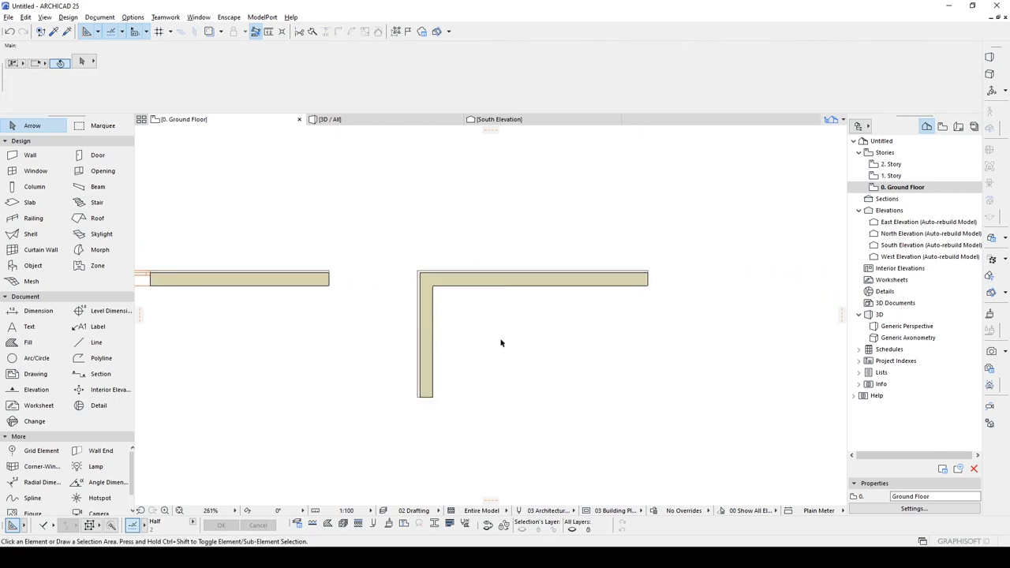
# - Place a 900 x 1500 corner window at the outer corner of the copied walls with the Corner-Window tool
pyautogui.click(33, 469)
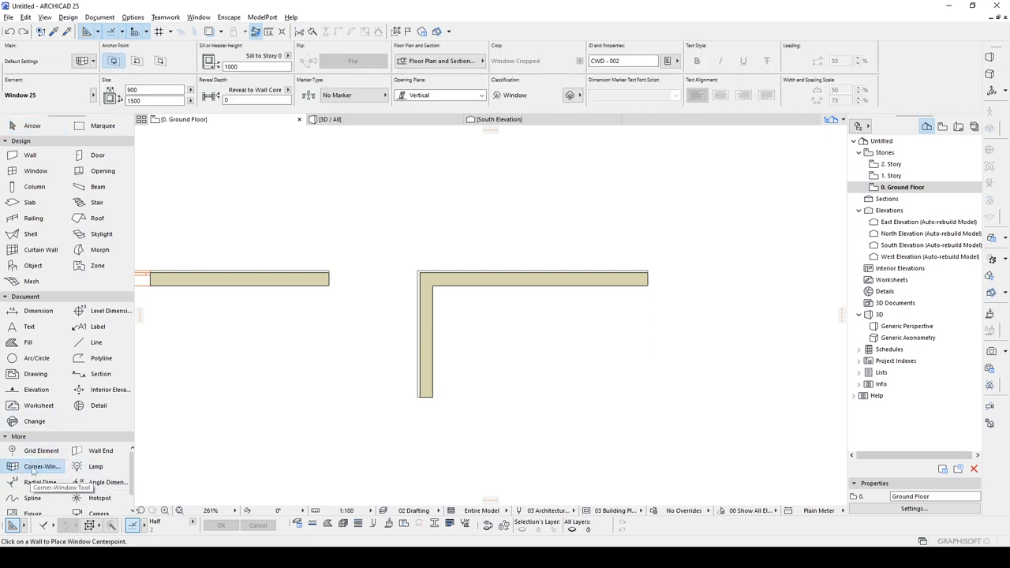
pyautogui.scroll(4, 442, 299)
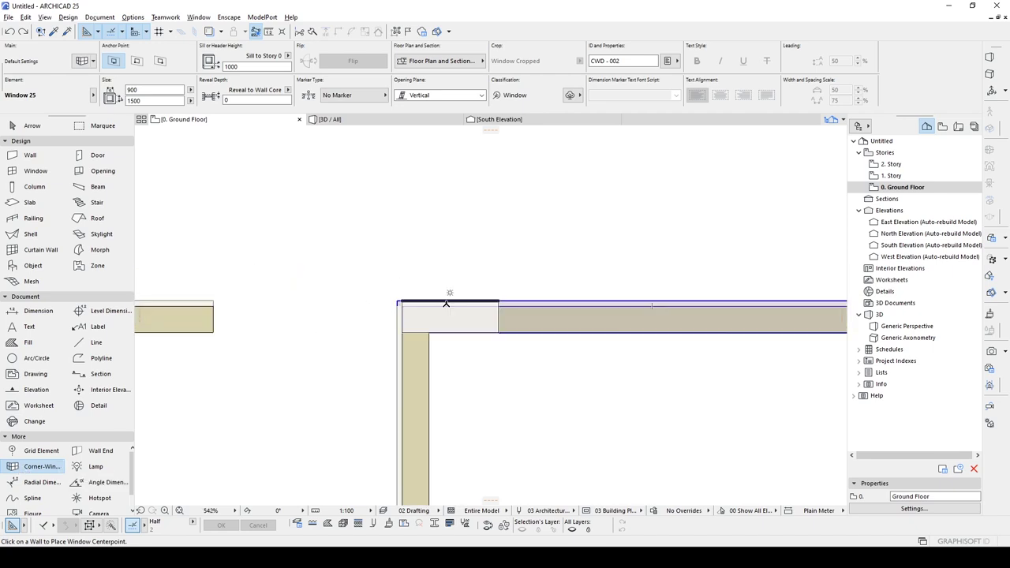
pyautogui.click(445, 303)
pyautogui.click(581, 417)
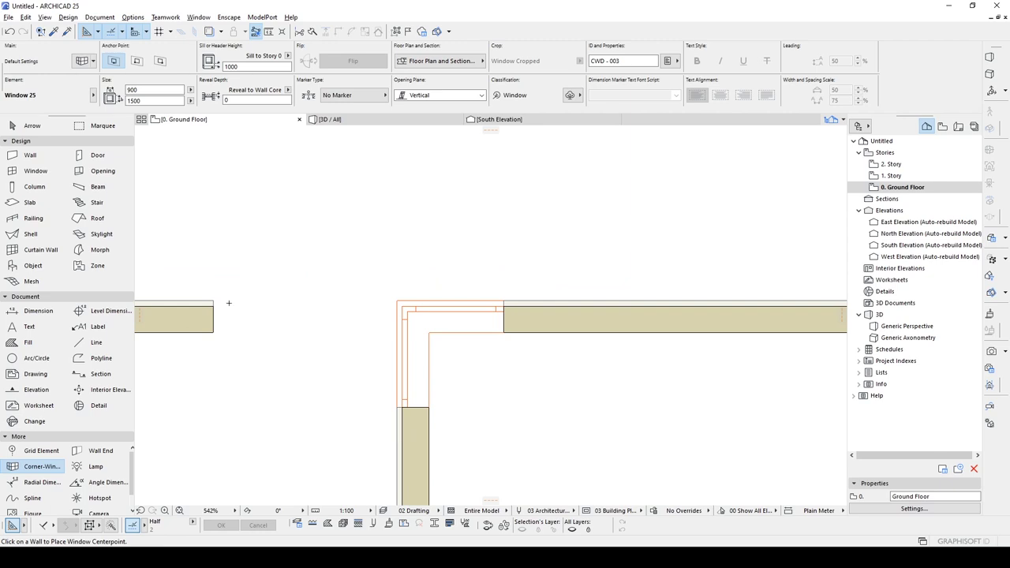
pyautogui.scroll(-2, 419, 332)
pyautogui.press('Escape')
# - Compare the corner windows of both wall pairs in the 3D view, looking closely at the corner frame
pyautogui.click(477, 333)
pyautogui.click(346, 120)
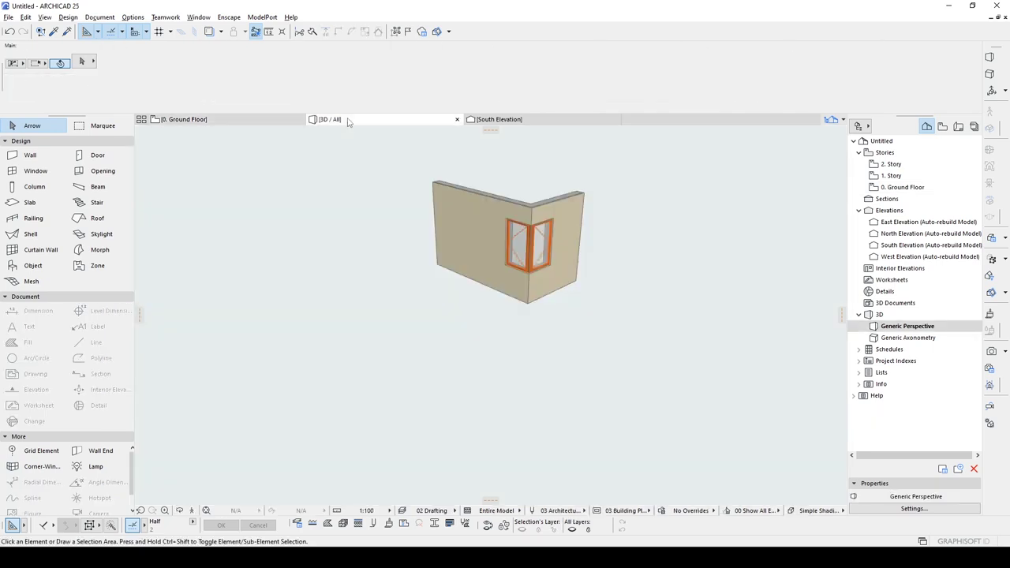
pyautogui.keyDown('shift'); pyautogui.moveTo(370, 235); pyautogui.dragTo(421, 253, button='middle'); pyautogui.keyUp('shift')
pyautogui.scroll(3, 428, 177)
pyautogui.click(396, 278)
pyautogui.click(500, 187)
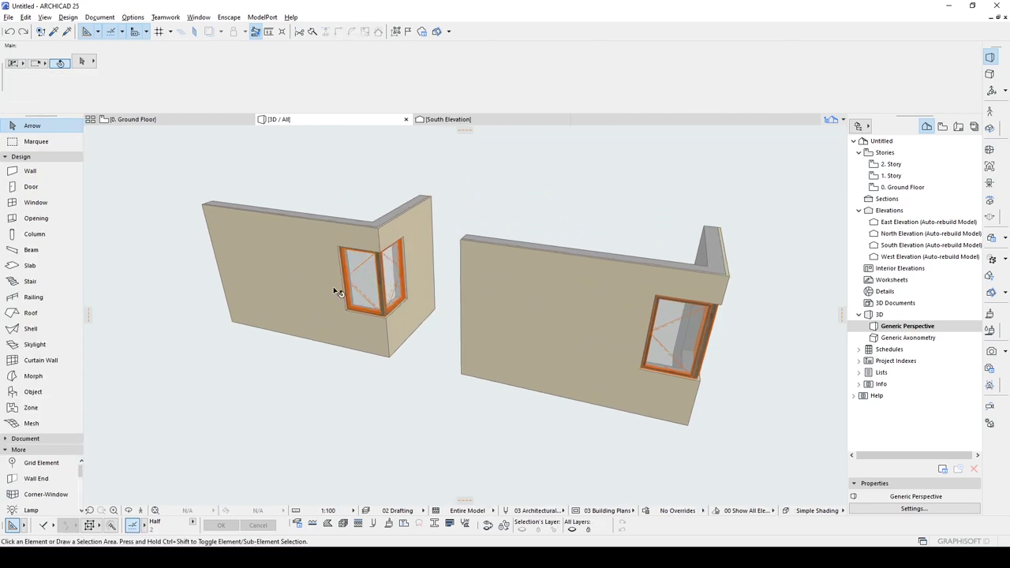
pyautogui.scroll(5, 356, 284)
pyautogui.keyDown('shift'); pyautogui.moveTo(413, 248); pyautogui.dragTo(449, 272, button='middle'); pyautogui.keyUp('shift')
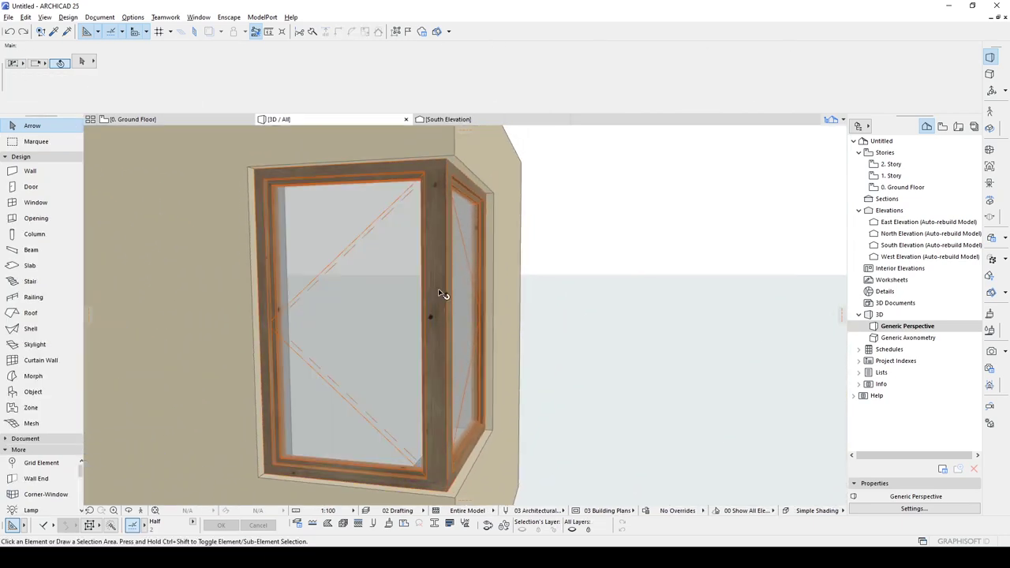
# - Replace the copied walls' corner window with a Fixed Glass Corner Window at the same wall corner
pyautogui.click(447, 263)
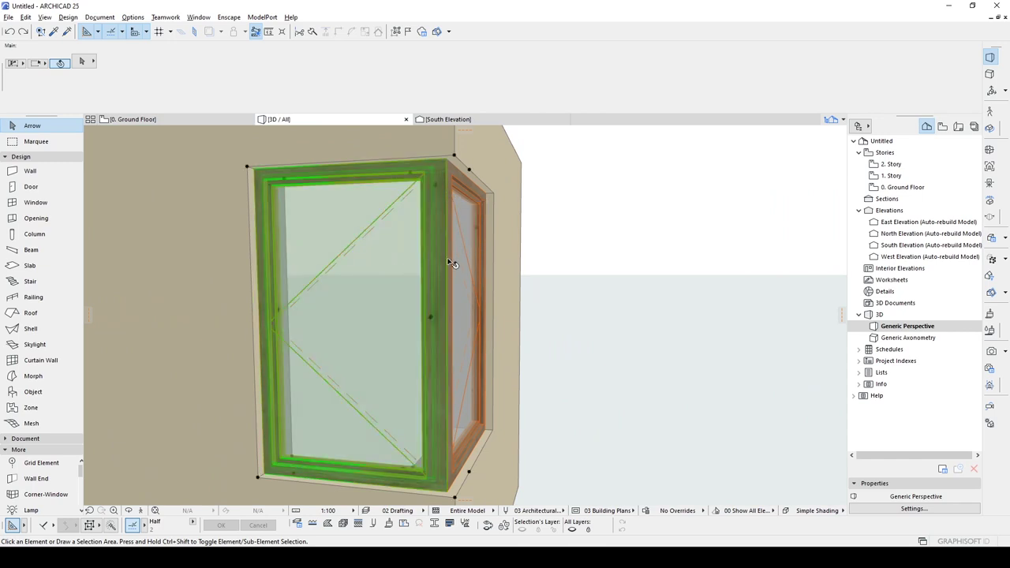
pyautogui.press('Delete')
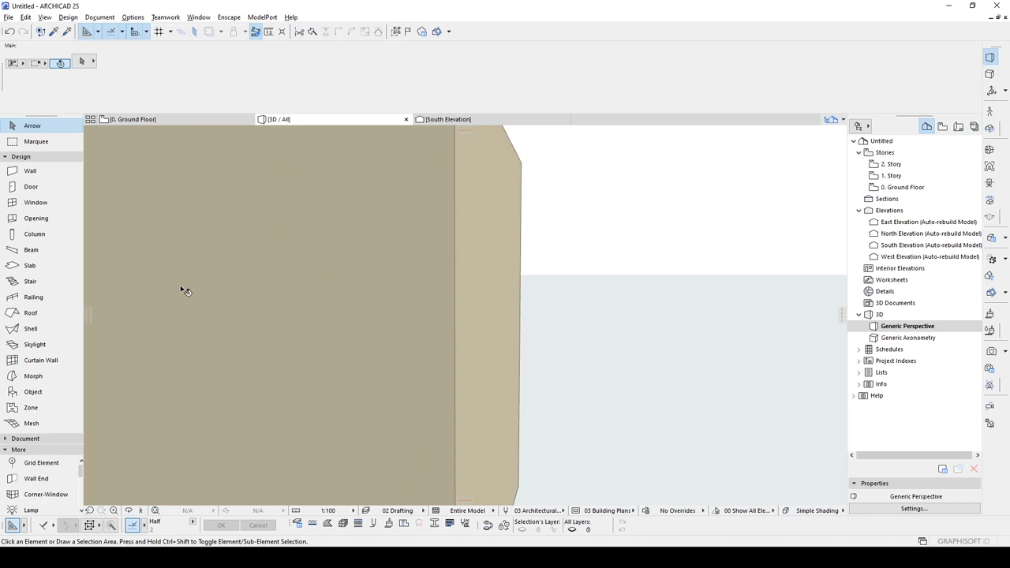
pyautogui.click(36, 495)
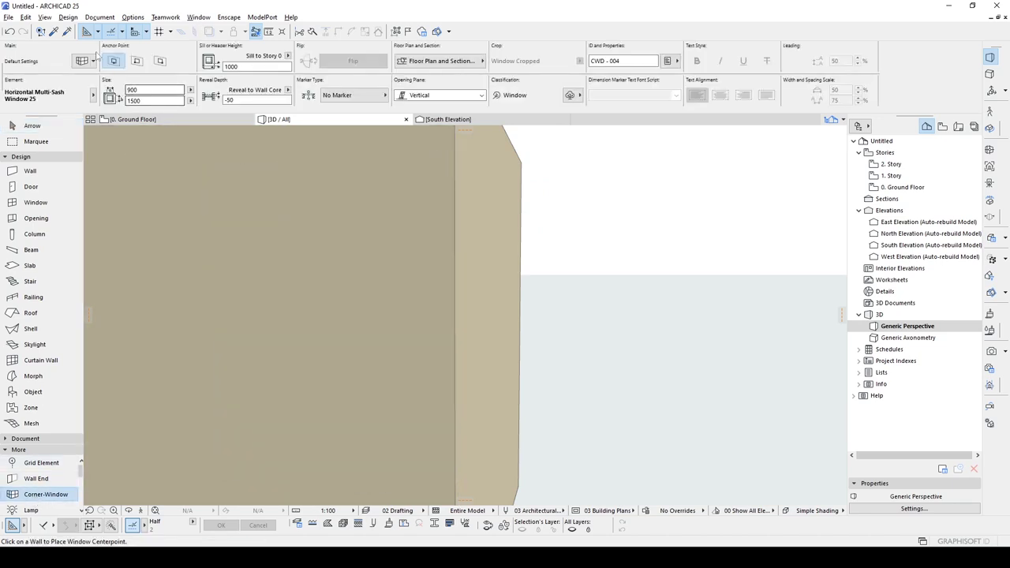
pyautogui.click(93, 62)
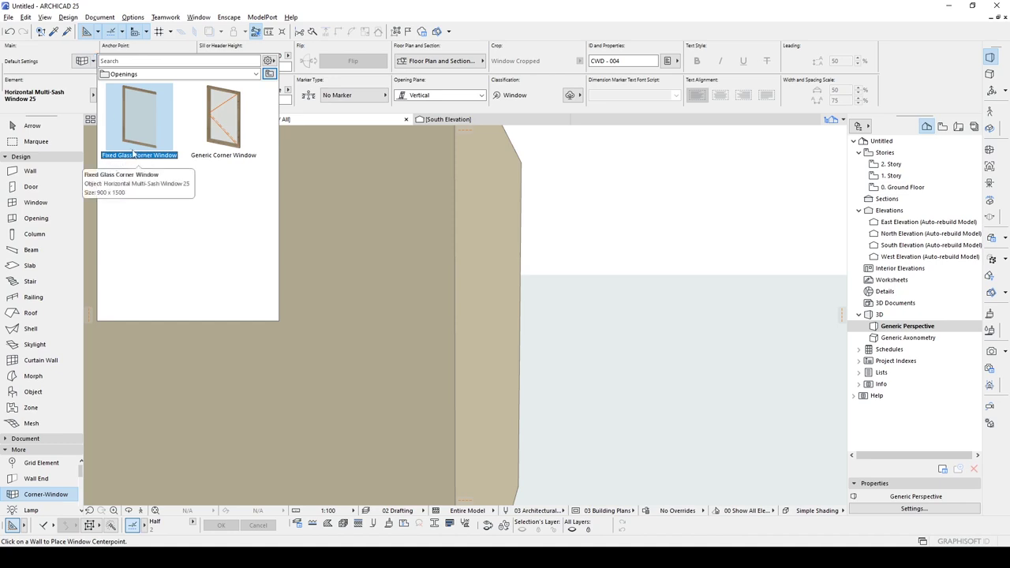
pyautogui.doubleClick(134, 154)
pyautogui.scroll(-6, 326, 270)
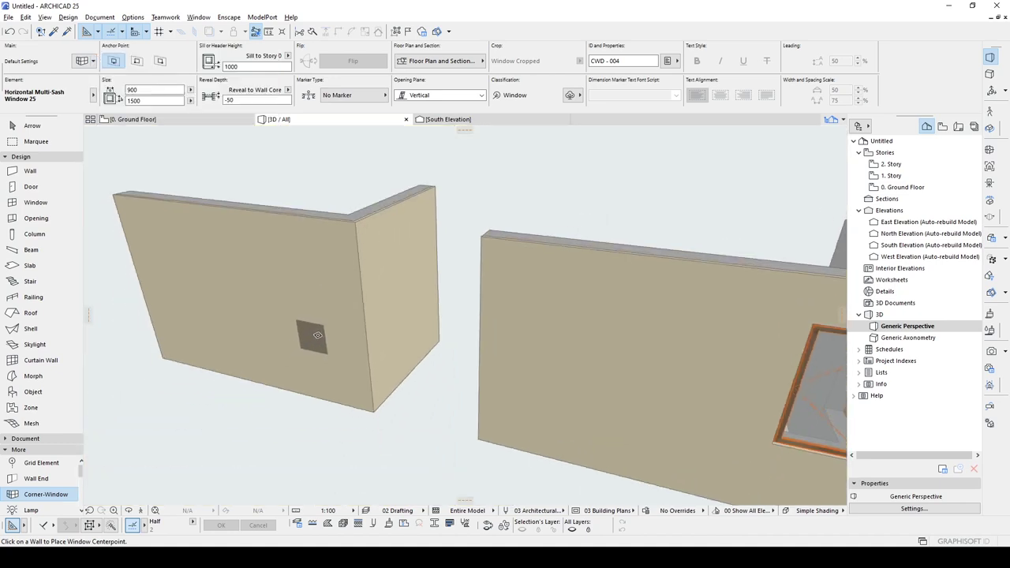
pyautogui.click(317, 335)
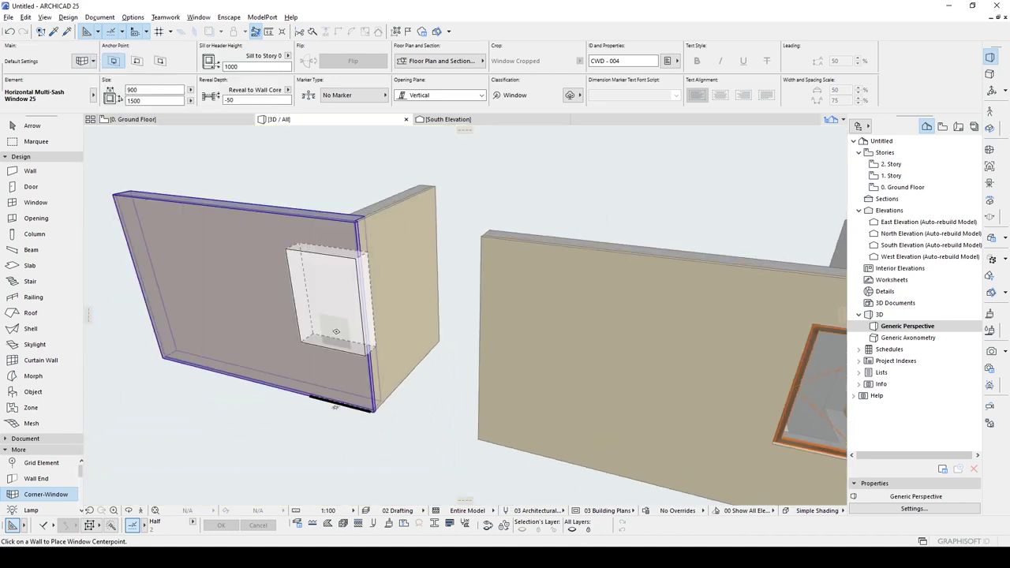
pyautogui.click(393, 317)
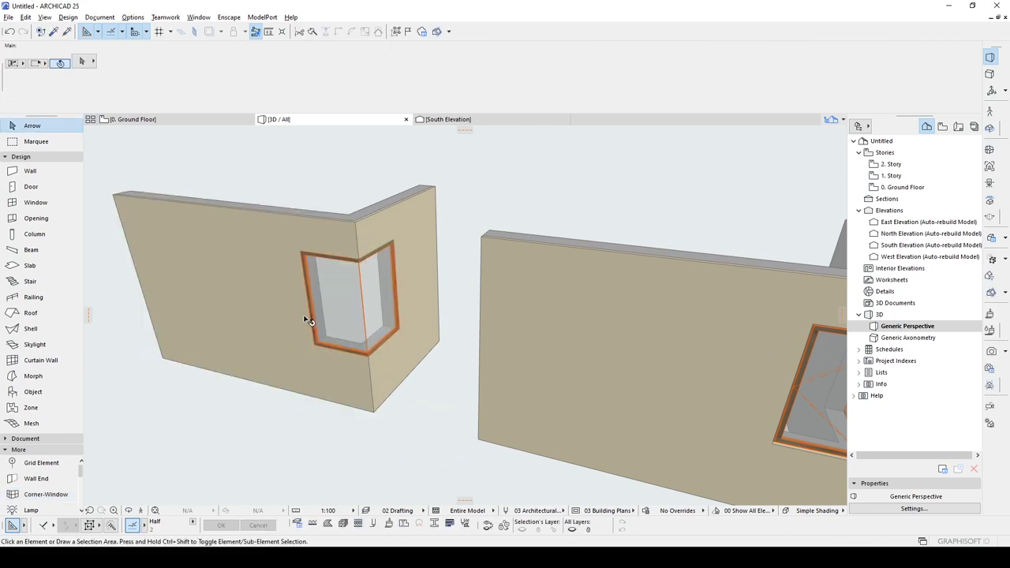
pyautogui.keyDown('shift'); pyautogui.moveTo(327, 322); pyautogui.dragTo(589, 306, button='middle'); pyautogui.keyUp('shift')
pyautogui.scroll(1, 589, 306)
pyautogui.scroll(2, 492, 293)
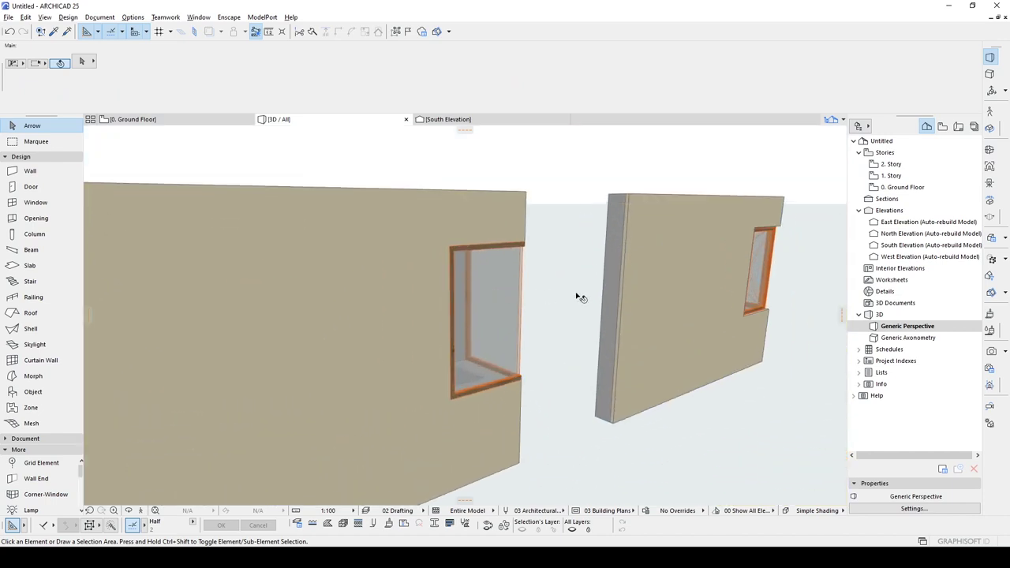
pyautogui.scroll(2, 432, 288)
pyautogui.keyDown('shift'); pyautogui.moveTo(432, 288); pyautogui.dragTo(220, 289, button='middle'); pyautogui.keyUp('shift')
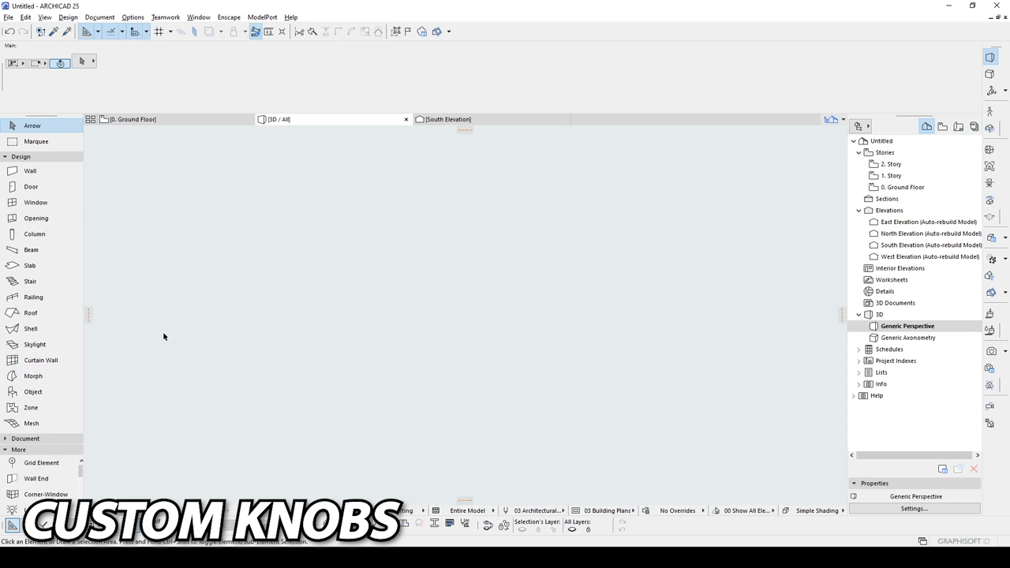
# - Place a Cooktop + Oven Built-in object in the empty 3D view
pyautogui.click(33, 391)
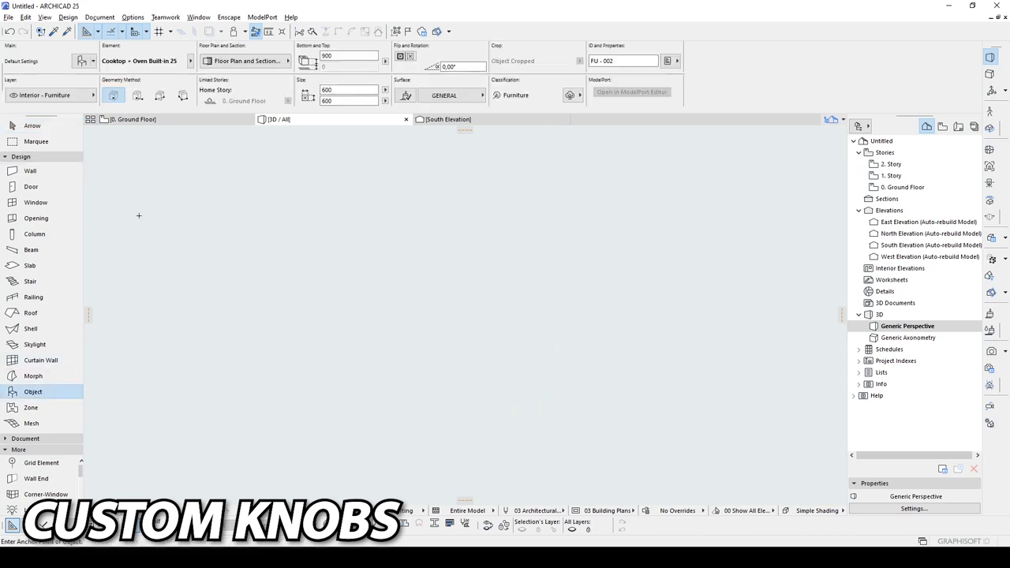
pyautogui.click(421, 330)
pyautogui.scroll(3, 421, 328)
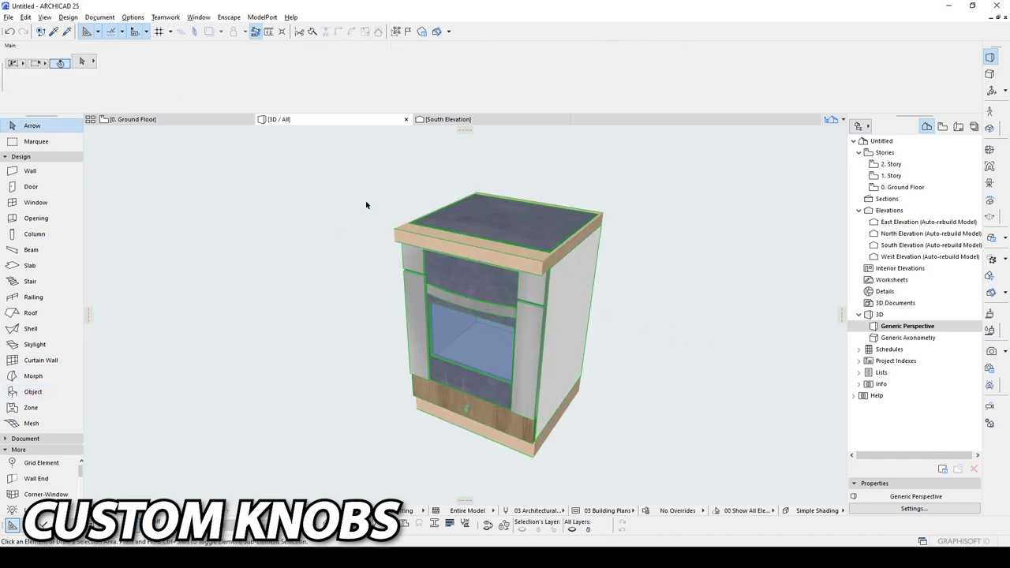
pyautogui.click(588, 247)
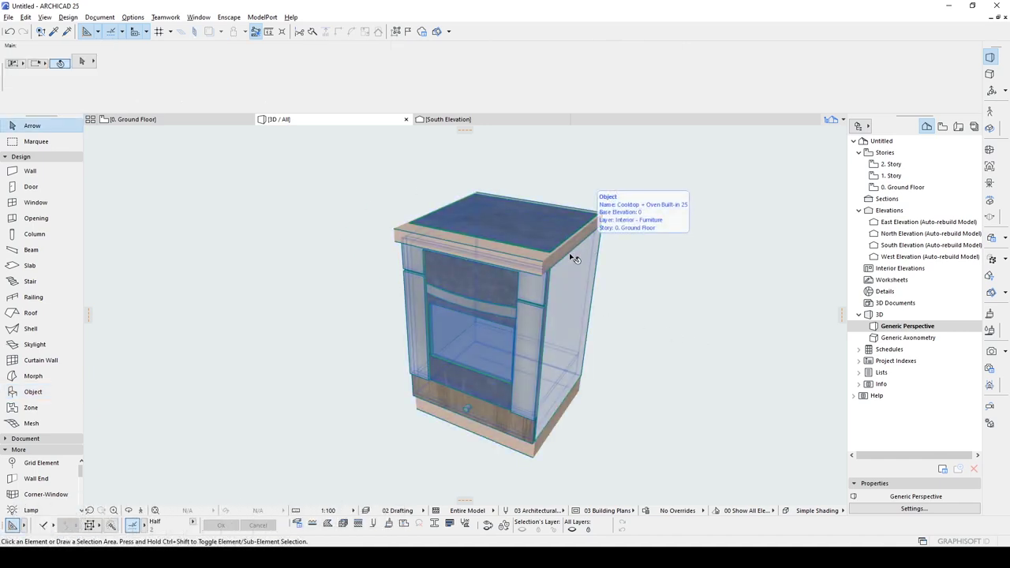
# - Change the cooktop cabinet's front from the oven door to the Door option in its kitchen cabinet settings
pyautogui.click(511, 348)
pyautogui.doubleClick(513, 345)
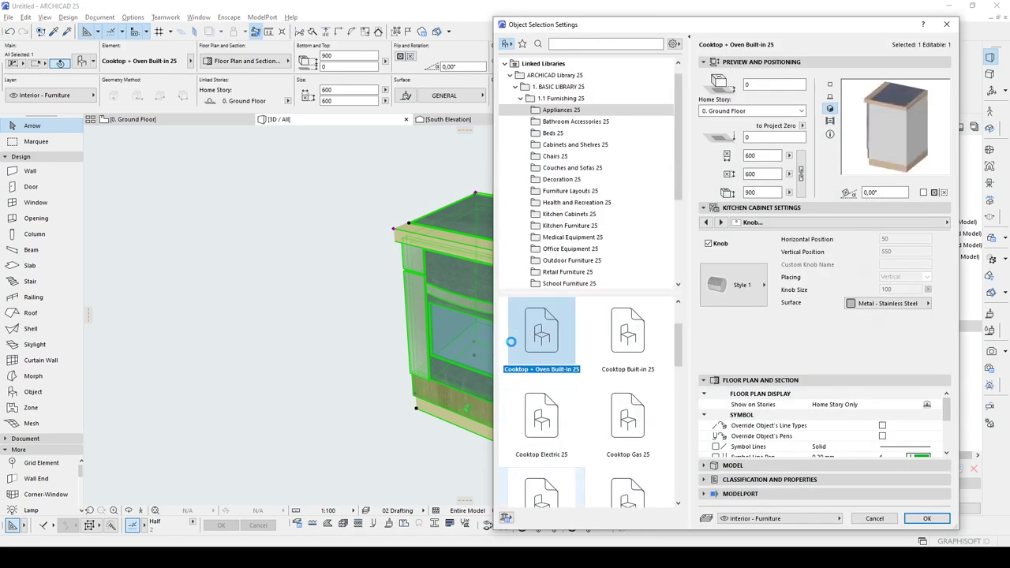
pyautogui.click(726, 289)
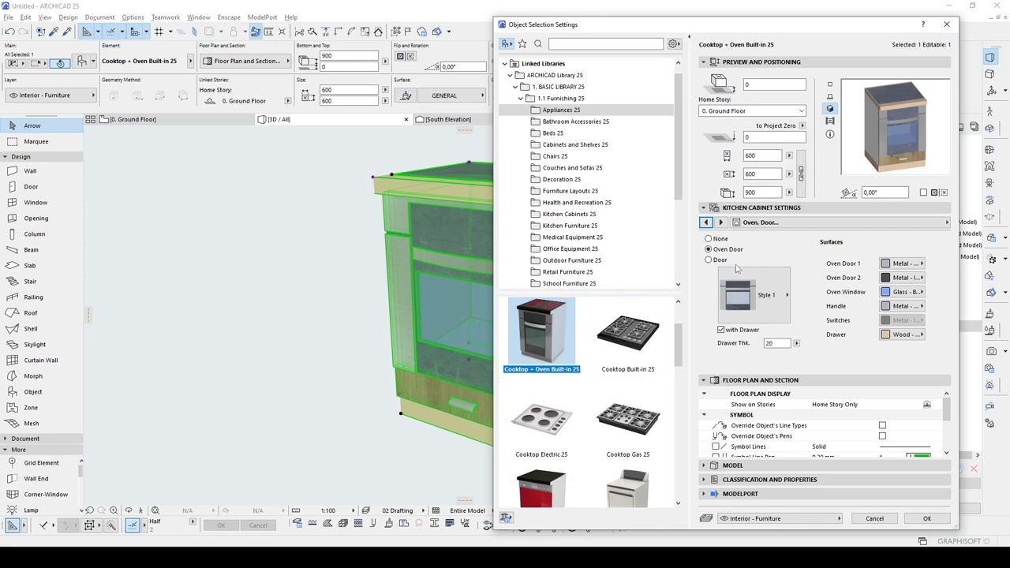
pyautogui.click(709, 260)
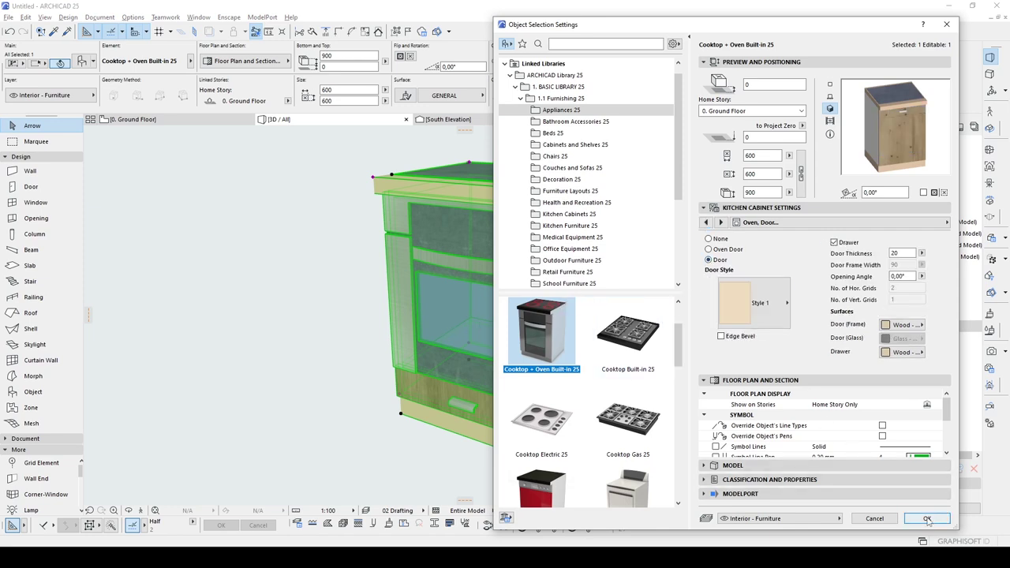
pyautogui.click(915, 518)
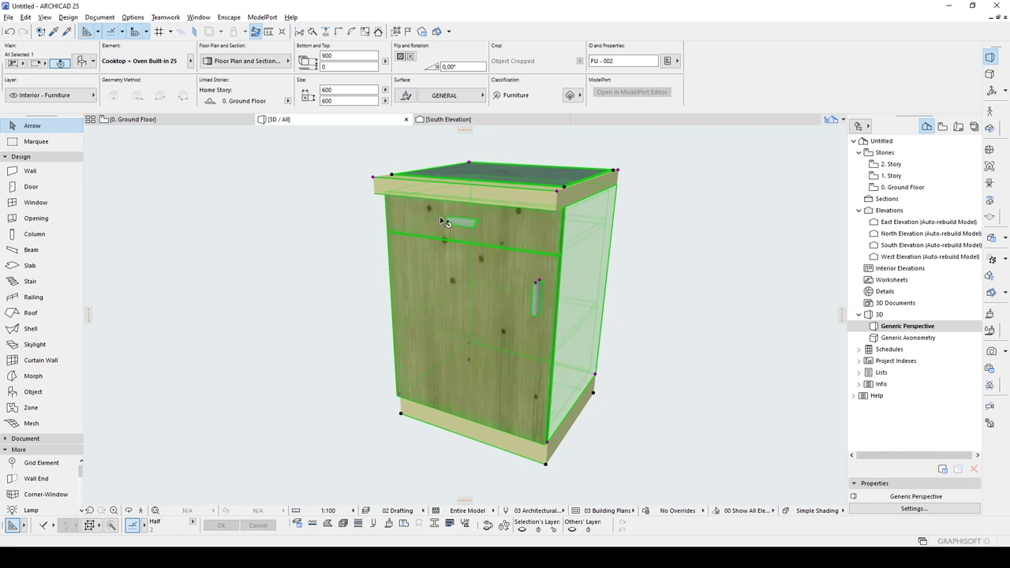
# - Fillet the long upper front edge of the small metal slab beside the cabinet with a radius of 55
pyautogui.keyDown('shift'); pyautogui.moveTo(601, 262); pyautogui.dragTo(512, 272, button='middle'); pyautogui.keyUp('shift')
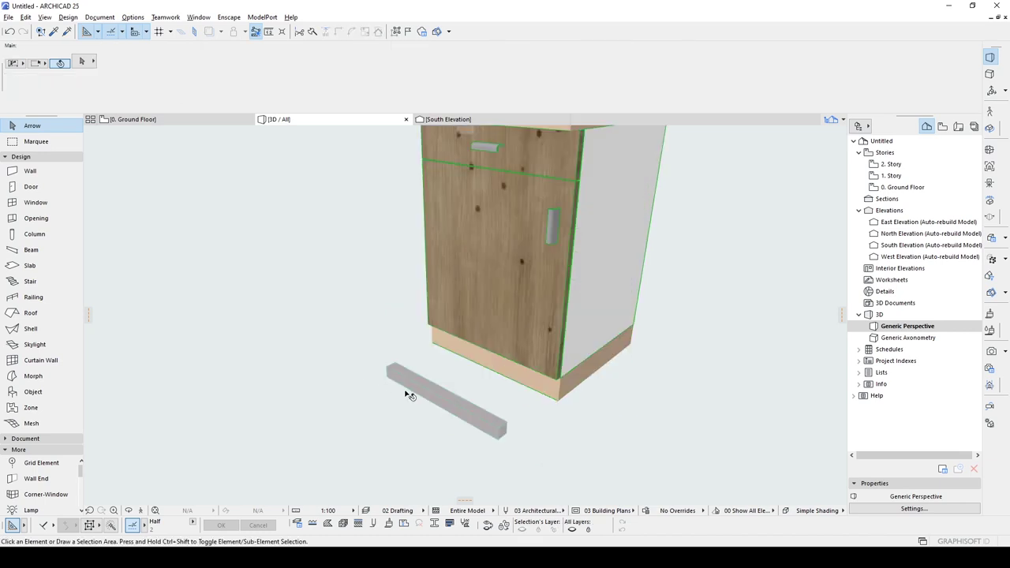
pyautogui.scroll(3, 410, 395)
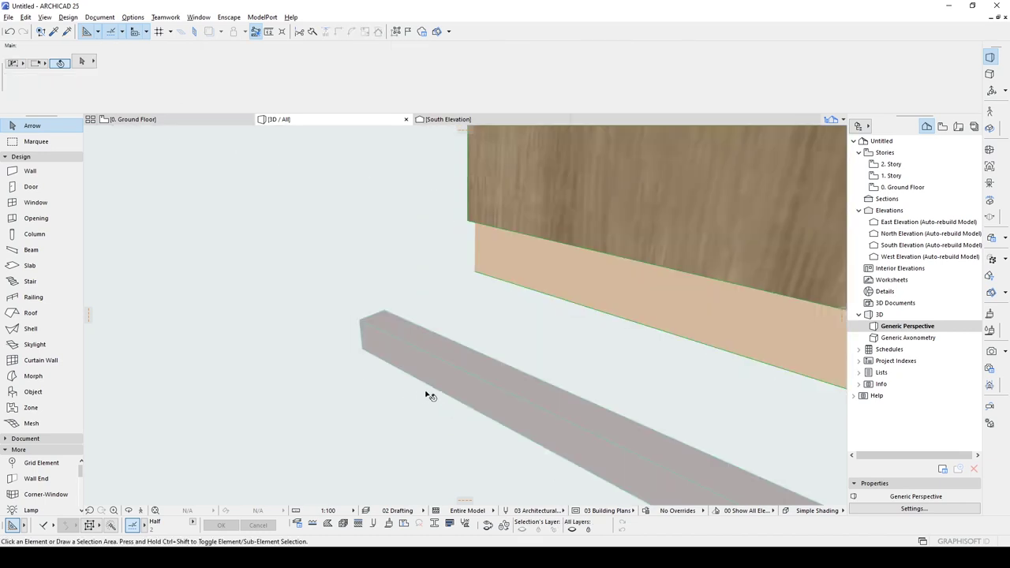
pyautogui.click(449, 366)
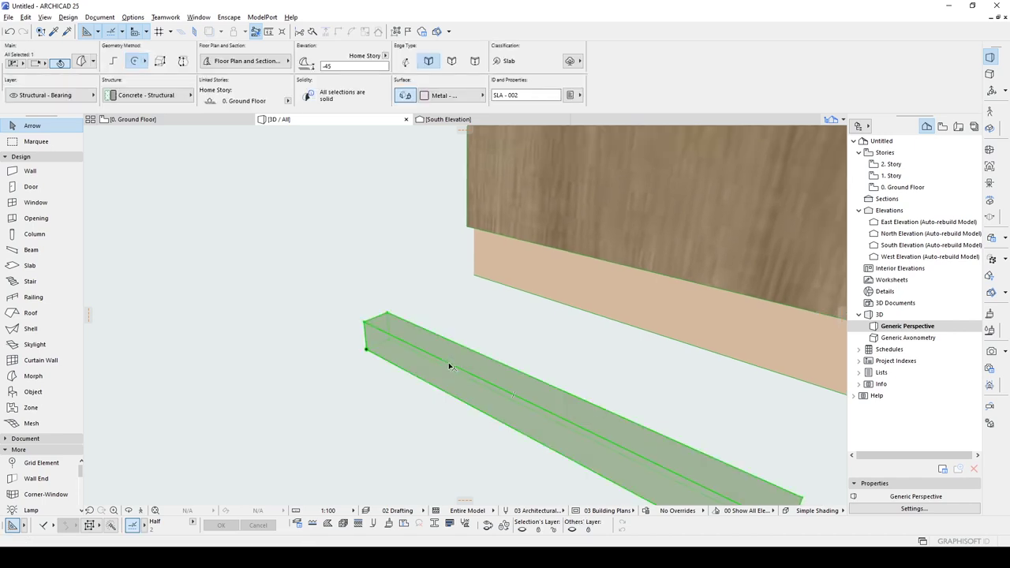
pyautogui.click(449, 365)
pyautogui.click(504, 384)
pyautogui.click(605, 384)
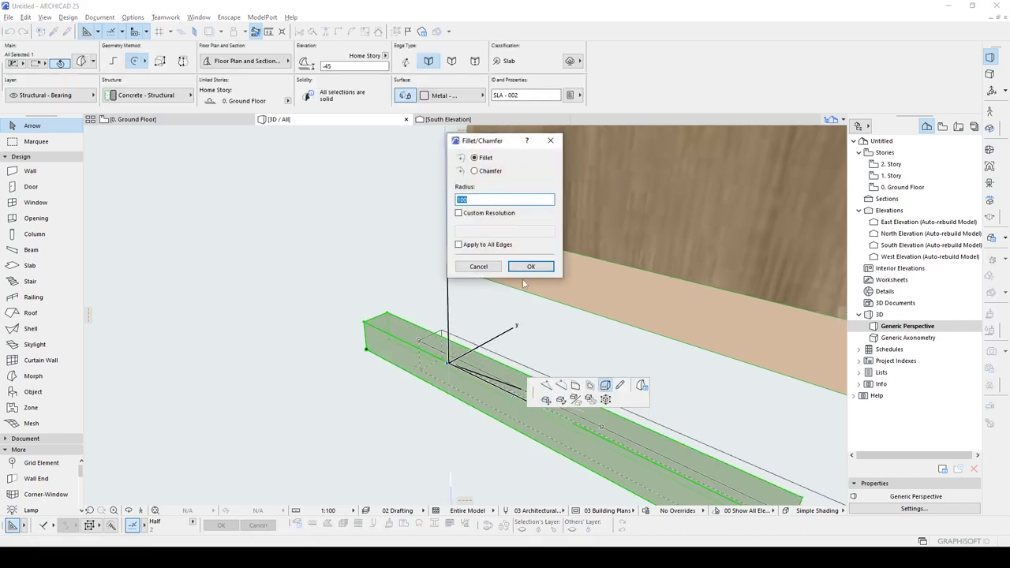
pyautogui.write('55')
pyautogui.click(531, 266)
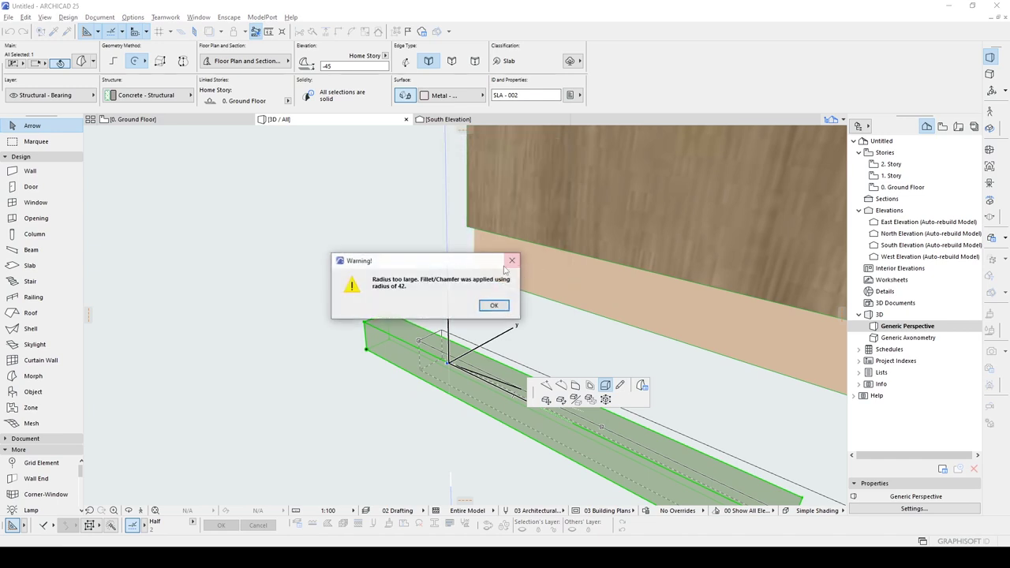
pyautogui.click(499, 308)
pyautogui.scroll(-5, 347, 281)
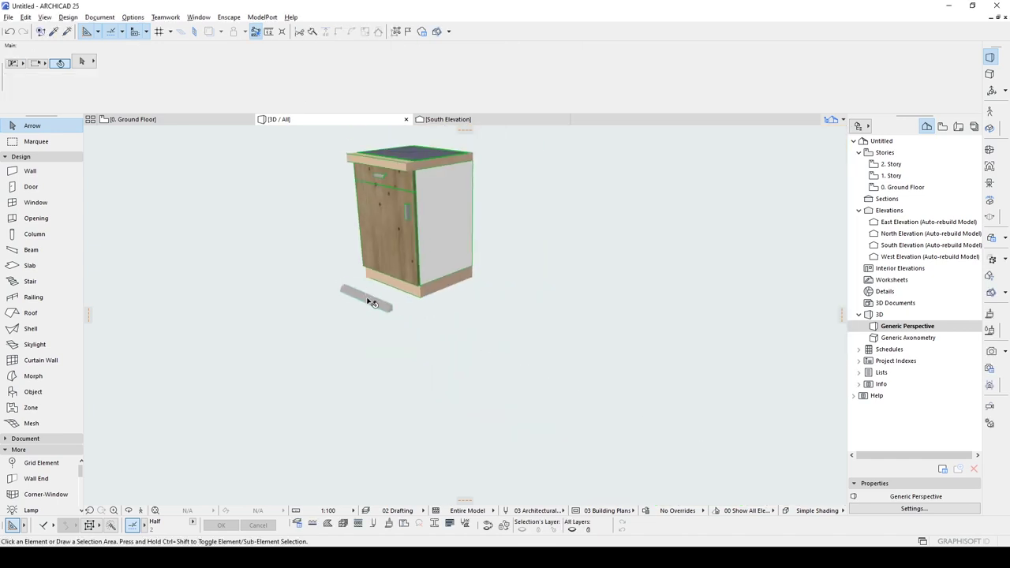
# - Save the small slab as a Knob in the Embedded Library, using the horizontal plane as reference and keeping the default name
pyautogui.click(371, 302)
pyautogui.scroll(2, 426, 347)
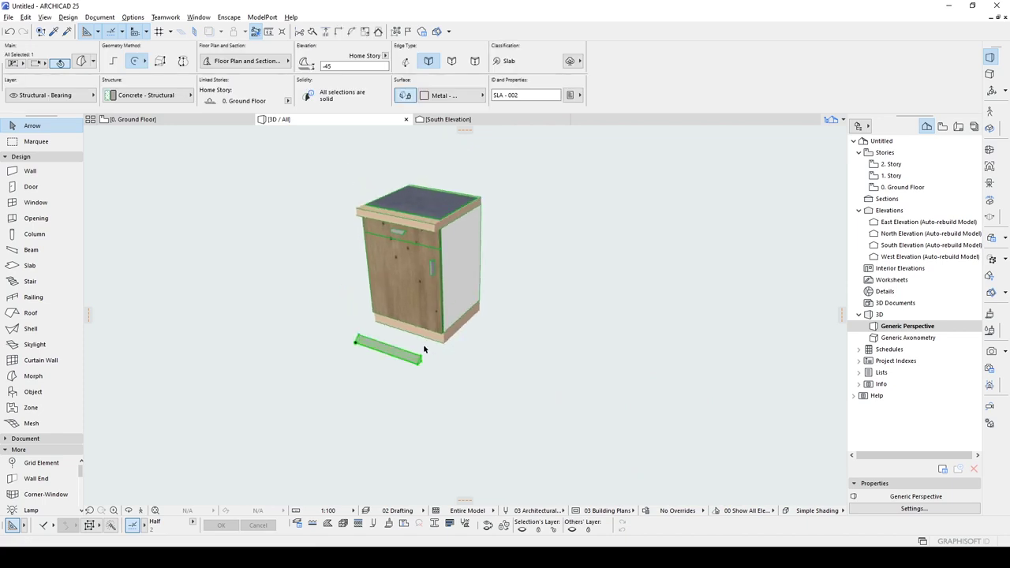
pyautogui.scroll(1, 452, 278)
pyautogui.moveTo(355, 271); pyautogui.dragTo(509, 290, button='middle')
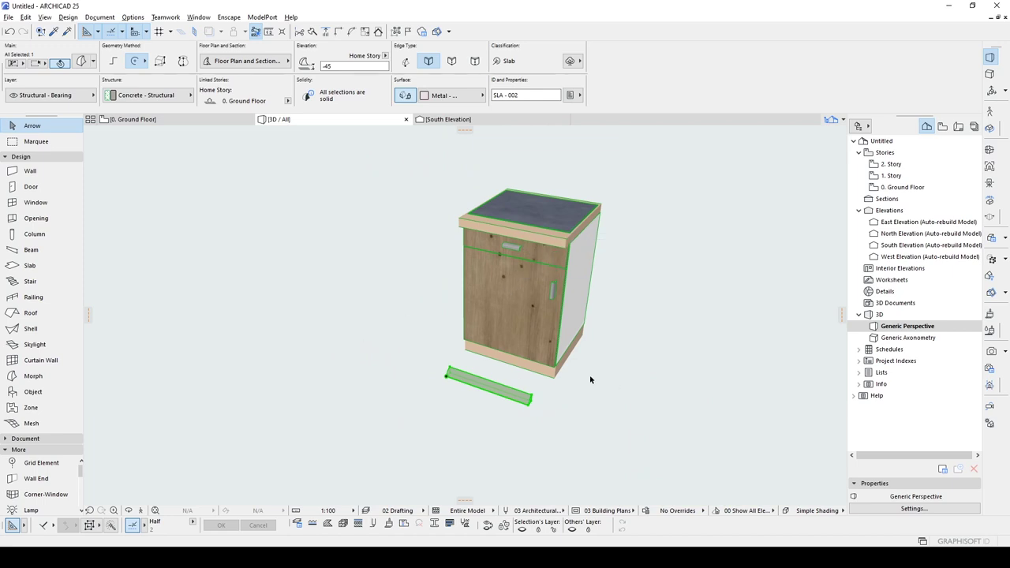
pyautogui.press('Escape')
pyautogui.click(467, 378)
pyautogui.click(7, 16)
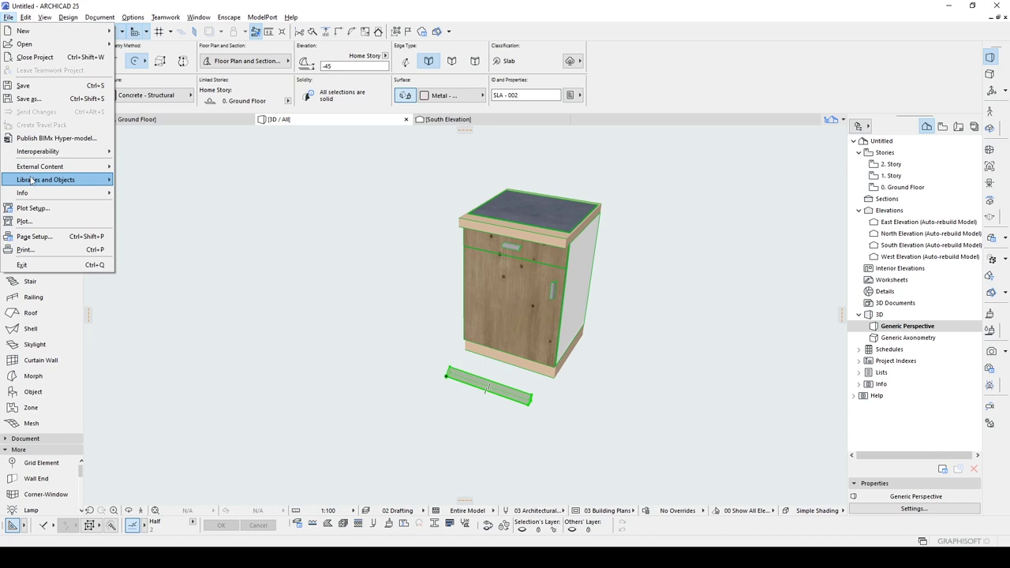
pyautogui.moveTo(68, 182)
pyautogui.moveTo(177, 278)
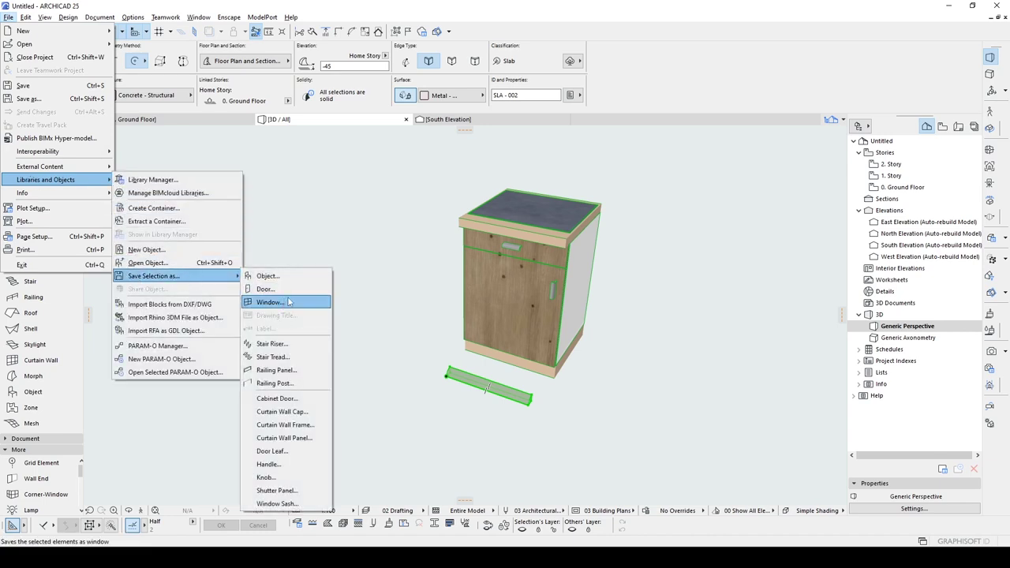
pyautogui.click(265, 477)
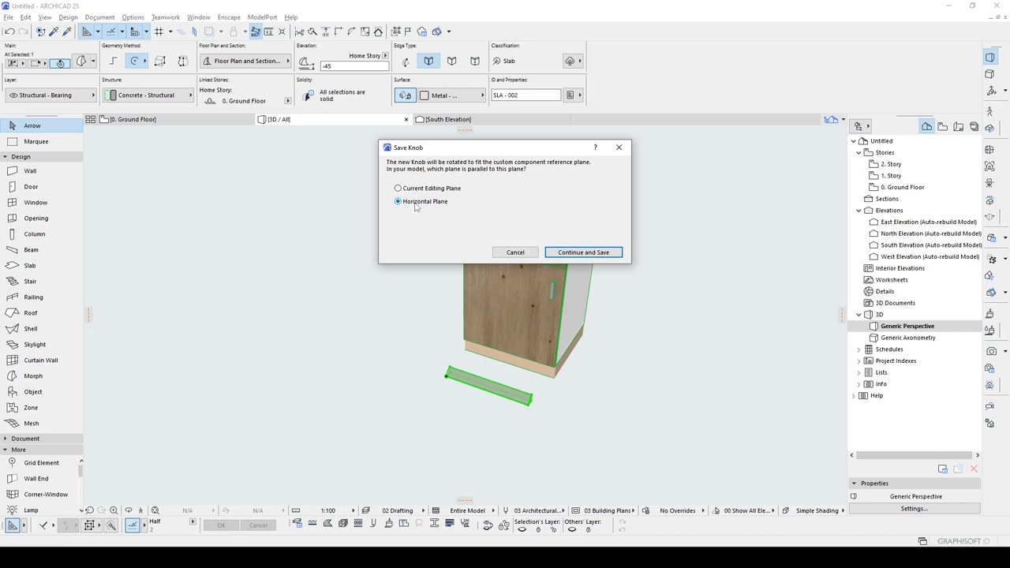
pyautogui.click(560, 251)
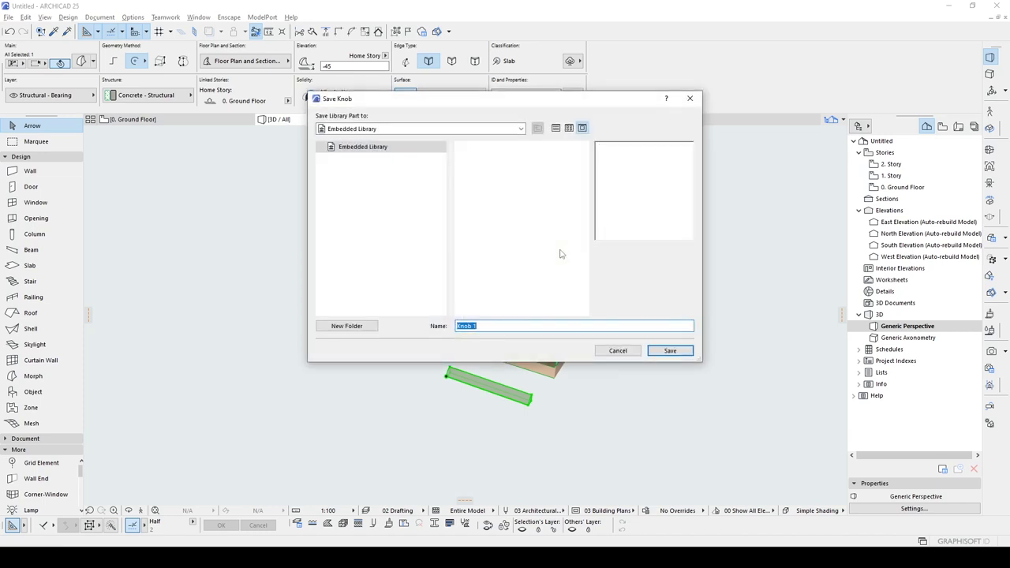
pyautogui.click(668, 352)
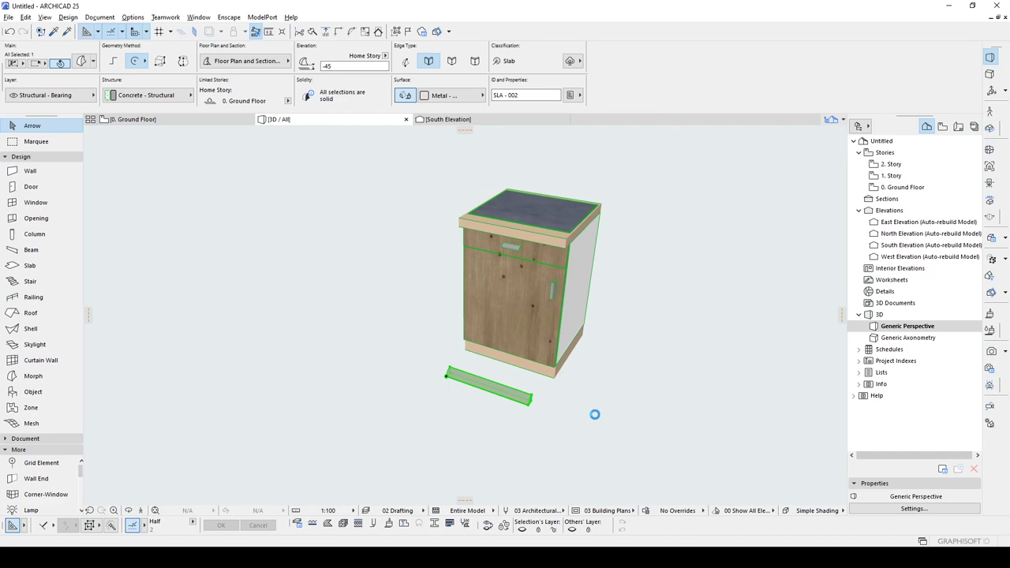
# - Set the cooktop cabinet's knob style to Custom in its kitchen cabinet settings, using the saved Knob object
pyautogui.click(491, 309)
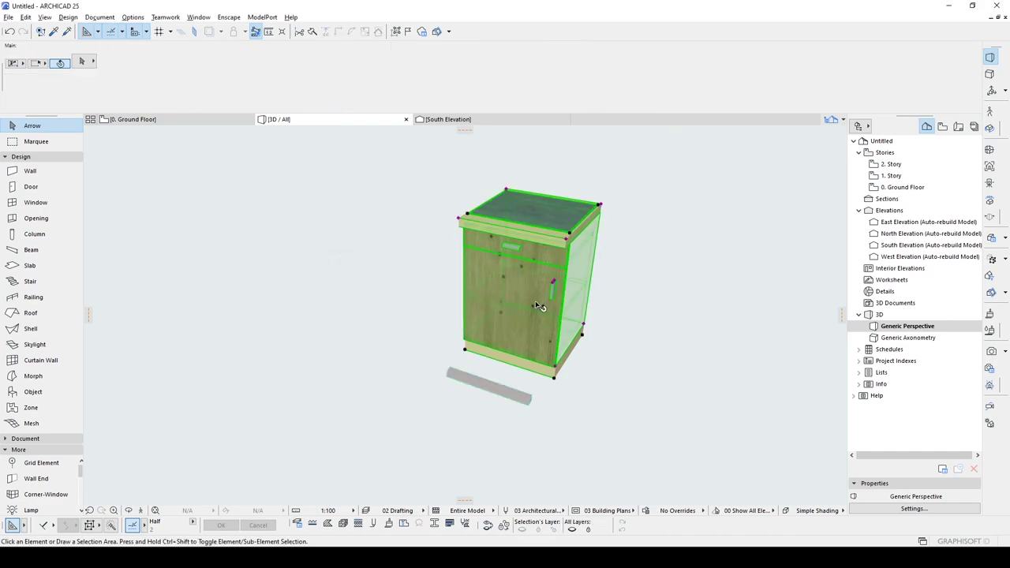
pyautogui.click(538, 306)
pyautogui.doubleClick(539, 306)
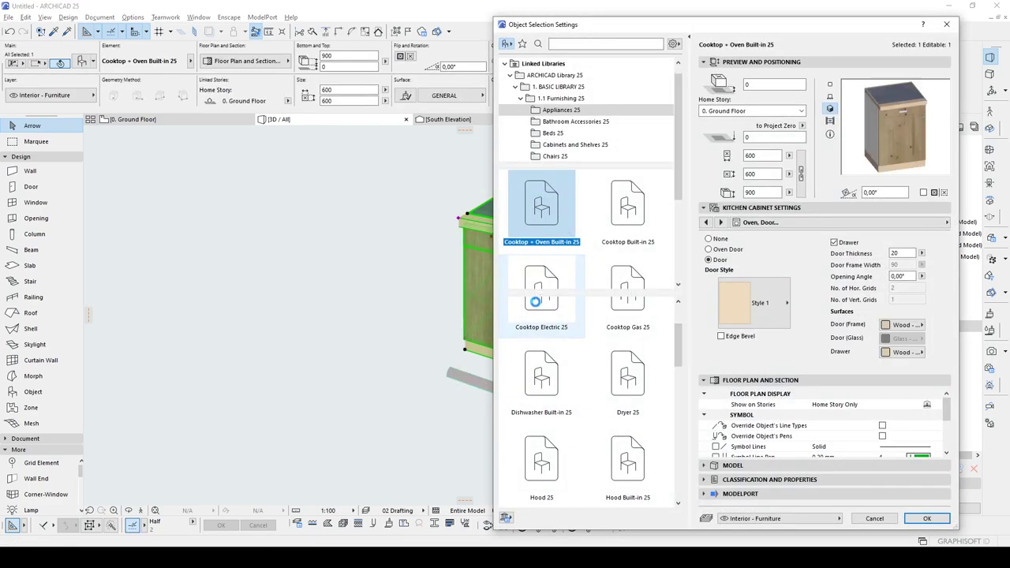
pyautogui.click(706, 222)
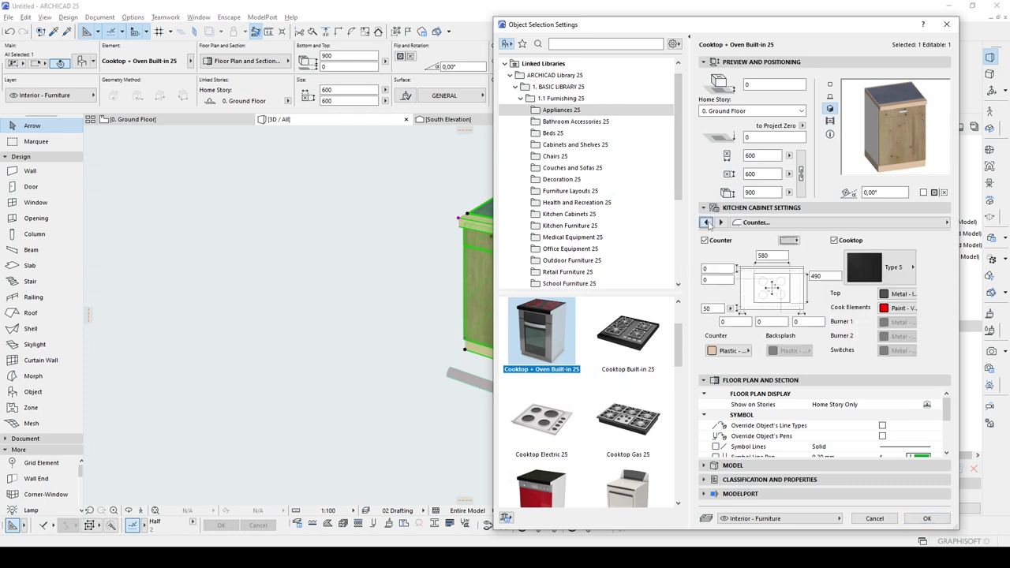
pyautogui.click(720, 221)
pyautogui.click(756, 225)
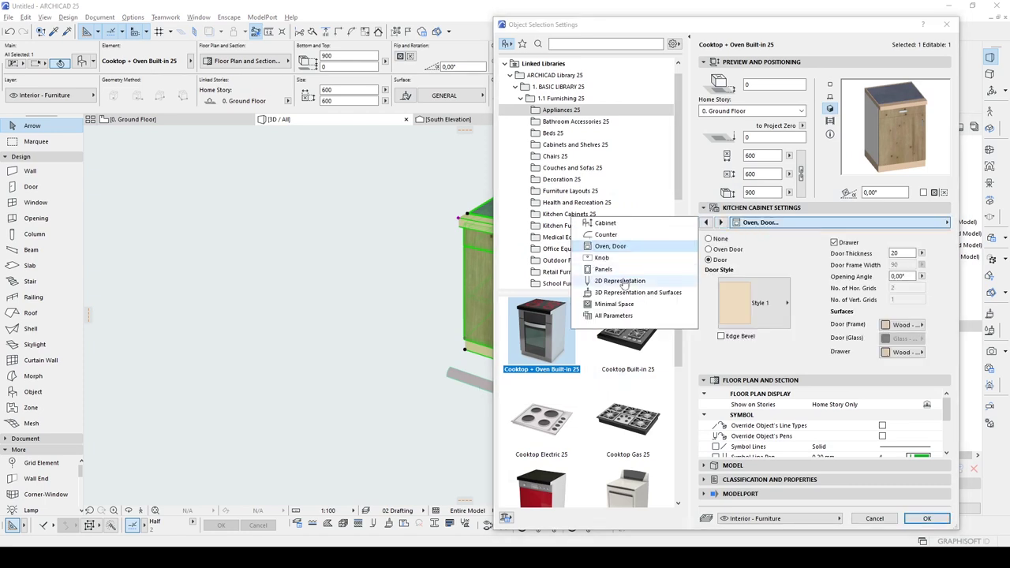
pyautogui.click(607, 257)
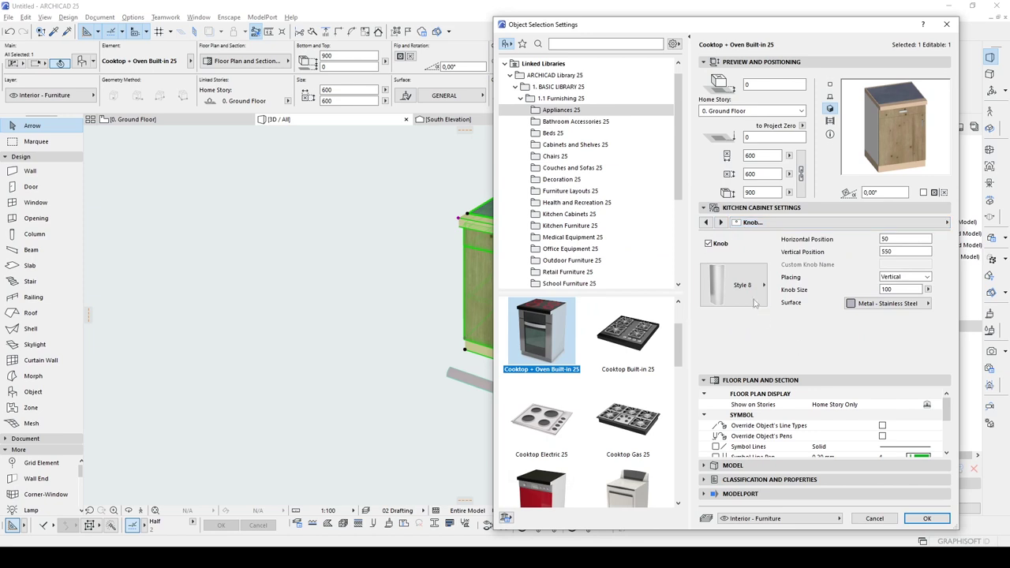
pyautogui.click(753, 298)
pyautogui.click(812, 381)
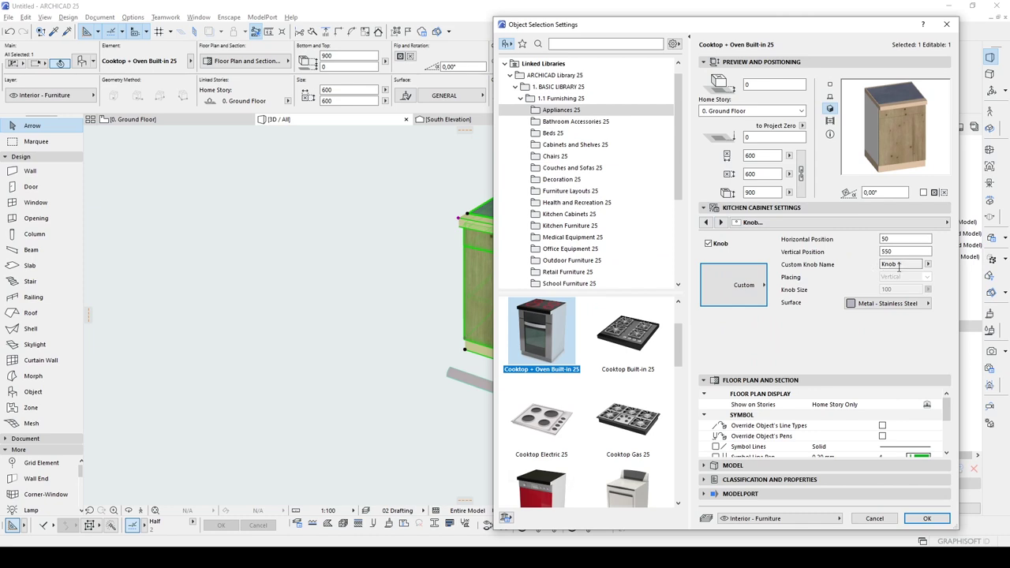
# - Expand the knob group in the cabinet's full parameter list, apply the settings and inspect the custom handles in 3D
pyautogui.click(756, 223)
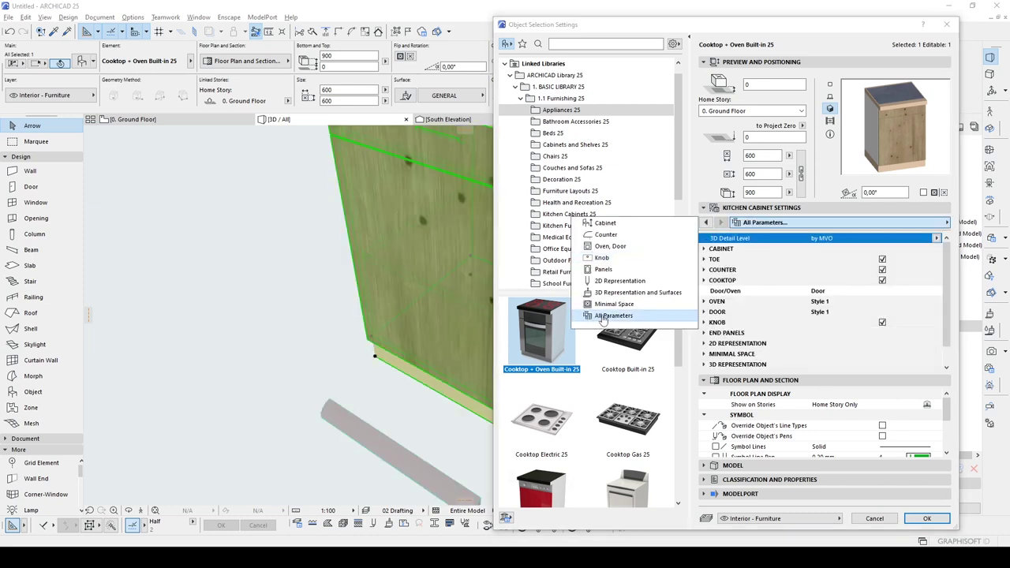
pyautogui.click(706, 321)
pyautogui.scroll(-1, 769, 329)
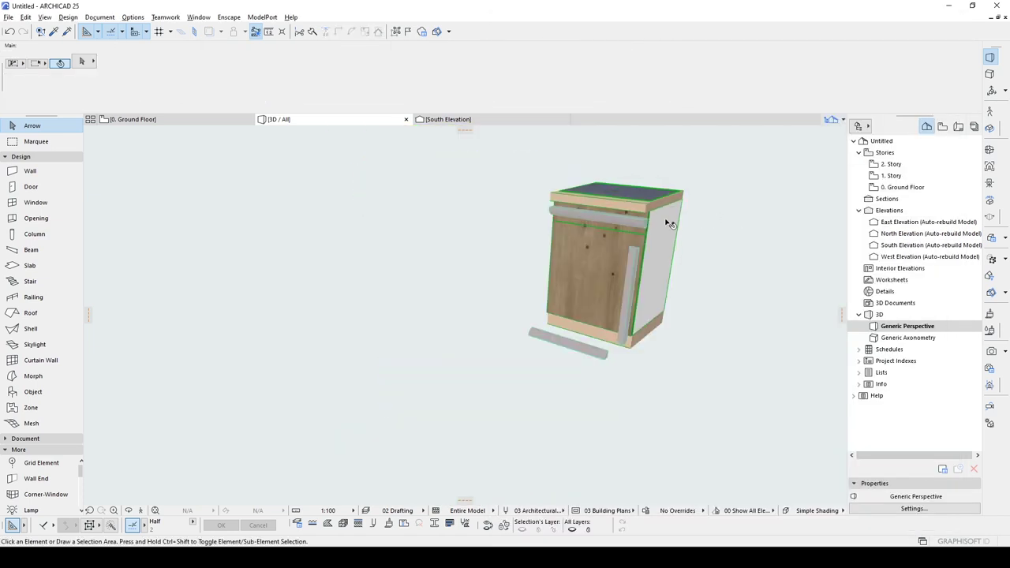
pyautogui.keyDown('shift'); pyautogui.moveTo(669, 223); pyautogui.dragTo(733, 251, button='middle'); pyautogui.keyUp('shift')
pyautogui.keyDown('shift'); pyautogui.moveTo(545, 241); pyautogui.dragTo(739, 226, button='middle'); pyautogui.keyUp('shift')
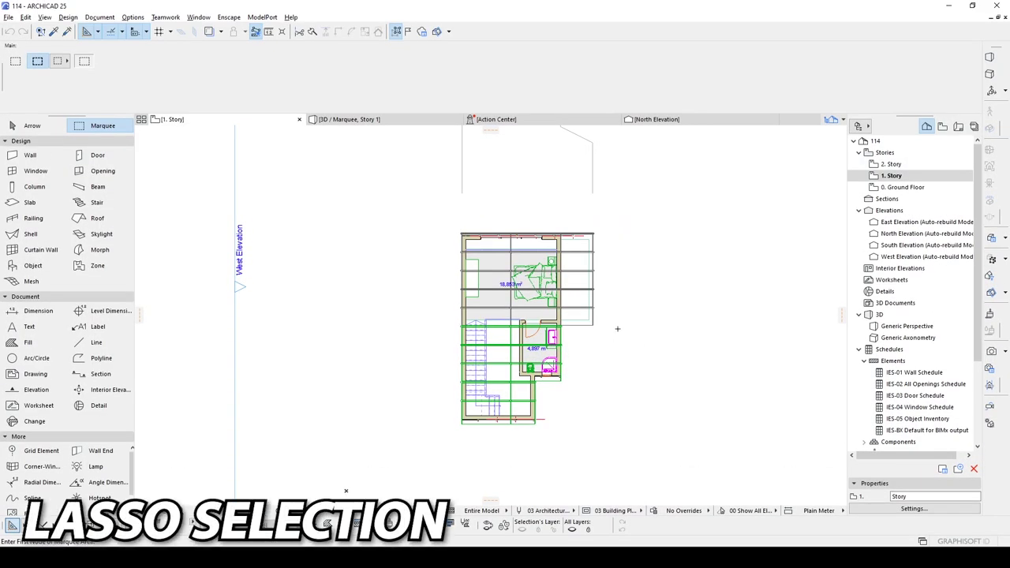
# - Draw a rectangular all-floors marquee over the west side of the house on the 1. Story plan and show it in 3D
pyautogui.moveTo(419, 201); pyautogui.dragTo(500, 450)
pyautogui.press('F5')
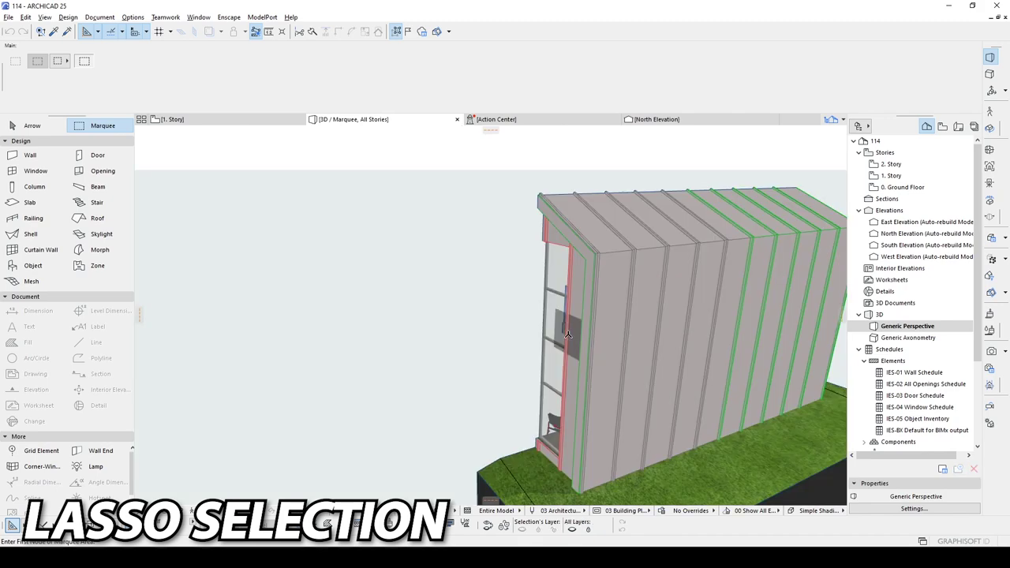
pyautogui.moveTo(395, 370)
pyautogui.keyDown('shift'); pyautogui.mouseDown(button='middle')
pyautogui.moveTo(687, 386)
pyautogui.moveTo(392, 334)
pyautogui.moveTo(627, 330)
pyautogui.moveTo(577, 347)
pyautogui.mouseUp(button='middle'); pyautogui.keyUp('shift')
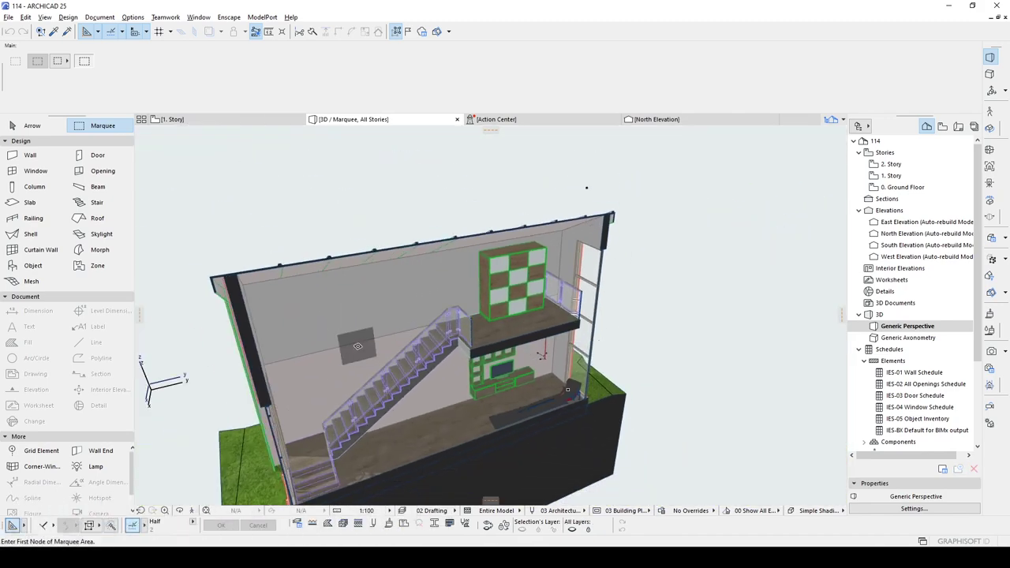
# - Return to the 1. Story plan and change the marquee geometry from rectangular to polygonal
pyautogui.press('F2')
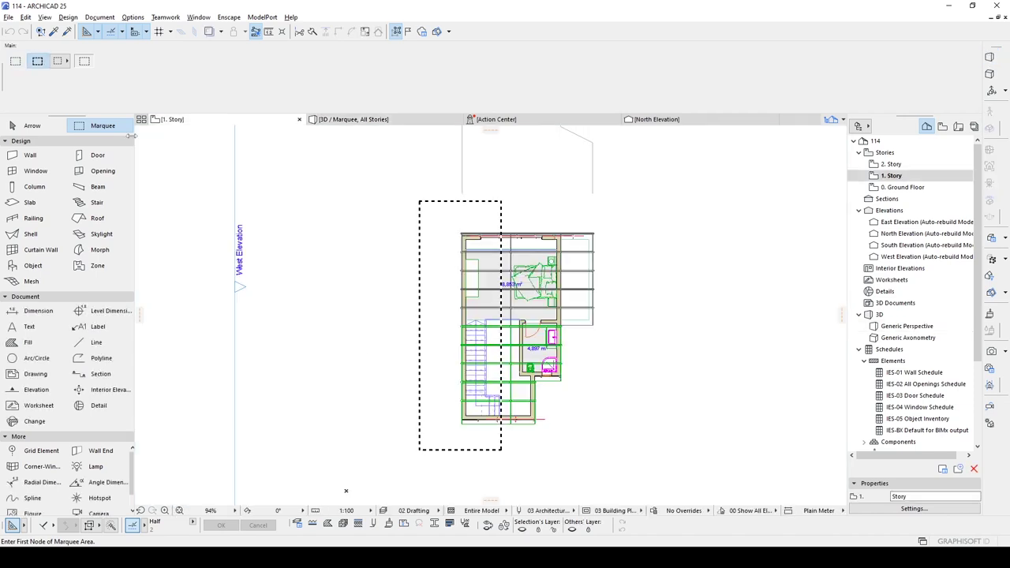
pyautogui.click(60, 62)
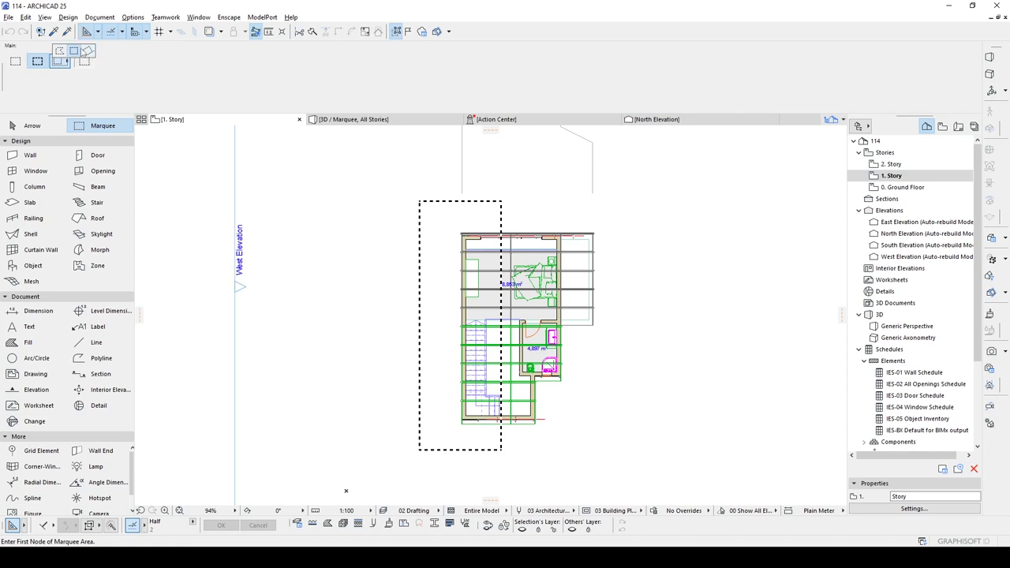
pyautogui.click(60, 52)
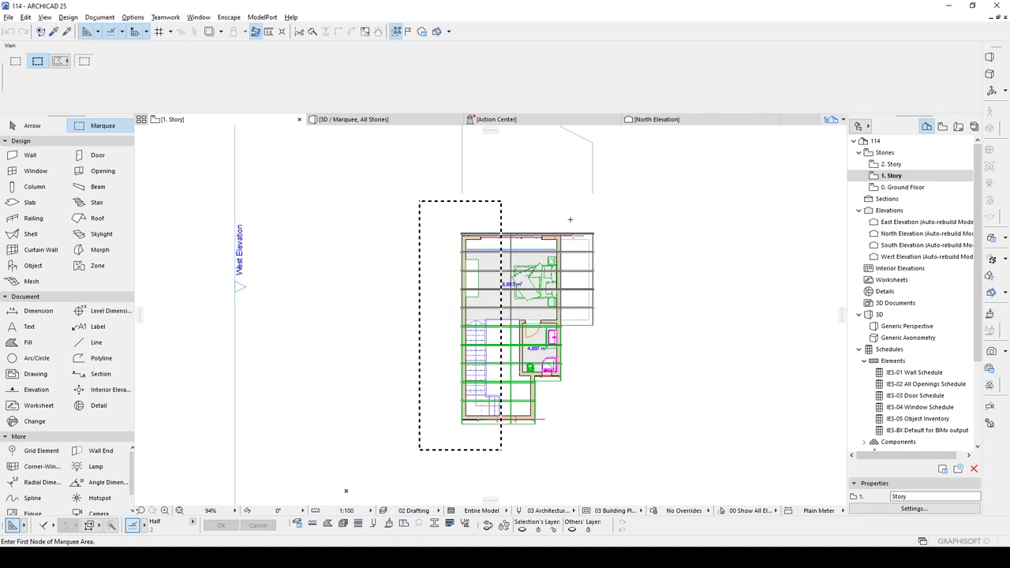
# - Draw an L-shaped polygonal marquee through the stair and bedroom and around the east side of the house, and show it in 3D
pyautogui.scroll(4, 519, 413)
pyautogui.click(608, 399)
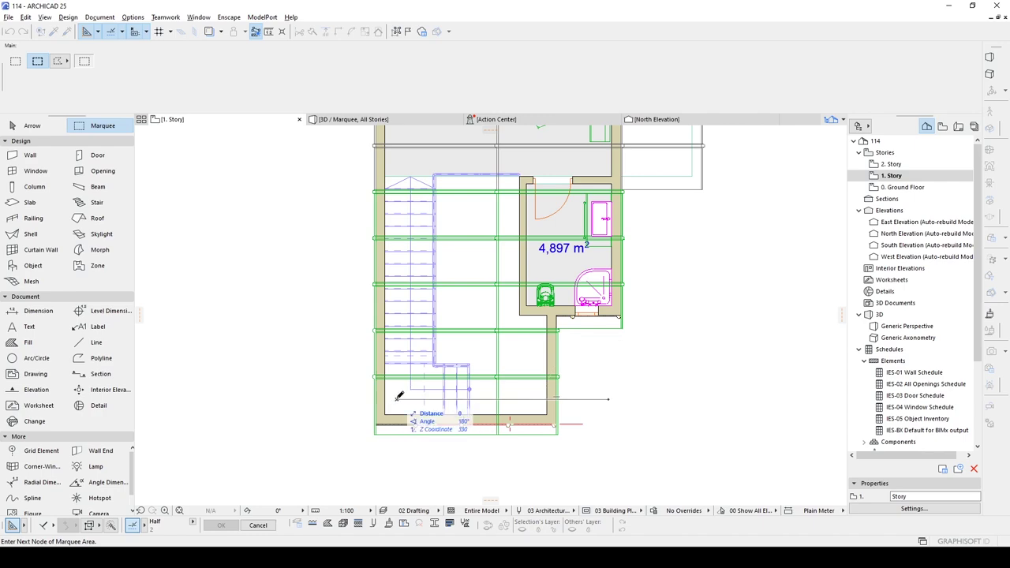
pyautogui.scroll(-3, 399, 394)
pyautogui.scroll(4, 396, 303)
pyautogui.click(387, 307)
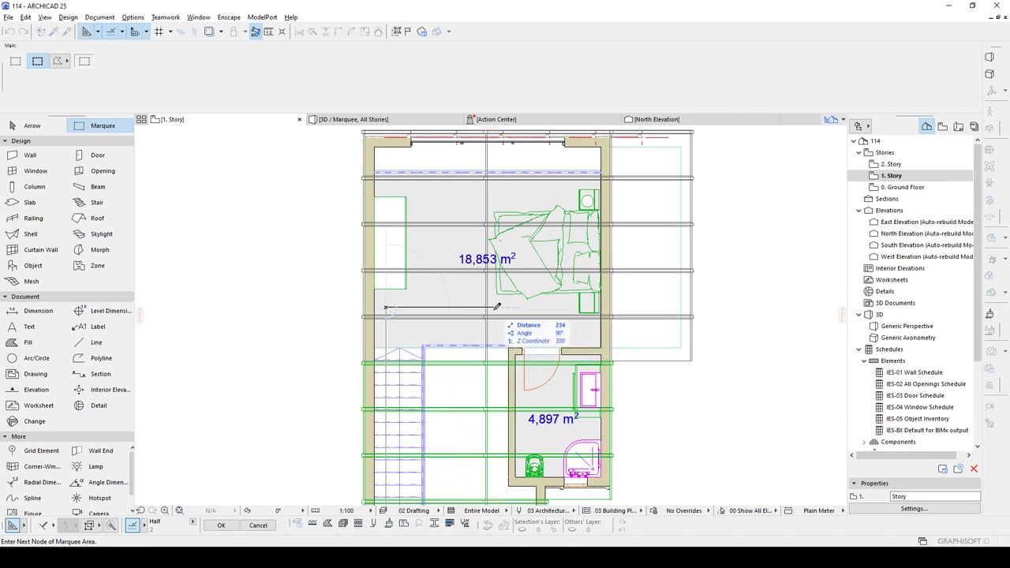
pyautogui.click(473, 307)
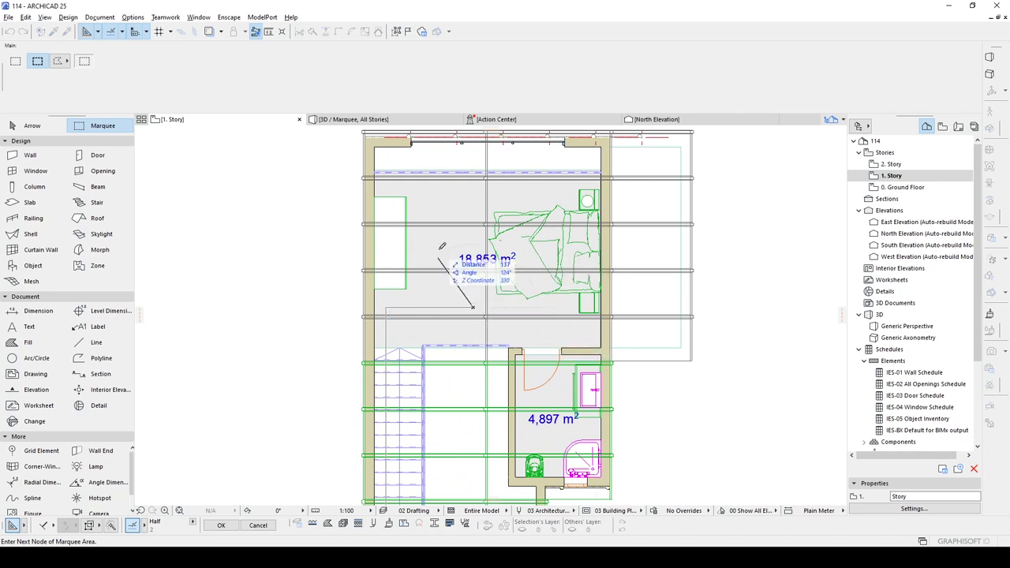
pyautogui.scroll(3, 464, 263)
pyautogui.scroll(-4, 465, 228)
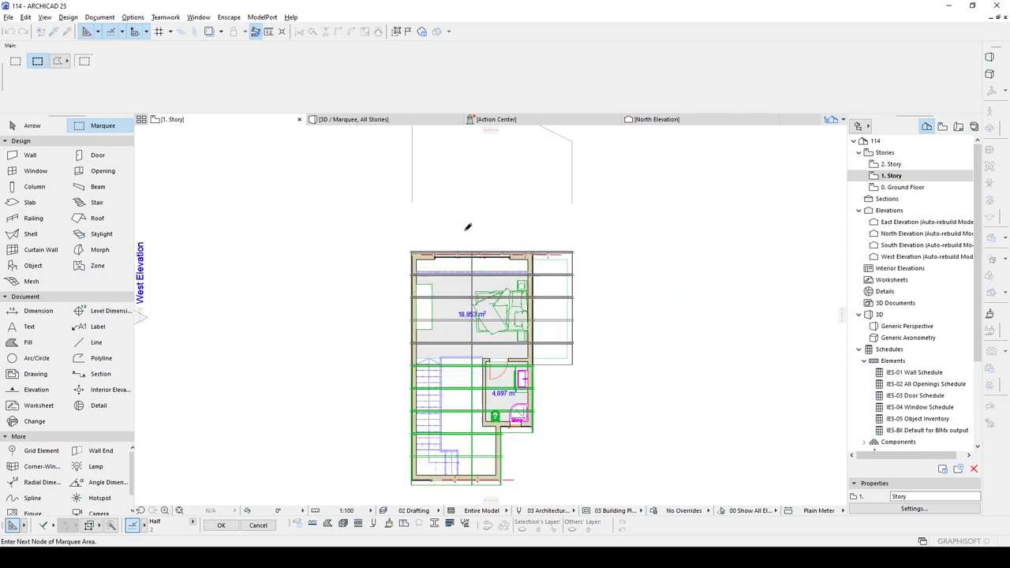
pyautogui.scroll(2, 463, 246)
pyautogui.click(466, 213)
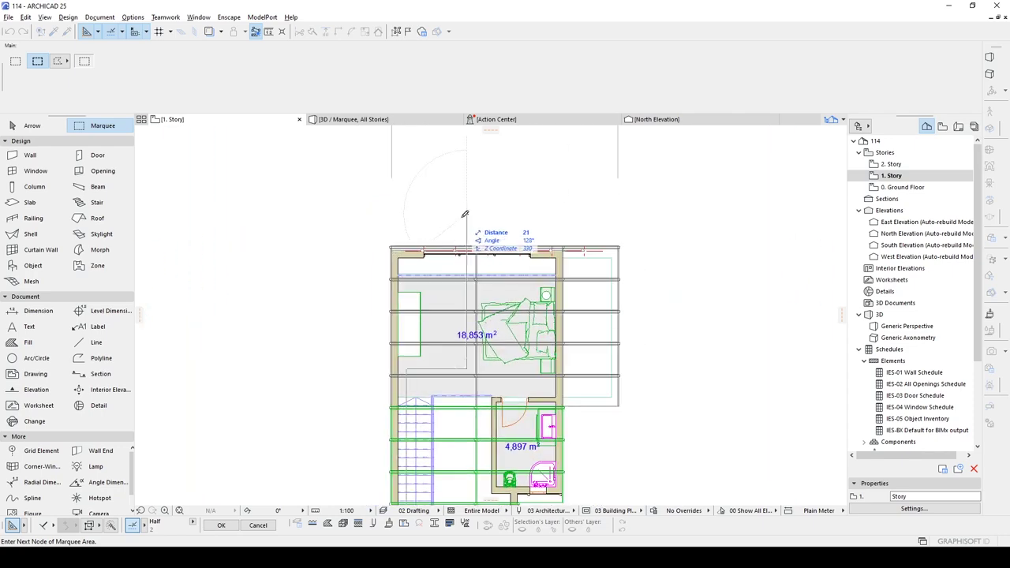
pyautogui.moveTo(633, 218); pyautogui.dragTo(570, 214, button='middle')
pyautogui.click(578, 209)
pyautogui.scroll(-1, 581, 291)
pyautogui.moveTo(580, 290); pyautogui.dragTo(594, 192, button='middle')
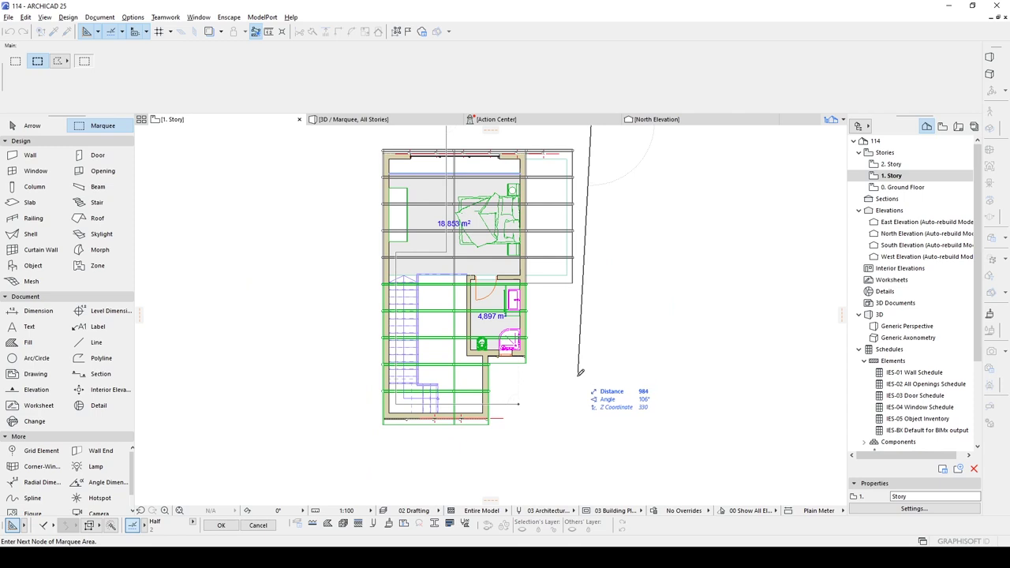
pyautogui.doubleClick(521, 402)
pyautogui.moveTo(578, 290); pyautogui.dragTo(560, 347, button='middle')
pyautogui.scroll(-1, 560, 346)
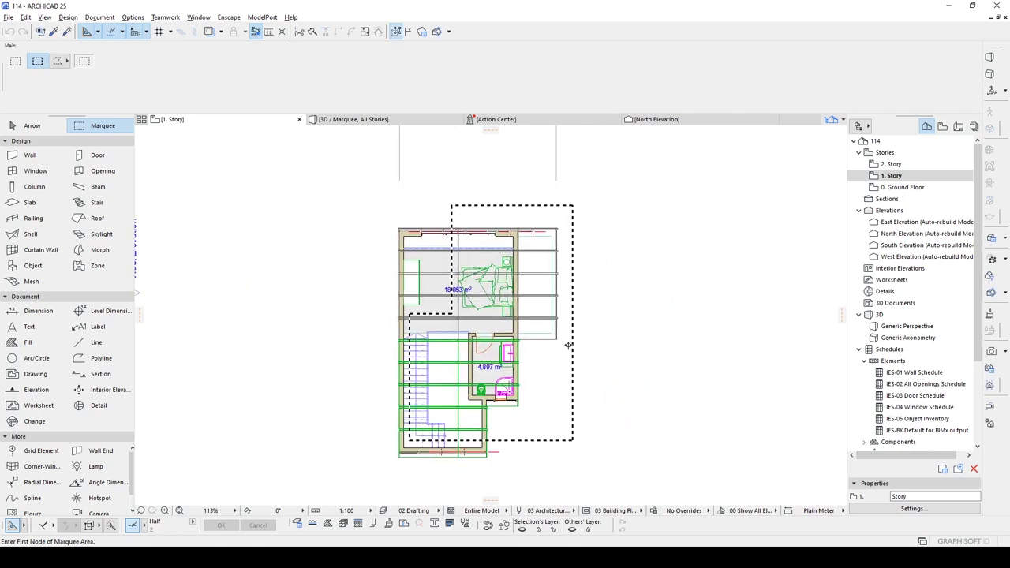
pyautogui.press('F5')
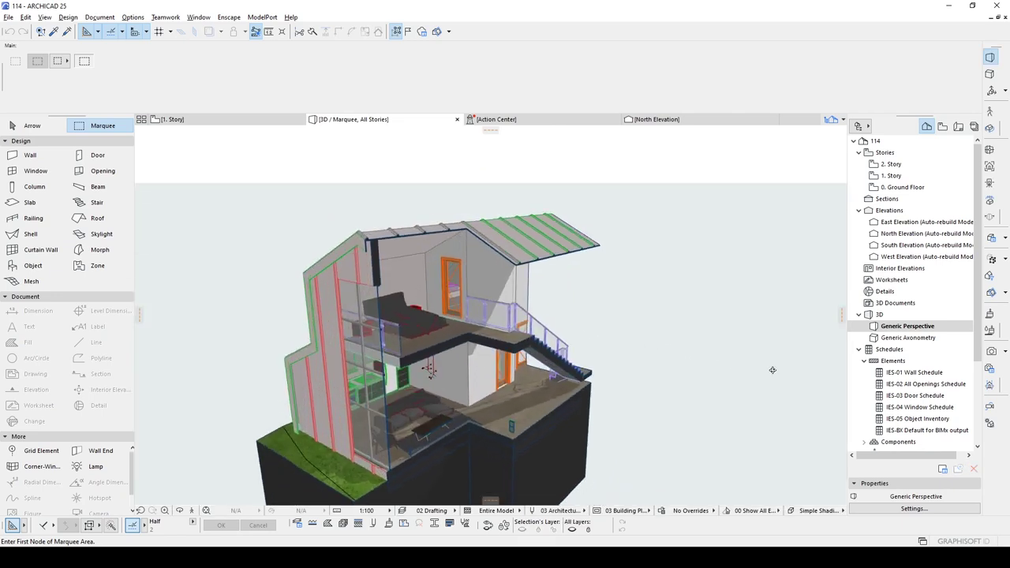
pyautogui.moveTo(487, 463); pyautogui.dragTo(463, 412, button='middle')
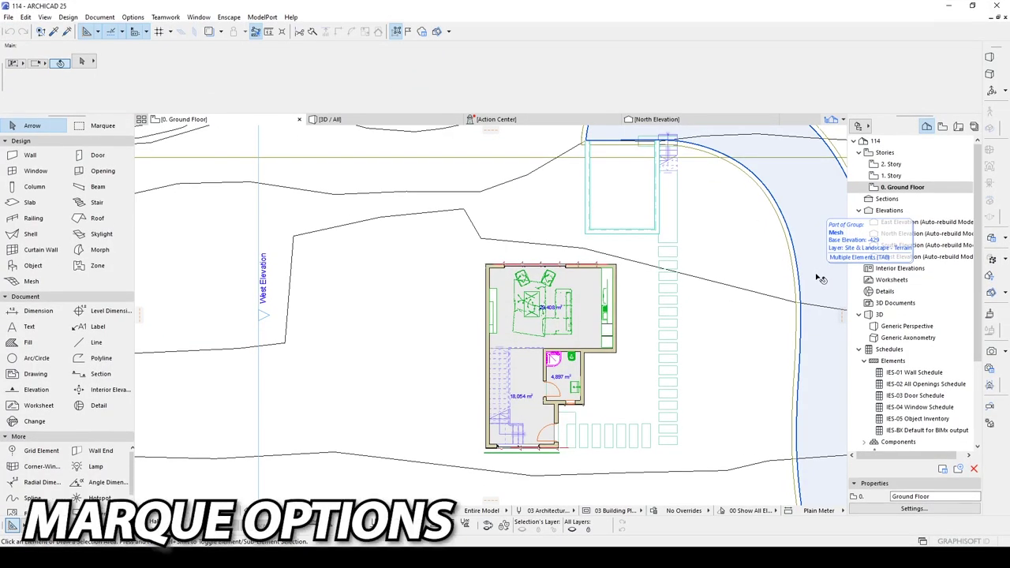
# - Draw a rectangular marquee around the whole house on the Ground Floor plan with the All Floors selection method
pyautogui.click(96, 127)
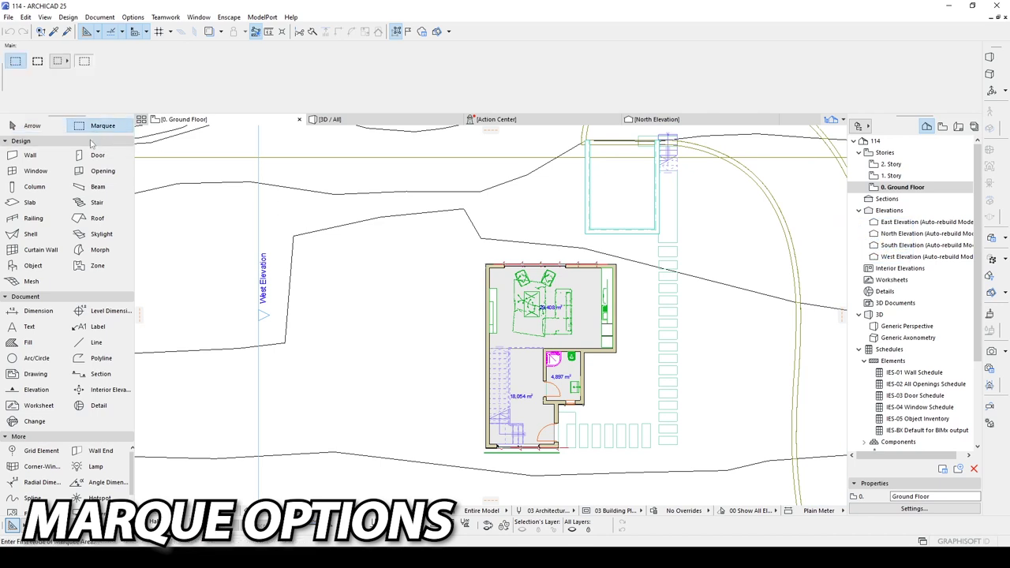
pyautogui.moveTo(567, 348); pyautogui.dragTo(543, 319, button='middle')
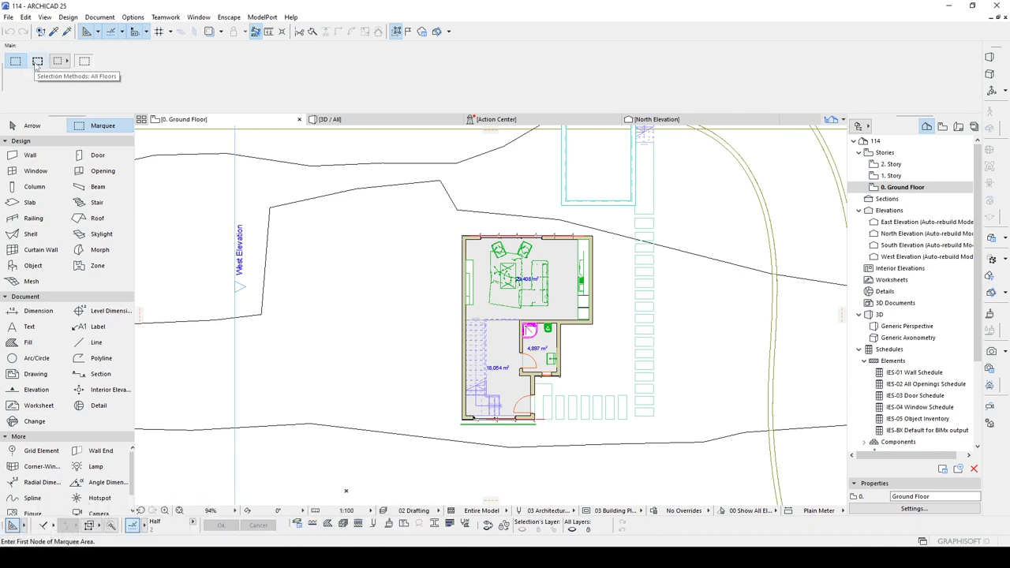
pyautogui.click(436, 211)
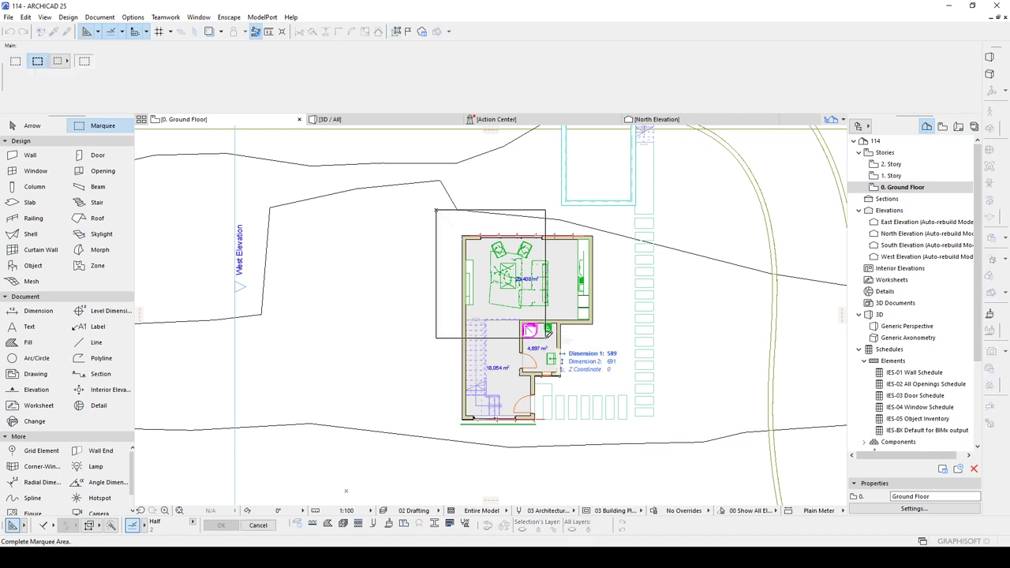
pyautogui.click(629, 448)
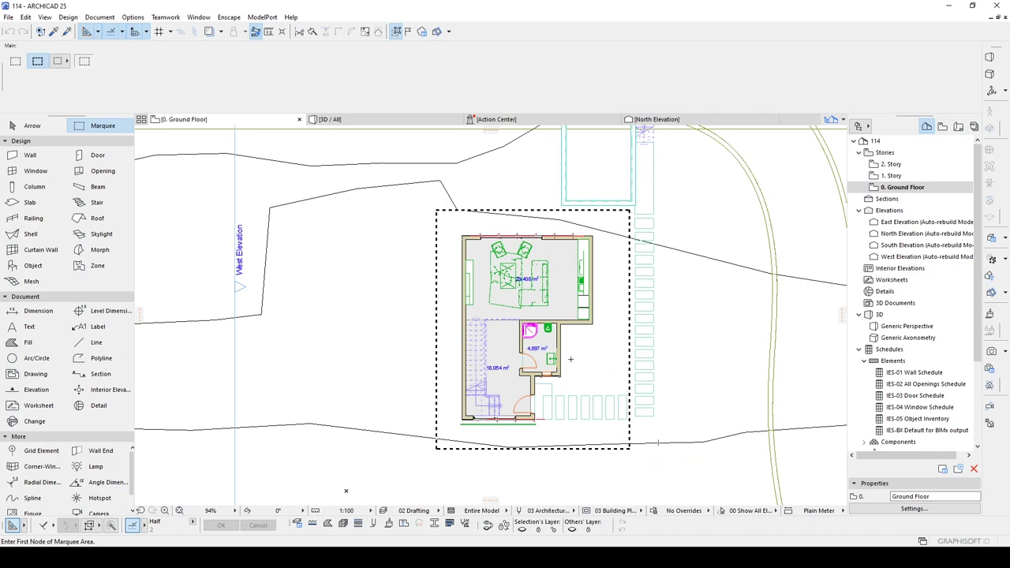
# - Show the all-floors marquee contents in 3D and examine the house from several sides
pyautogui.press('F5')
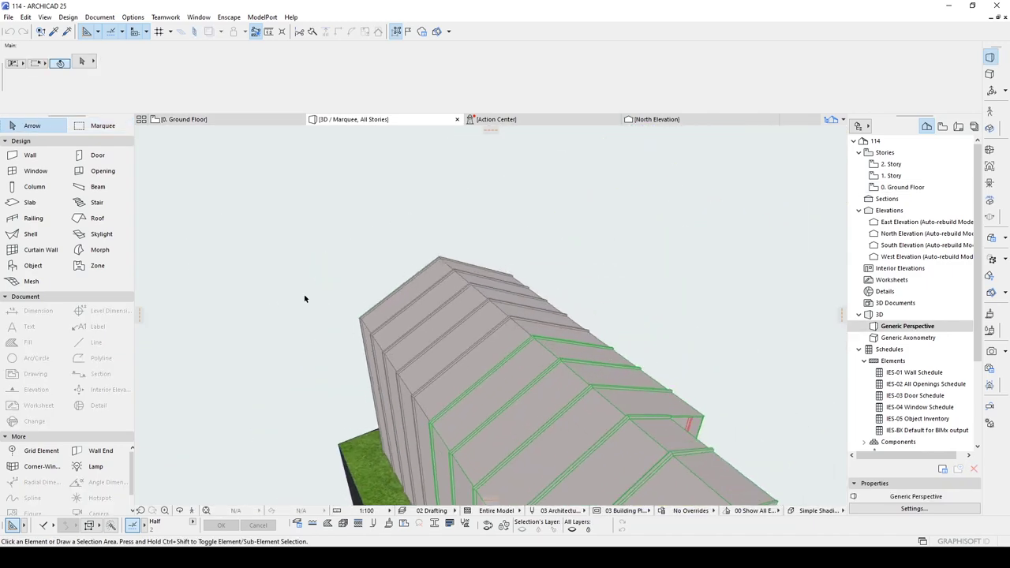
pyautogui.scroll(-4, 304, 298)
pyautogui.keyDown('shift'); pyautogui.moveTo(304, 299); pyautogui.dragTo(647, 225, button='middle'); pyautogui.keyUp('shift')
pyautogui.scroll(3, 647, 225)
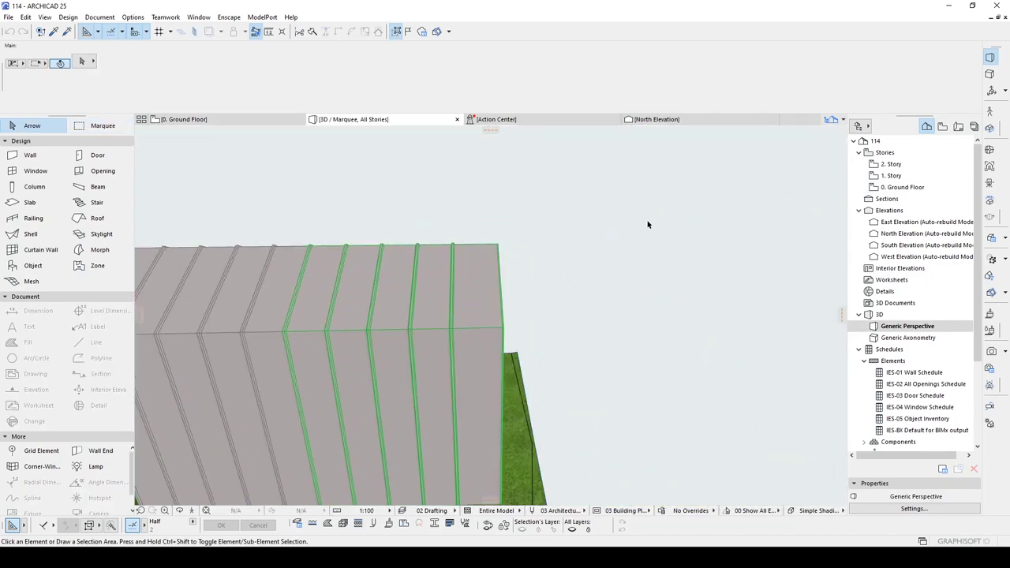
pyautogui.scroll(-3, 568, 261)
pyautogui.keyDown('shift'); pyautogui.moveTo(356, 344); pyautogui.dragTo(534, 299, button='middle'); pyautogui.keyUp('shift')
# - Change the marquee on the Ground Floor plan to single-floor selection and show only that story's elements in 3D
pyautogui.press('F2')
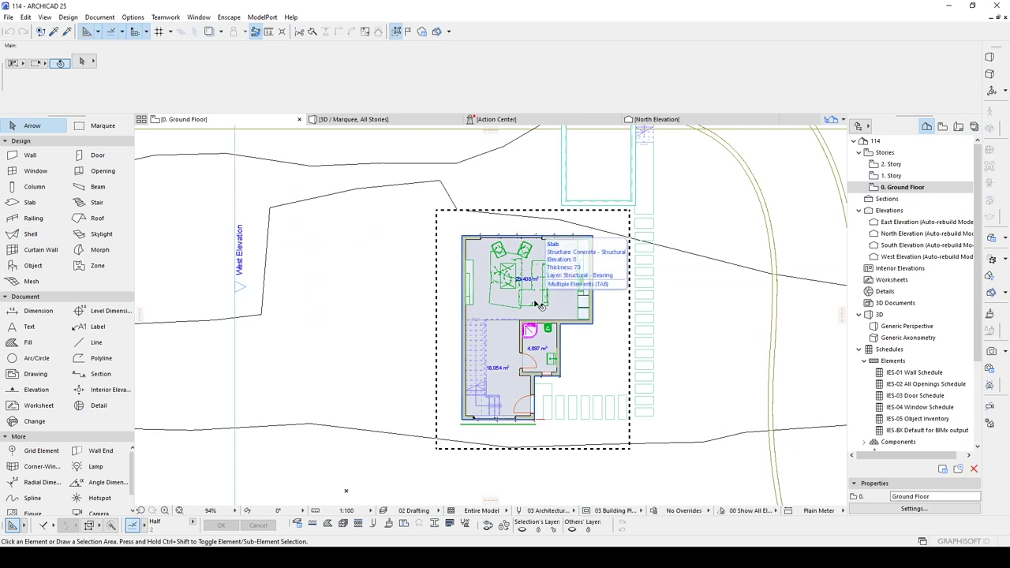
pyautogui.click(98, 128)
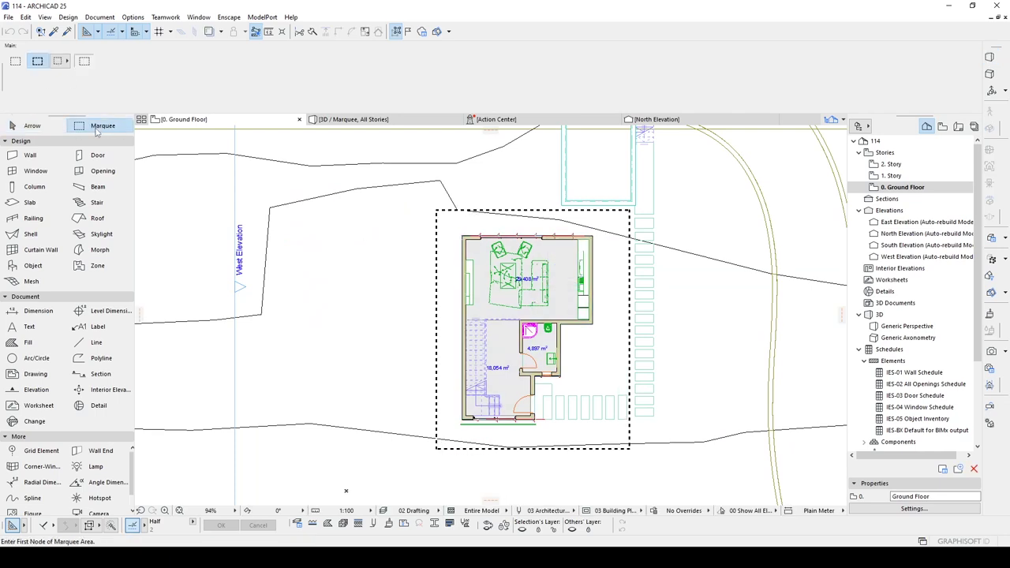
pyautogui.click(13, 67)
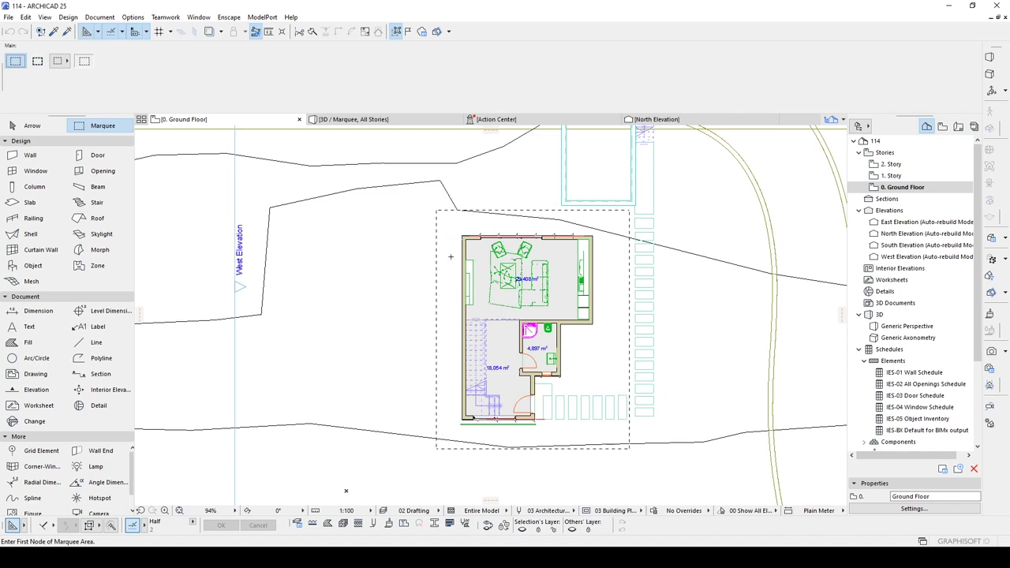
pyautogui.press('F5')
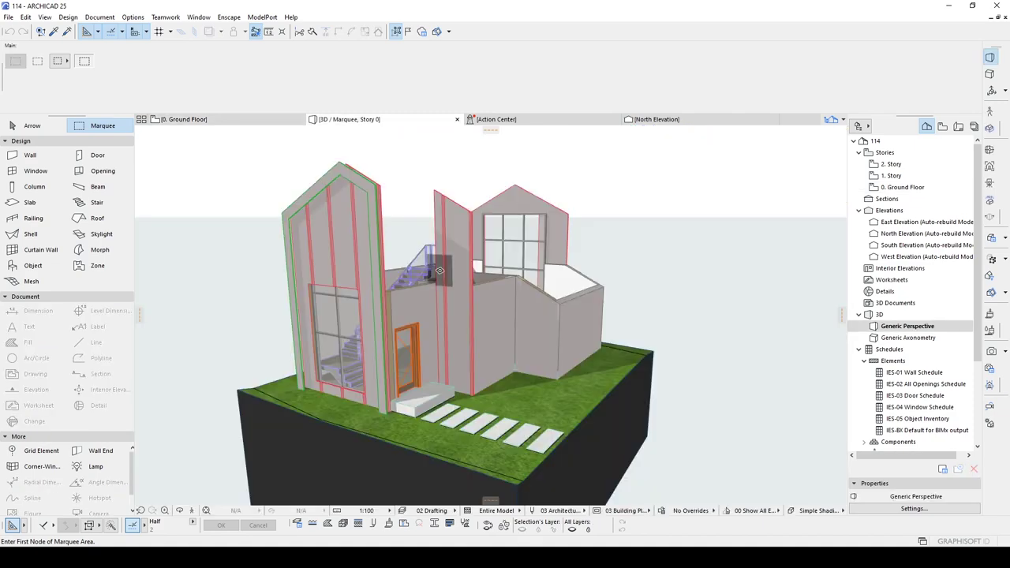
pyautogui.keyDown('shift'); pyautogui.moveTo(644, 336); pyautogui.dragTo(650, 249, button='middle'); pyautogui.keyUp('shift')
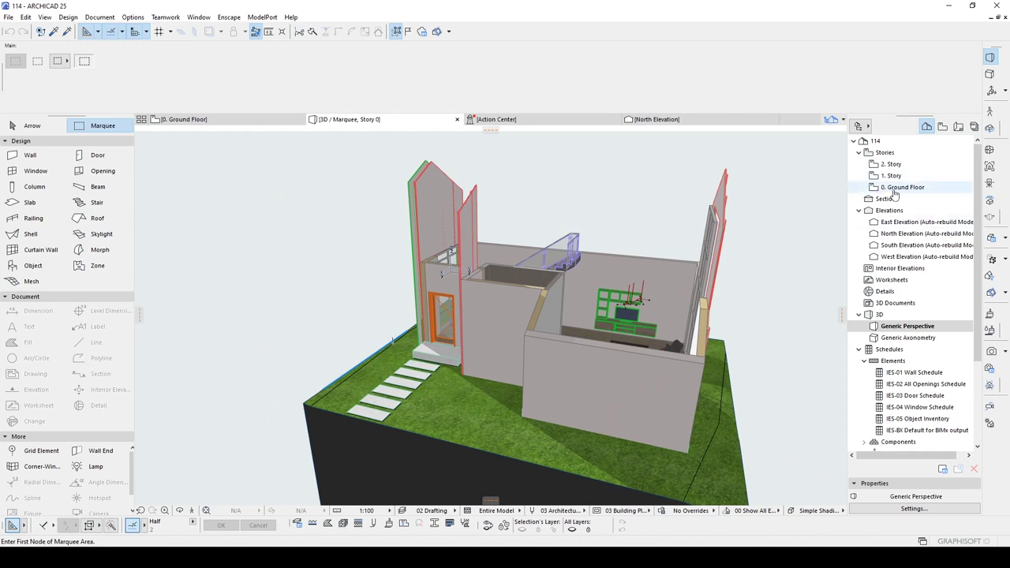
pyautogui.keyDown('shift'); pyautogui.moveTo(737, 275); pyautogui.dragTo(676, 287, button='middle'); pyautogui.keyUp('shift')
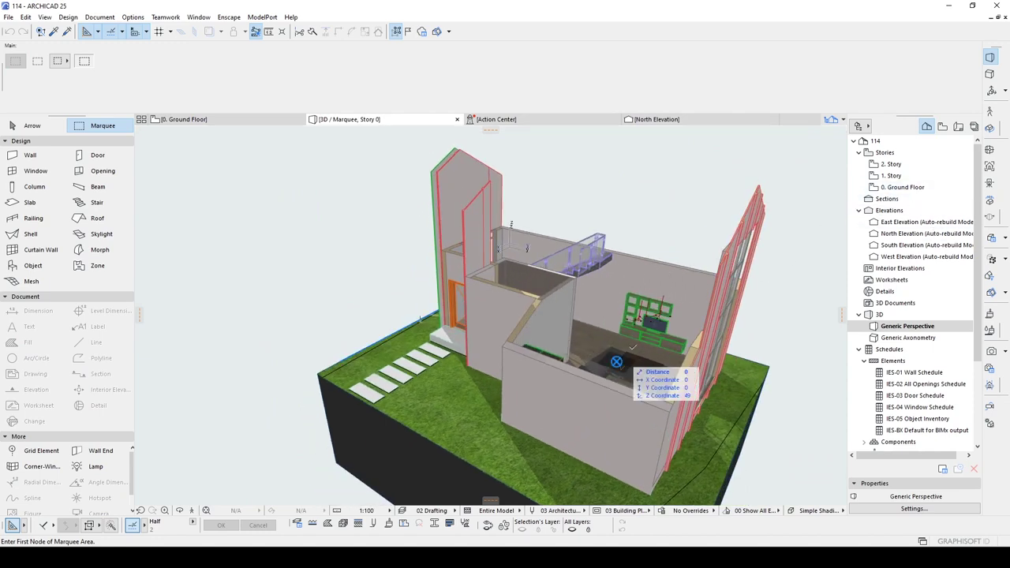
# - Open the 1. Story plan, show only that story's marquee contents in 3D and examine them from several sides
pyautogui.keyDown('shift'); pyautogui.moveTo(683, 276); pyautogui.dragTo(651, 289, button='middle'); pyautogui.keyUp('shift')
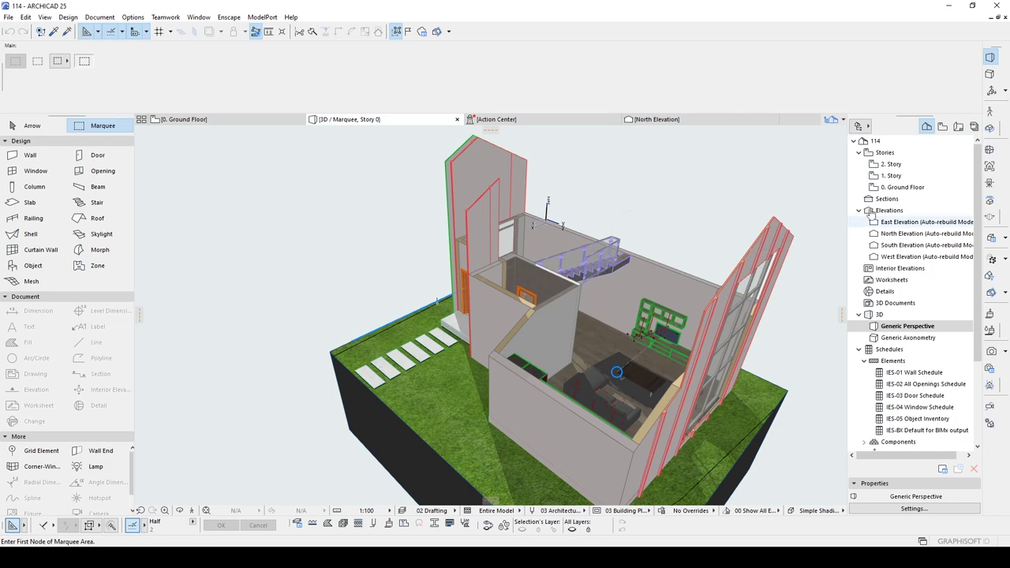
pyautogui.doubleClick(890, 175)
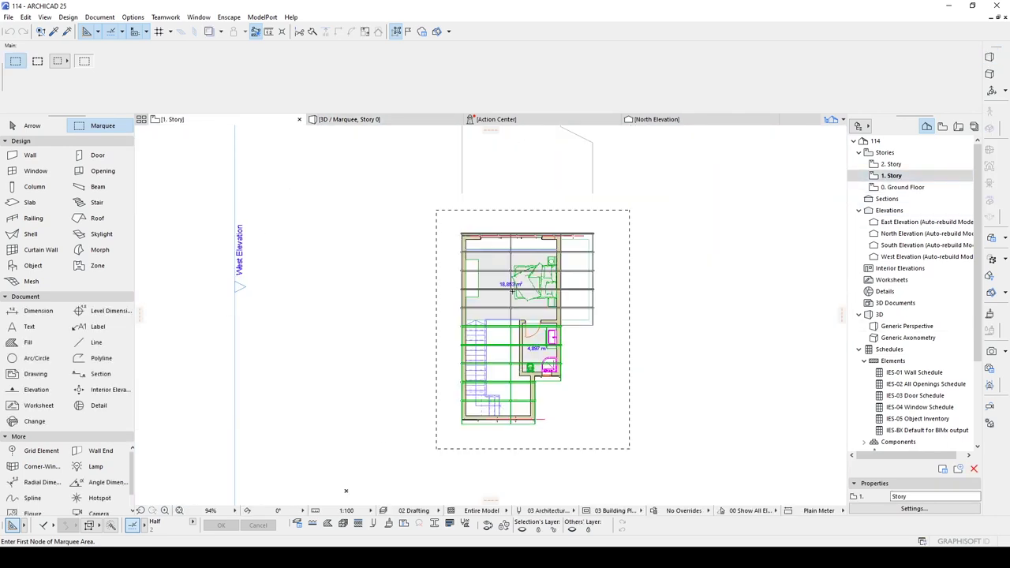
pyautogui.press('F5')
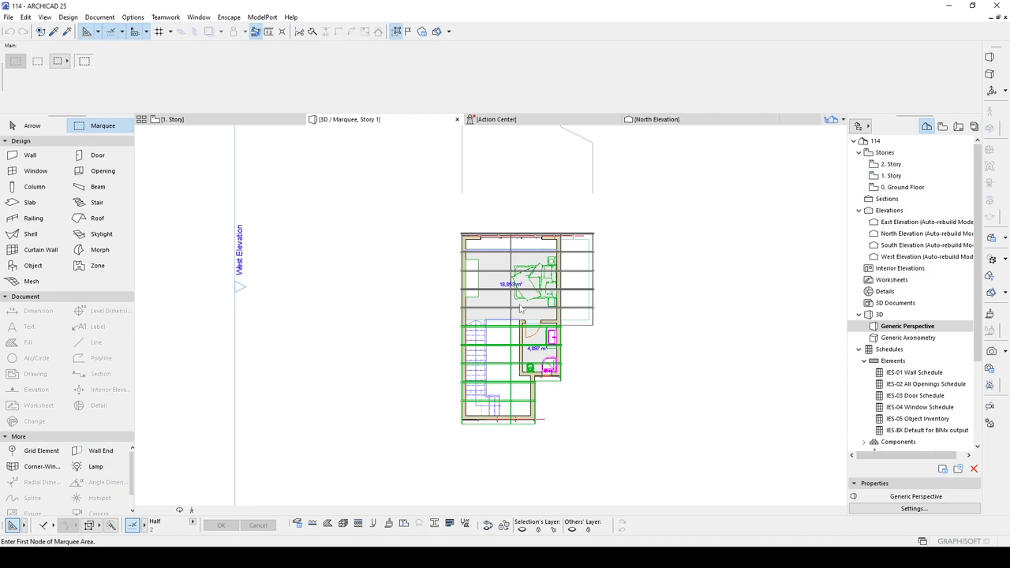
pyautogui.keyDown('shift'); pyautogui.moveTo(673, 295); pyautogui.dragTo(472, 275, button='middle'); pyautogui.keyUp('shift')
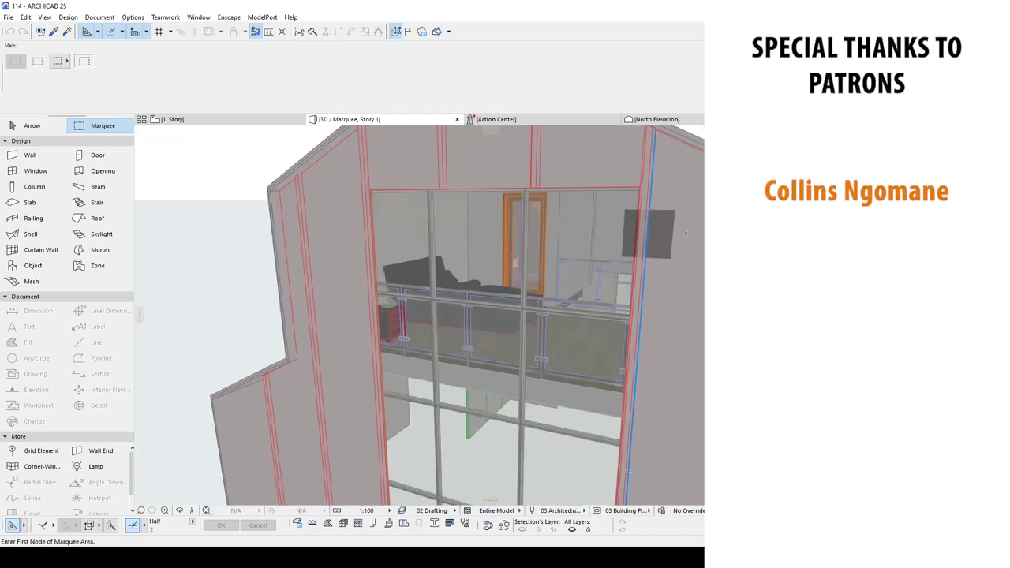
pyautogui.keyDown('shift'); pyautogui.moveTo(606, 247); pyautogui.dragTo(592, 257, button='middle'); pyautogui.keyUp('shift')
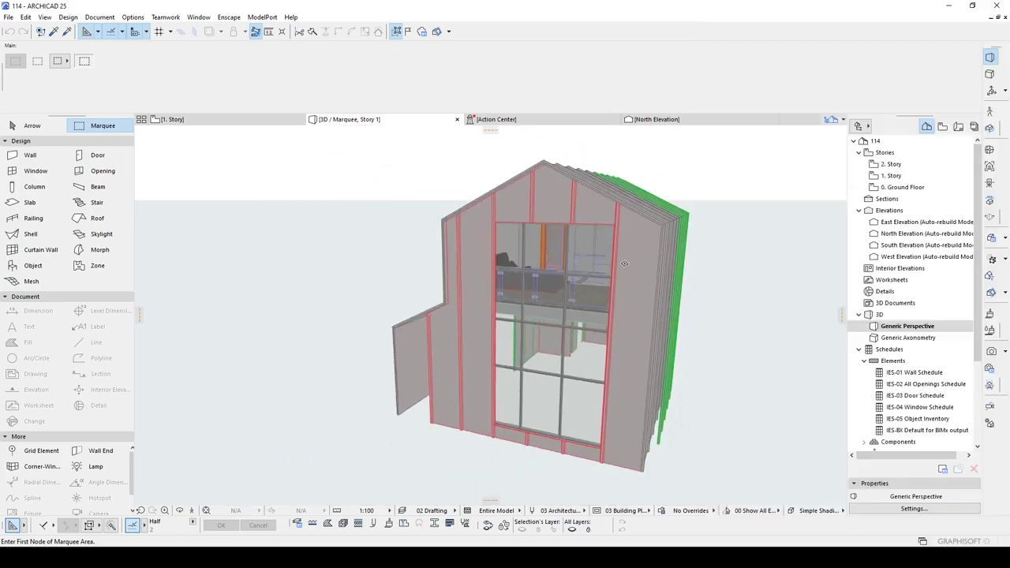
pyautogui.keyDown('shift'); pyautogui.moveTo(655, 284); pyautogui.dragTo(710, 287, button='middle'); pyautogui.keyUp('shift')
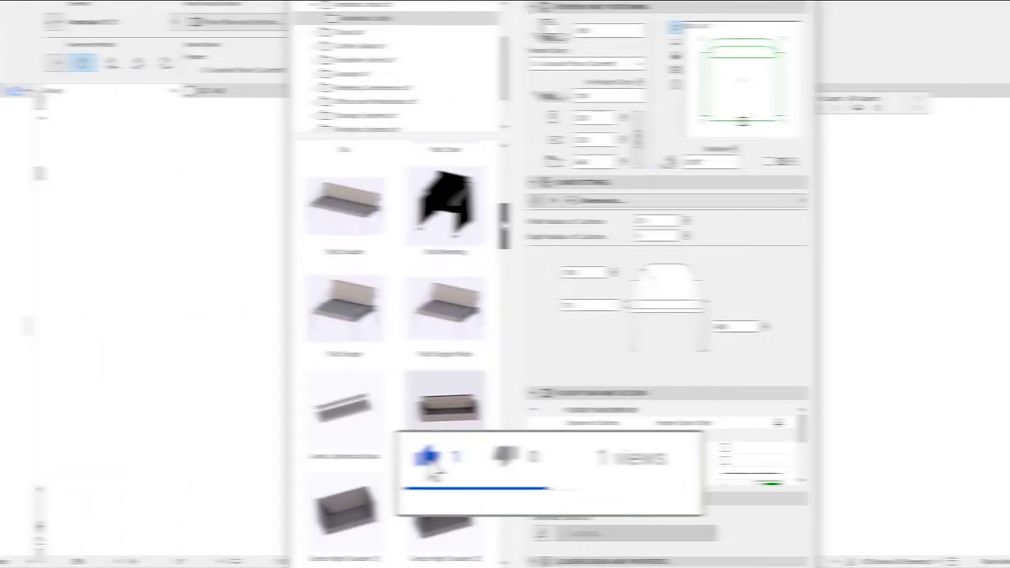
# - Browse the chair models in the Chairs folder of the Chairs.lcf library in the object settings
pyautogui.moveTo(504, 227); pyautogui.dragTo(502, 536)
pyautogui.click(314, 31)
pyautogui.click(349, 45)
pyautogui.moveTo(503, 164); pyautogui.dragTo(500, 210)
pyautogui.scroll(-15, 455, 211)
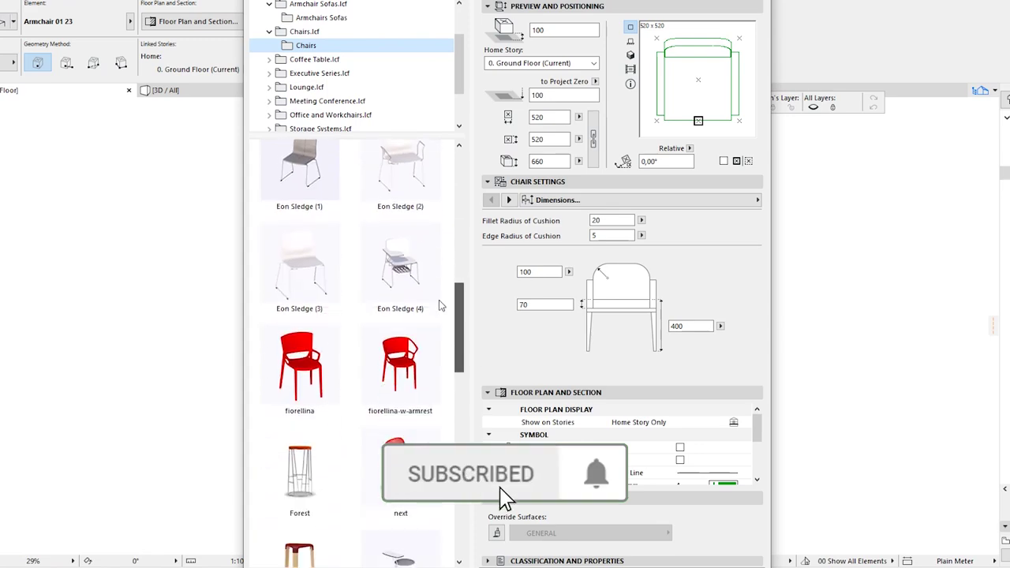
pyautogui.scroll(-10, 456, 229)
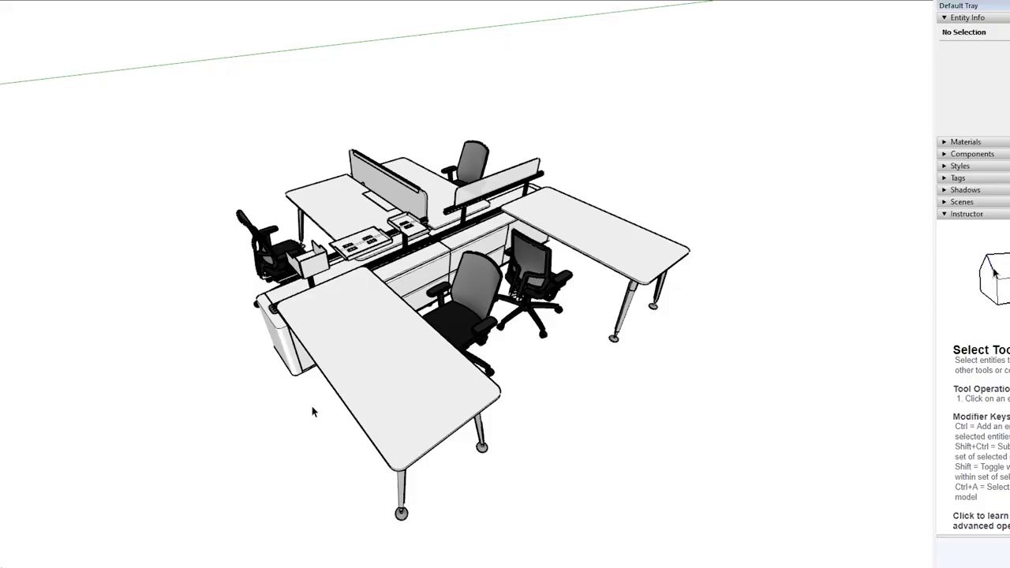
pyautogui.moveTo(312, 411); pyautogui.dragTo(220, 245, button='middle')
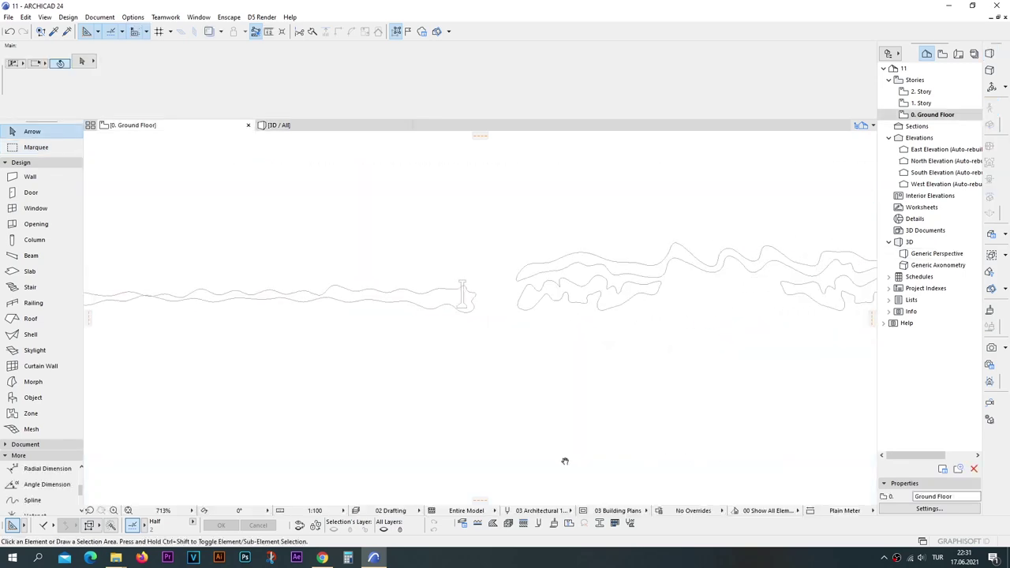
pyautogui.moveTo(565, 461); pyautogui.dragTo(466, 461, button='middle')
pyautogui.moveTo(855, 469); pyautogui.dragTo(454, 468, button='middle')
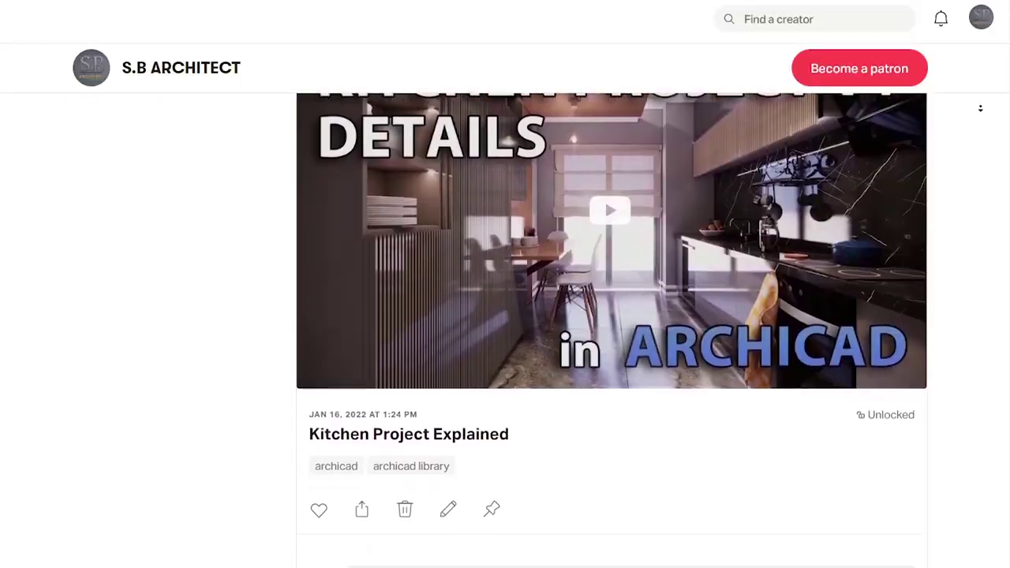
# - Switch to the S.B ARCHITECT Patreon page and look through its posts of ARCHICAD tutorials and project files
pyautogui.scroll(-10, 611, 332)
pyautogui.scroll(-15, 976, 127)
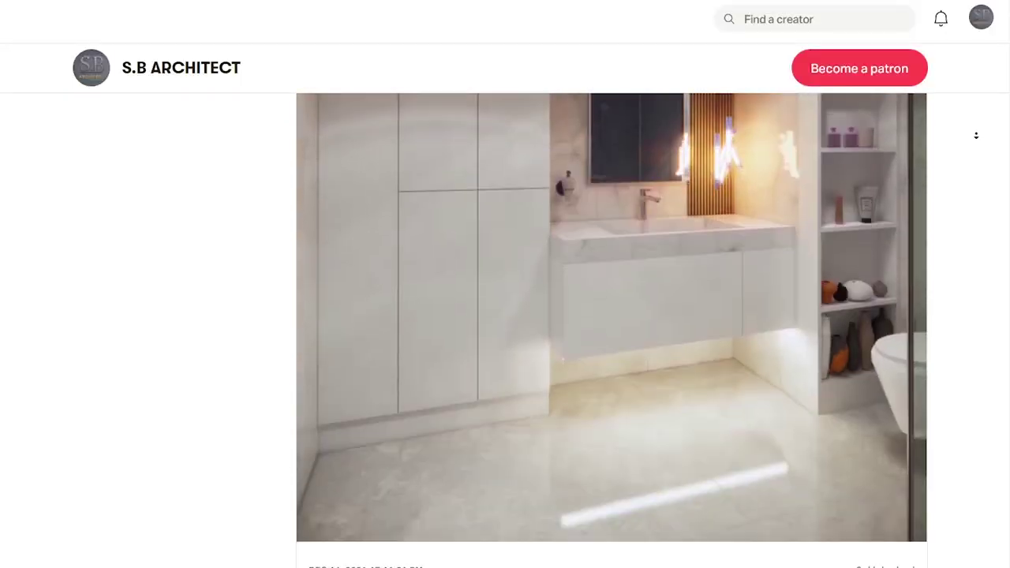
pyautogui.scroll(-15, 971, 158)
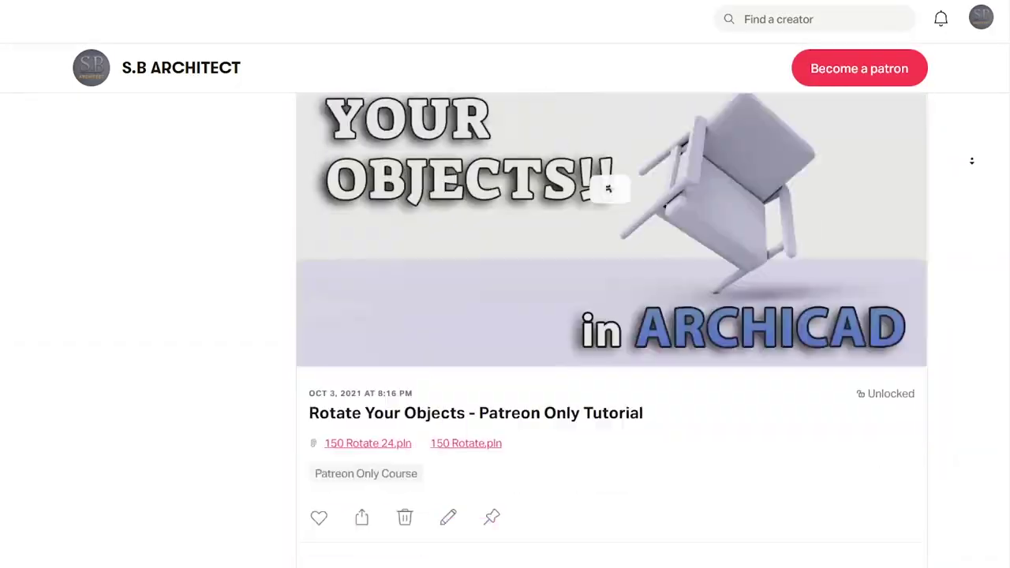
pyautogui.scroll(-10, 972, 160)
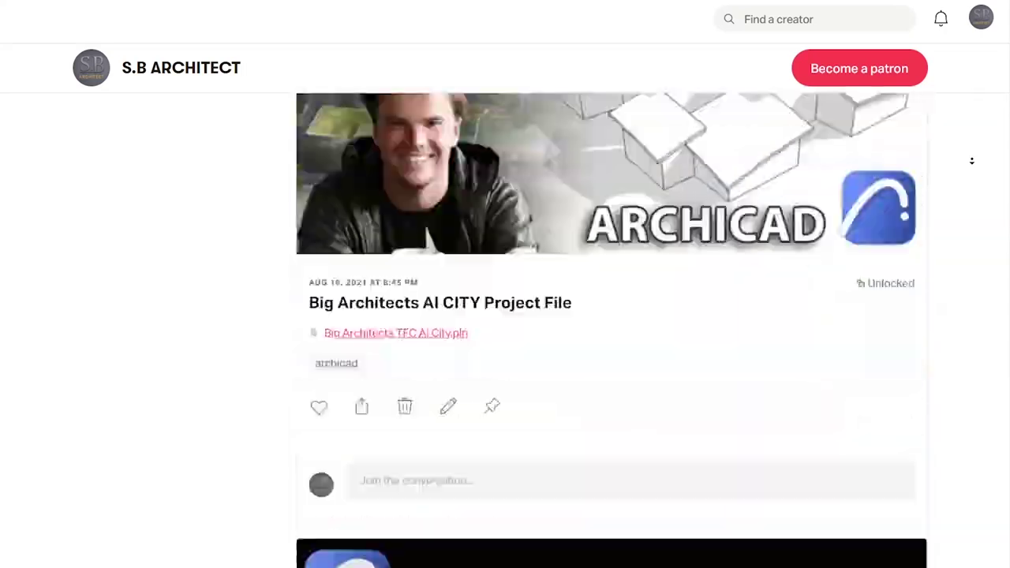